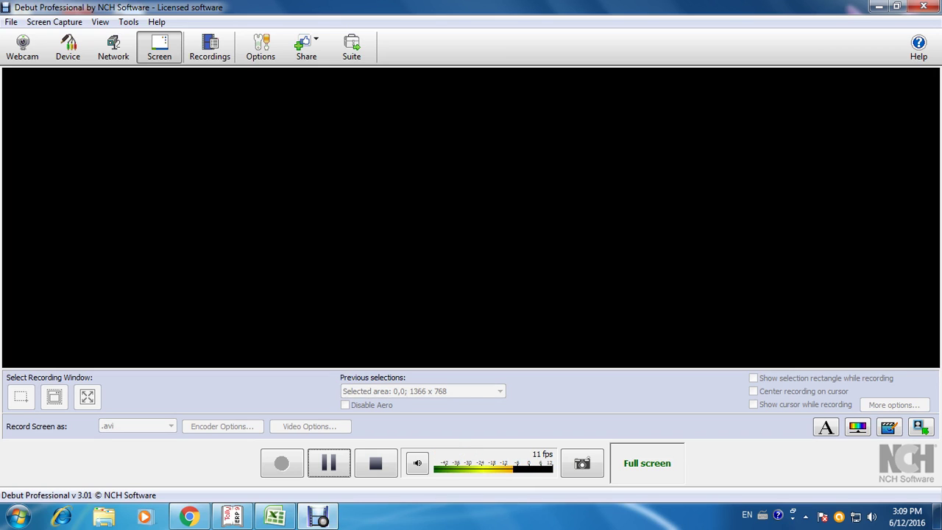
Step: Switch to the Open Balance Sheet workbook in Excel
{"action": "key", "text": "alt+Tab"}
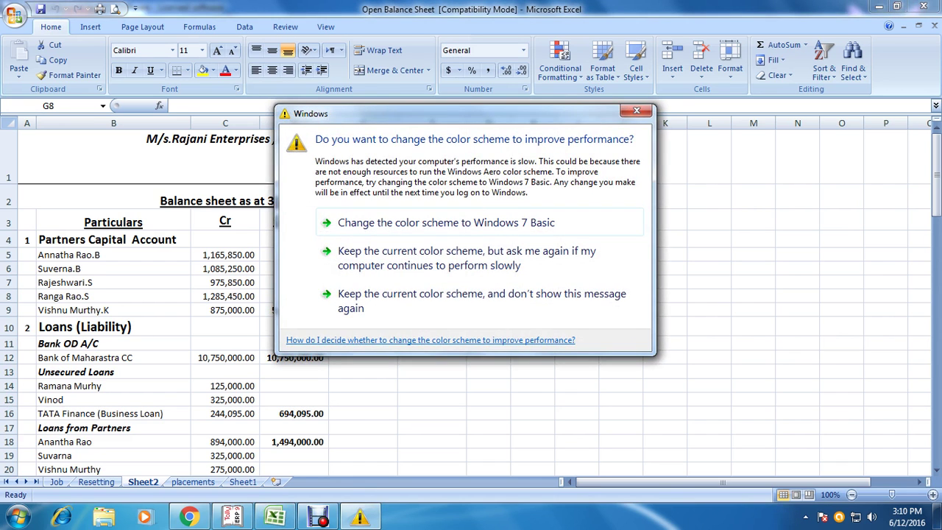
Step: Dismiss the Windows colour-scheme prompt and bring Tally.ERP 9 forward
{"action": "left_click", "coordinate": [637, 111]}
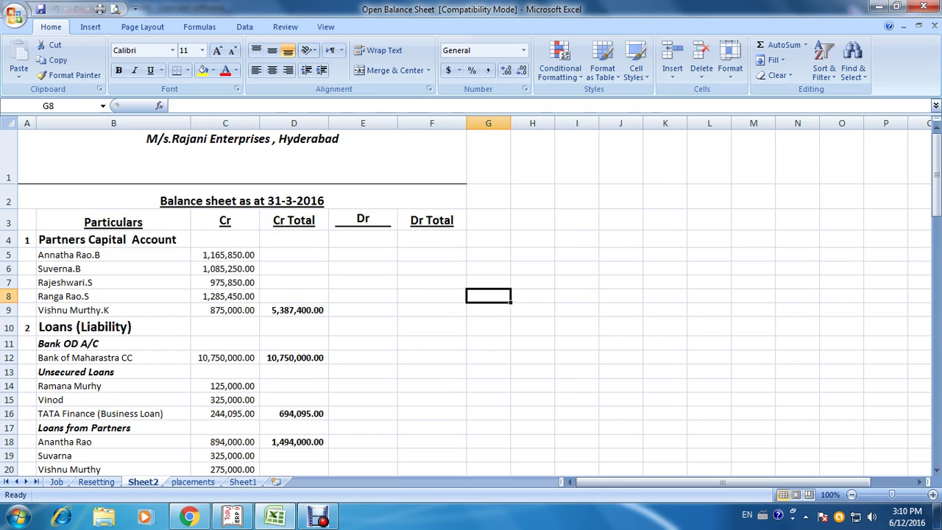
{"action": "mouse_move", "coordinate": [234, 519]}
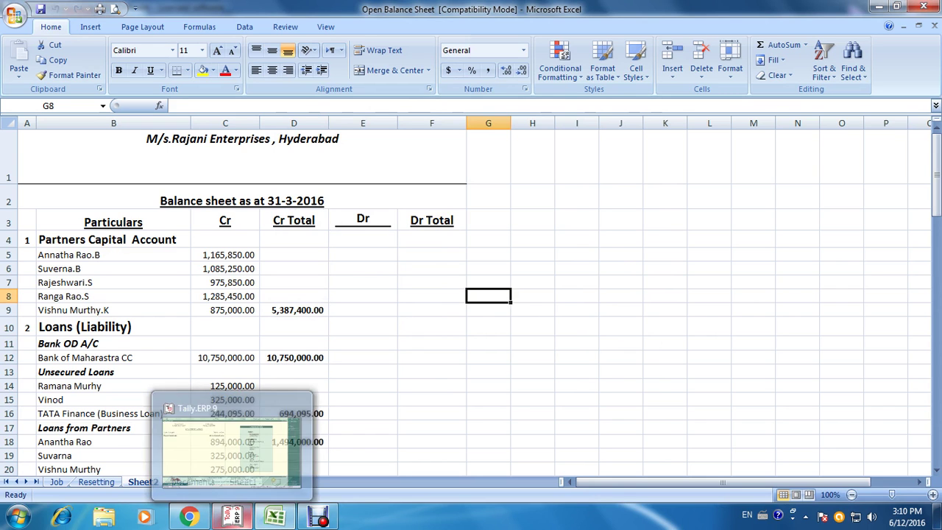
{"action": "left_click", "coordinate": [234, 519]}
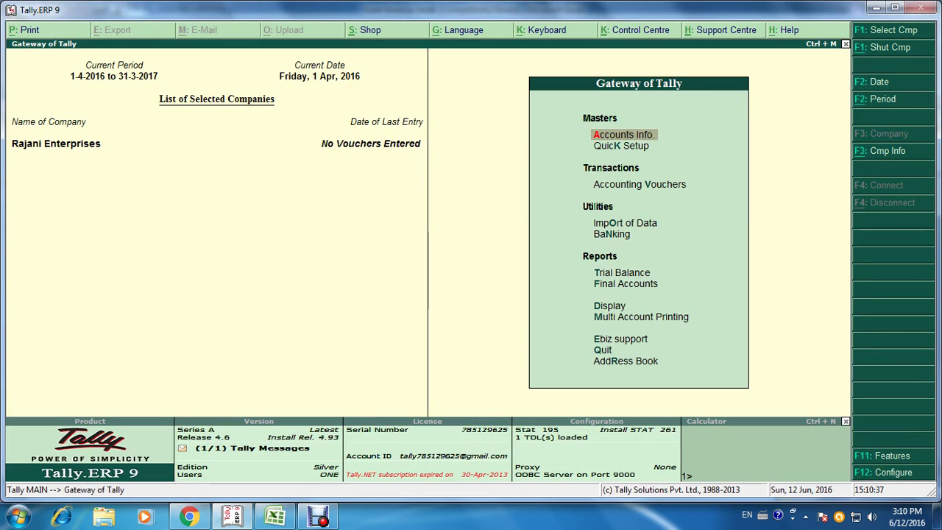
Step: Open a blank single-ledger creation form via Accounts Info > Ledgers > Create
{"action": "key", "text": "Return"}
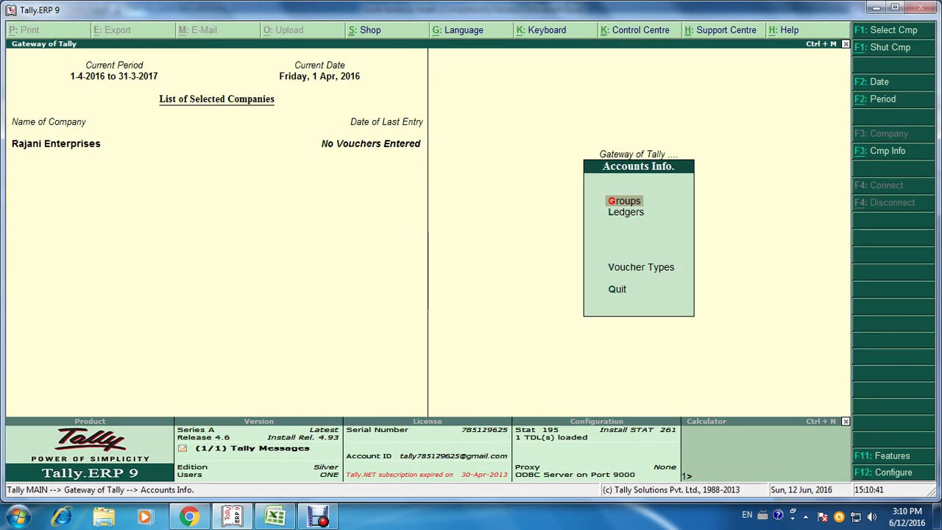
{"action": "key", "text": "Down"}
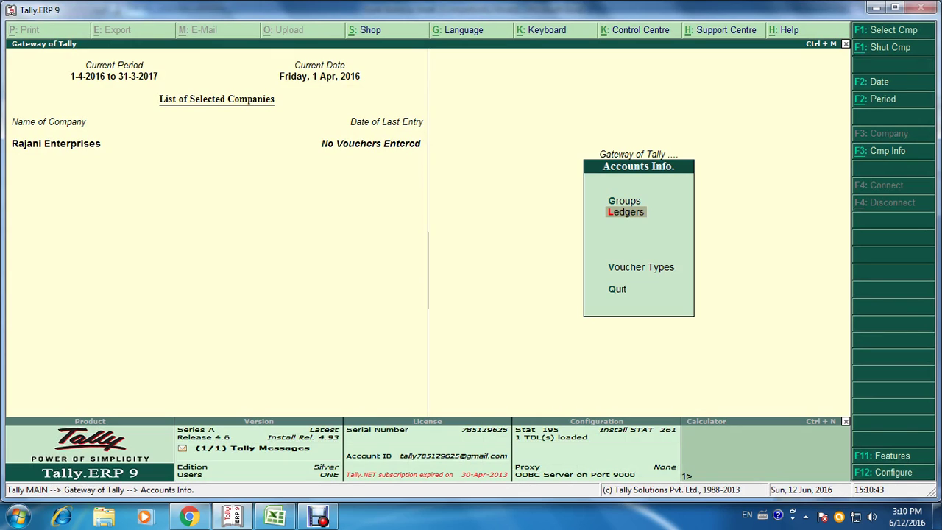
{"action": "key", "text": "Return"}
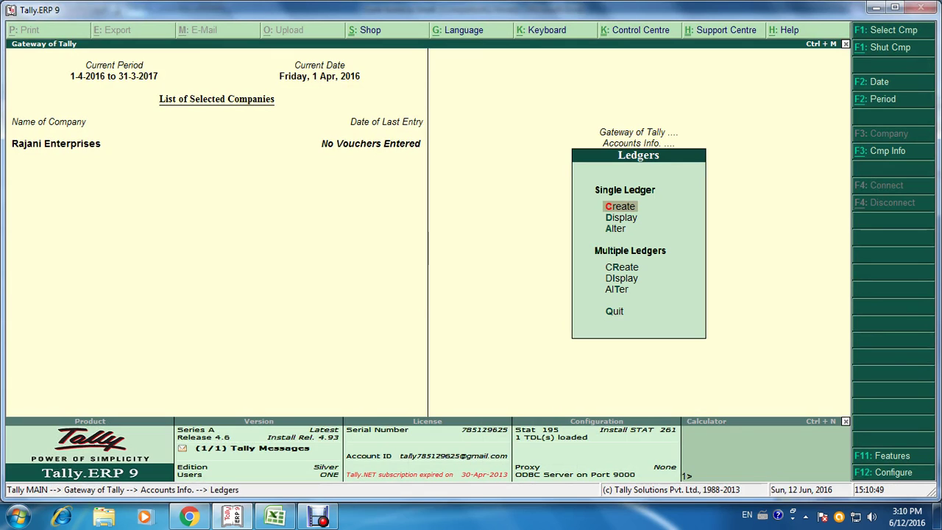
{"action": "key", "text": "Return"}
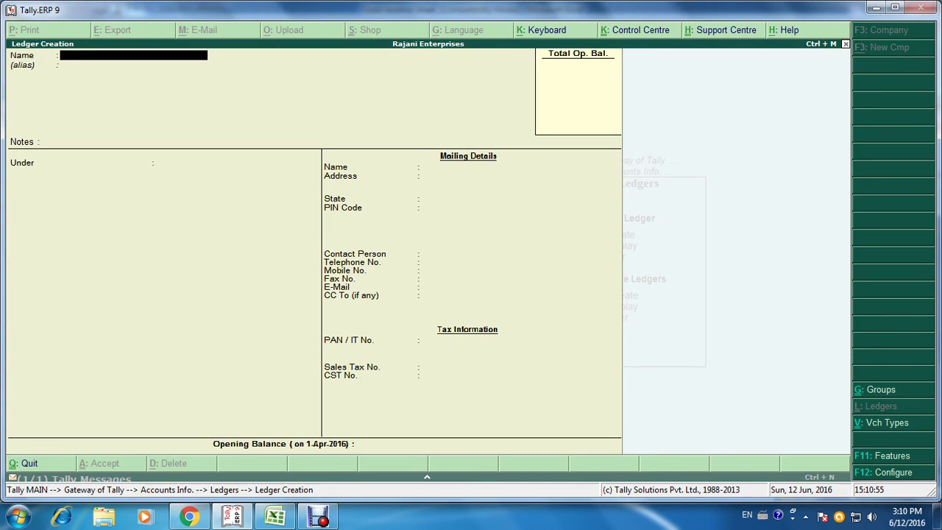
Step: Check the partner list in Excel and enter the first partner's name as the ledger name
{"action": "key", "text": "alt+Tab"}
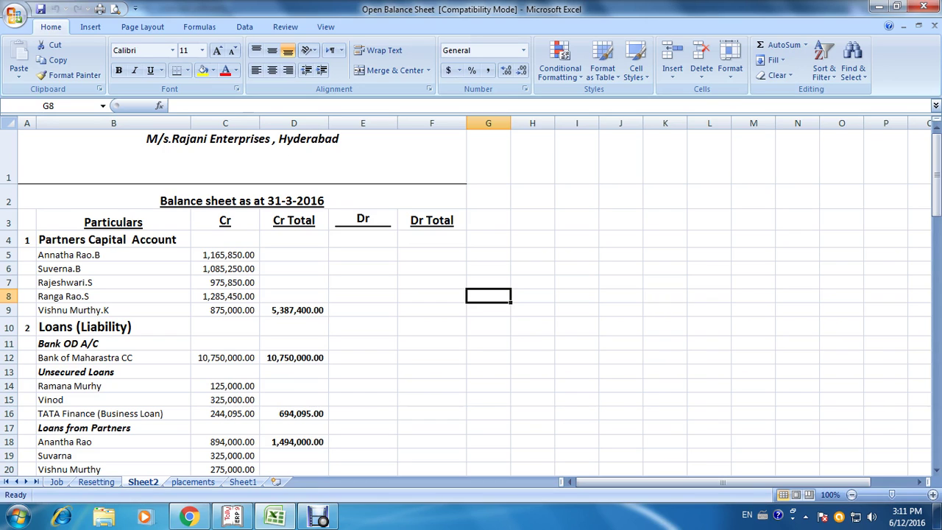
{"action": "key", "text": "alt"}
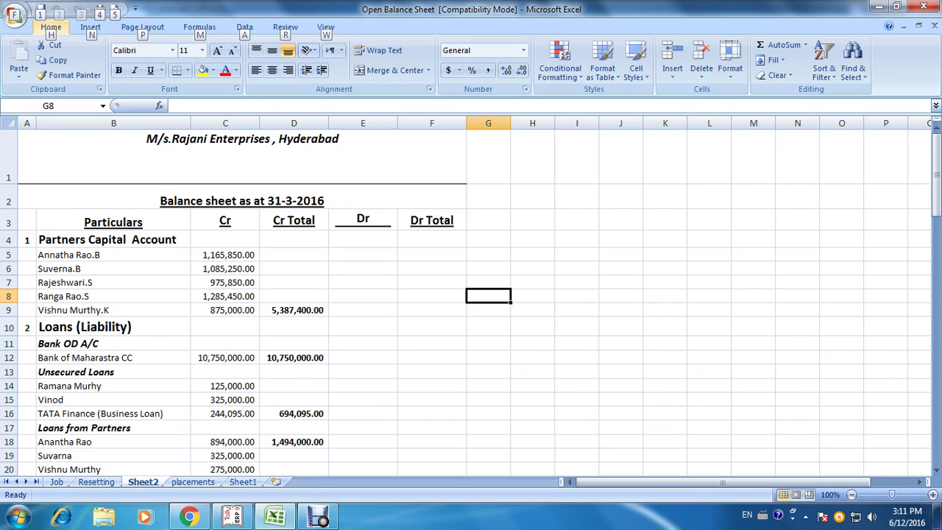
{"action": "key", "text": "Escape"}
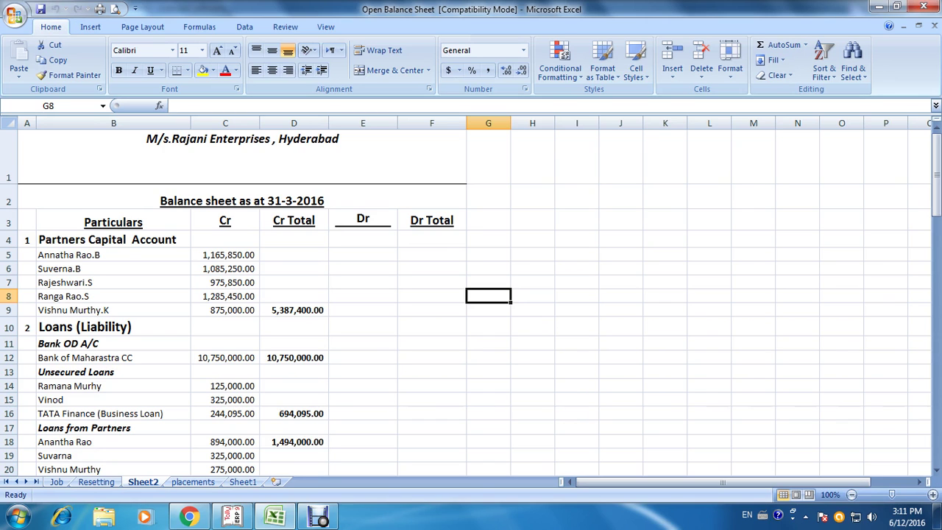
{"action": "key", "text": "alt+Tab"}
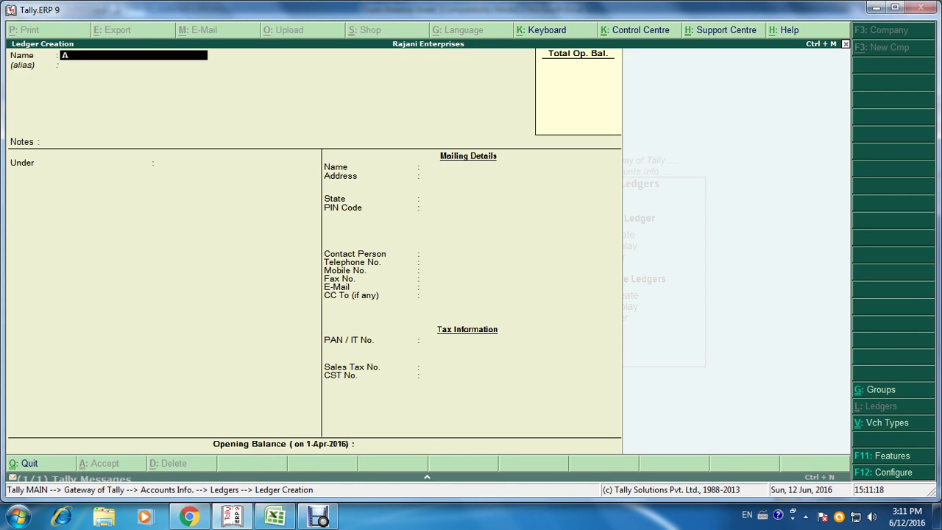
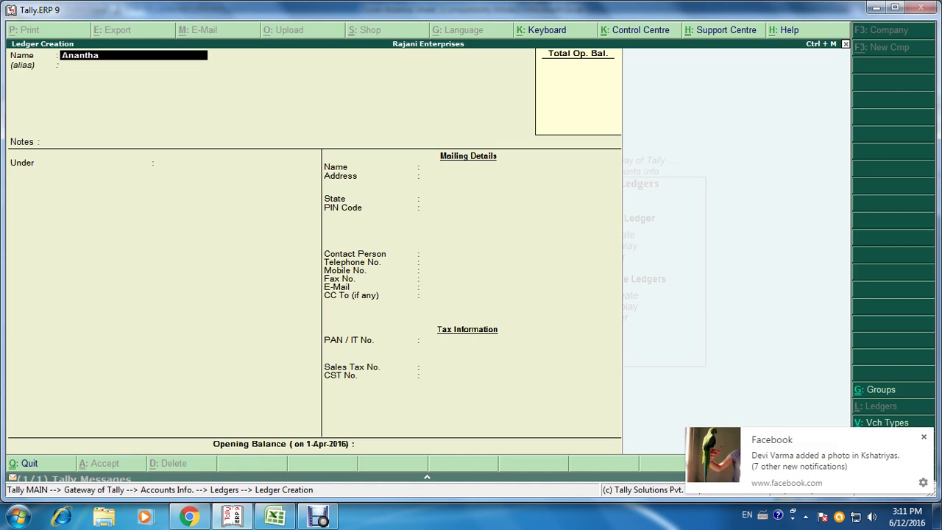
{"action": "key", "text": "Return"}
{"action": "key", "text": "Return"}
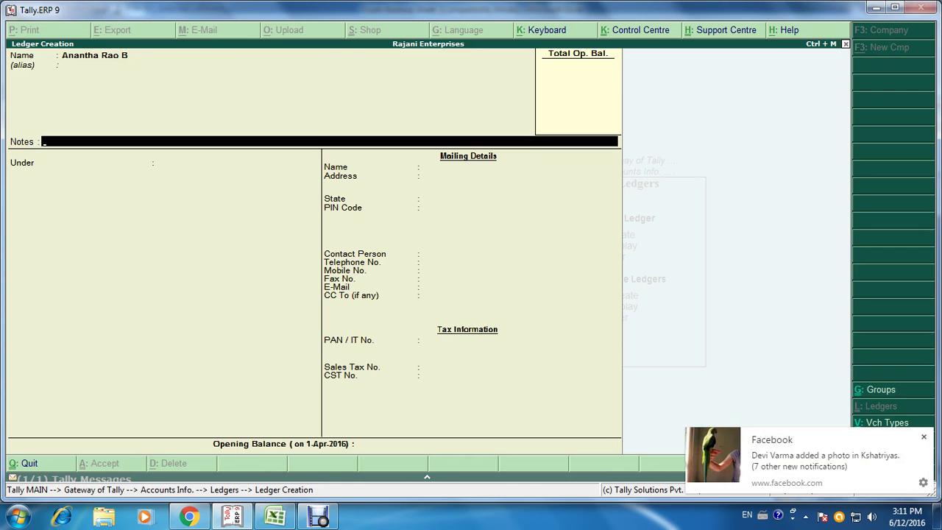
{"action": "key", "text": "Return"}
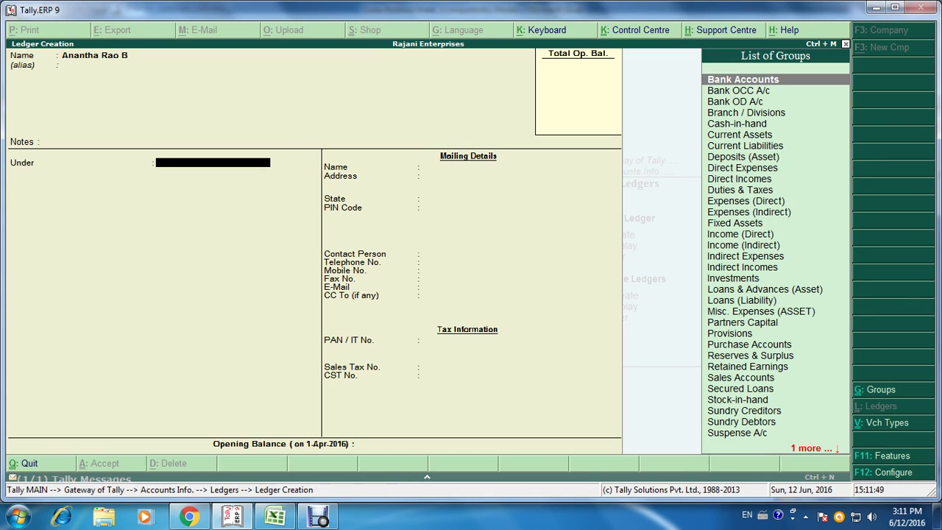
Step: Put the ledger under Partners Capital, keep its mailing name, and set State to Not Applicable
{"action": "type", "text": "P"}
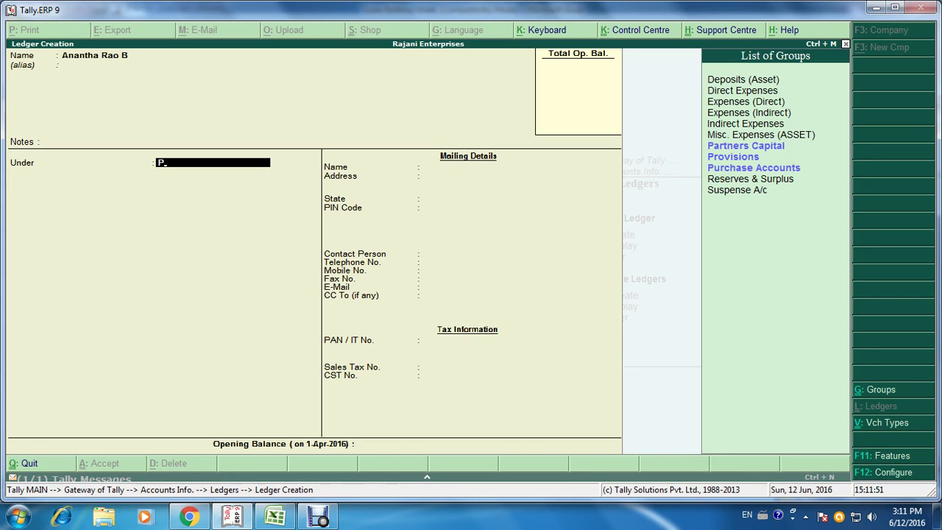
{"action": "key", "text": "Down"}
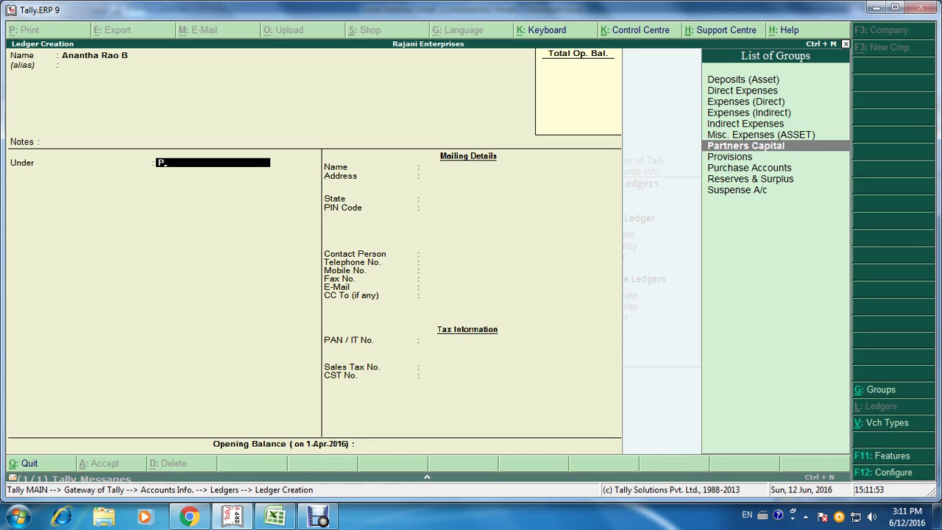
{"action": "key", "text": "Return"}
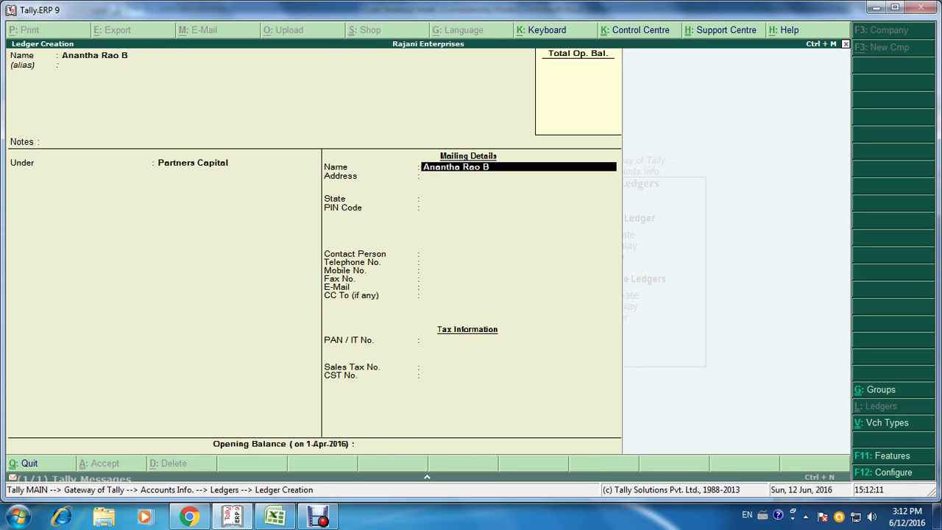
{"action": "key", "text": "Return"}
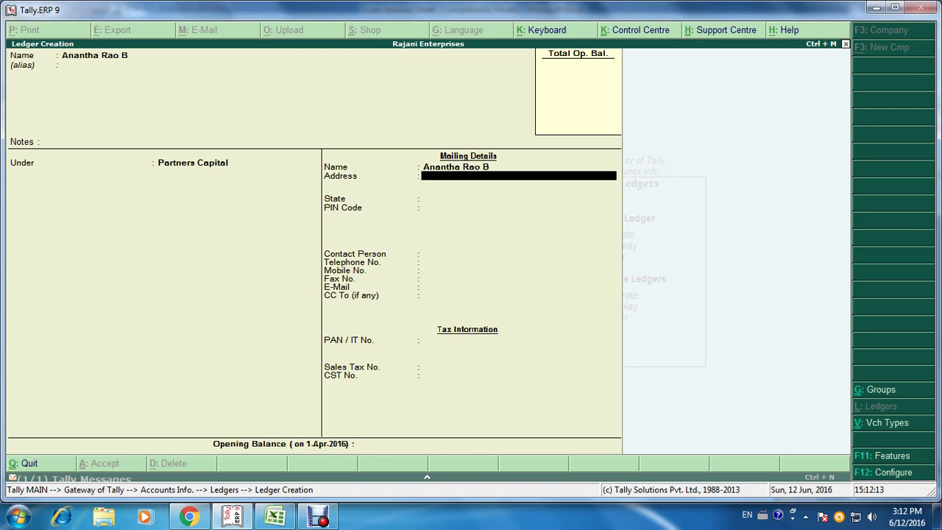
{"action": "key", "text": "Return"}
{"action": "key", "text": "Return"}
{"action": "key", "text": "Return"}
{"action": "key", "text": "Return"}
{"action": "key", "text": "Return"}
{"action": "key", "text": "Return"}
{"action": "key", "text": "Return"}
{"action": "key", "text": "Return"}
{"action": "key", "text": "Return"}
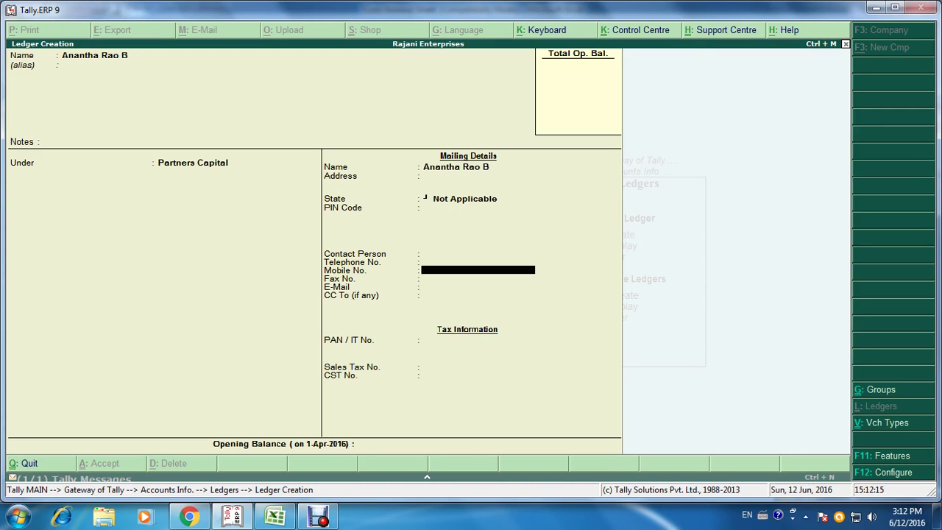
{"action": "key", "text": "Return"}
{"action": "key", "text": "Return"}
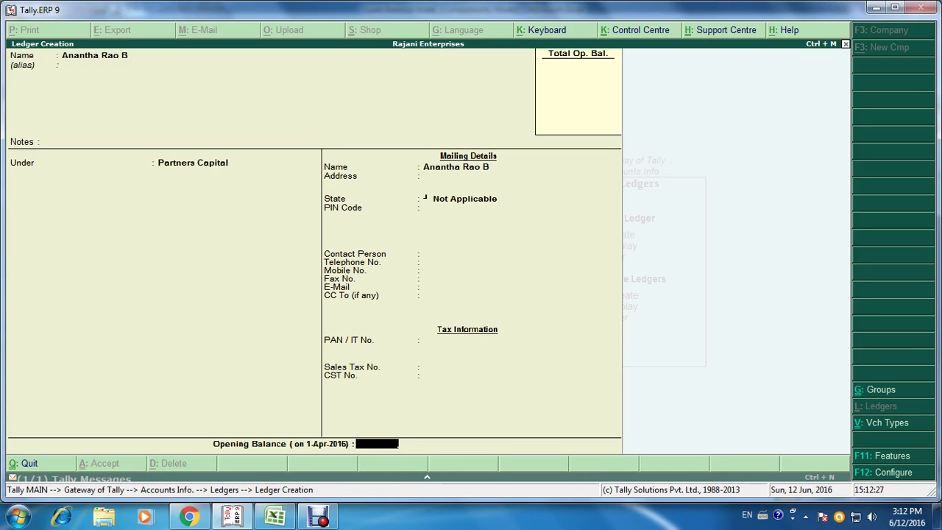
{"action": "key", "text": "alt+Tab"}
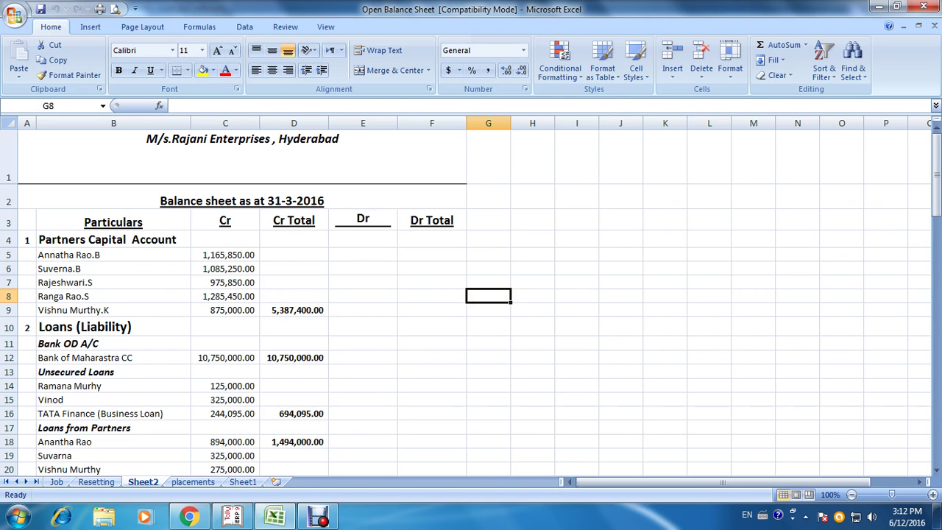
{"action": "key", "text": "alt+Tab"}
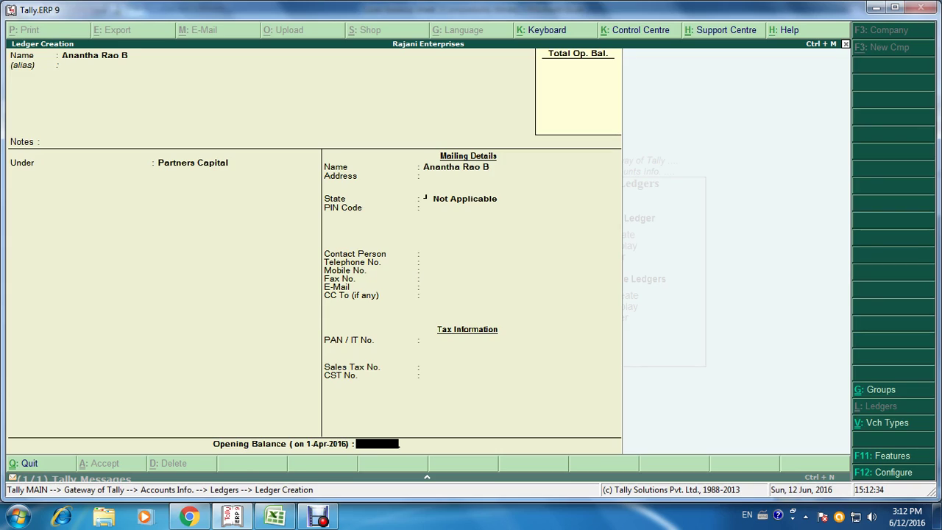
Step: Give the first partner's ledger an opening balance of 11,65,850.00 Cr
{"action": "type", "text": "1165850"}
{"action": "key", "text": "Return"}
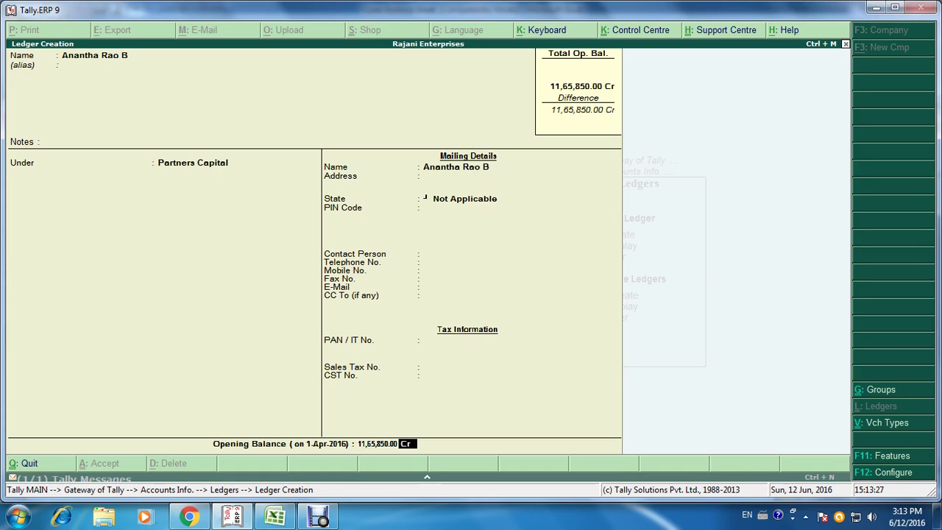
{"action": "key", "text": "Return"}
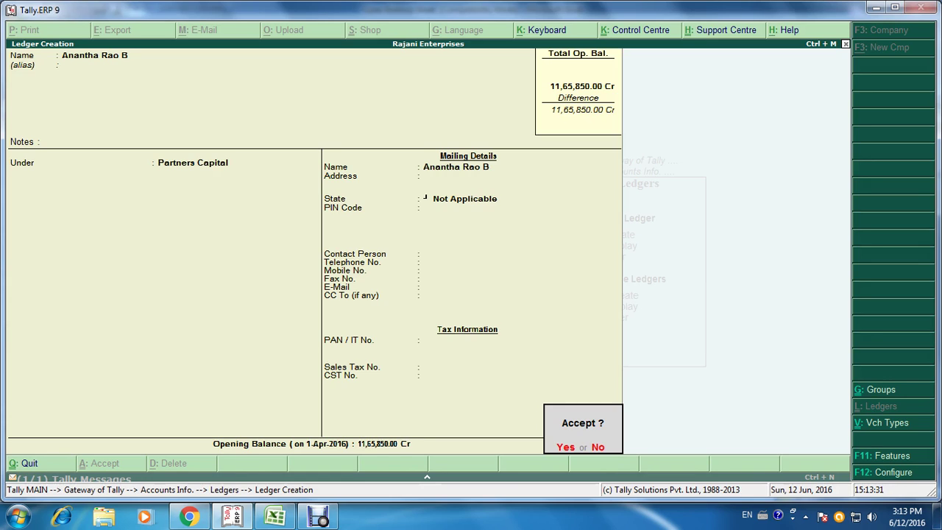
Step: Save the first ledger and create the second partner's ledger under Partners Capital
{"action": "key", "text": "y"}
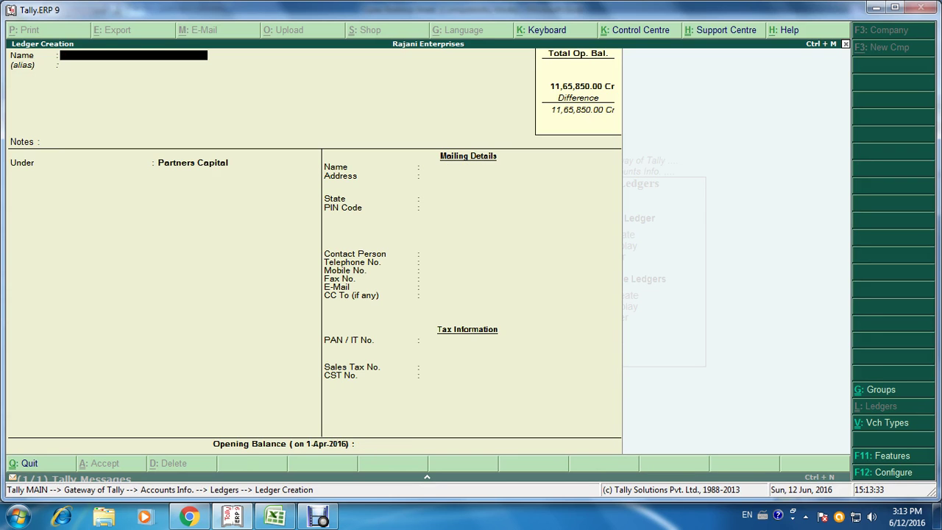
{"action": "key", "text": "alt+Tab"}
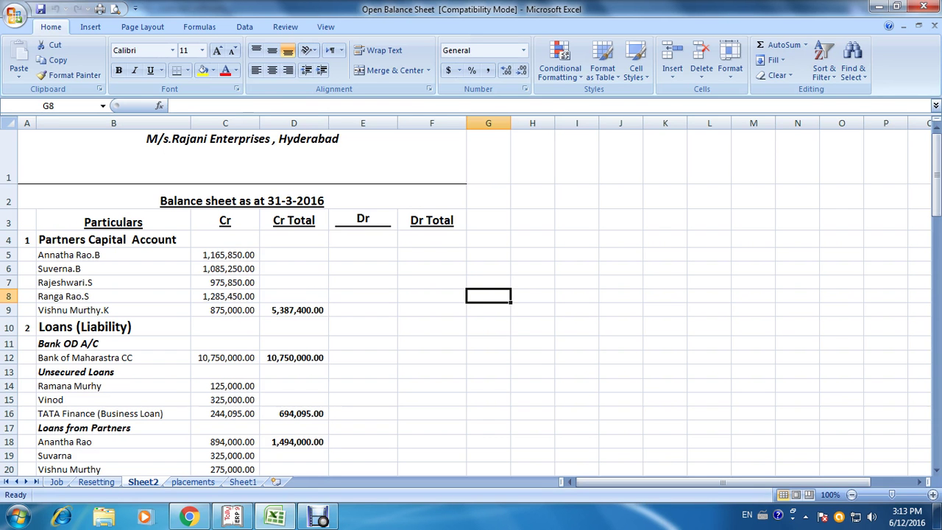
{"action": "key", "text": "alt+Tab"}
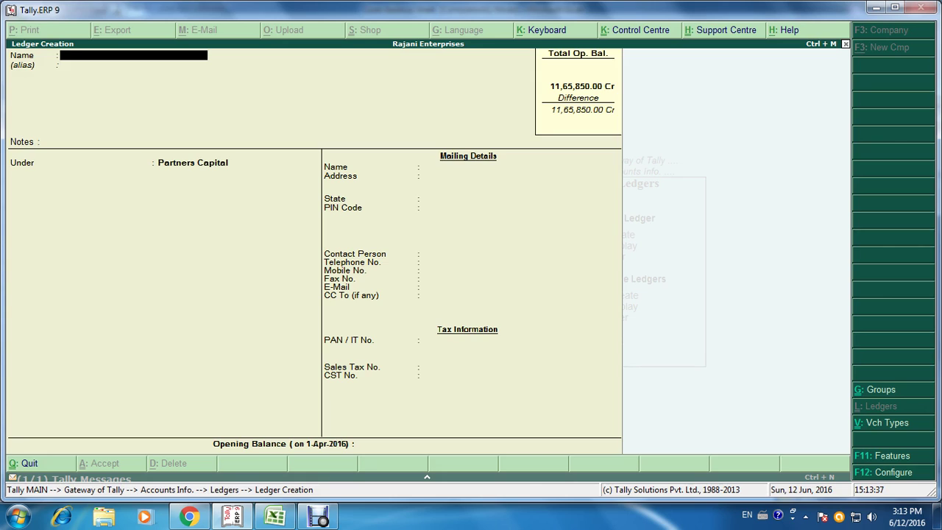
{"action": "type", "text": "Suverna b"}
{"action": "key", "text": "Return"}
{"action": "key", "text": "Return"}
{"action": "key", "text": "Return"}
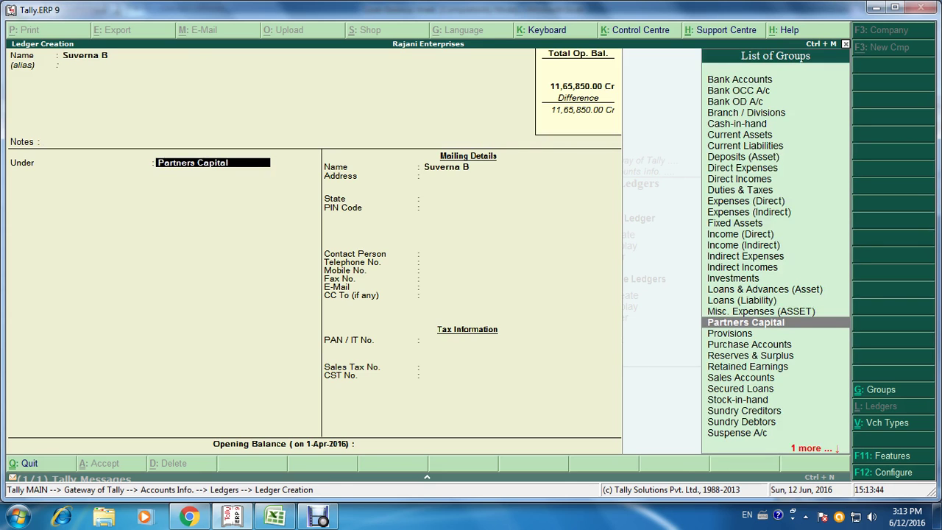
{"action": "key", "text": "Return"}
{"action": "key", "text": "Return"}
{"action": "key", "text": "Return"}
{"action": "key", "text": "Return"}
{"action": "key", "text": "Return"}
{"action": "key", "text": "Return"}
{"action": "key", "text": "Return"}
{"action": "key", "text": "Return"}
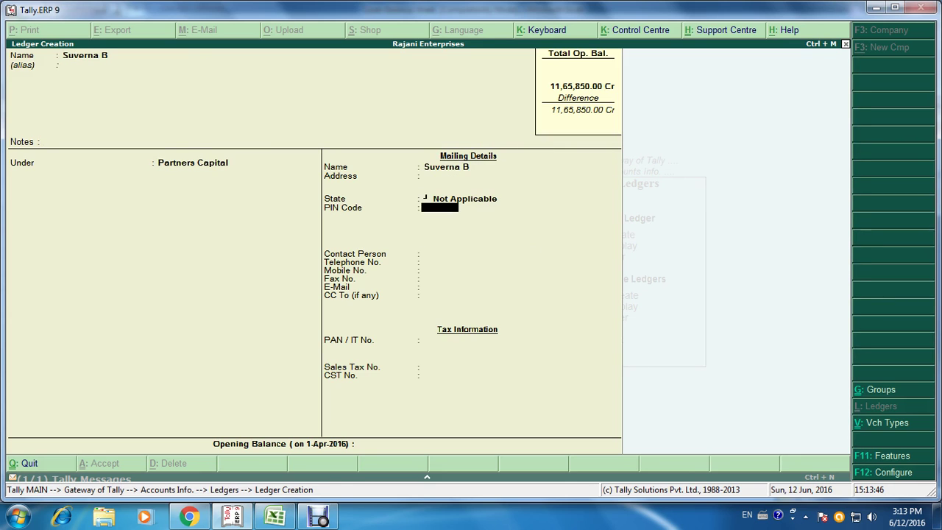
{"action": "key", "text": "Return"}
{"action": "key", "text": "Return"}
{"action": "key", "text": "Return"}
{"action": "key", "text": "Return"}
{"action": "key", "text": "Return"}
{"action": "key", "text": "Return"}
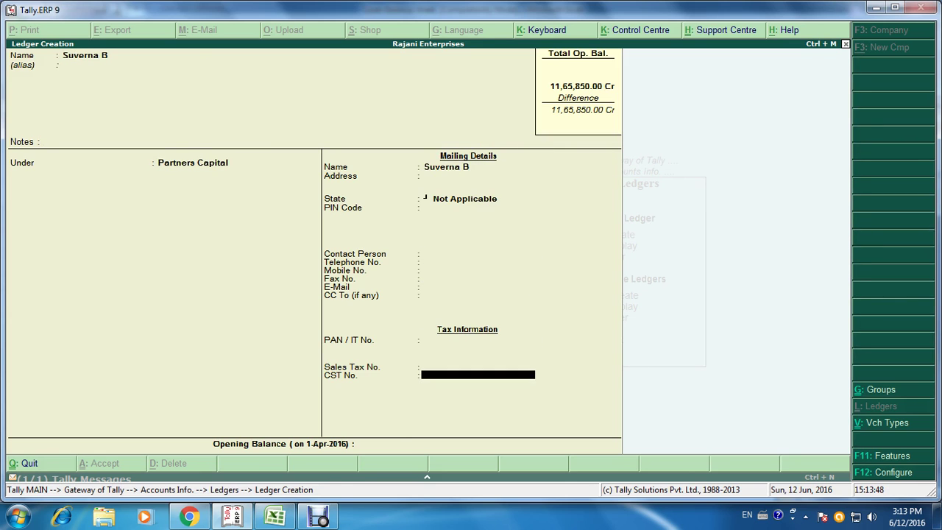
Step: Enter a 10,85,250.00 Cr opening balance for the second partner, totalling 22,51,100.00 Cr
{"action": "key", "text": "alt+Tab"}
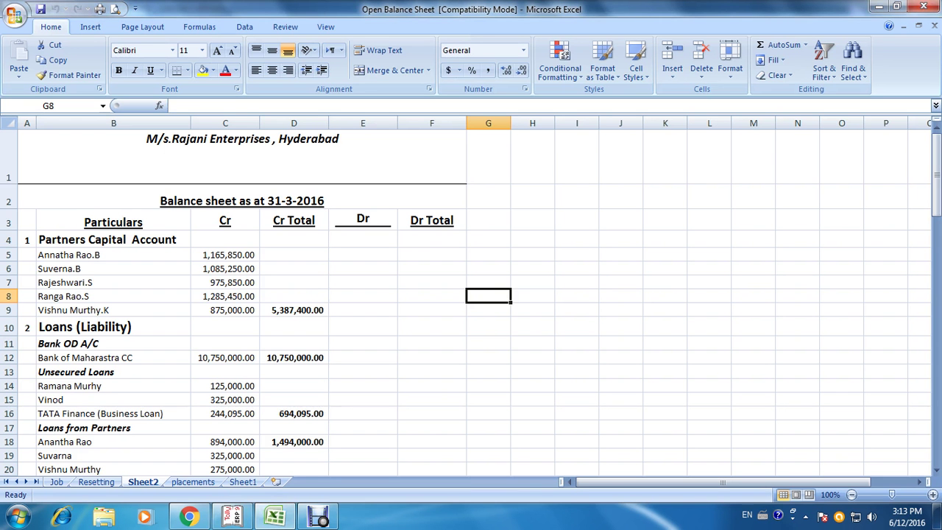
{"action": "key", "text": "alt+Tab"}
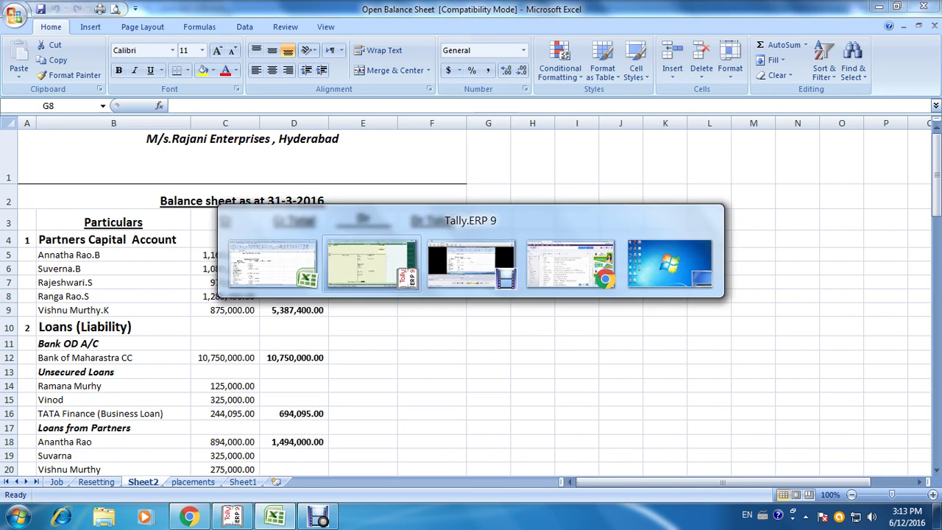
{"action": "type", "text": "10,85,250"}
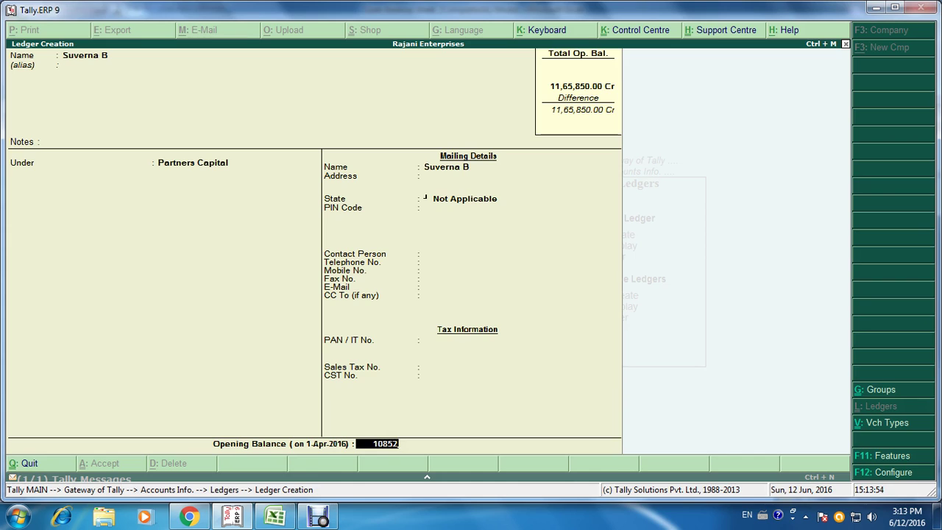
{"action": "key", "text": "Return"}
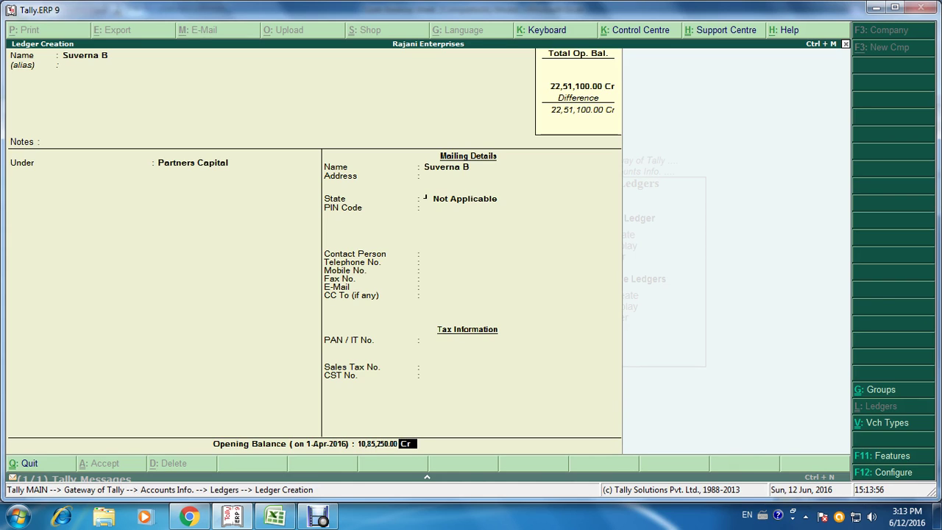
{"action": "key", "text": "Return"}
{"action": "key", "text": "Return"}
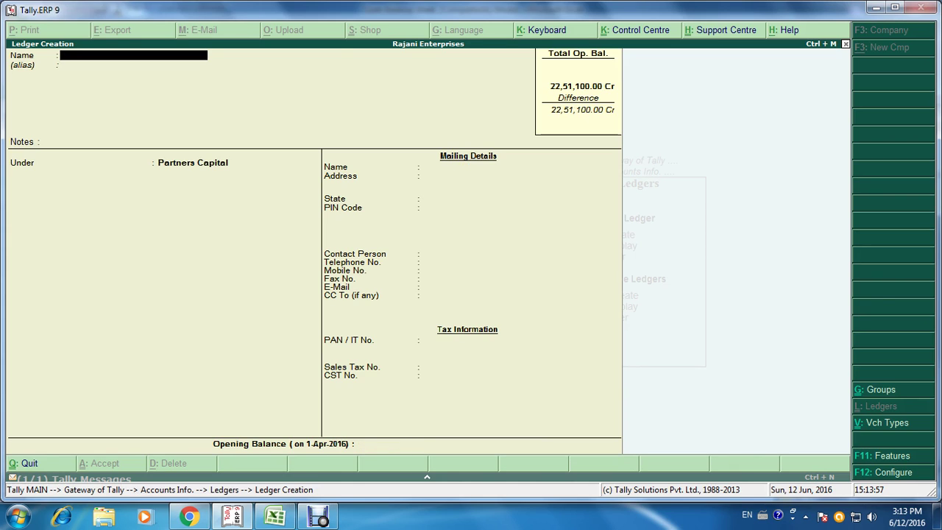
Step: Create the third partner's ledger under Partners Capital, named from the Excel sheet
{"action": "key", "text": "alt+Tab"}
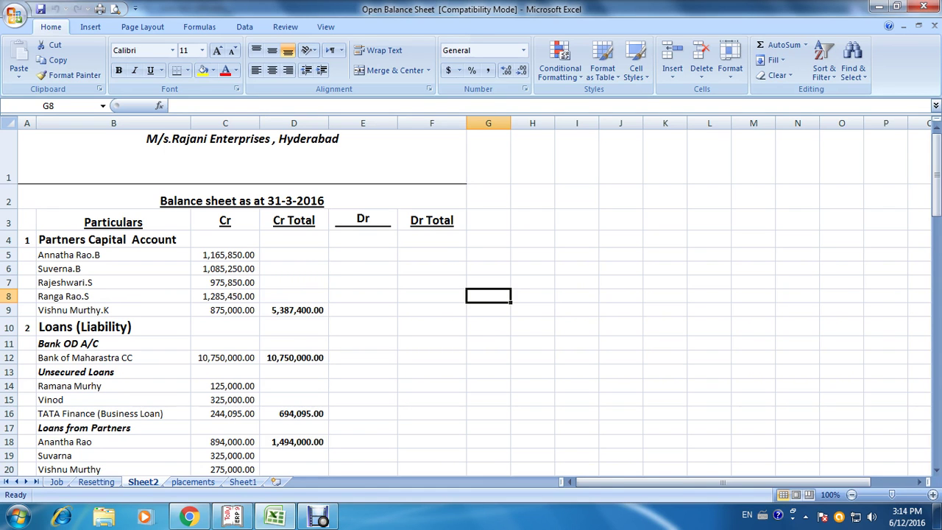
{"action": "key", "text": "alt+Tab"}
{"action": "type", "text": "Raj"}
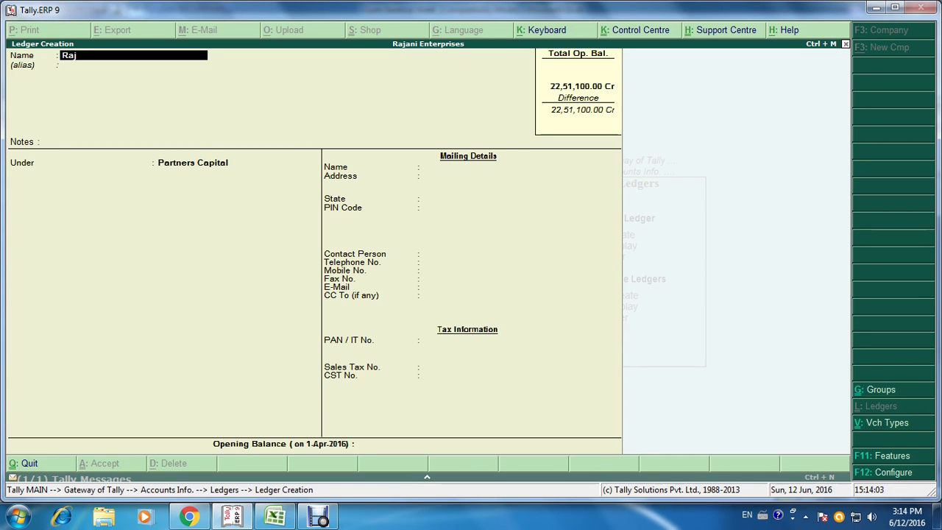
{"action": "type", "text": "eswa"}
{"action": "key", "text": "Return"}
{"action": "key", "text": "Return"}
{"action": "key", "text": "Return"}
{"action": "key", "text": "Return"}
{"action": "key", "text": "Return"}
{"action": "key", "text": "Return"}
{"action": "key", "text": "Return"}
{"action": "key", "text": "Return"}
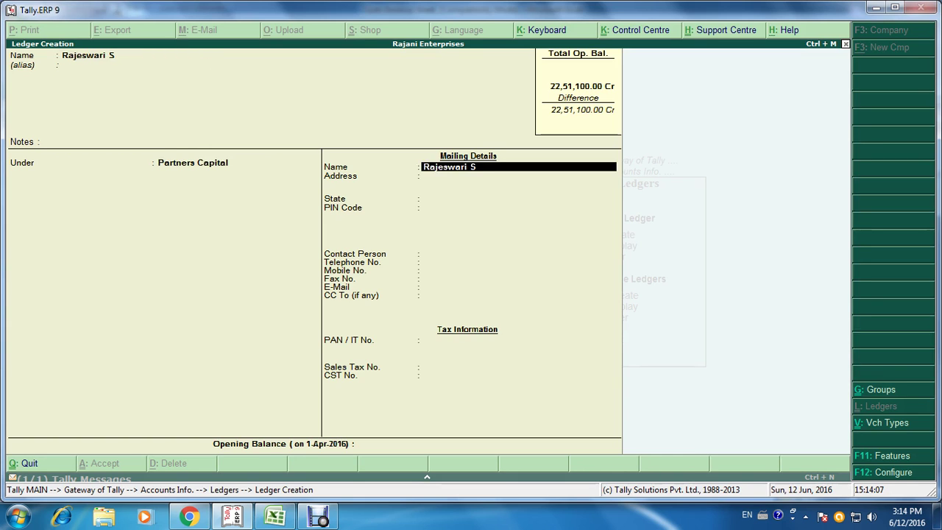
{"action": "key", "text": "Return"}
{"action": "key", "text": "Return"}
{"action": "key", "text": "Return"}
{"action": "key", "text": "Return"}
{"action": "key", "text": "Return"}
{"action": "key", "text": "Return"}
{"action": "key", "text": "Return"}
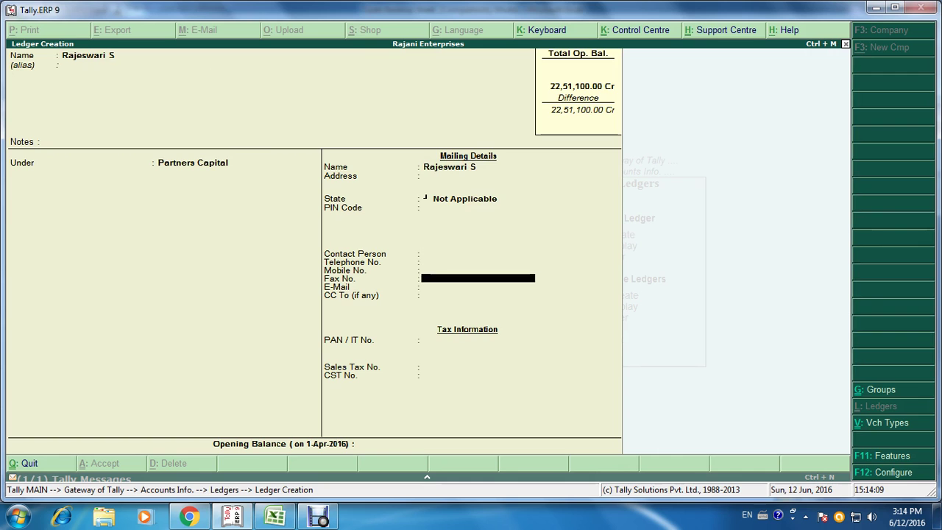
{"action": "key", "text": "Return"}
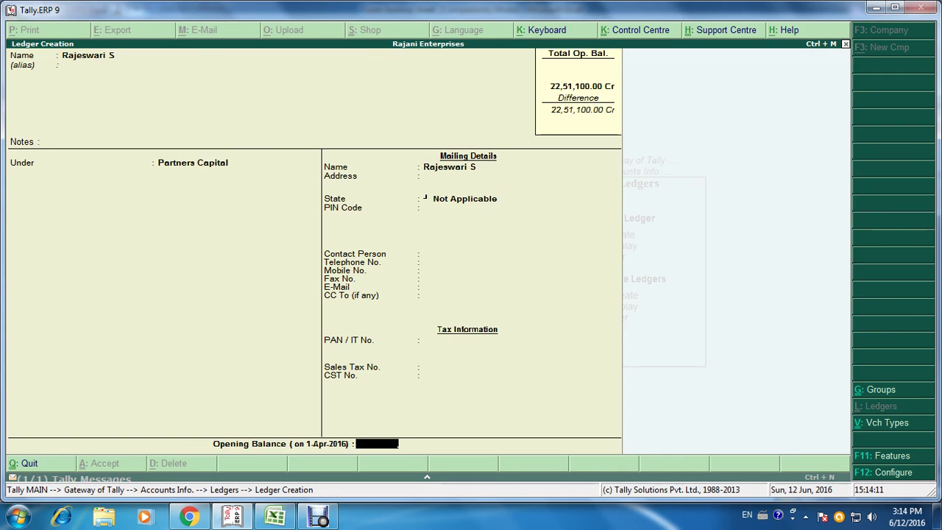
Step: Give the third partner a 9,75,850.00 Cr opening balance and save the ledger
{"action": "key", "text": "alt+Tab"}
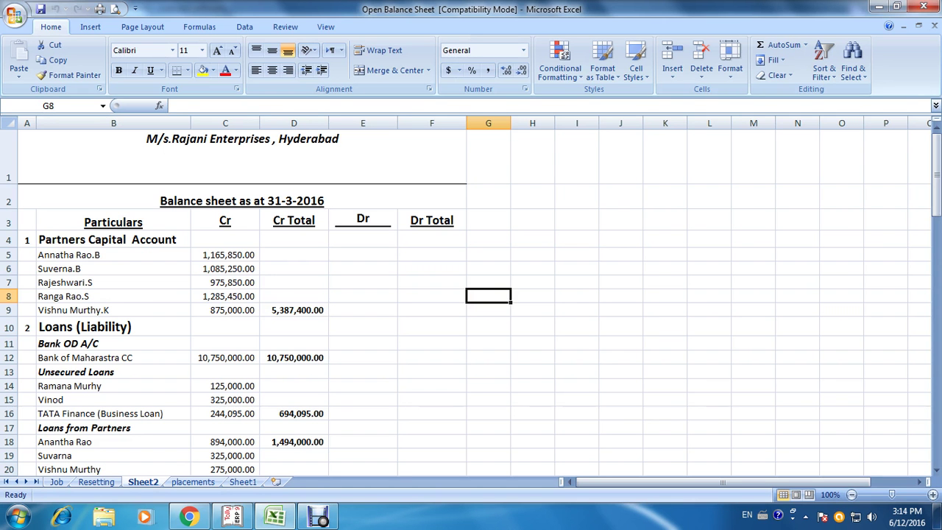
{"action": "key", "text": "alt+Tab"}
{"action": "type", "text": "9"}
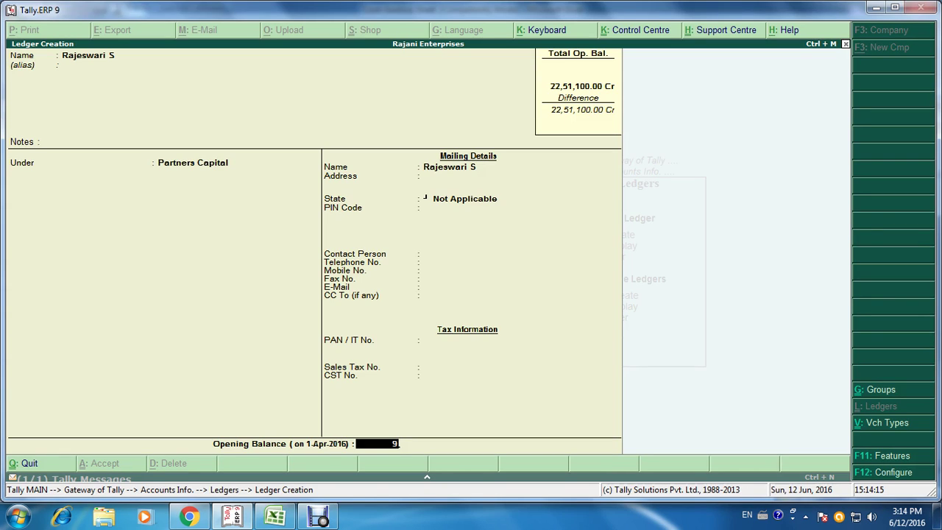
{"action": "type", "text": ",75,850"}
{"action": "key", "text": "Return"}
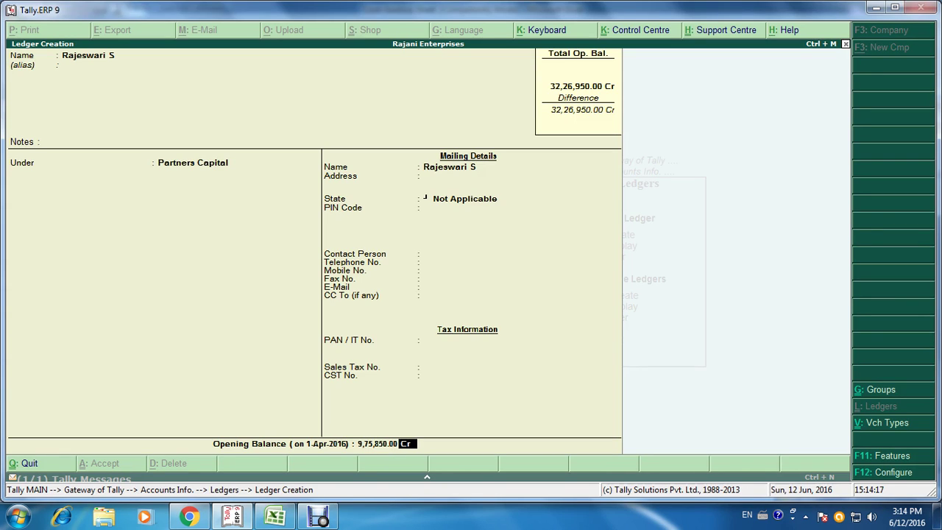
{"action": "key", "text": "Return"}
{"action": "key", "text": "Return"}
Step: Create the fourth partner's ledger under Partners Capital
{"action": "key", "text": "alt+Tab"}
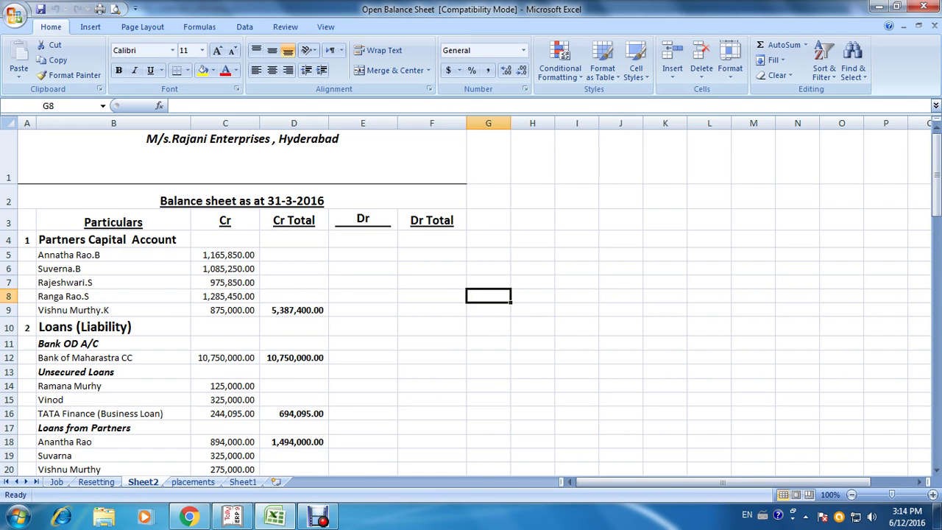
{"action": "key", "text": "alt+Tab"}
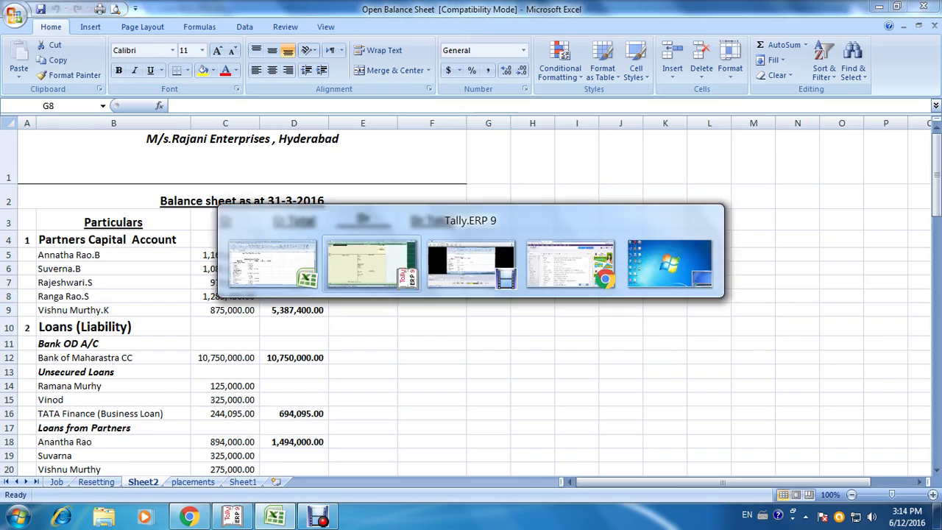
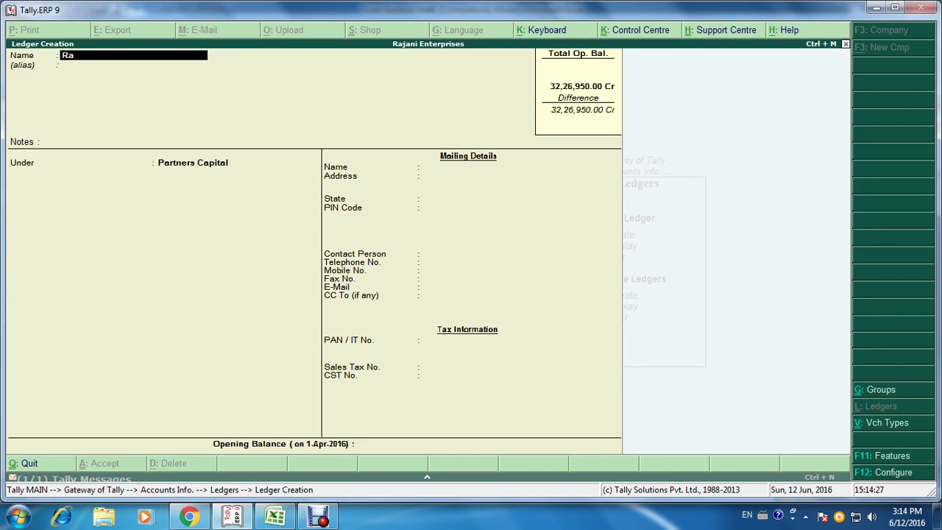
{"action": "key", "text": "Return"}
{"action": "key", "text": "Return"}
{"action": "key", "text": "Return"}
{"action": "key", "text": "Return"}
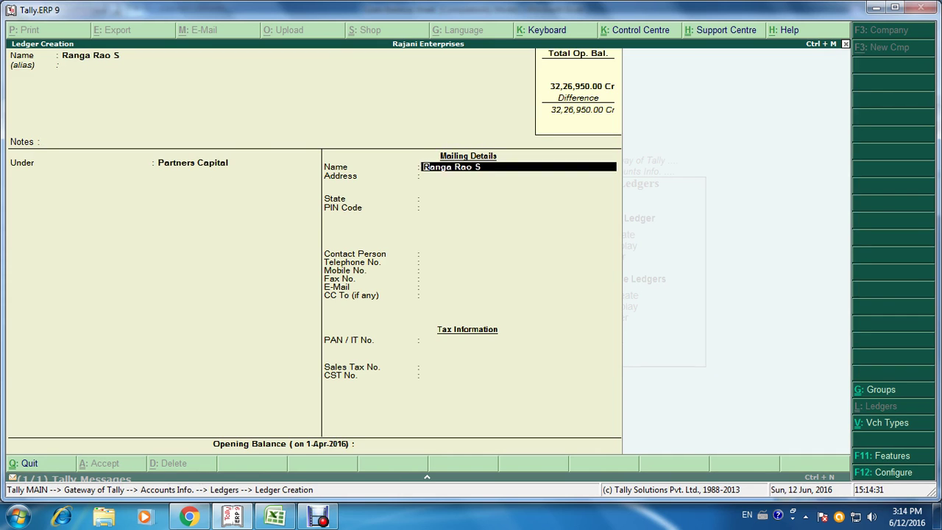
{"action": "key", "text": "Return"}
{"action": "key", "text": "Return"}
{"action": "key", "text": "Return"}
{"action": "key", "text": "Return"}
{"action": "key", "text": "Return"}
{"action": "key", "text": "Return"}
{"action": "key", "text": "Return"}
{"action": "key", "text": "Return"}
{"action": "key", "text": "Return"}
{"action": "key", "text": "Return"}
{"action": "key", "text": "Return"}
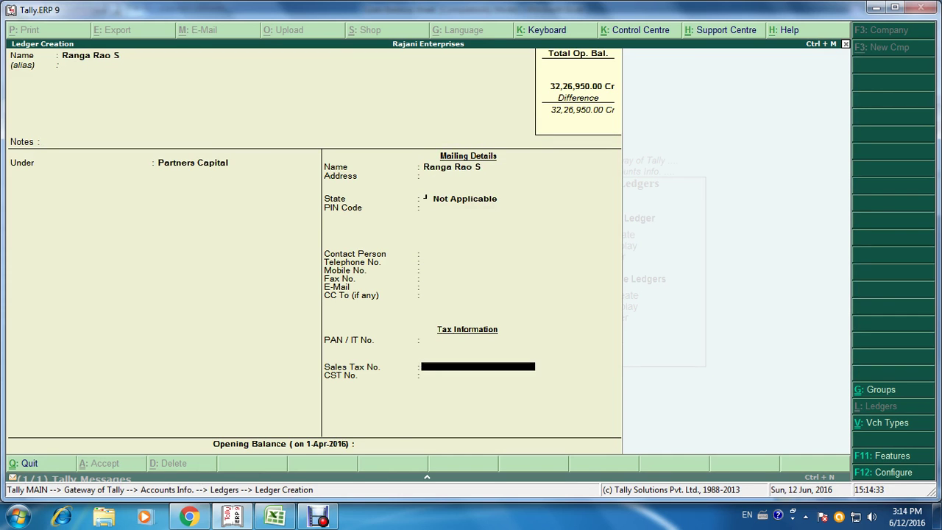
{"action": "key", "text": "Return"}
{"action": "key", "text": "Return"}
Step: Save the fourth partner's ledger with a 12,85,450.00 Cr opening balance, totalling 45,12,400.00 Cr
{"action": "type", "text": "12,8"}
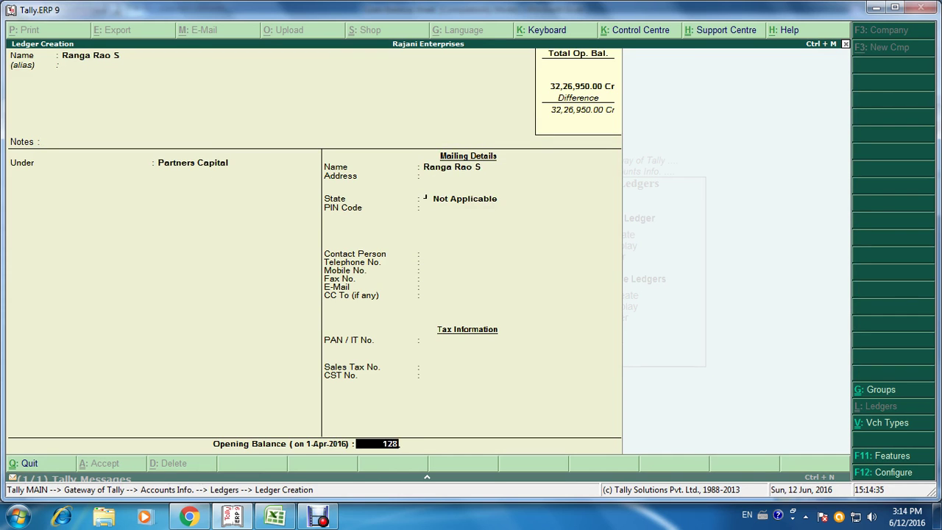
{"action": "type", "text": "5,450"}
{"action": "key", "text": "Return"}
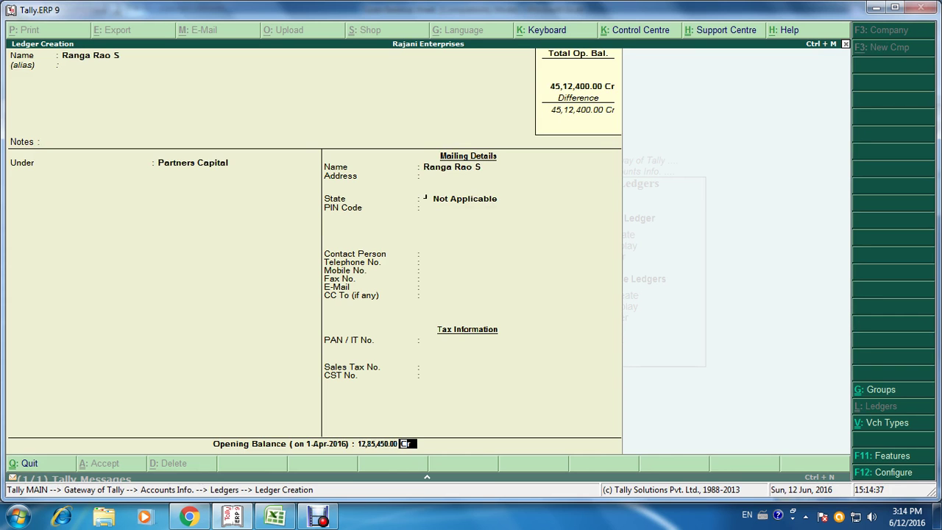
{"action": "key", "text": "Return"}
{"action": "key", "text": "Return"}
{"action": "key", "text": "alt+Tab"}
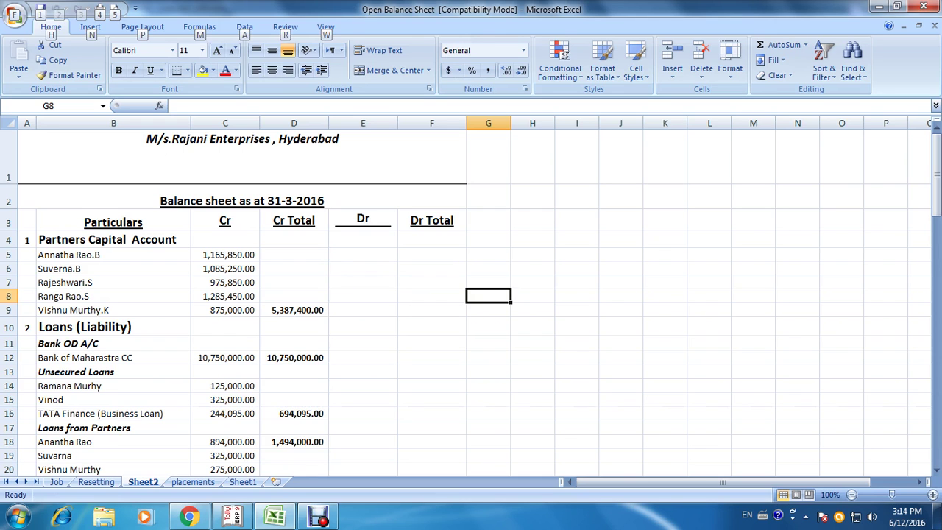
Step: Save the fifth partner's ledger at 8,75,000.00 Cr and check the 53,87,400.00 total against Excel
{"action": "key", "text": "alt+Tab"}
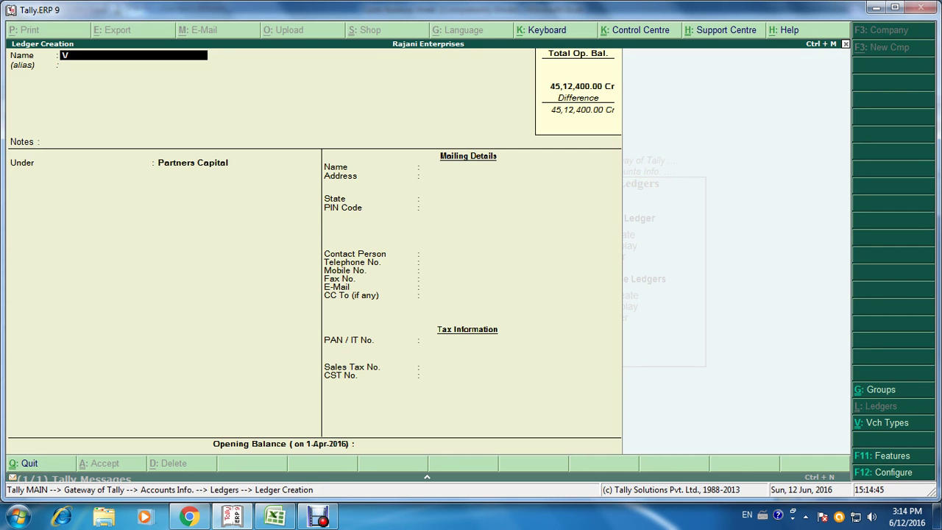
{"action": "key", "text": "Return"}
{"action": "key", "text": "Return"}
{"action": "key", "text": "Return"}
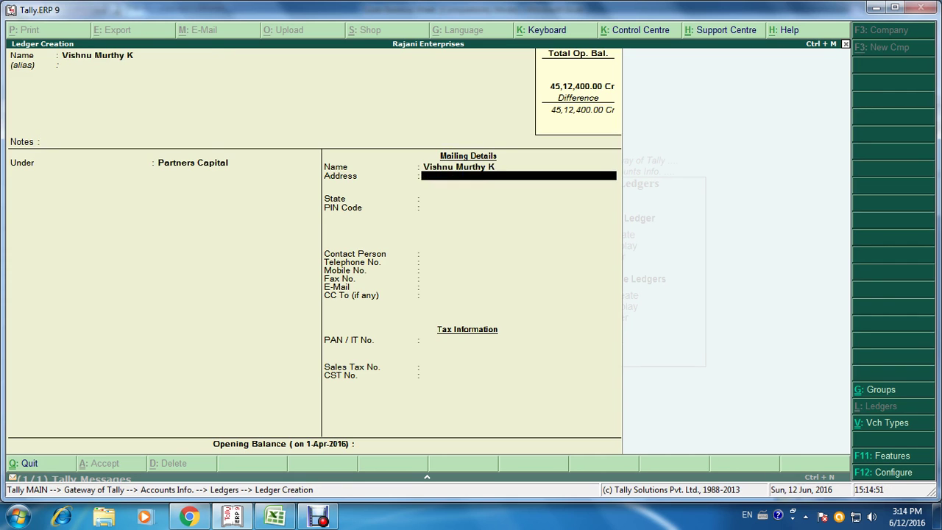
{"action": "key", "text": "Return"}
{"action": "key", "text": "Return"}
{"action": "key", "text": "Return"}
{"action": "key", "text": "Return"}
{"action": "key", "text": "Return"}
{"action": "key", "text": "Return"}
{"action": "key", "text": "Return"}
{"action": "key", "text": "Return"}
{"action": "key", "text": "Return"}
{"action": "key", "text": "Return"}
{"action": "key", "text": "Return"}
{"action": "key", "text": "Return"}
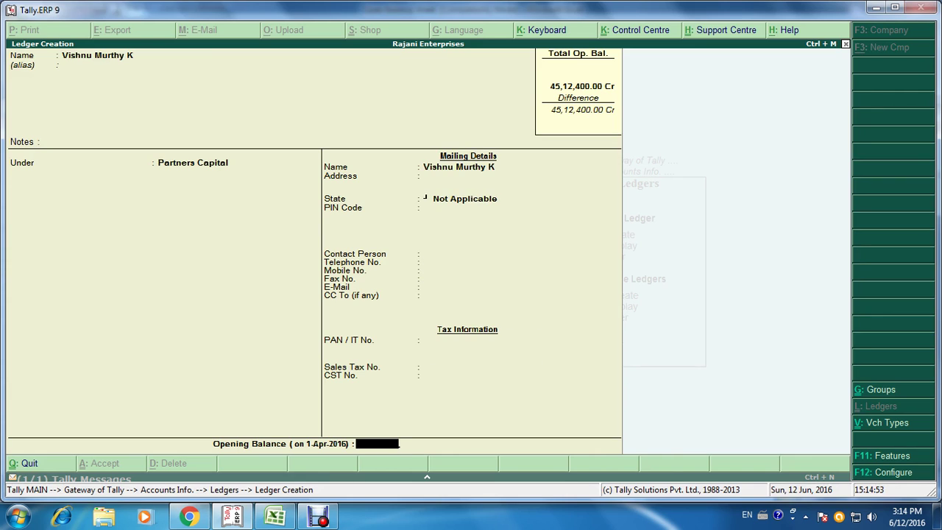
{"action": "type", "text": "875000"}
{"action": "key", "text": "Return"}
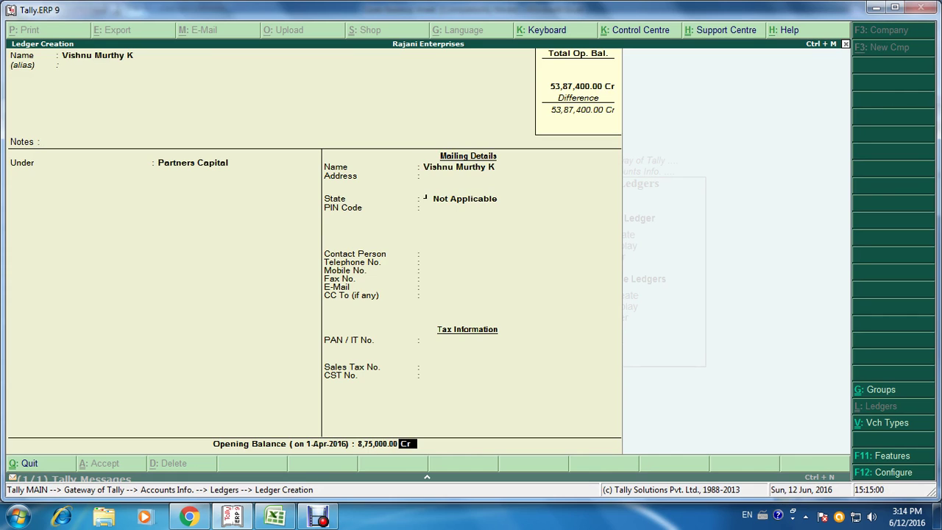
{"action": "key", "text": "Return"}
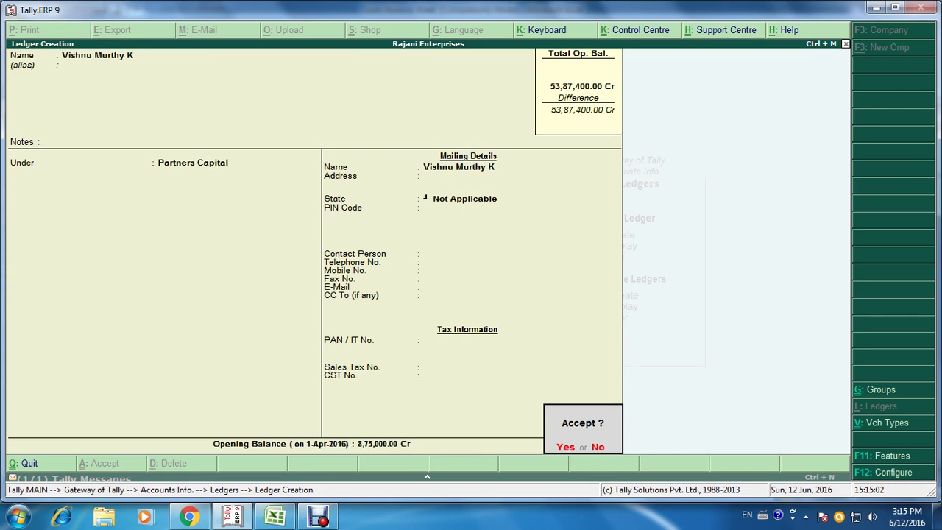
{"action": "key", "text": "Return"}
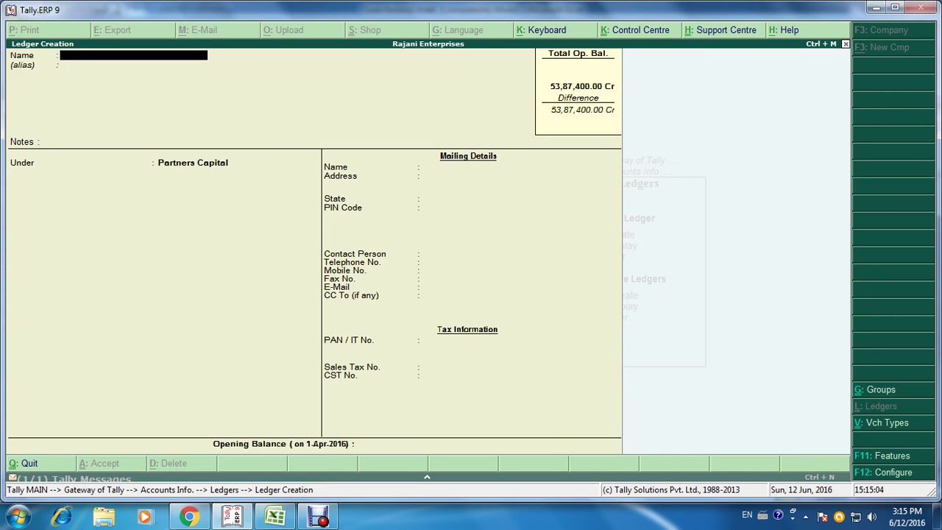
{"action": "key", "text": "alt+Tab"}
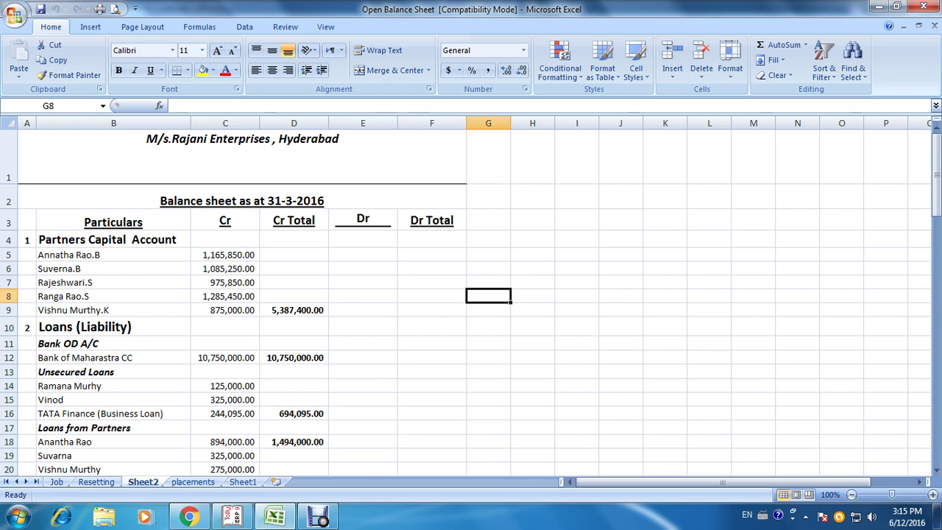
Step: Compare partner capital figures between Excel and Tally, ending on the blank Ledger Creation form
{"action": "key", "text": "alt+Tab"}
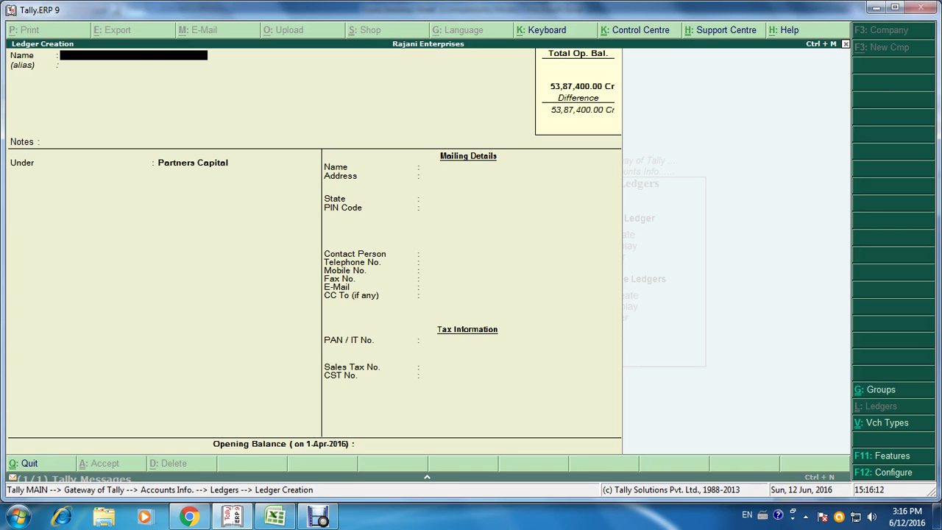
{"action": "key", "text": "alt+Tab"}
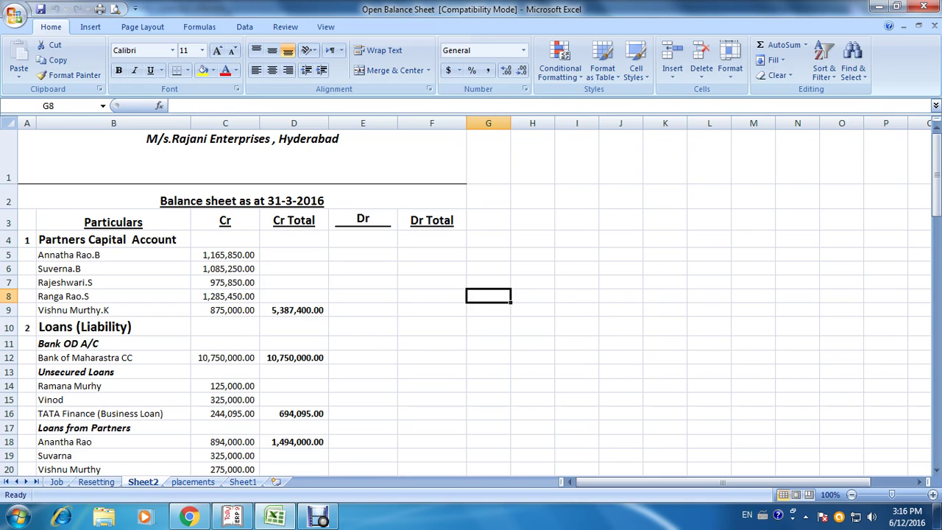
{"action": "key", "text": "alt+Tab"}
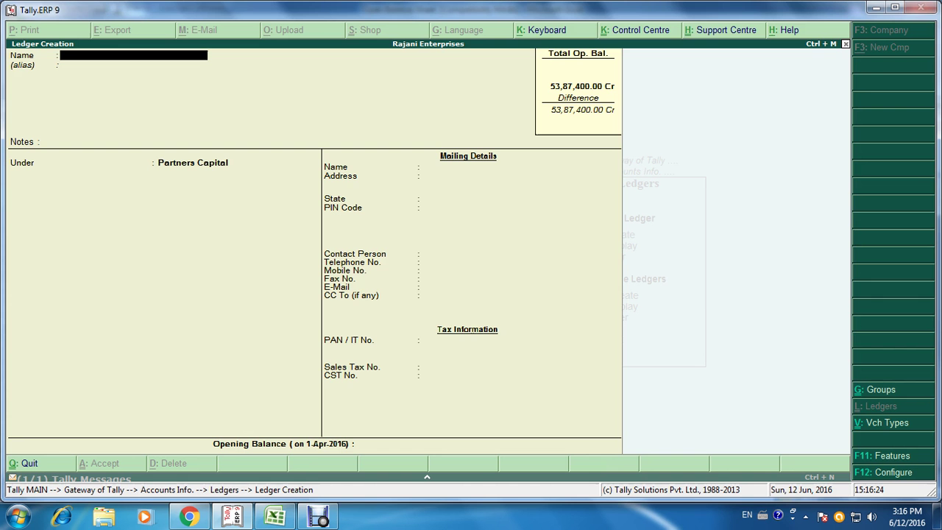
Step: Abandon ledger creation and open the partner's capital ledger for alteration
{"action": "key", "text": "Escape"}
{"action": "key", "text": "y"}
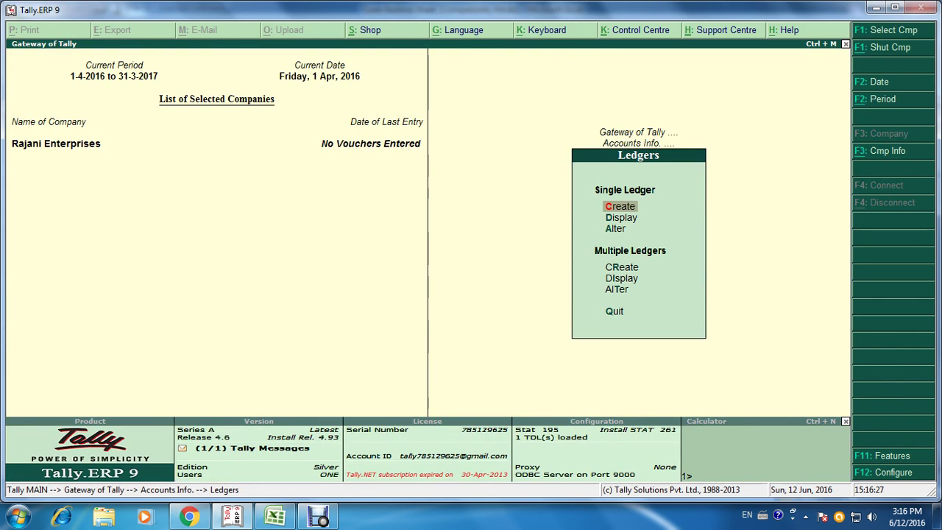
{"action": "left_click", "coordinate": [615, 228]}
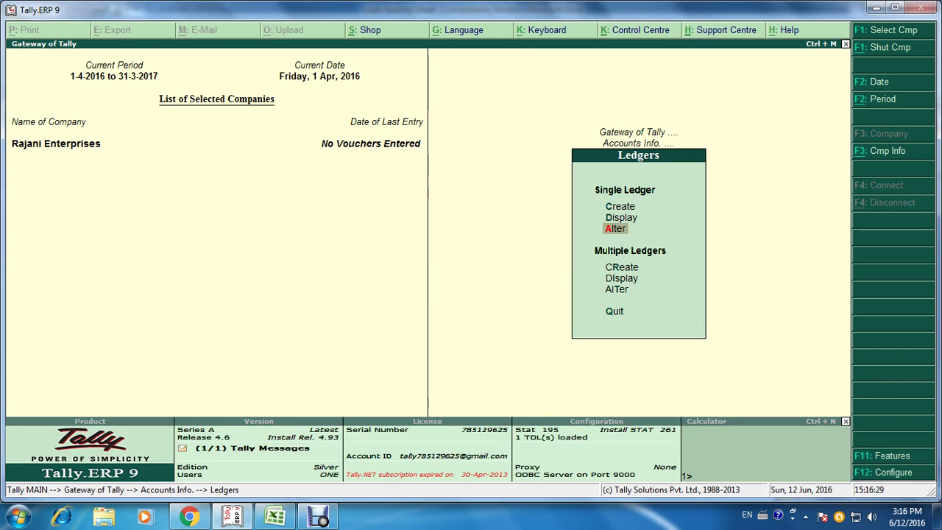
{"action": "key", "text": "Return"}
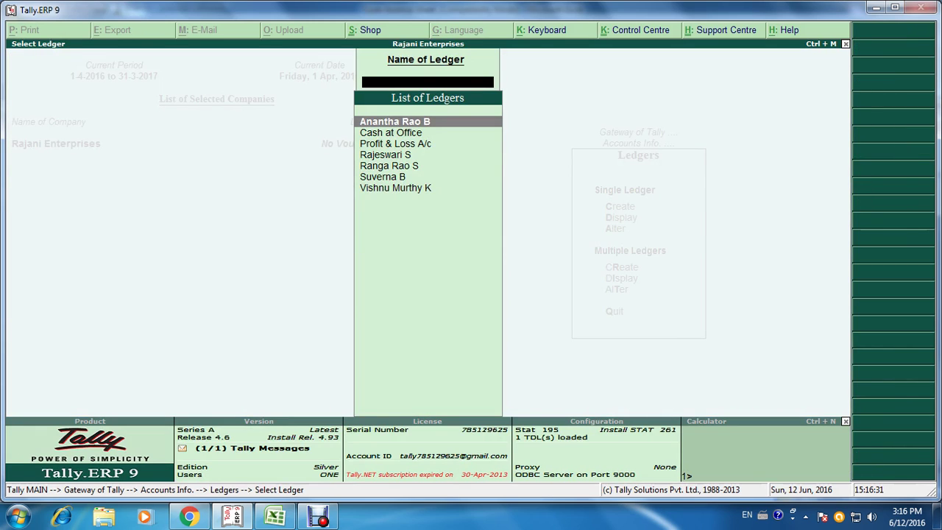
{"action": "key", "text": "Down"}
{"action": "key", "text": "Down"}
{"action": "key", "text": "Down"}
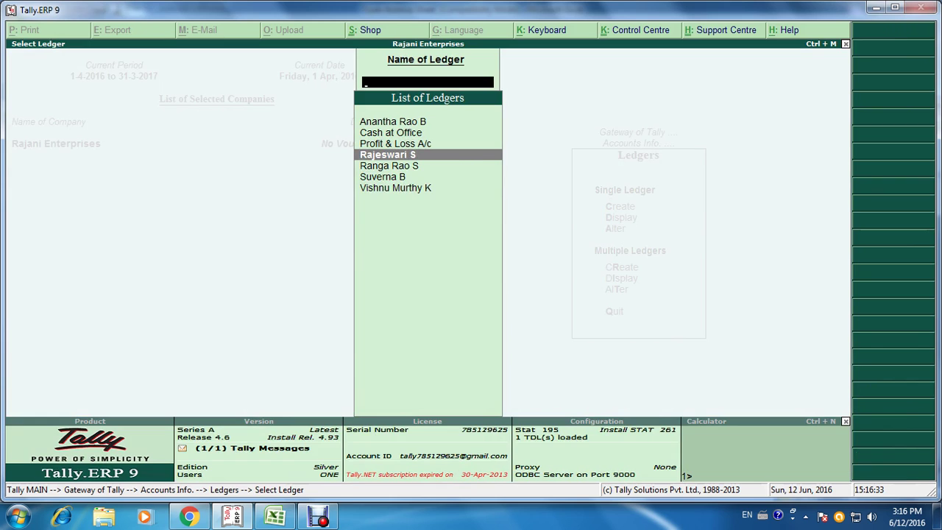
{"action": "key", "text": "Return"}
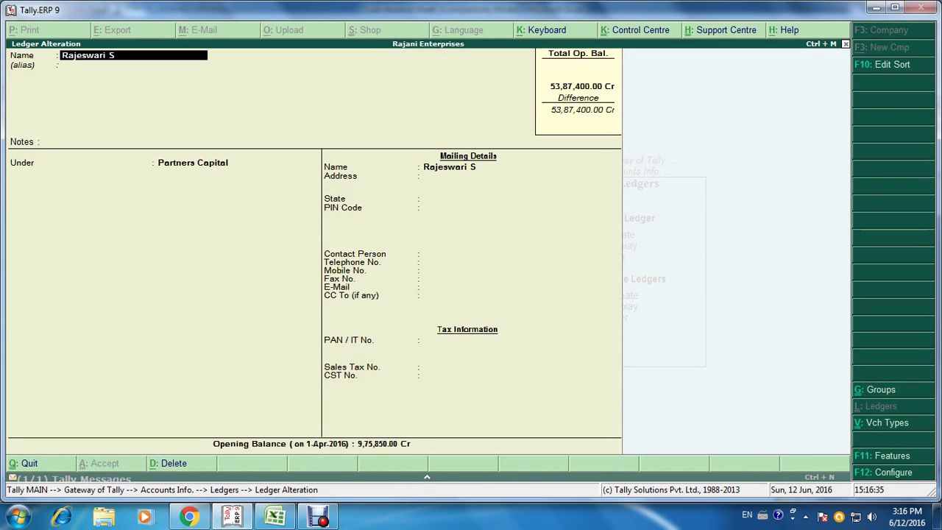
Step: Change the partner's opening balance from 9,75,850.00 to 9,75,000.00 Cr and save
{"action": "key", "text": "Return"}
{"action": "key", "text": "Return"}
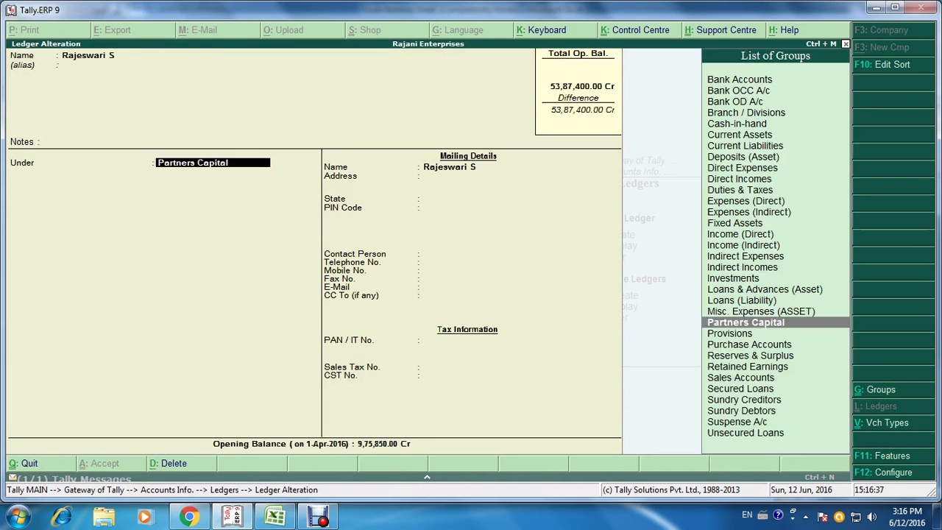
{"action": "key", "text": "Return"}
{"action": "key", "text": "Return"}
{"action": "key", "text": "Return"}
{"action": "key", "text": "Return"}
{"action": "key", "text": "Return"}
{"action": "key", "text": "Return"}
{"action": "key", "text": "Return"}
{"action": "key", "text": "Return"}
{"action": "key", "text": "Return"}
{"action": "key", "text": "Return"}
{"action": "key", "text": "Return"}
{"action": "key", "text": "Return"}
{"action": "key", "text": "Return"}
{"action": "key", "text": "Return"}
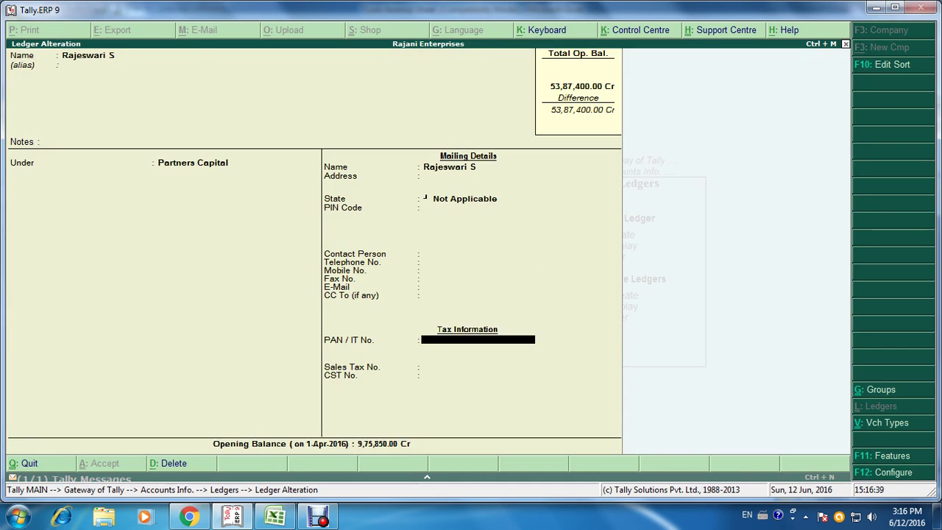
{"action": "type", "text": "975000"}
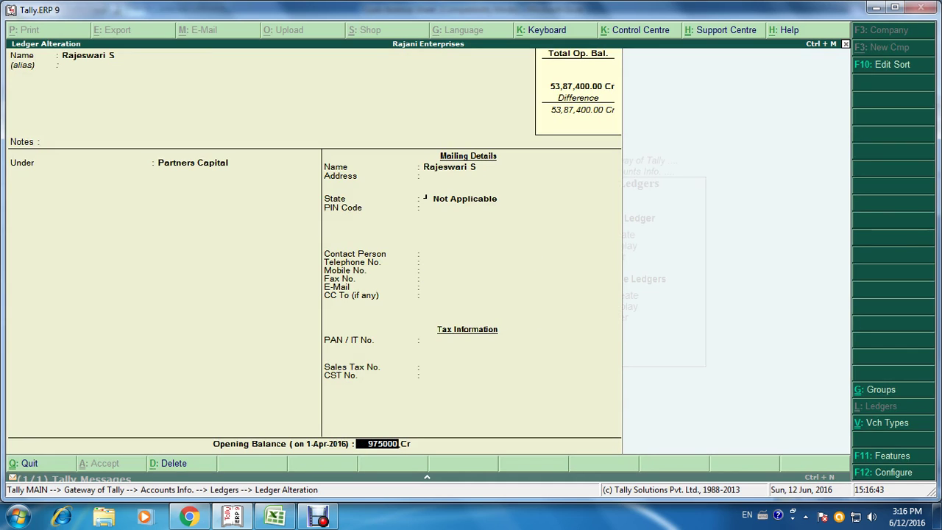
{"action": "key", "text": "Return"}
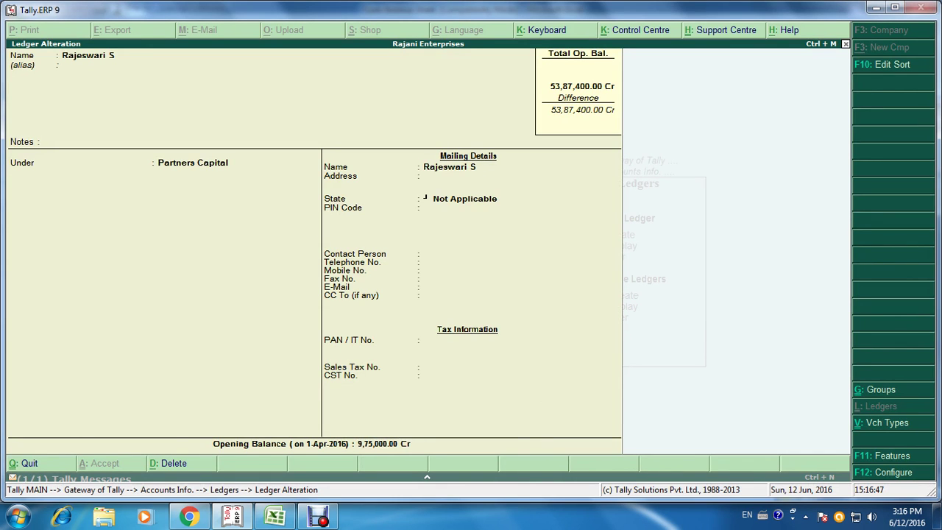
{"action": "key", "text": "ctrl+a"}
{"action": "key", "text": "Escape"}
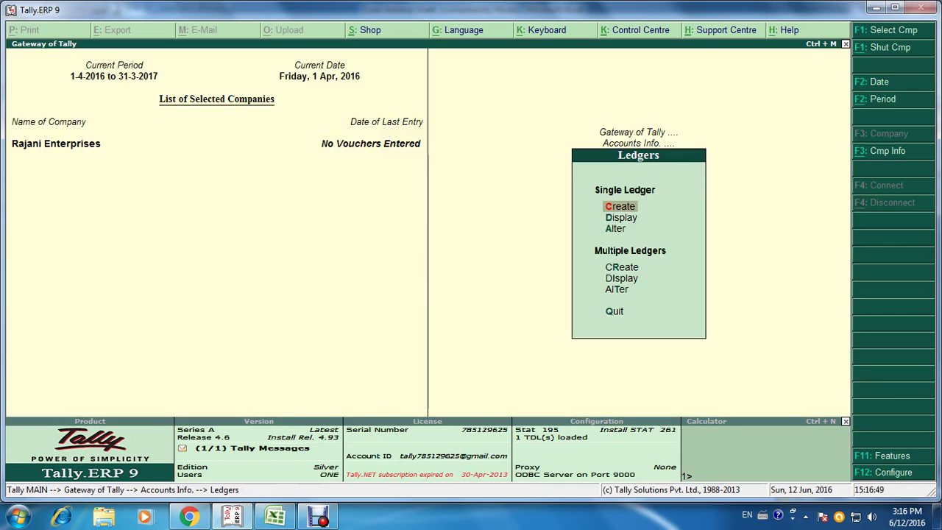
Step: Review all ledgers' opening balances in Multiple Ledgers Alter (All Items), then return to Gateway of Tally
{"action": "key", "text": "Escape"}
{"action": "key", "text": "Escape"}
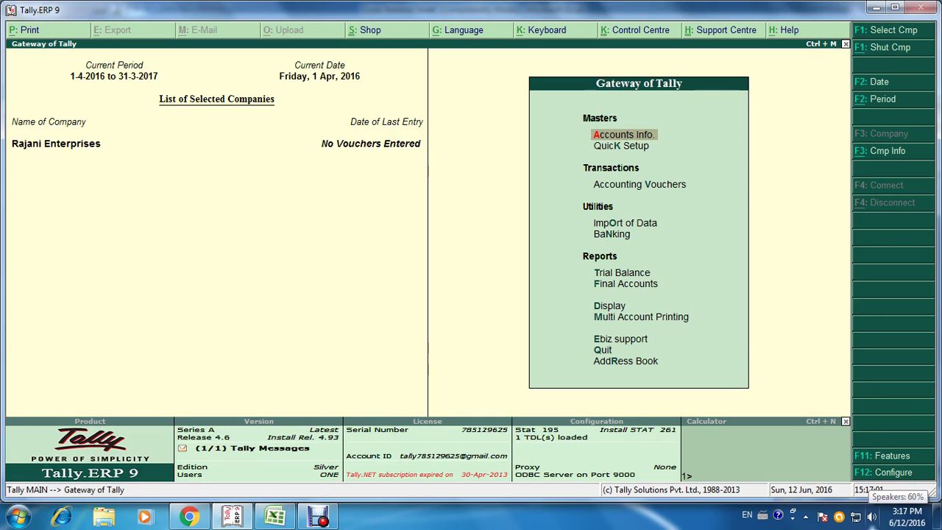
{"action": "key", "text": "Return"}
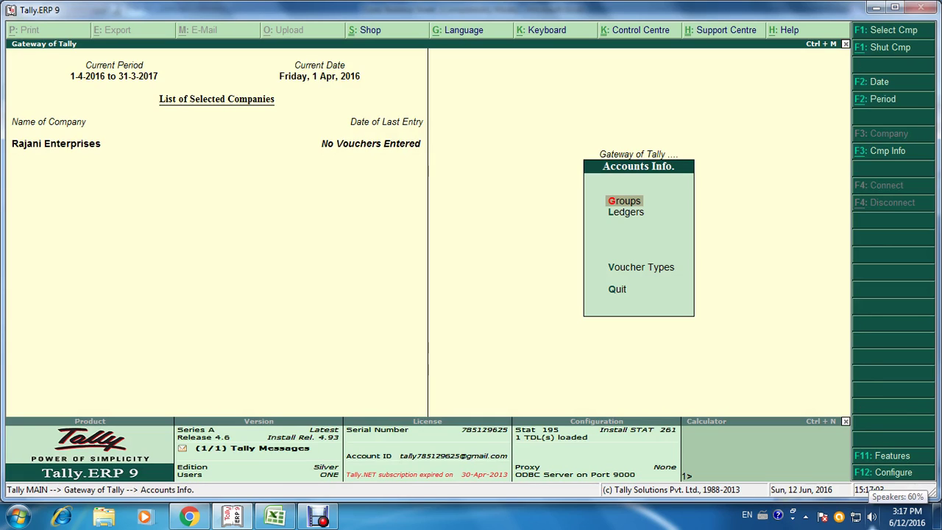
{"action": "key", "text": "Down"}
{"action": "key", "text": "Return"}
{"action": "key", "text": "Down"}
{"action": "key", "text": "Down"}
{"action": "key", "text": "Down"}
{"action": "key", "text": "Down"}
{"action": "key", "text": "Down"}
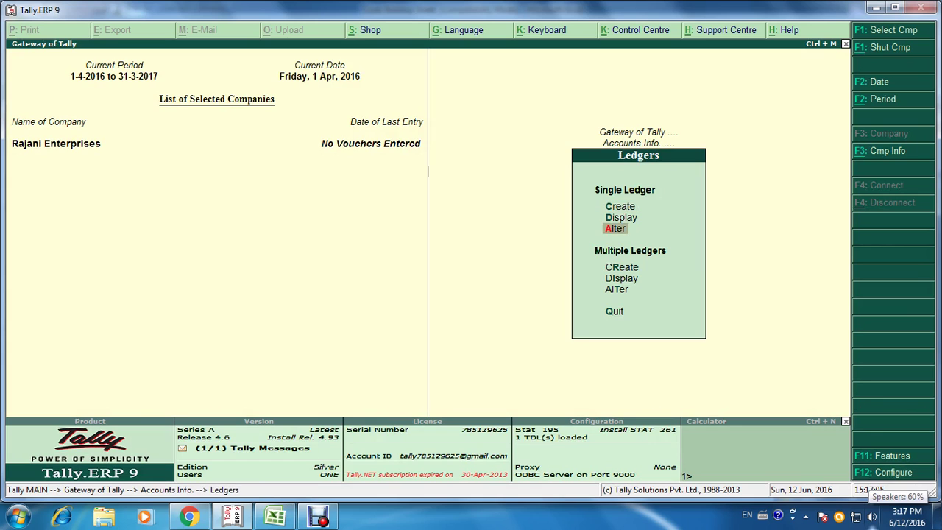
{"action": "key", "text": "Return"}
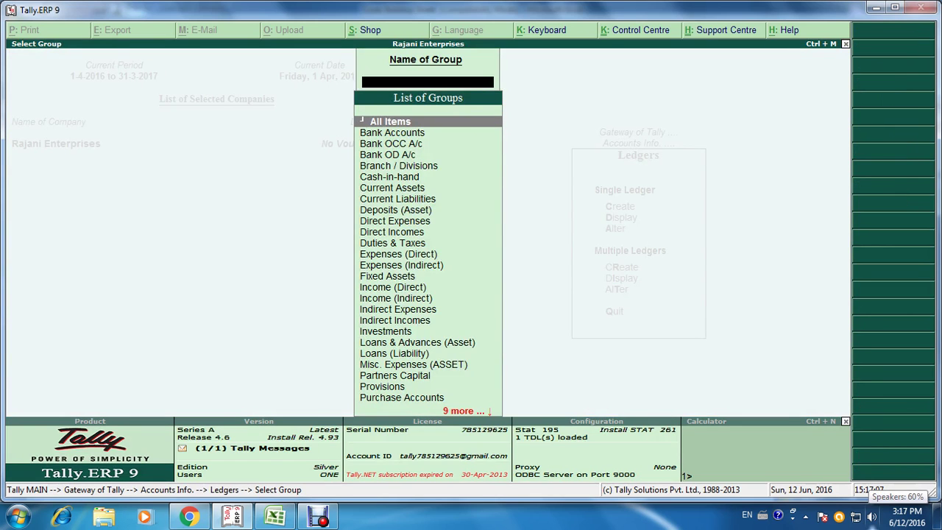
{"action": "key", "text": "Return"}
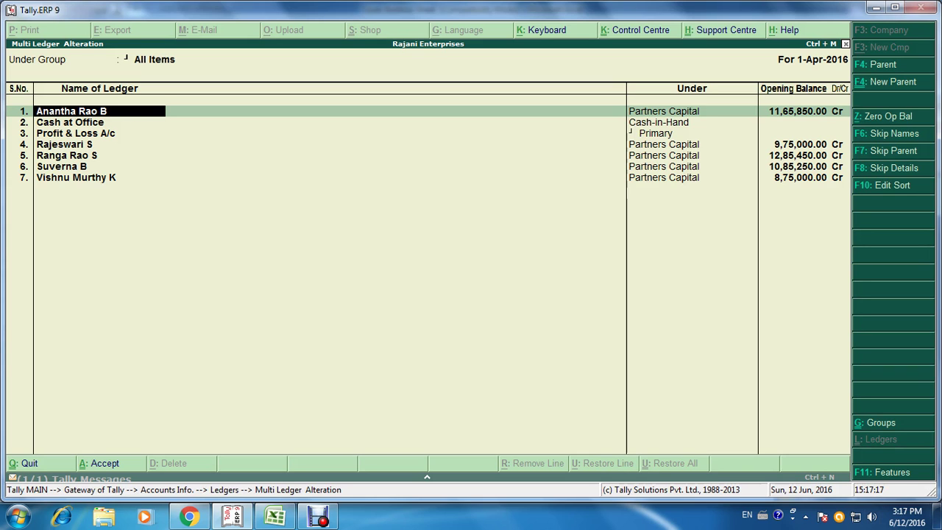
{"action": "key", "text": "Escape"}
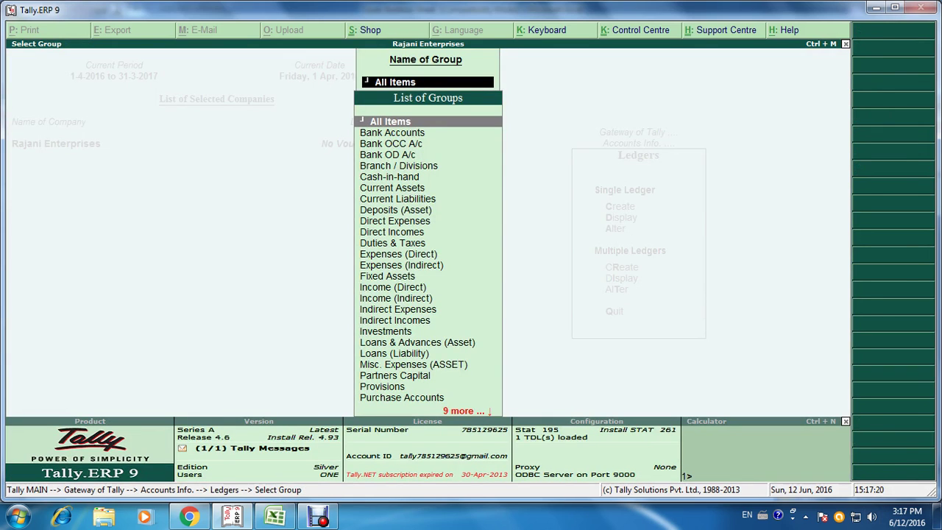
{"action": "key", "text": "Escape"}
{"action": "key", "text": "Escape"}
{"action": "key", "text": "Escape"}
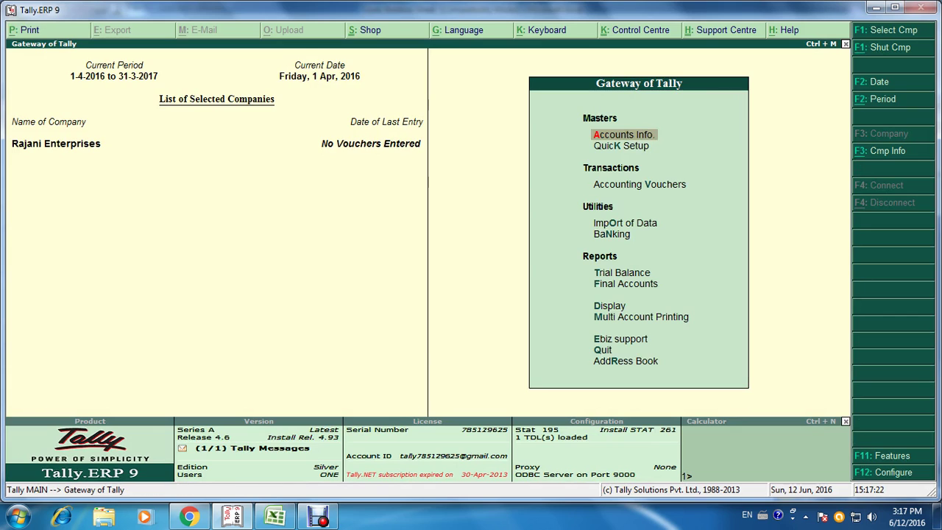
{"action": "key", "text": "f"}
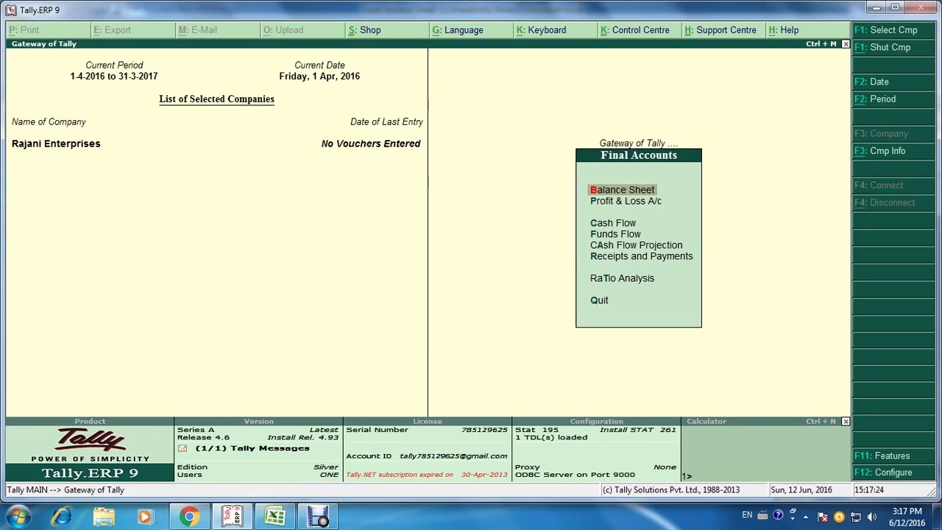
{"action": "key", "text": "Return"}
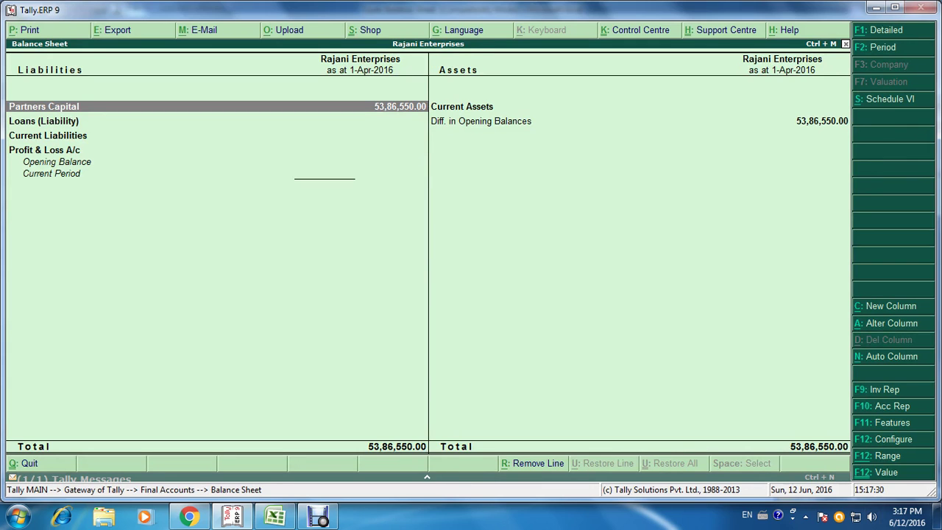
{"action": "key", "text": "alt+Tab"}
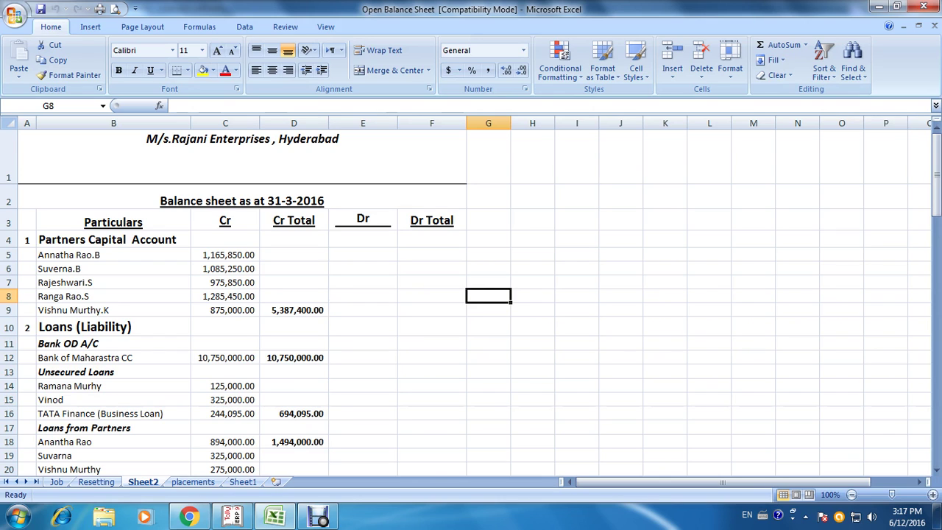
{"action": "key", "text": "alt+Tab"}
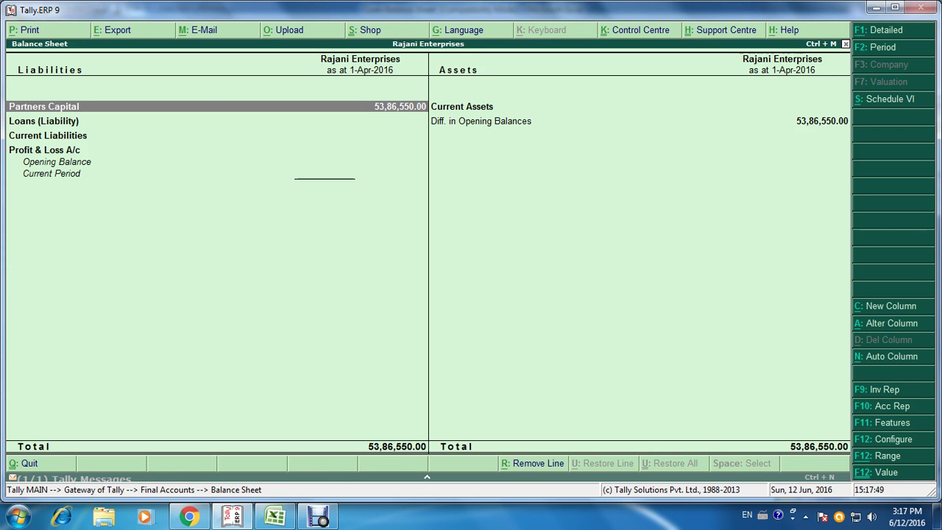
{"action": "key", "text": "Return"}
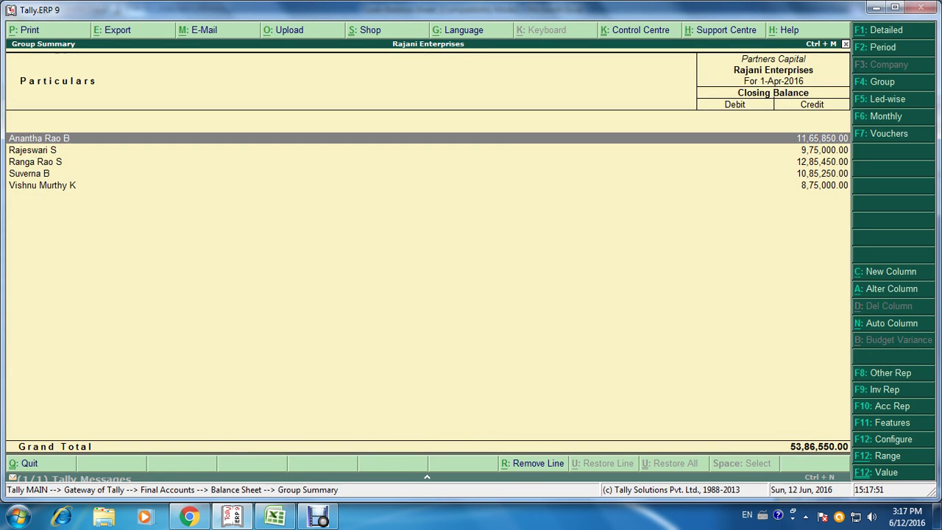
{"action": "key", "text": "Down"}
{"action": "key", "text": "Down"}
{"action": "key", "text": "Down"}
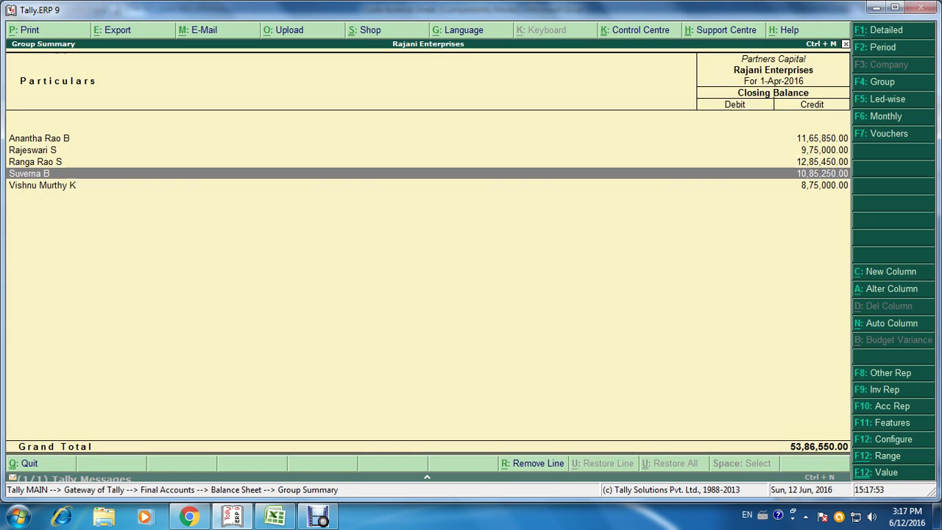
{"action": "key", "text": "Up"}
{"action": "key", "text": "Up"}
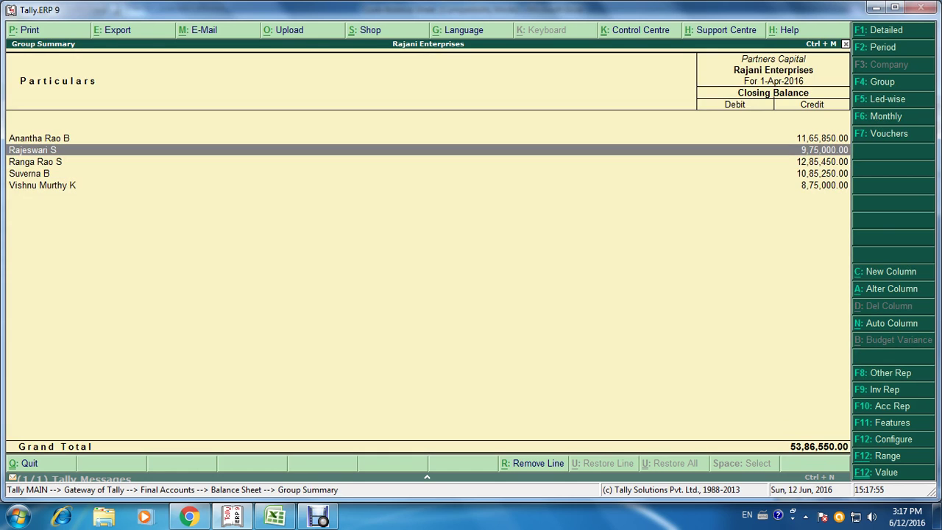
{"action": "key", "text": "Return"}
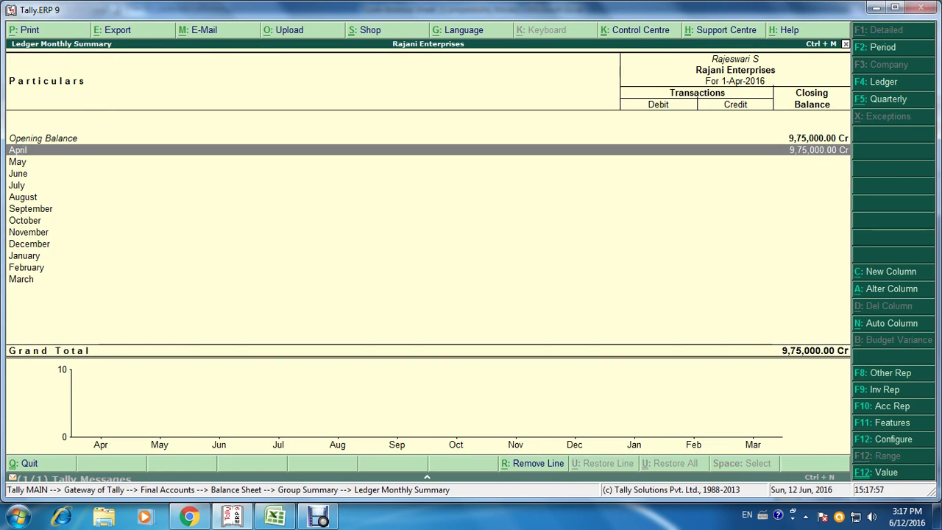
{"action": "key", "text": "Escape"}
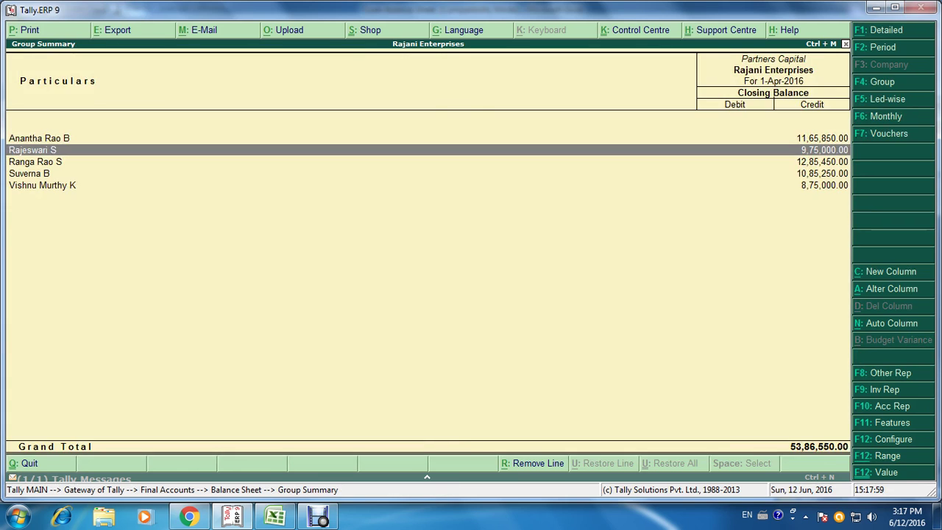
{"action": "key", "text": "Escape"}
{"action": "key", "text": "Escape"}
{"action": "key", "text": "Escape"}
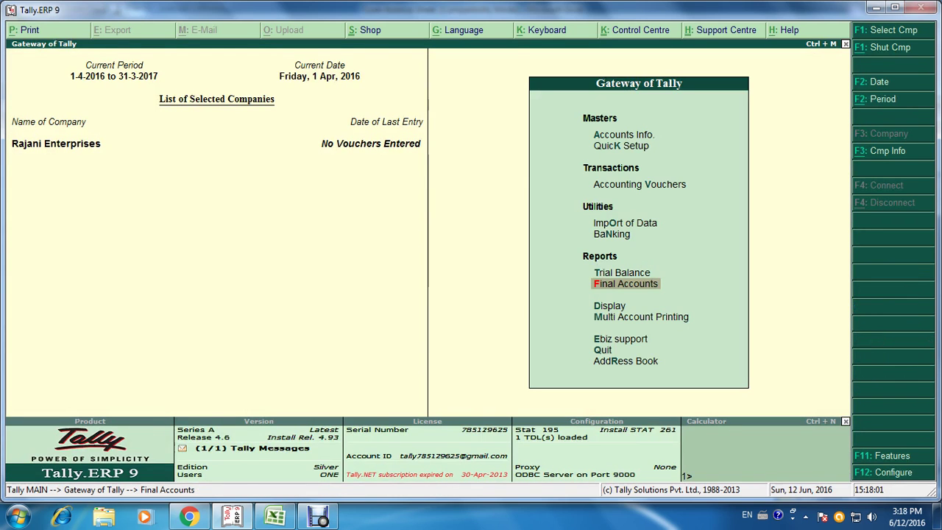
{"action": "key", "text": "a"}
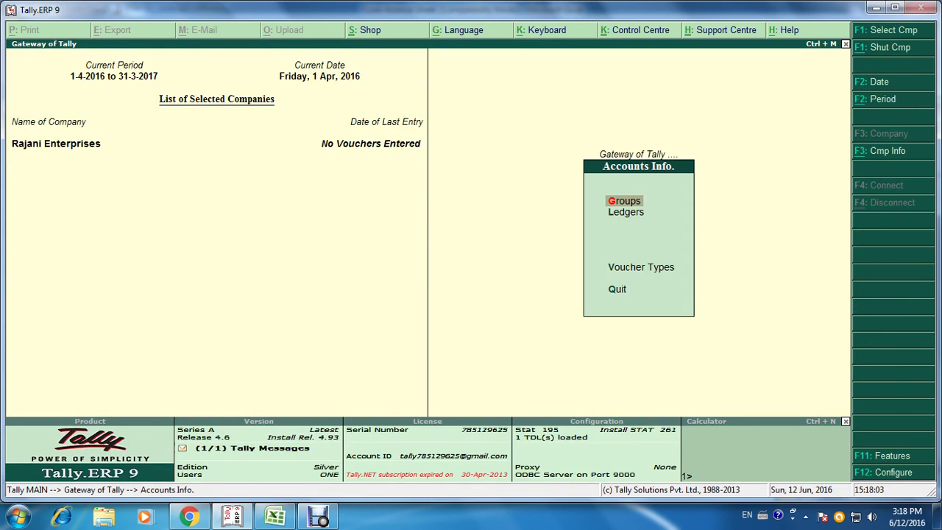
Step: Open the partner's capital ledger for alteration, found by searching 'Raje'
{"action": "key", "text": "Down"}
{"action": "key", "text": "Return"}
{"action": "key", "text": "Down"}
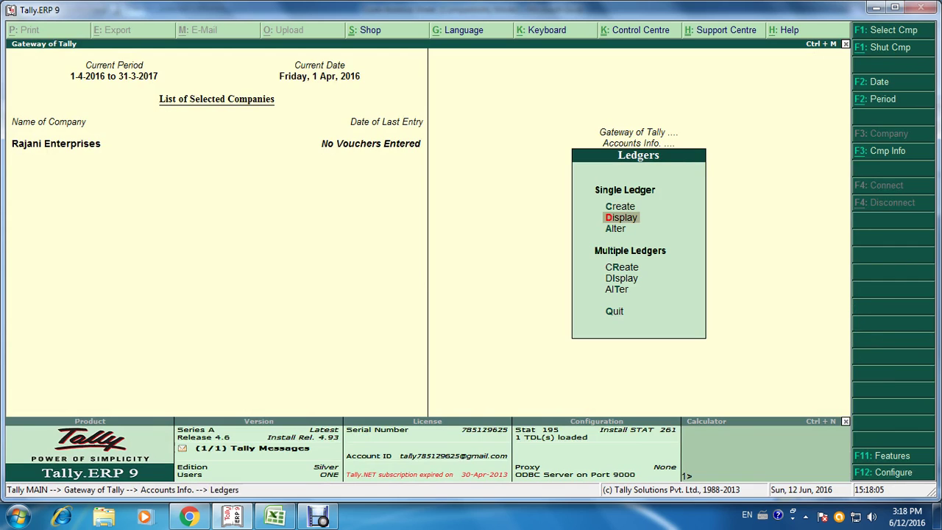
{"action": "key", "text": "Down"}
{"action": "key", "text": "Return"}
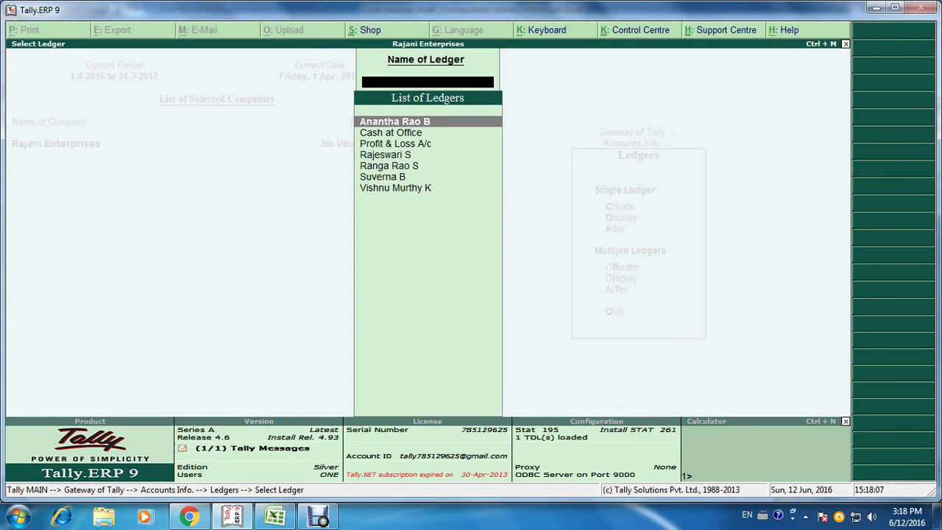
{"action": "type", "text": "Raje"}
{"action": "key", "text": "Return"}
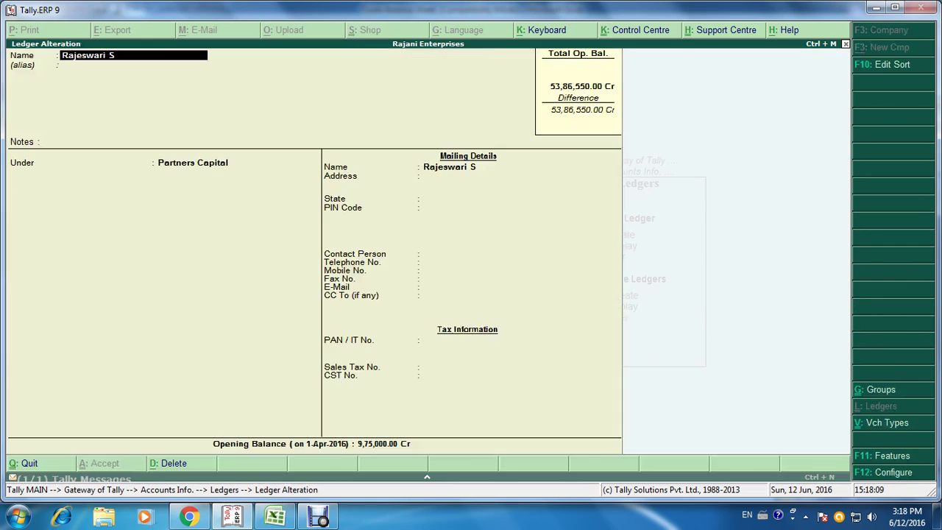
{"action": "key", "text": "Return"}
{"action": "key", "text": "Return"}
{"action": "key", "text": "Return"}
{"action": "key", "text": "Return"}
{"action": "key", "text": "Return"}
{"action": "key", "text": "Return"}
{"action": "key", "text": "Return"}
{"action": "key", "text": "Return"}
{"action": "key", "text": "Return"}
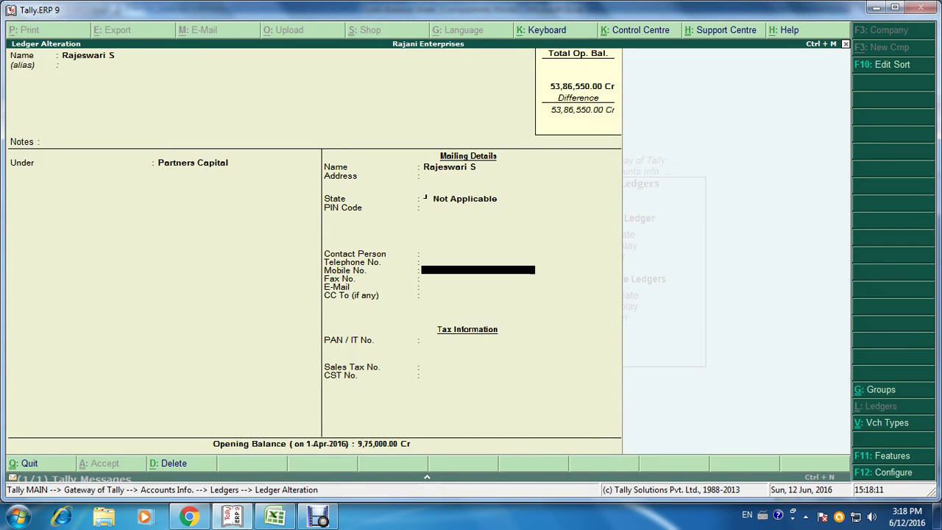
{"action": "key", "text": "Return"}
{"action": "key", "text": "Return"}
{"action": "key", "text": "Return"}
{"action": "key", "text": "Return"}
{"action": "key", "text": "Return"}
{"action": "key", "text": "Return"}
{"action": "key", "text": "Return"}
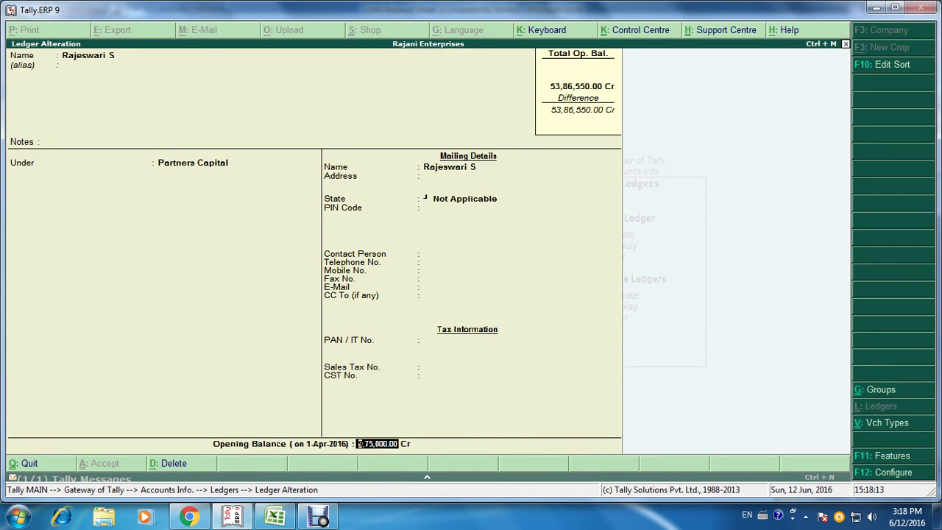
Step: Check Excel and set the partner's opening balance to 9,75,850.00 Cr, then save
{"action": "key", "text": "alt+Tab"}
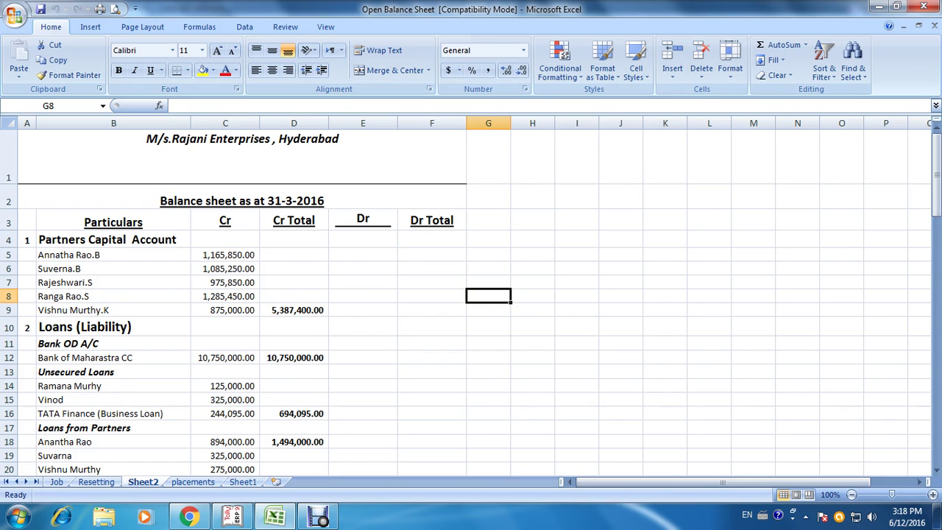
{"action": "key", "text": "alt+Tab"}
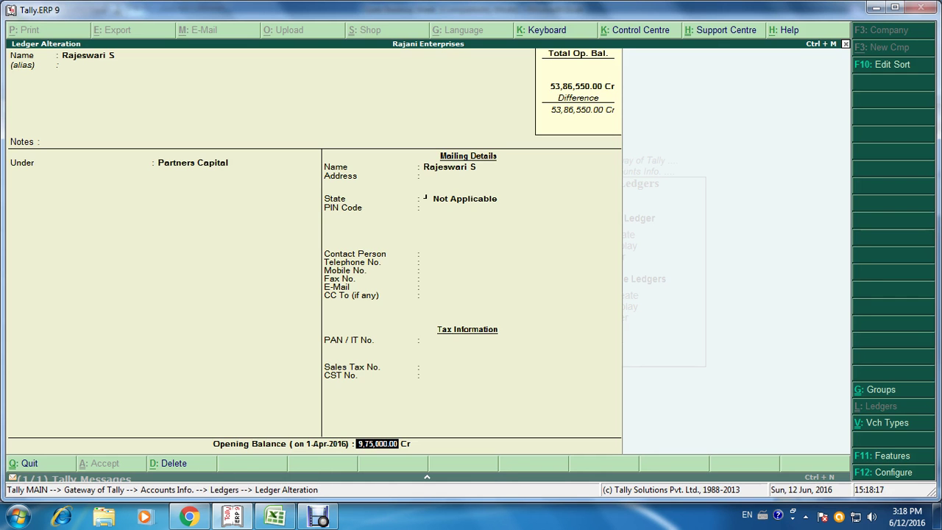
{"action": "type", "text": "975850"}
{"action": "key", "text": "Return"}
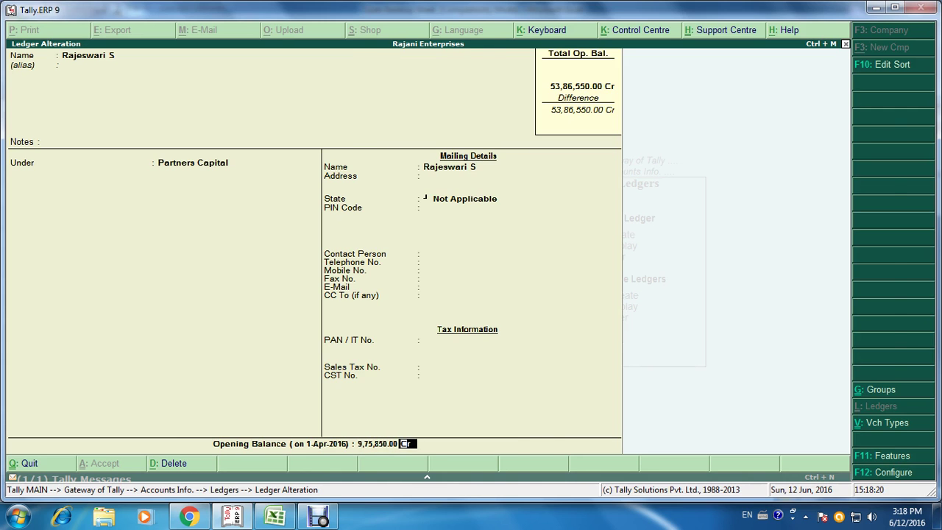
{"action": "key", "text": "Return"}
{"action": "key", "text": "Return"}
{"action": "key", "text": "Return"}
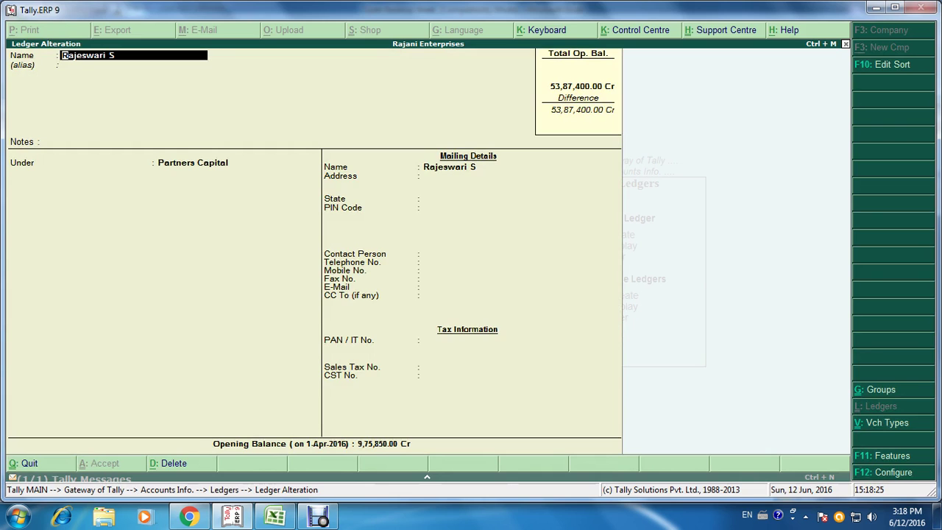
{"action": "key", "text": "alt+Tab"}
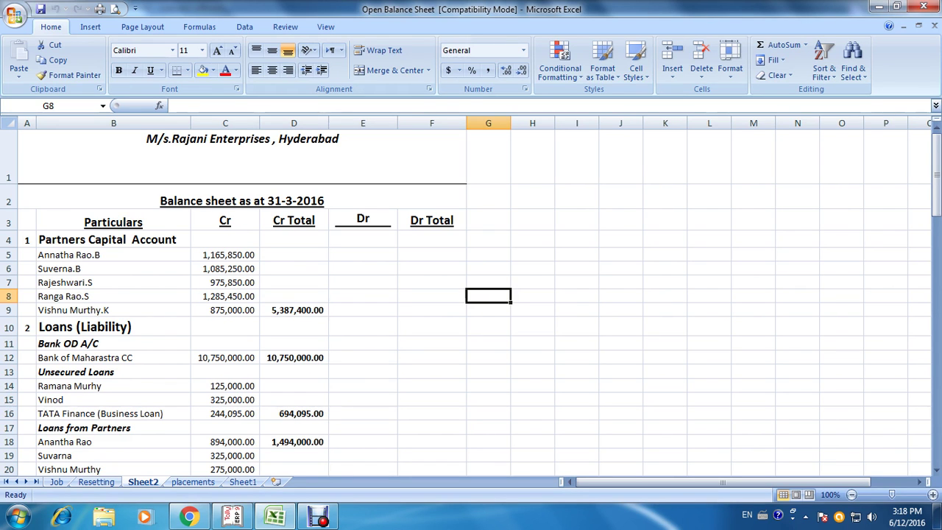
Step: Return to the Ledger Alteration form and clear the partner's name from the Name field
{"action": "key", "text": "alt+Tab"}
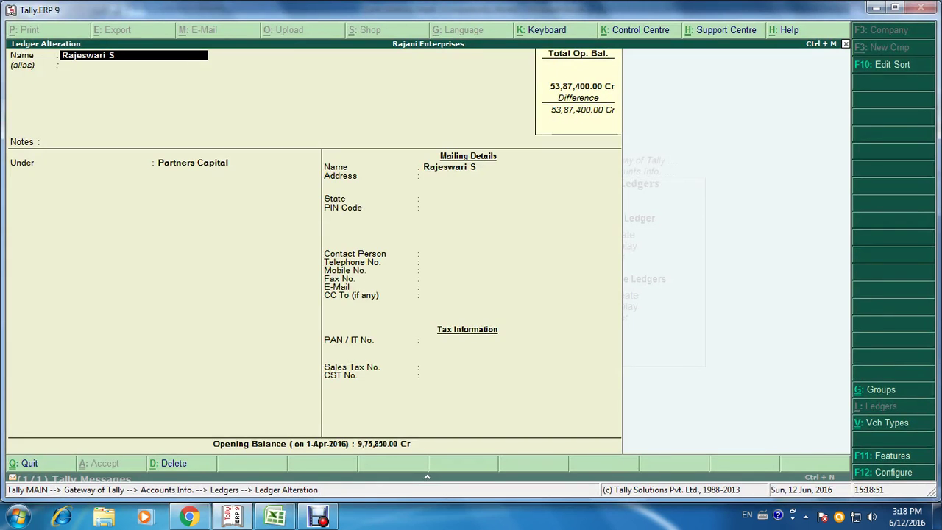
{"action": "key", "text": "BackSpace"}
Step: Rename the ledger 'Bank of Maharastra Cc' and place it under the Bank OD A/c group
{"action": "type", "text": "Bank of Ma"}
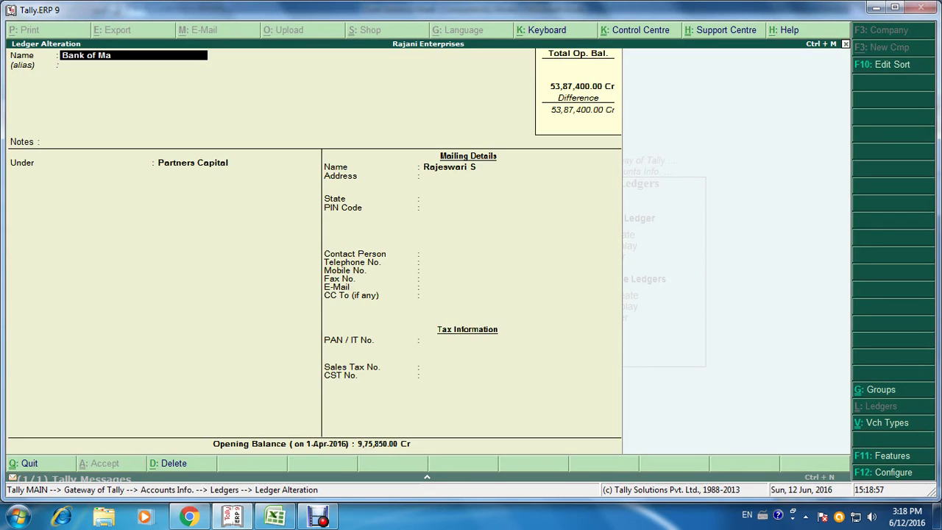
{"action": "type", "text": "harastra"}
{"action": "key", "text": "Return"}
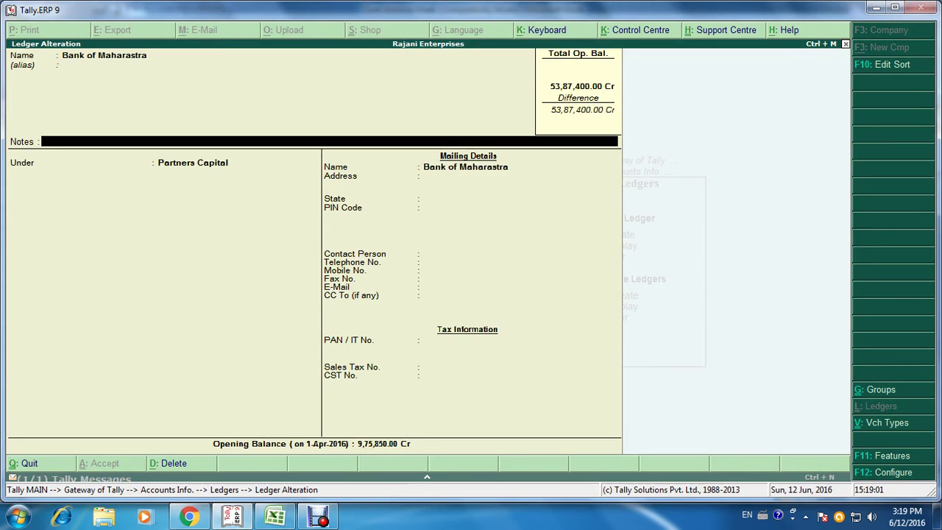
{"action": "key", "text": "BackSpace"}
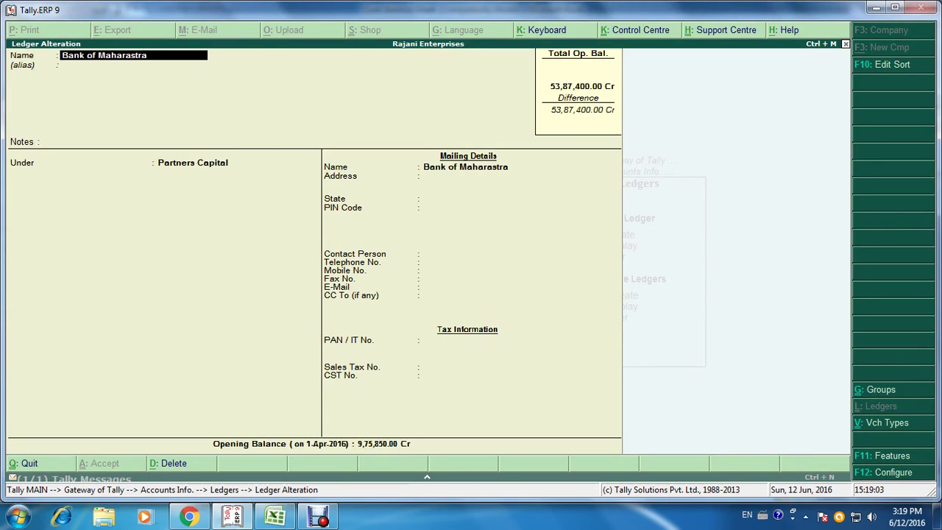
{"action": "type", "text": "Cc"}
{"action": "key", "text": "Return"}
{"action": "key", "text": "Return"}
{"action": "key", "text": "Return"}
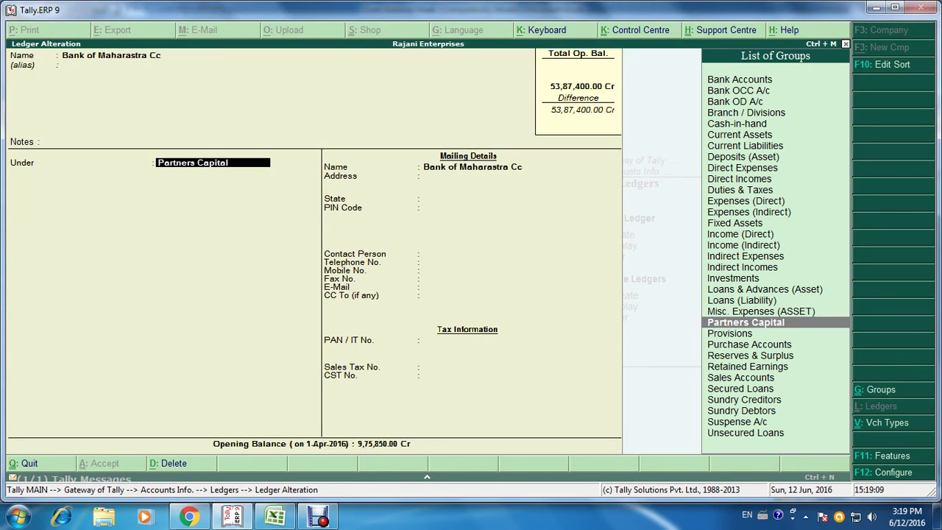
{"action": "type", "text": "Ban"}
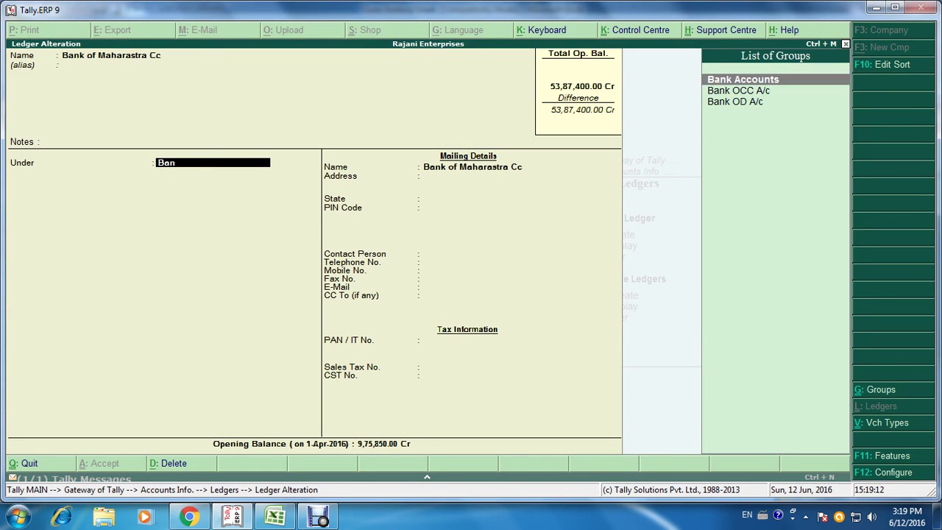
{"action": "key", "text": "Down"}
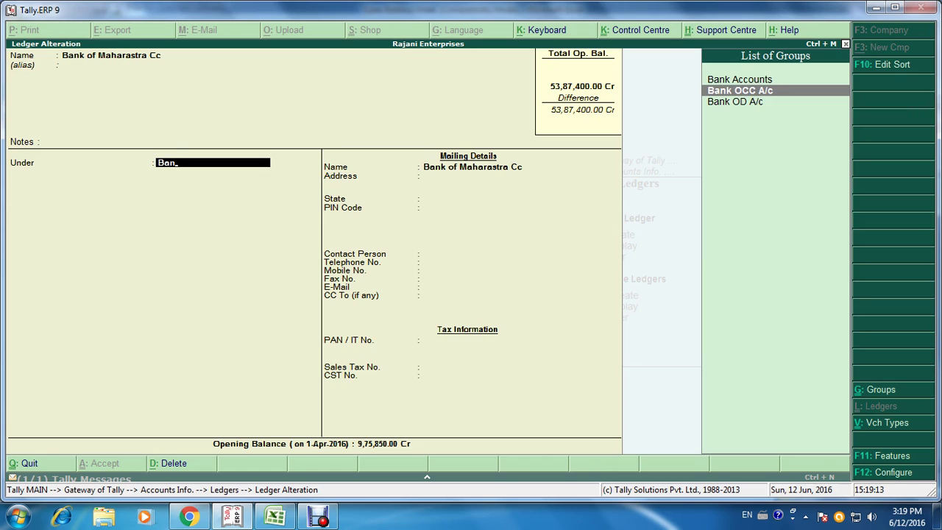
{"action": "key", "text": "Down"}
{"action": "key", "text": "Return"}
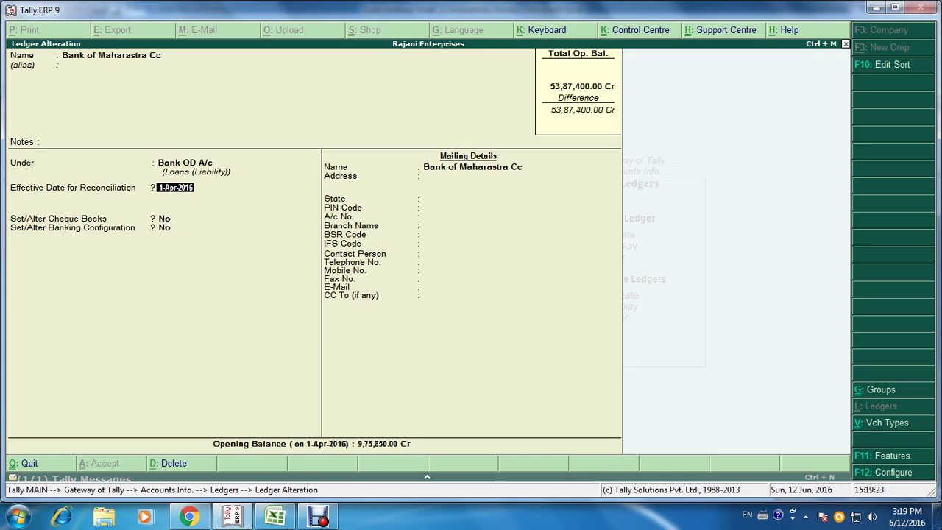
Step: Give Bank of Maharastra Cc a 1,07,50,000.00 Cr opening balance, verified against Excel, and save it
{"action": "key", "text": "Return"}
{"action": "key", "text": "Return"}
{"action": "key", "text": "Return"}
{"action": "key", "text": "Return"}
{"action": "key", "text": "Return"}
{"action": "key", "text": "Return"}
{"action": "key", "text": "Return"}
{"action": "key", "text": "Return"}
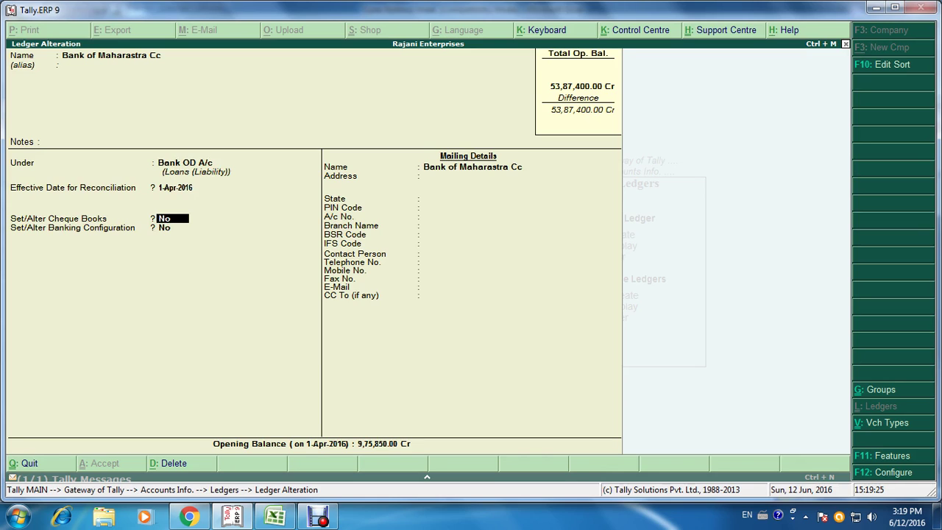
{"action": "key", "text": "Return"}
{"action": "key", "text": "Return"}
{"action": "key", "text": "Return"}
{"action": "key", "text": "Return"}
{"action": "key", "text": "Return"}
{"action": "key", "text": "Return"}
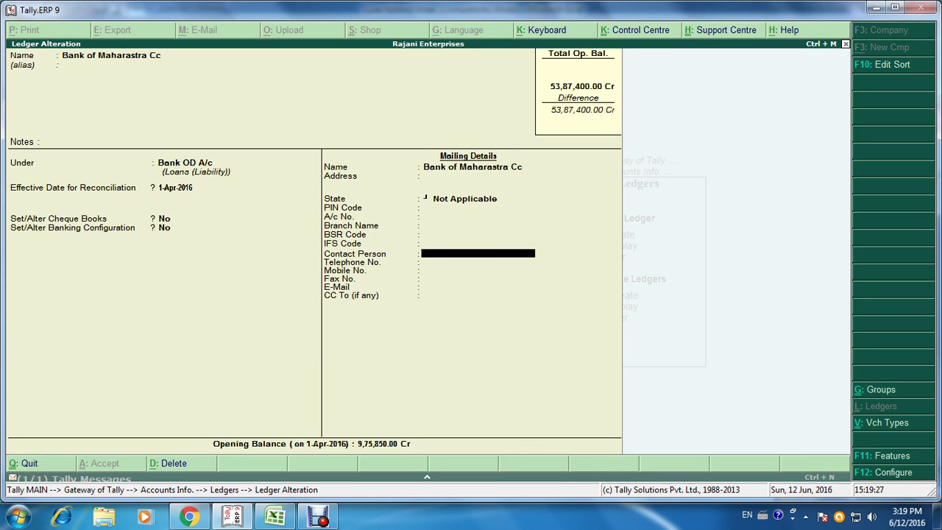
{"action": "key", "text": "Return"}
{"action": "key", "text": "Return"}
{"action": "key", "text": "Return"}
{"action": "key", "text": "Return"}
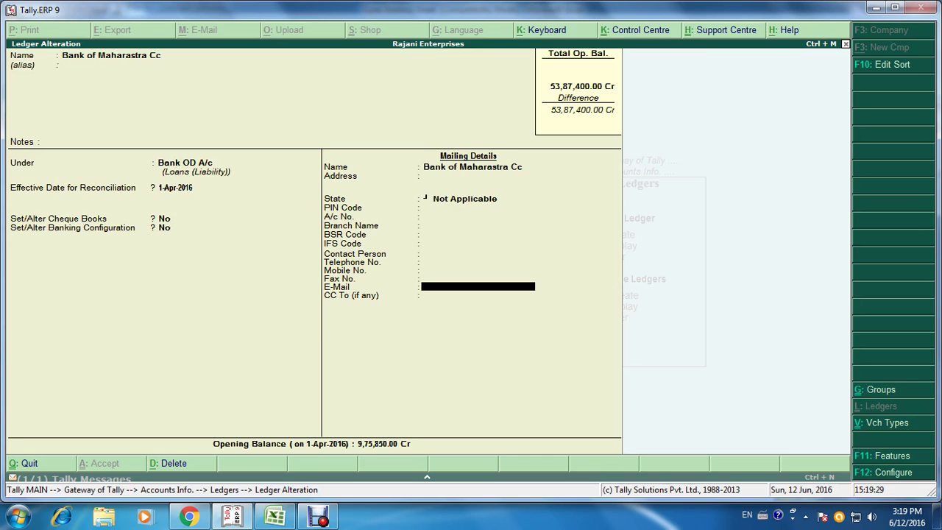
{"action": "key", "text": "BackSpace"}
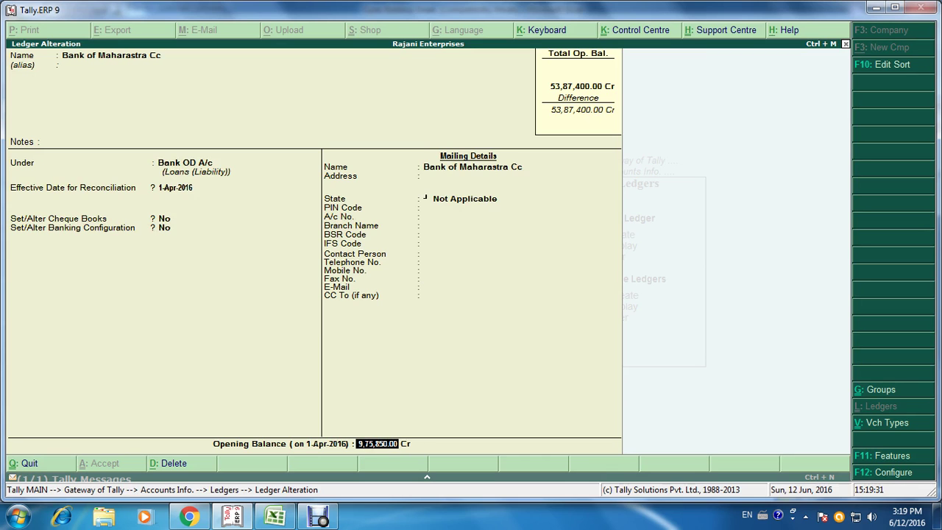
{"action": "key", "text": "alt+Tab"}
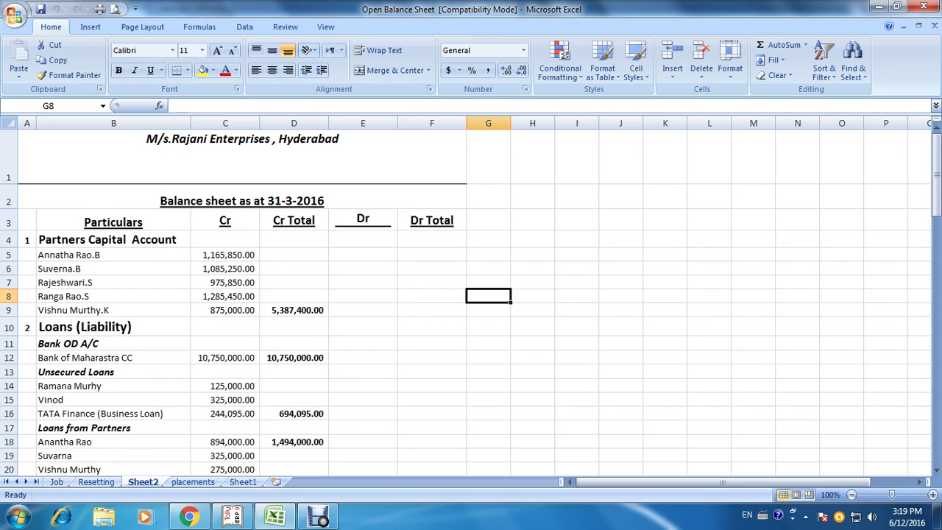
{"action": "key", "text": "alt+Tab"}
{"action": "key", "text": "BackSpace"}
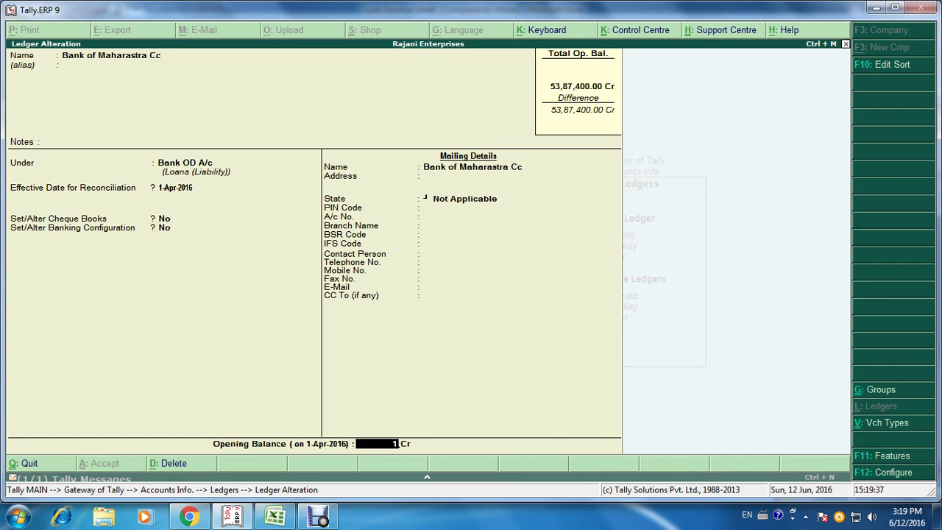
{"action": "type", "text": "10750000"}
{"action": "key", "text": "Return"}
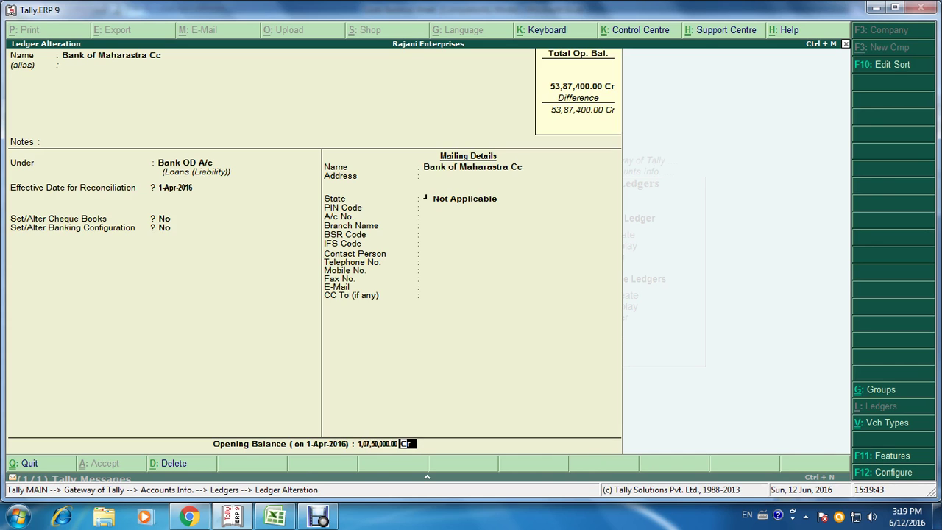
{"action": "key", "text": "ctrl+a"}
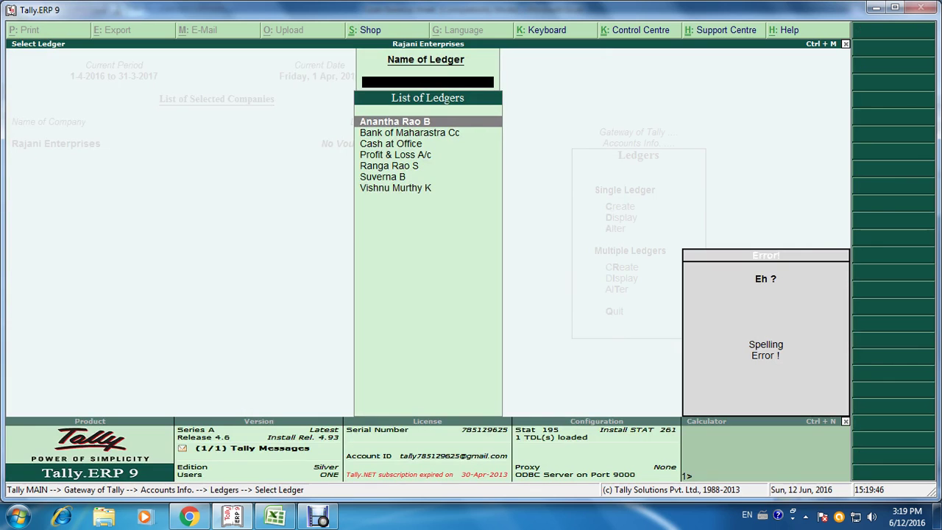
Step: Return to the Ledgers menu and start a new ledger, checking the Excel sheet first
{"action": "key", "text": "Escape"}
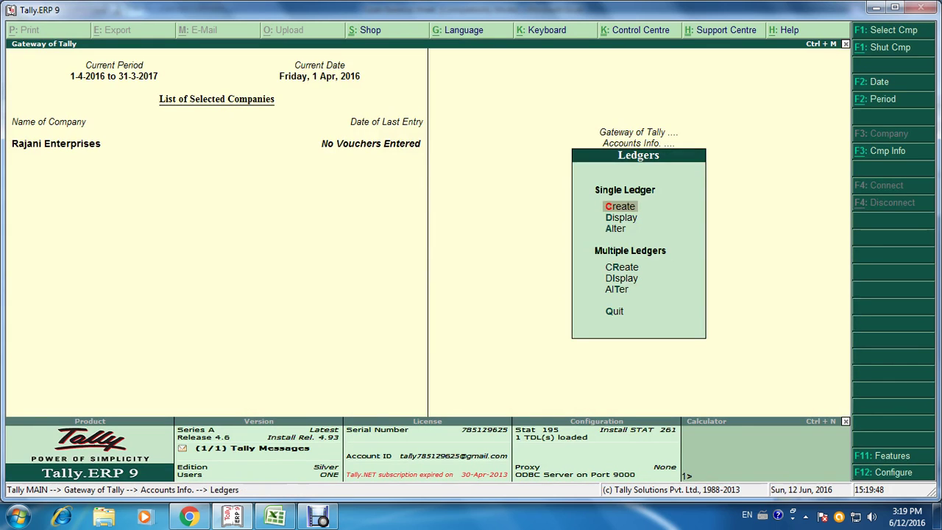
{"action": "key", "text": "Escape"}
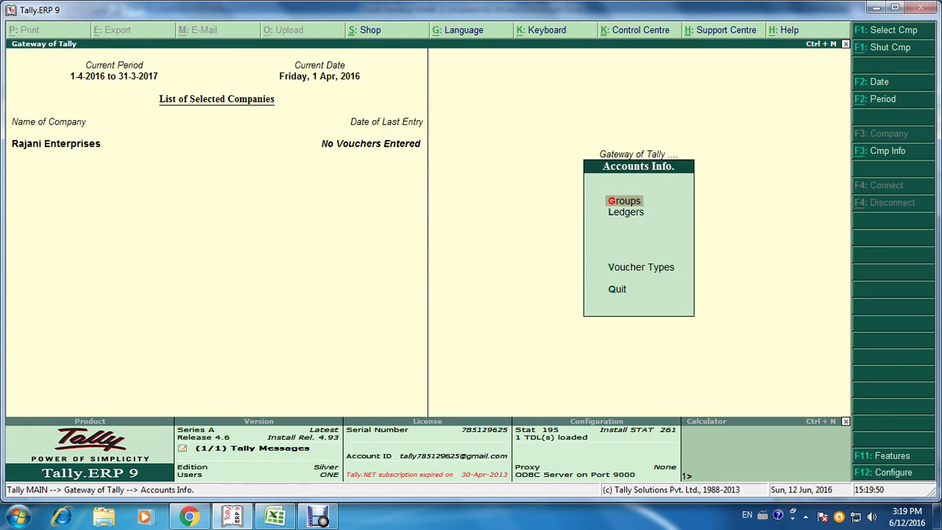
{"action": "key", "text": "Down"}
{"action": "key", "text": "Return"}
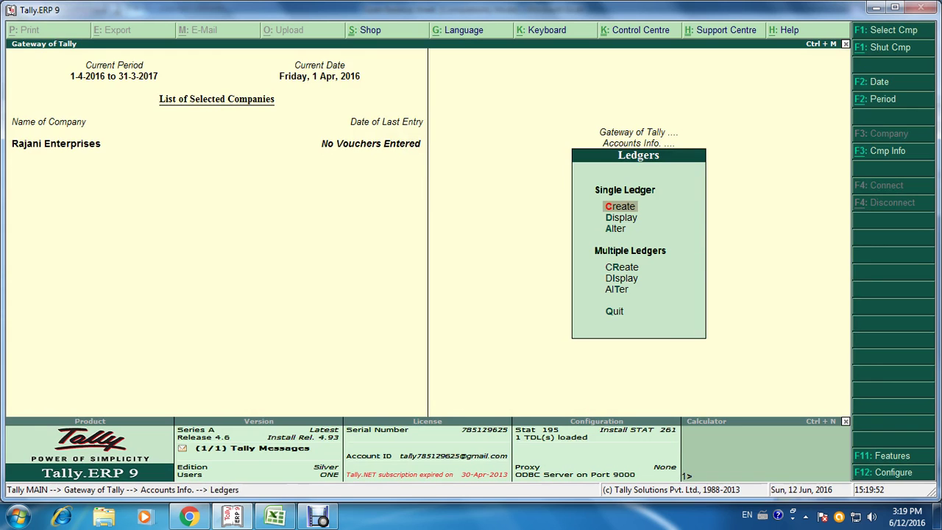
{"action": "key", "text": "Return"}
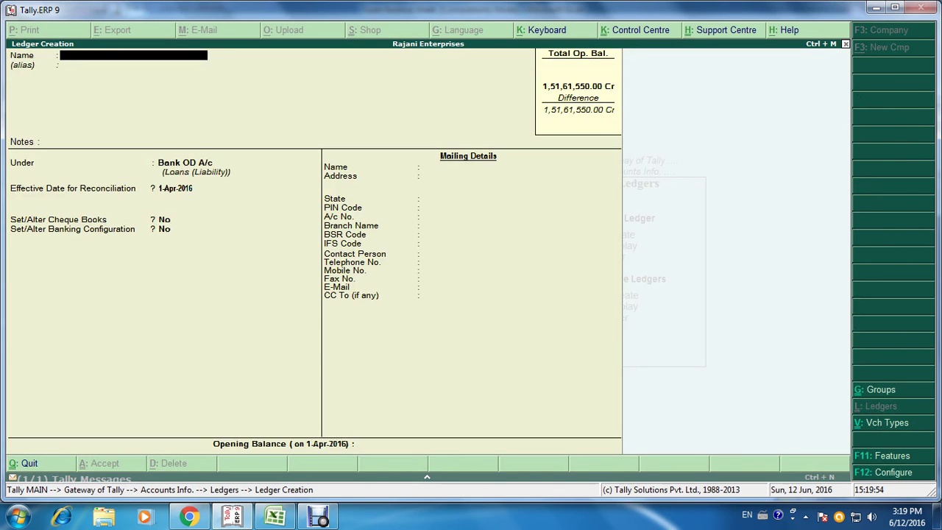
{"action": "key", "text": "alt+Tab"}
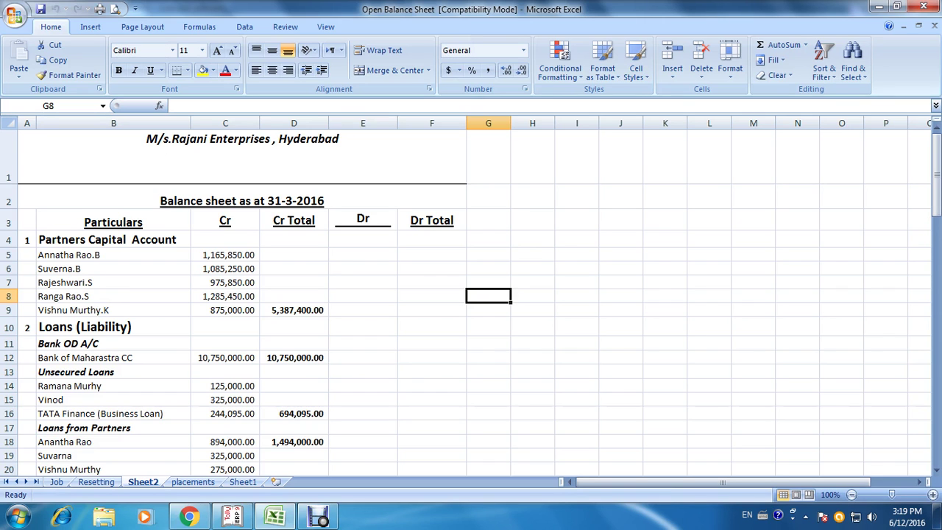
{"action": "key", "text": "alt+Tab"}
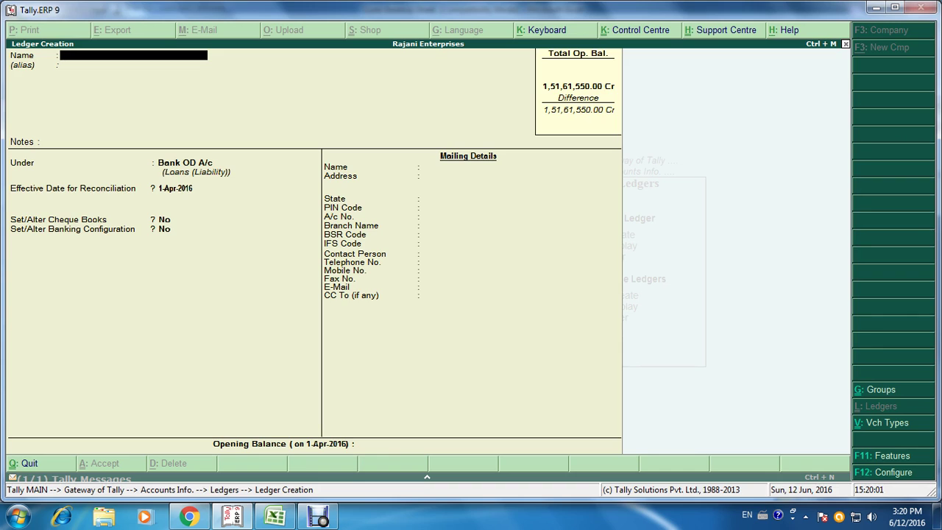
Step: Create the first lender's ledger under Unsecured Loans with a 1,25,000 Cr opening balance
{"action": "key", "text": "Return"}
{"action": "key", "text": "Return"}
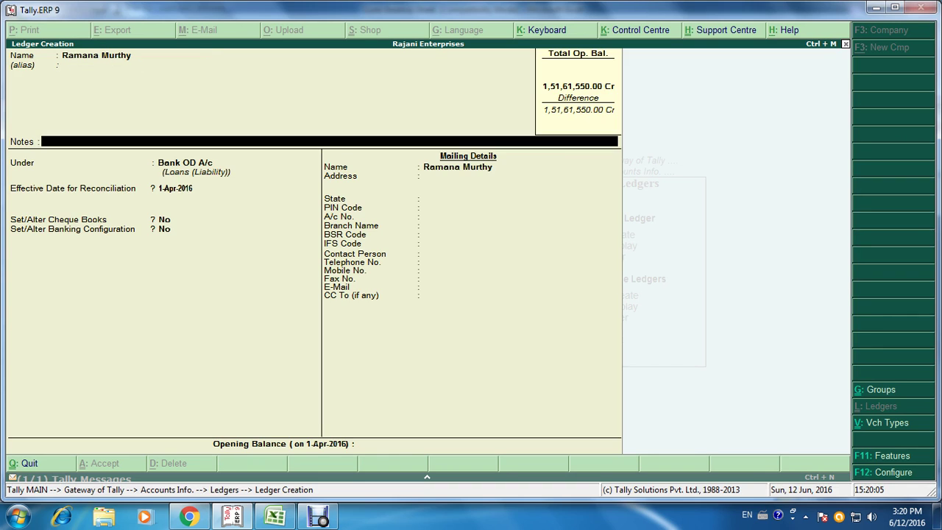
{"action": "key", "text": "Return"}
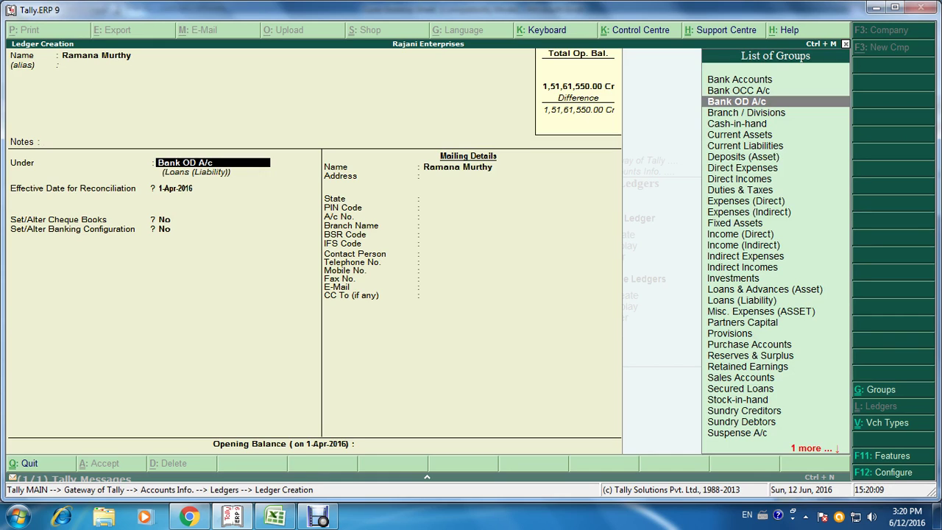
{"action": "type", "text": "Und"}
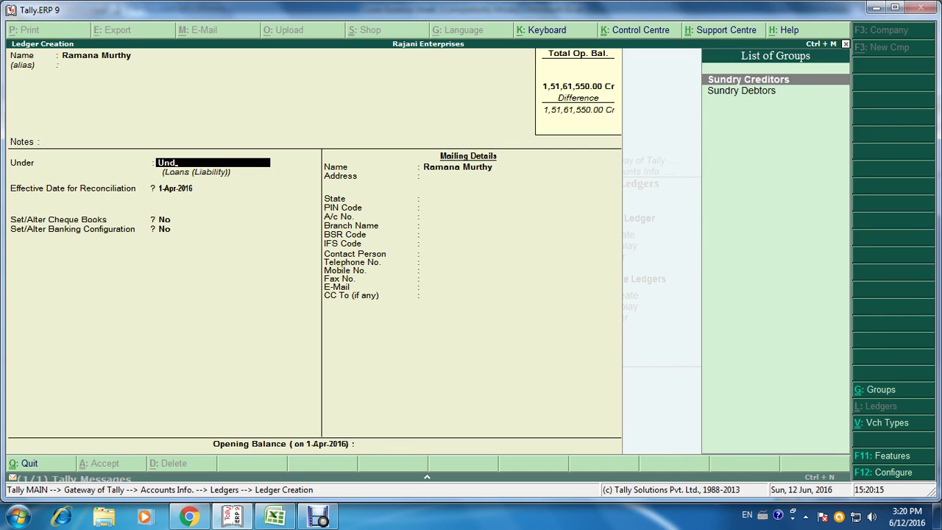
{"action": "key", "text": "BackSpace"}
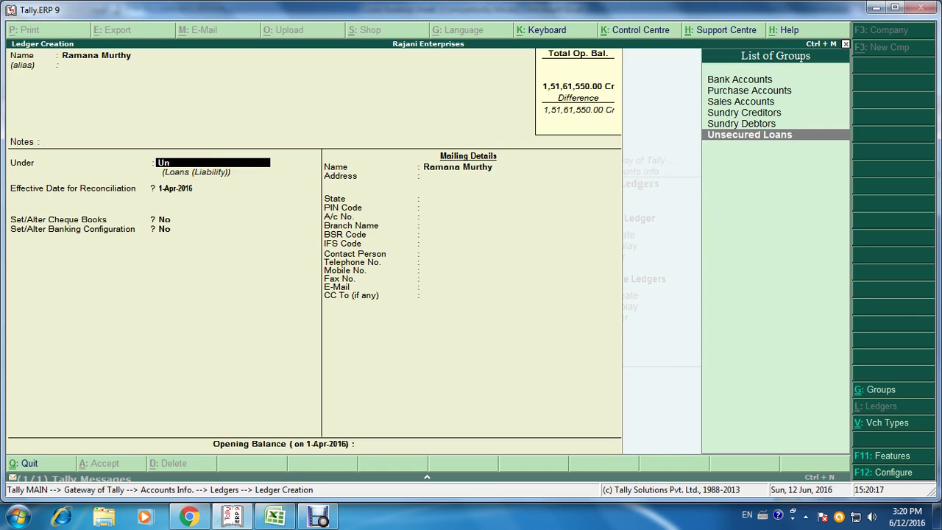
{"action": "key", "text": "Return"}
{"action": "key", "text": "Return"}
{"action": "key", "text": "Return"}
{"action": "key", "text": "Return"}
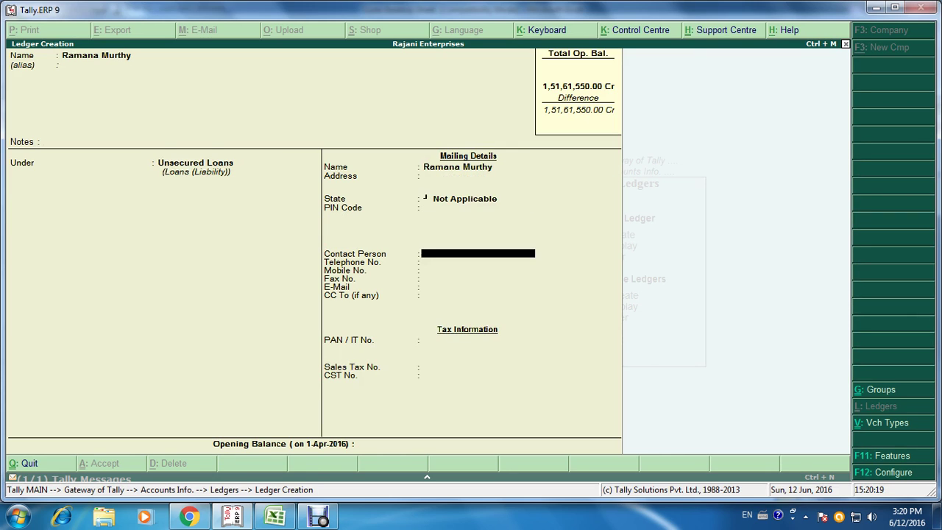
{"action": "key", "text": "Return"}
{"action": "key", "text": "Return"}
{"action": "key", "text": "Return"}
{"action": "key", "text": "Return"}
{"action": "key", "text": "Return"}
{"action": "key", "text": "Return"}
{"action": "key", "text": "Return"}
{"action": "key", "text": "Return"}
{"action": "key", "text": "Return"}
{"action": "key", "text": "Return"}
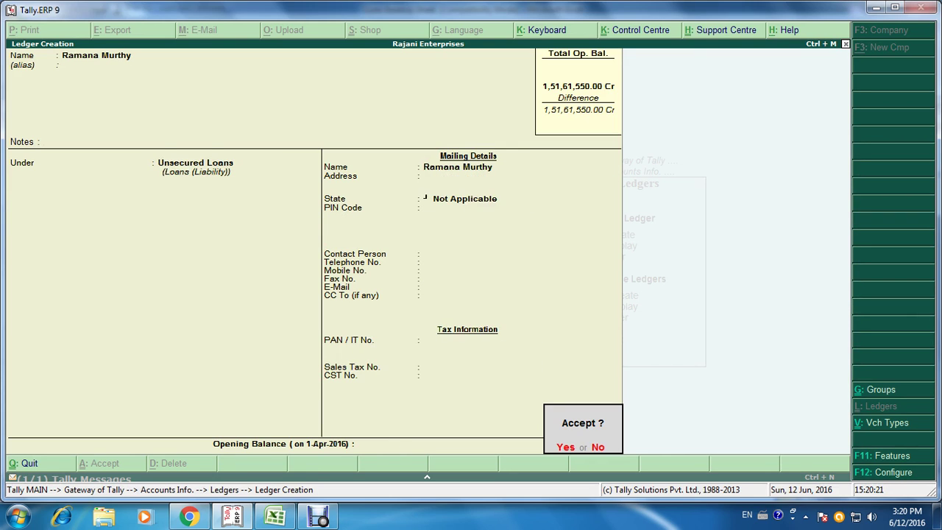
{"action": "key", "text": "Escape"}
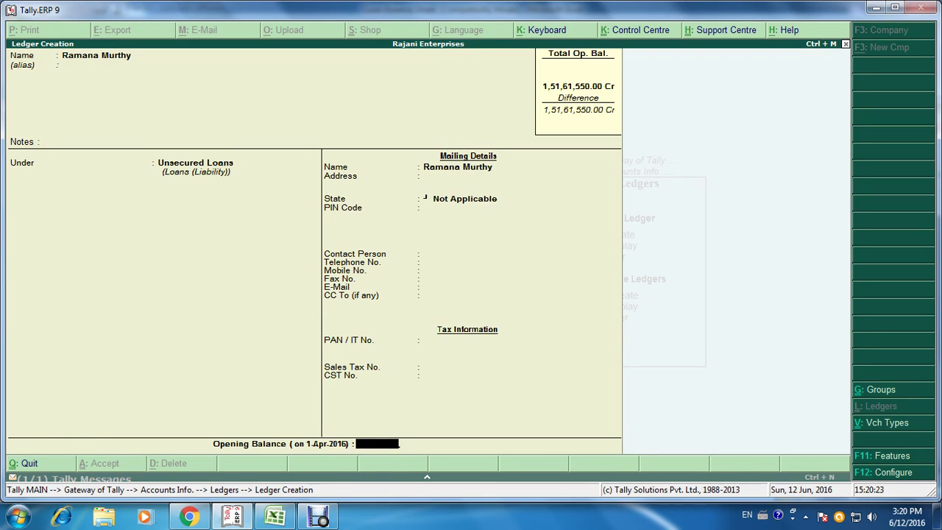
{"action": "key", "text": "alt+Tab"}
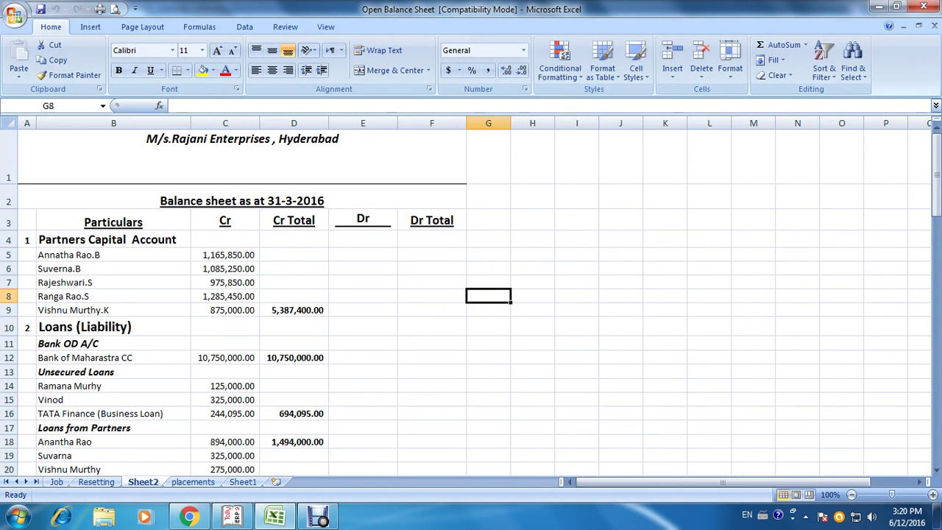
{"action": "key", "text": "alt+Tab"}
{"action": "type", "text": "125000"}
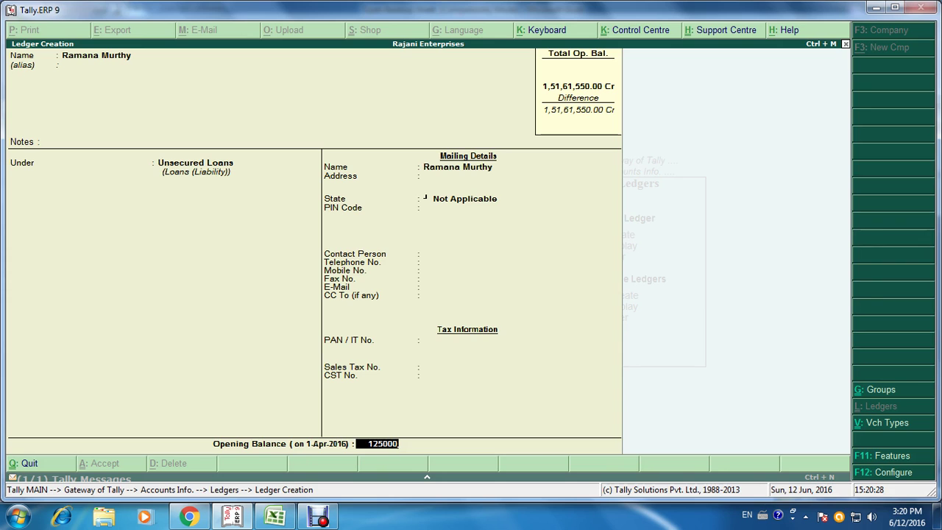
{"action": "key", "text": "Return"}
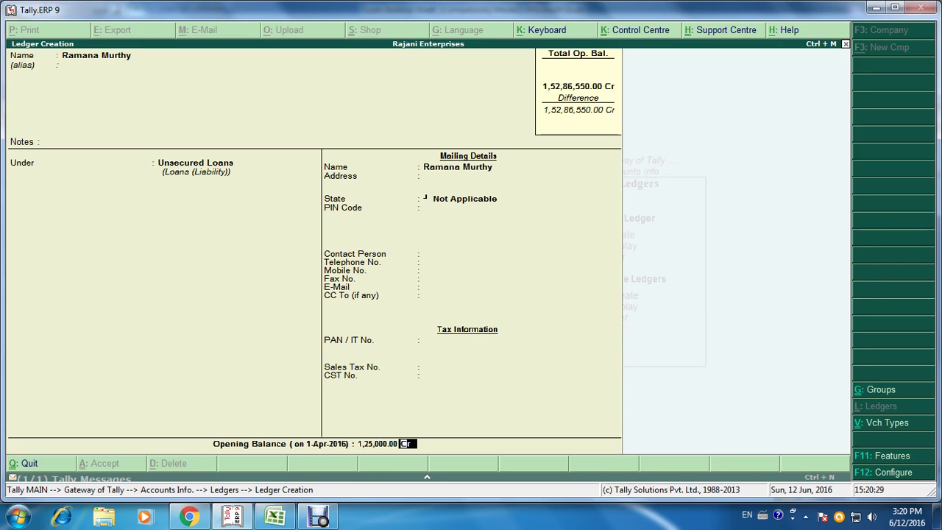
{"action": "key", "text": "Return"}
{"action": "key", "text": "Return"}
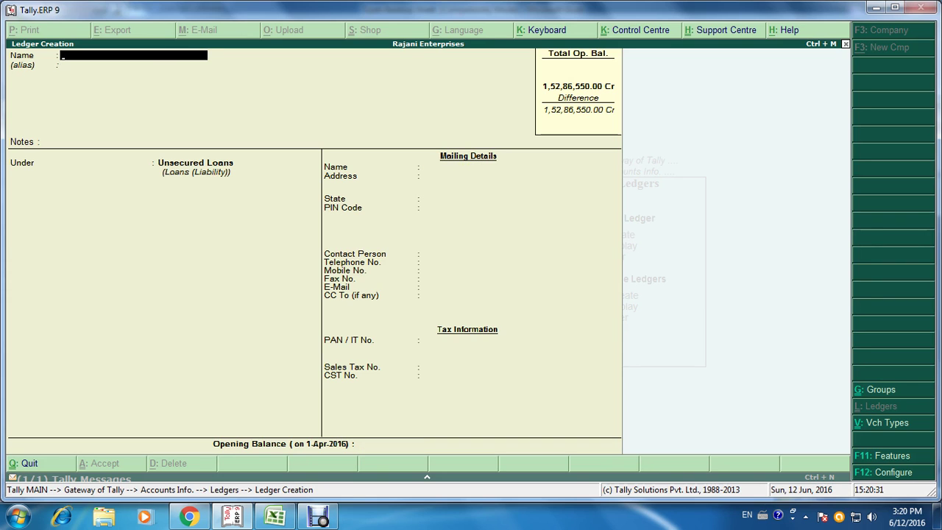
Step: Create the second lender's ledger under Unsecured Loans with a 3,25,000 Cr opening balance
{"action": "key", "text": "alt+Tab"}
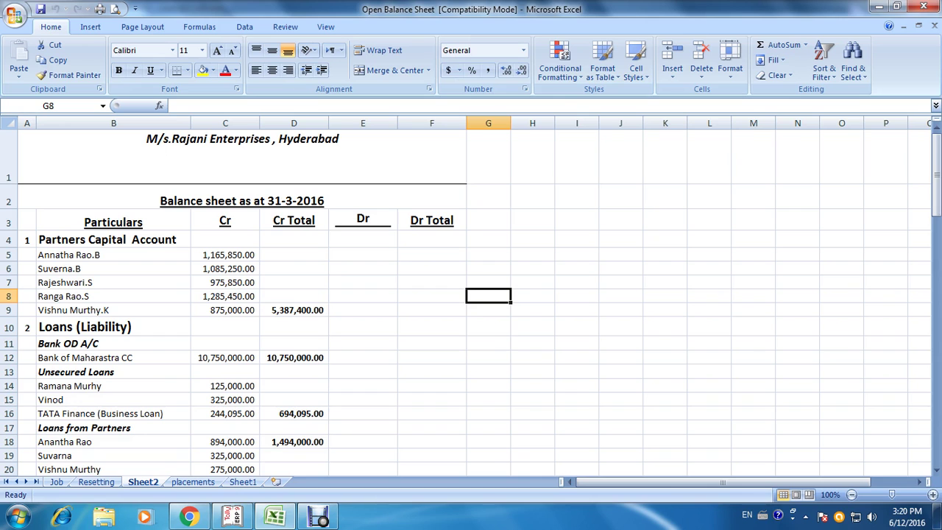
{"action": "key", "text": "alt+Tab"}
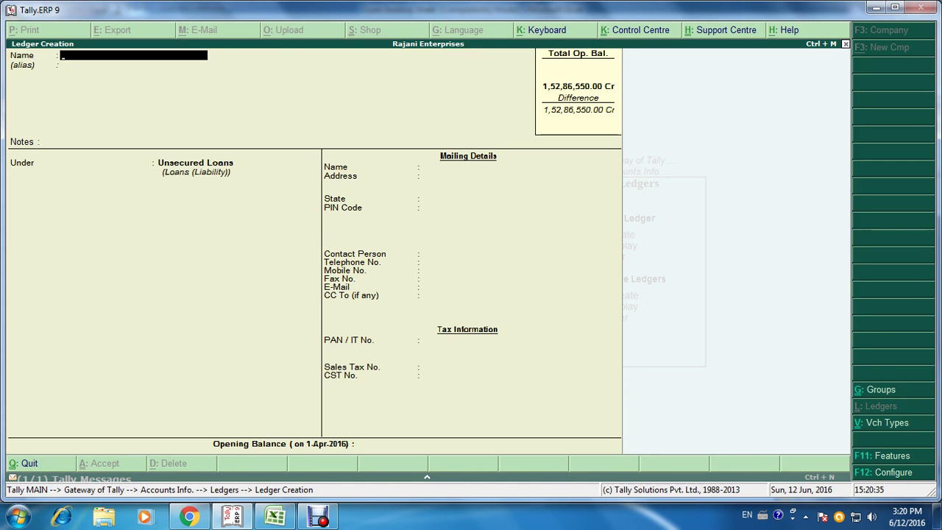
{"action": "type", "text": "Vinod"}
{"action": "key", "text": "Return"}
{"action": "key", "text": "Return"}
{"action": "key", "text": "Return"}
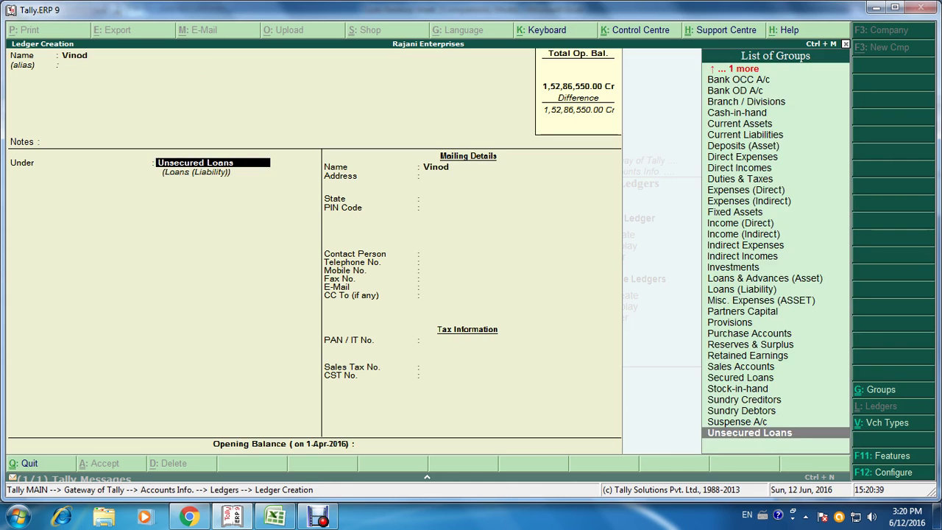
{"action": "key", "text": "Return"}
{"action": "key", "text": "Return"}
{"action": "key", "text": "Return"}
{"action": "key", "text": "Return"}
{"action": "key", "text": "Return"}
{"action": "key", "text": "Return"}
{"action": "key", "text": "Return"}
{"action": "key", "text": "Return"}
{"action": "key", "text": "Return"}
{"action": "key", "text": "Return"}
{"action": "key", "text": "Return"}
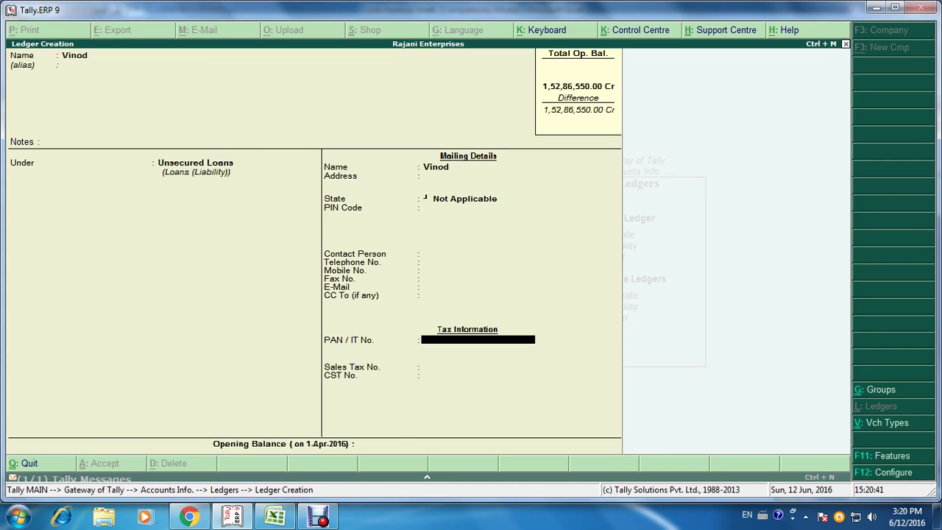
{"action": "key", "text": "Return"}
{"action": "key", "text": "Return"}
{"action": "key", "text": "Return"}
{"action": "type", "text": "3,25,000"}
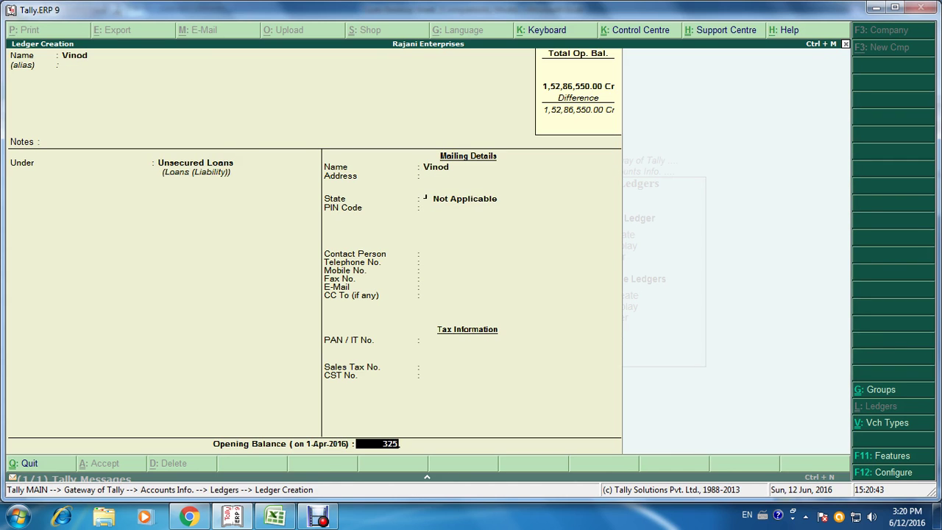
{"action": "key", "text": "Return"}
{"action": "key", "text": "ctrl+a"}
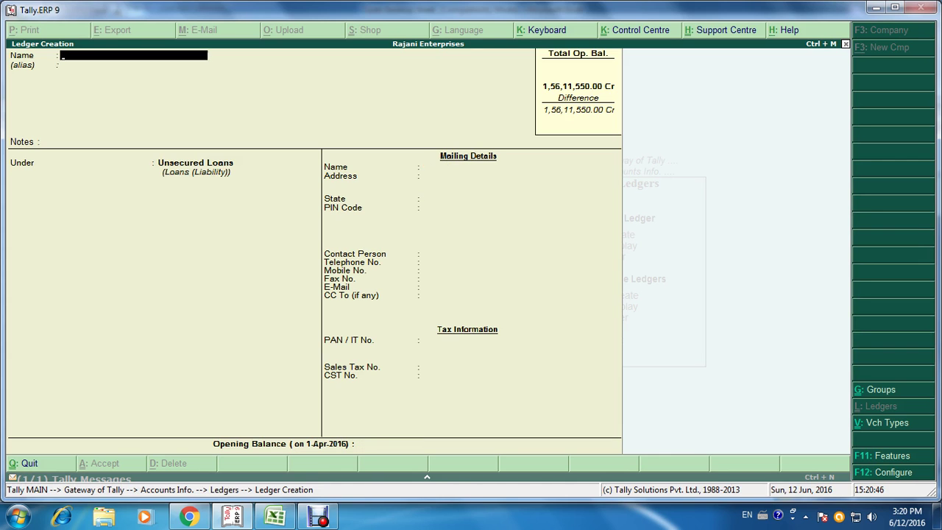
Step: Create the Tata Finance ledger under Unsecured Loans with a 2,44,095 Cr opening balance
{"action": "key", "text": "alt+Tab"}
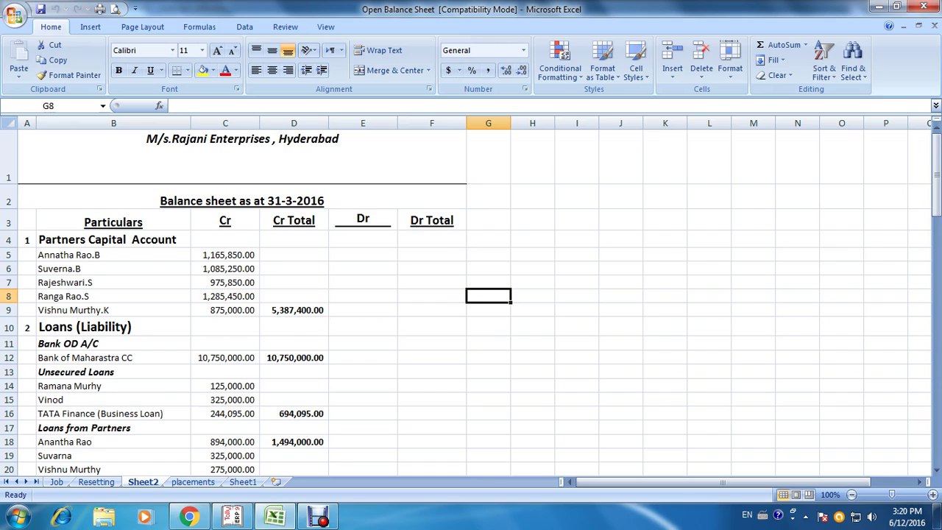
{"action": "key", "text": "alt+Tab"}
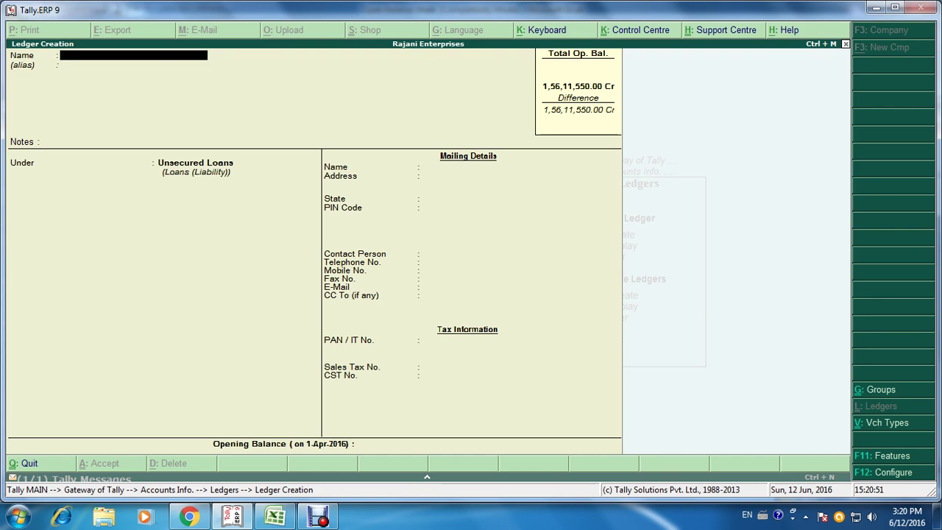
{"action": "type", "text": "Tata Finance"}
{"action": "key", "text": "Return"}
{"action": "key", "text": "Return"}
{"action": "key", "text": "Return"}
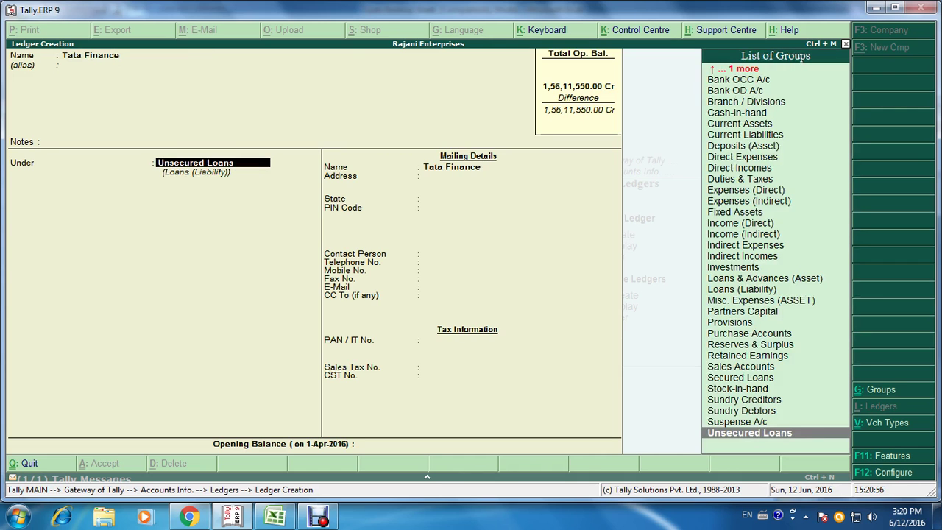
{"action": "key", "text": "Return"}
{"action": "key", "text": "Return"}
{"action": "key", "text": "Return"}
{"action": "key", "text": "Return"}
{"action": "key", "text": "Return"}
{"action": "key", "text": "Return"}
{"action": "key", "text": "Return"}
{"action": "key", "text": "Return"}
{"action": "key", "text": "Return"}
{"action": "key", "text": "Return"}
{"action": "key", "text": "Return"}
{"action": "key", "text": "Return"}
{"action": "key", "text": "Return"}
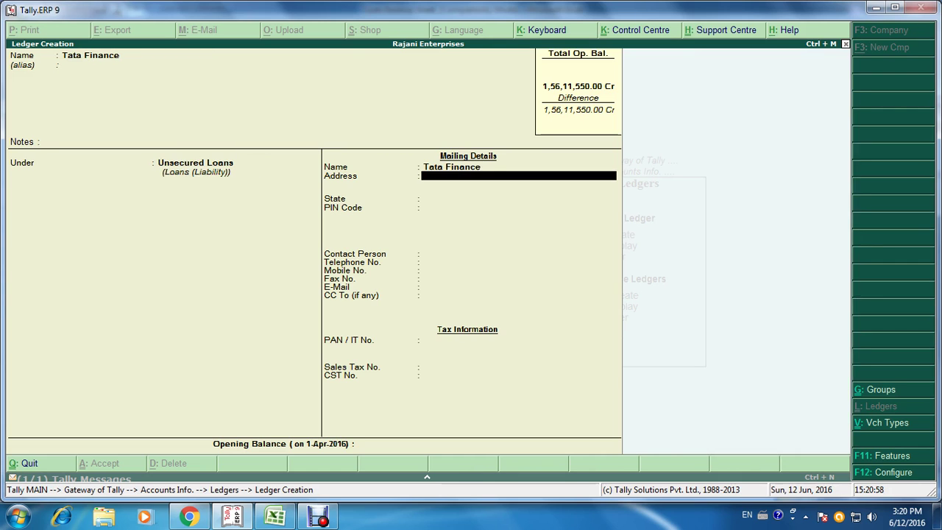
{"action": "key", "text": "Return"}
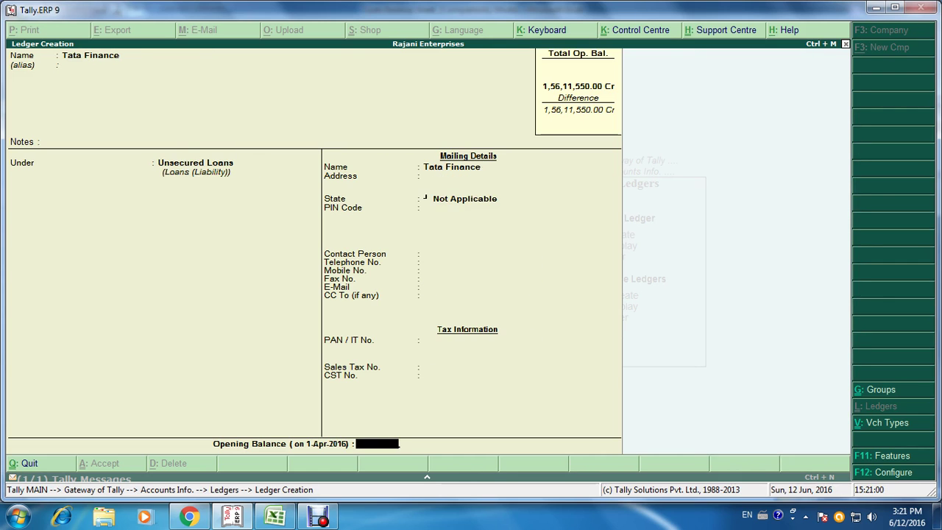
{"action": "key", "text": "alt+Tab"}
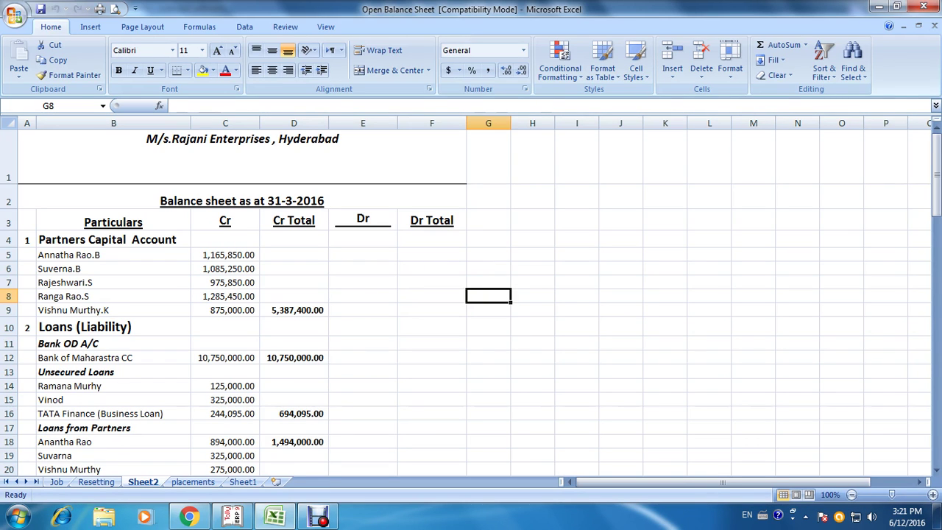
{"action": "key", "text": "alt+Tab"}
{"action": "type", "text": "2"}
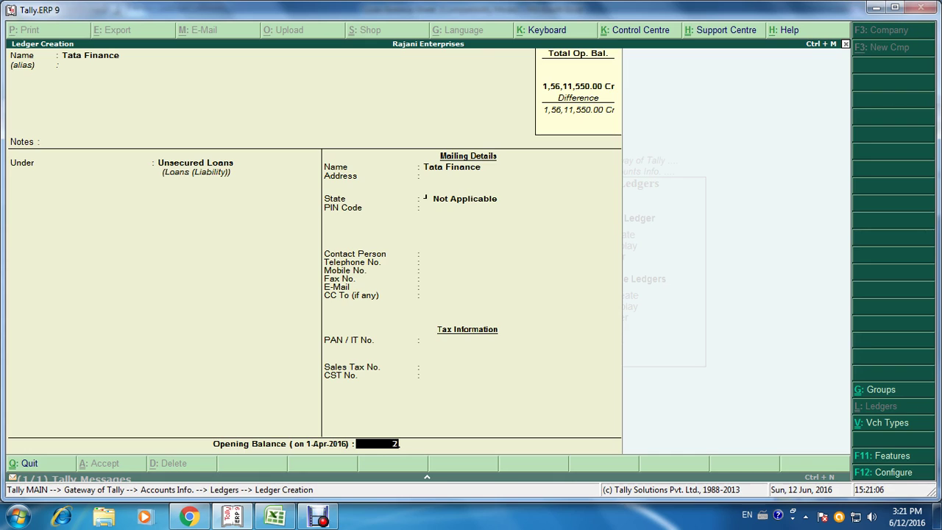
{"action": "type", "text": ",44,095"}
{"action": "key", "text": "Return"}
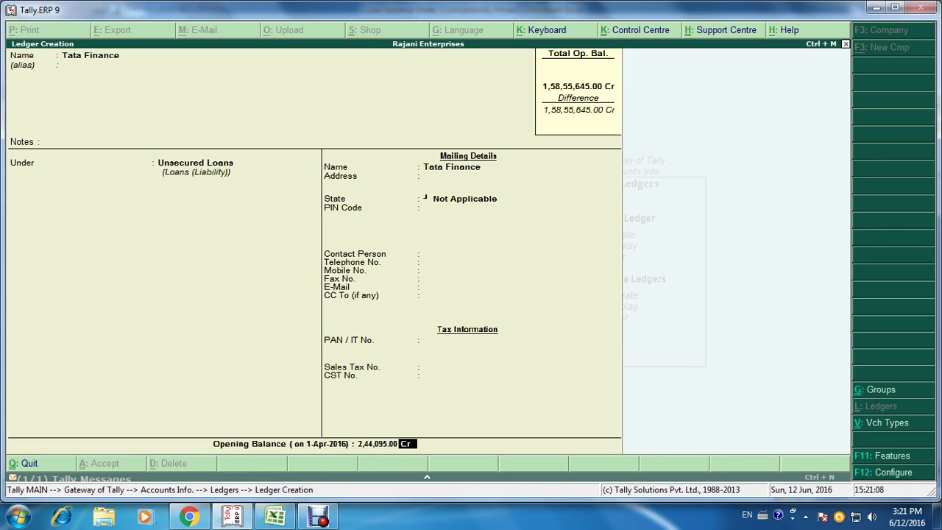
{"action": "key", "text": "ctrl+a"}
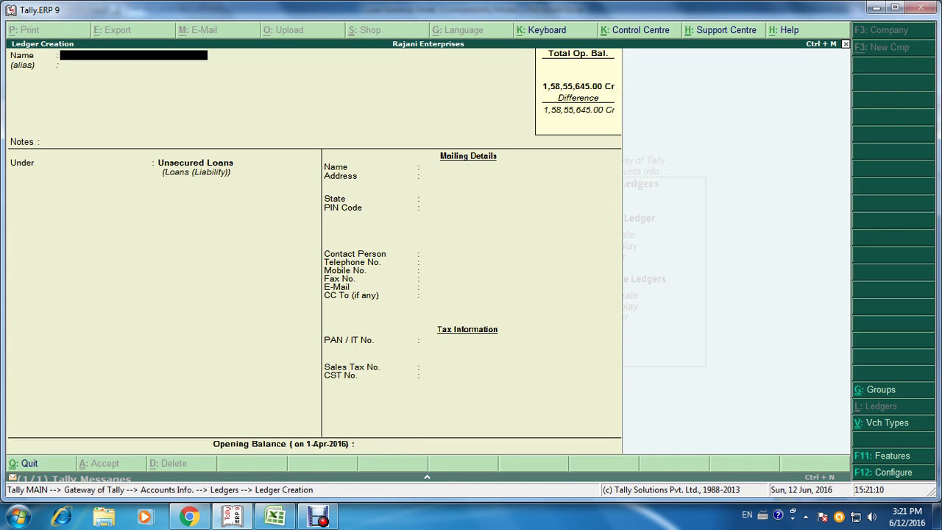
{"action": "key", "text": "alt+Tab"}
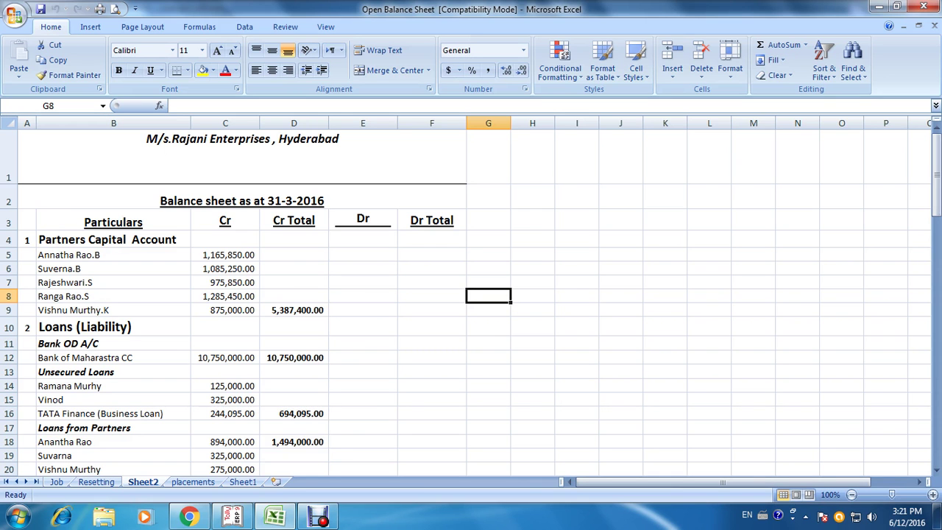
{"action": "scroll", "coordinate": [471, 295], "scroll_direction": "down", "scroll_amount": 2}
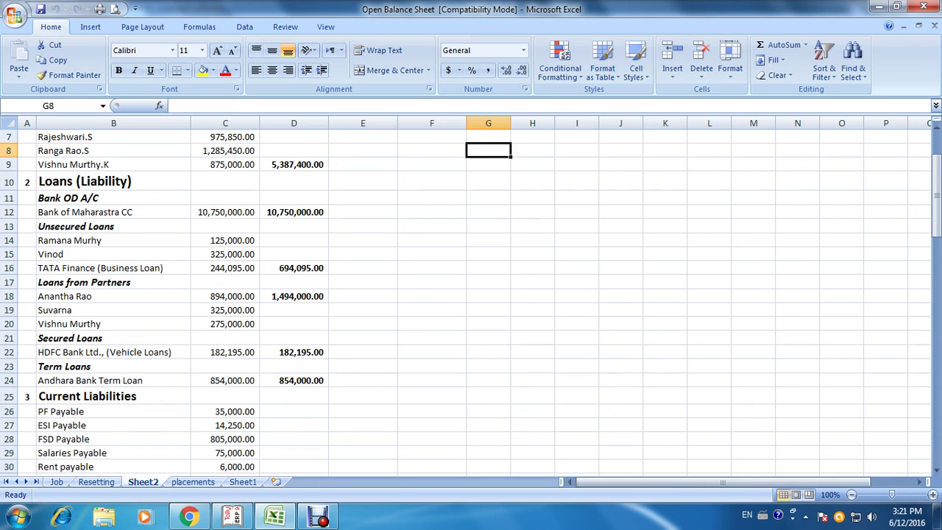
{"action": "key", "text": "alt+Tab"}
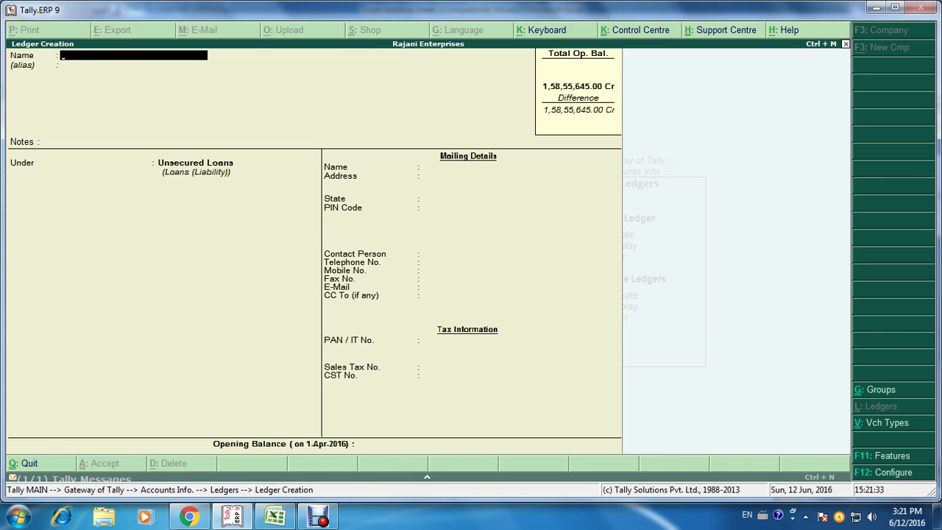
{"action": "key", "text": "Escape"}
Step: Leave ledger creation and create a 'Loans From Partners' group under Unsecured Loans
{"action": "key", "text": "y"}
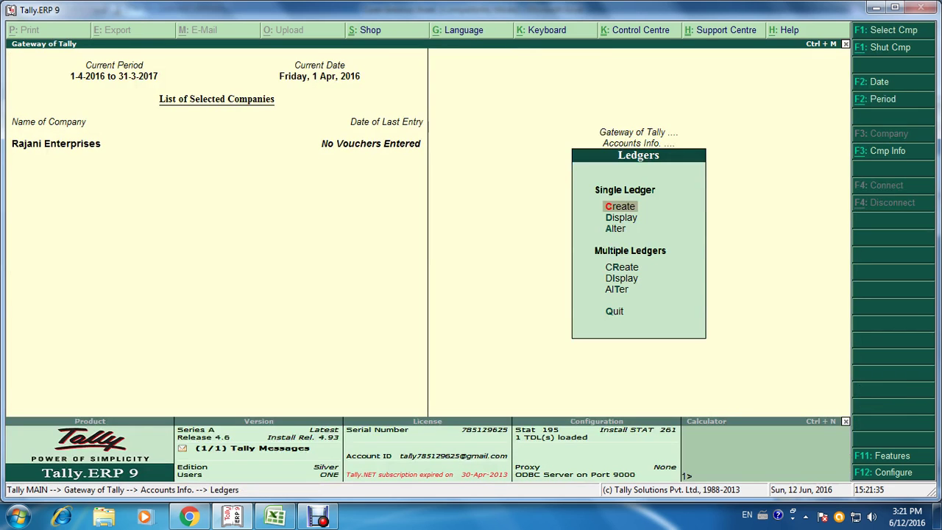
{"action": "key", "text": "Escape"}
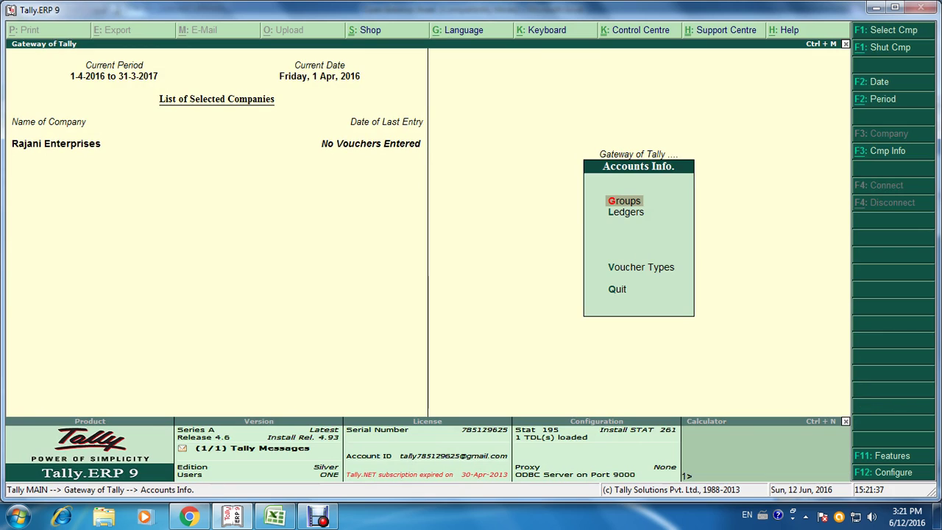
{"action": "key", "text": "g"}
{"action": "key", "text": "c"}
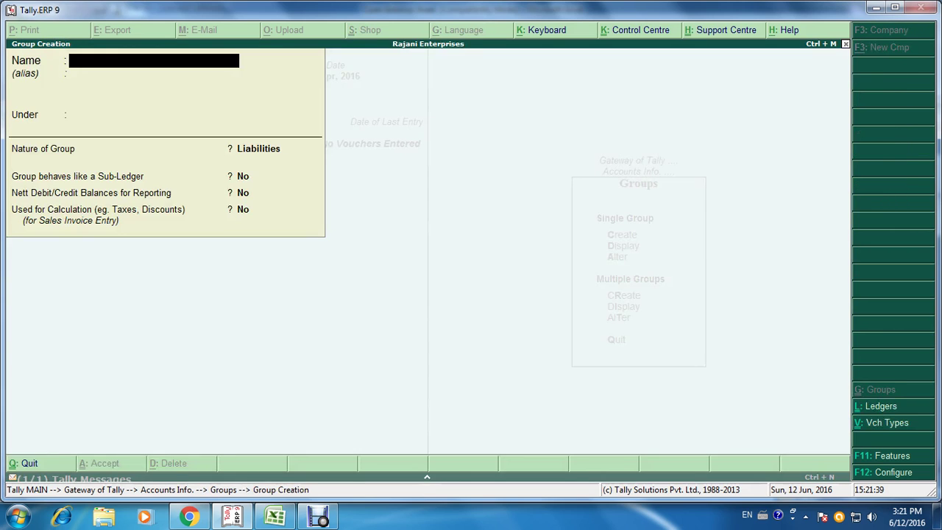
{"action": "type", "text": "Loans From Partners"}
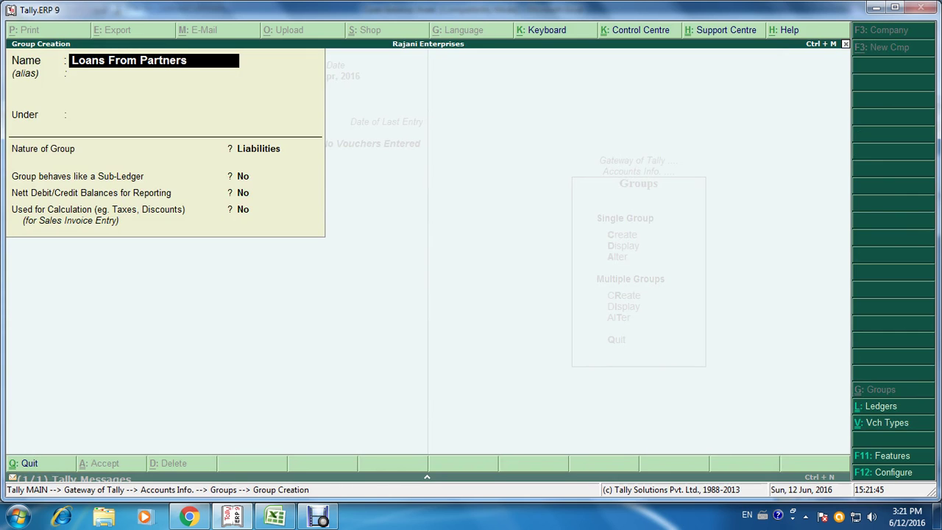
{"action": "key", "text": "Return"}
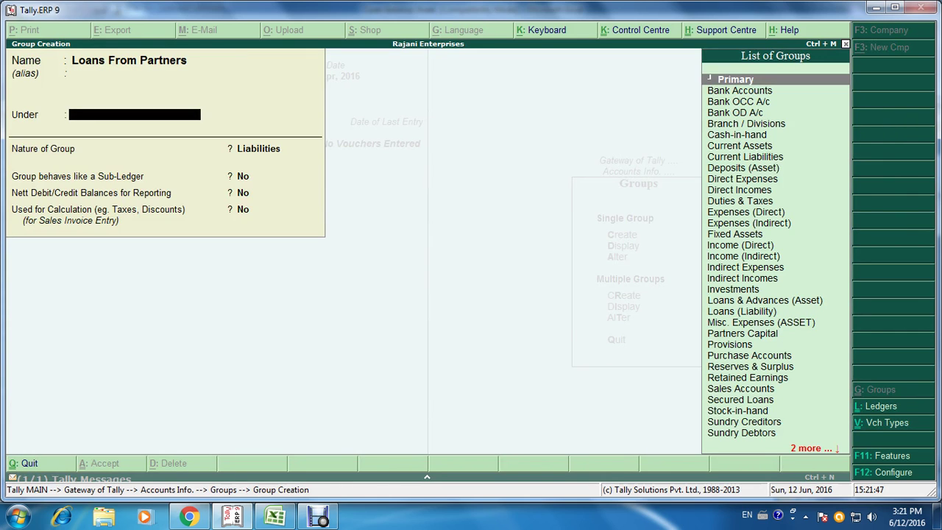
{"action": "type", "text": "Undr"}
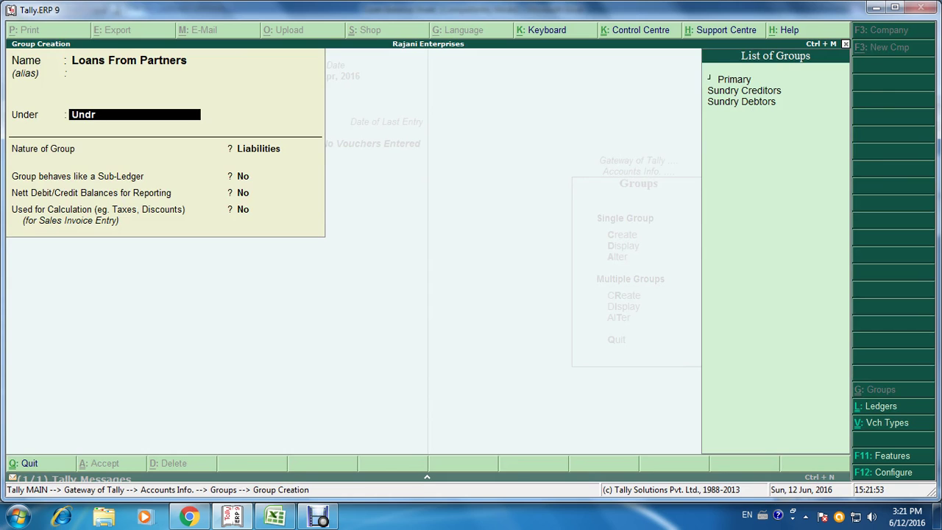
{"action": "key", "text": "BackSpace"}
{"action": "key", "text": "BackSpace"}
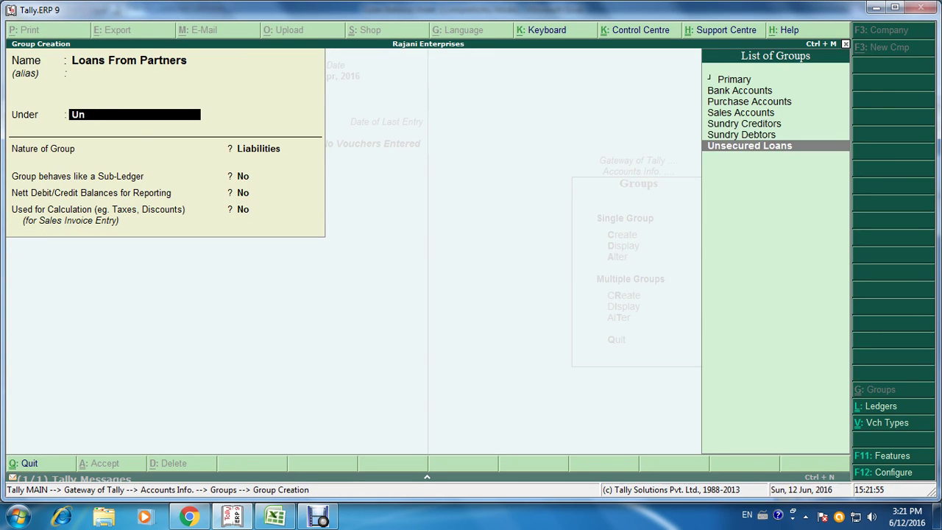
{"action": "key", "text": "Return"}
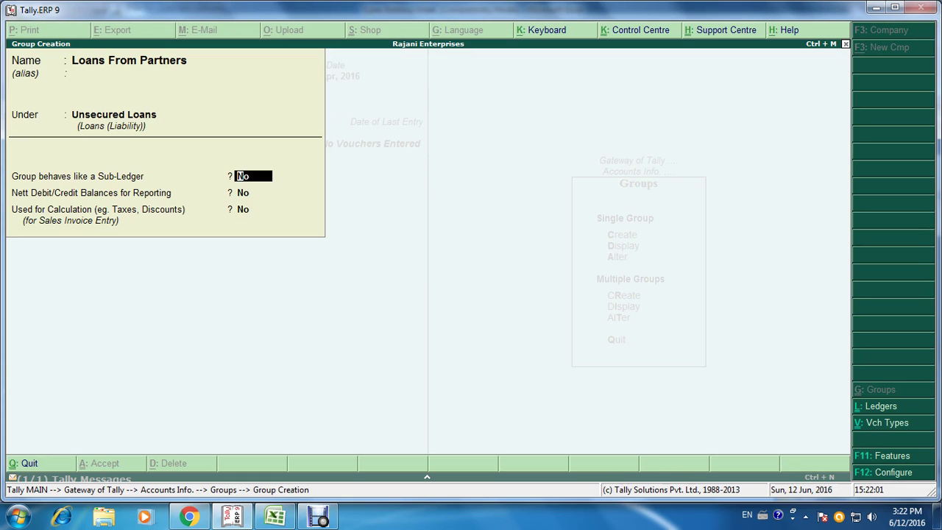
{"action": "key", "text": "Return"}
{"action": "key", "text": "Return"}
{"action": "key", "text": "Return"}
Step: Exit group creation back to Accounts Info and start a fresh Ledger Creation form
{"action": "key", "text": "Return"}
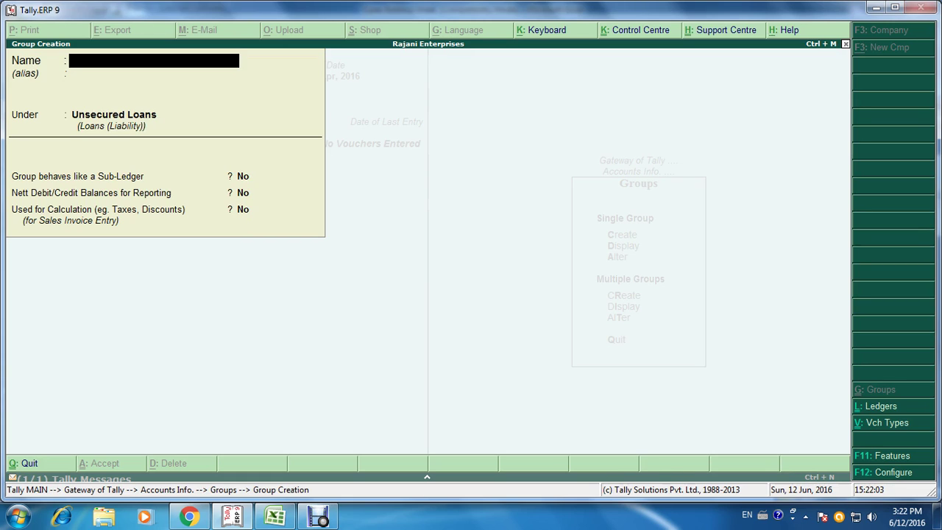
{"action": "key", "text": "Escape"}
{"action": "key", "text": "Return"}
{"action": "key", "text": "Escape"}
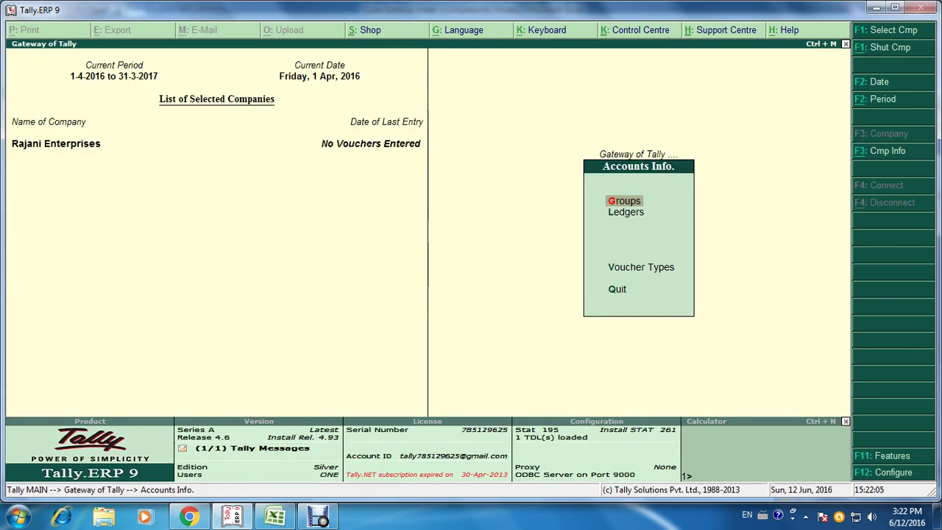
{"action": "key", "text": "Down"}
{"action": "key", "text": "Return"}
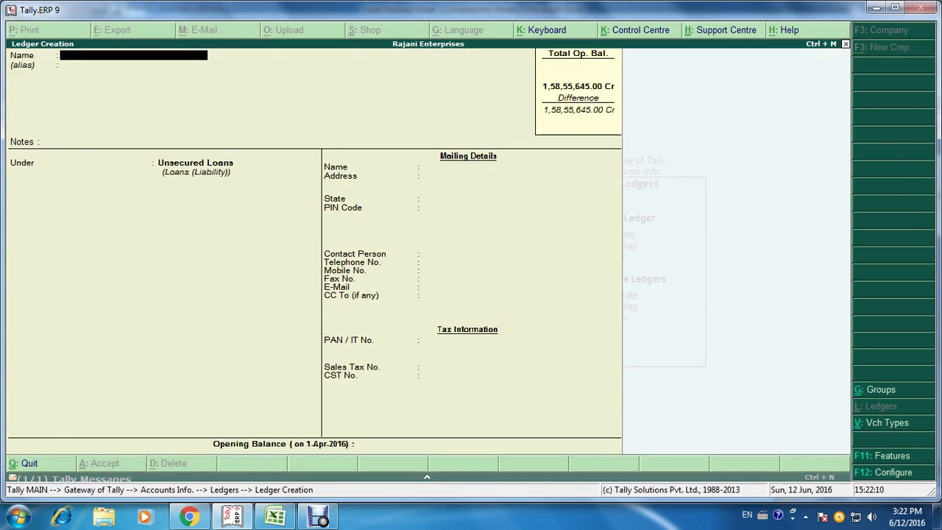
Step: Create the first partner's ledger under Loans From Partners with an 8,94,000 Cr opening balance
{"action": "key", "text": "alt+Tab"}
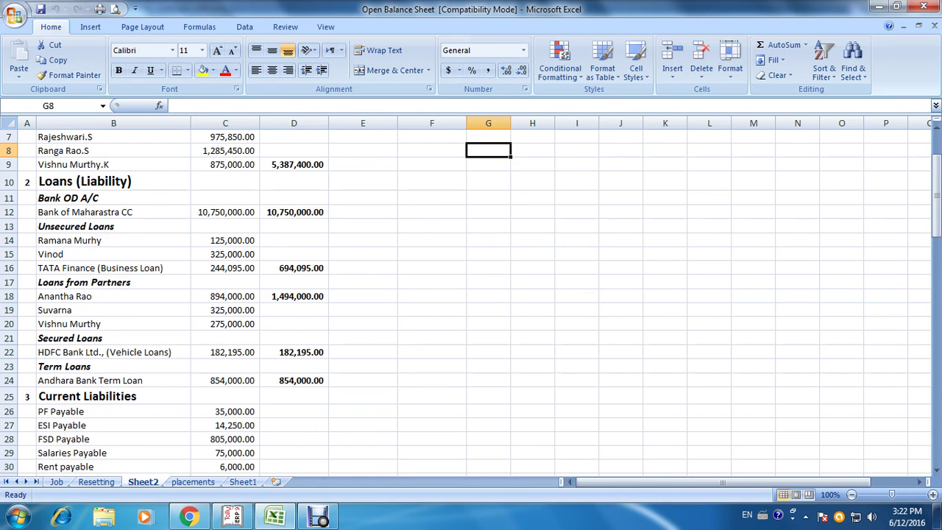
{"action": "key", "text": "alt+Tab"}
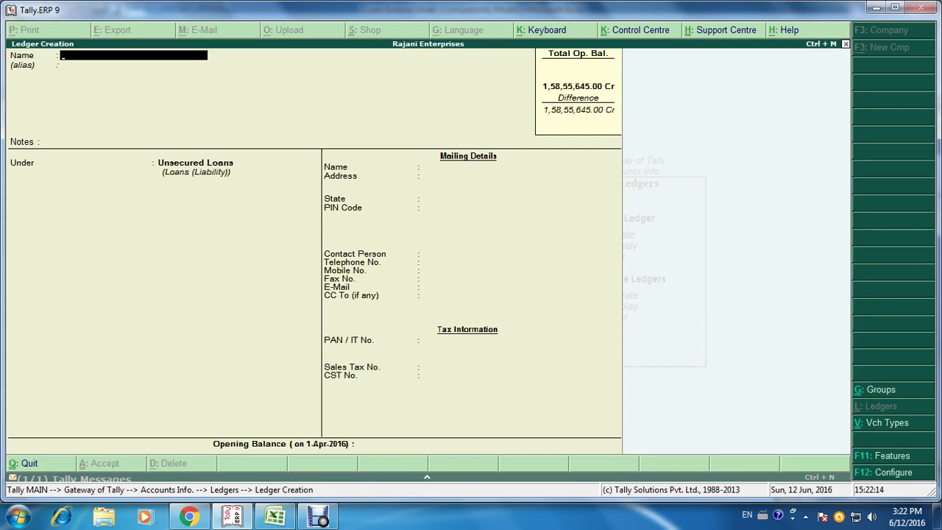
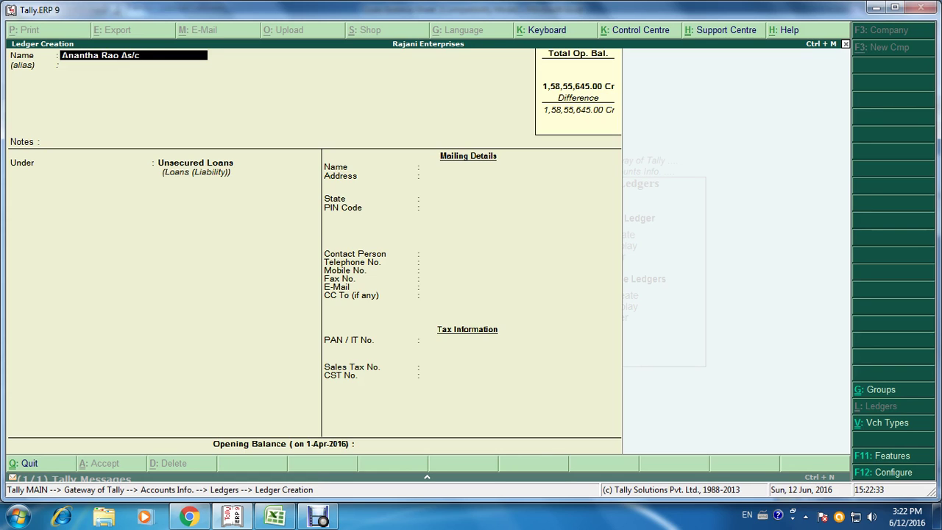
{"action": "key", "text": "Return"}
{"action": "key", "text": "Return"}
{"action": "key", "text": "Return"}
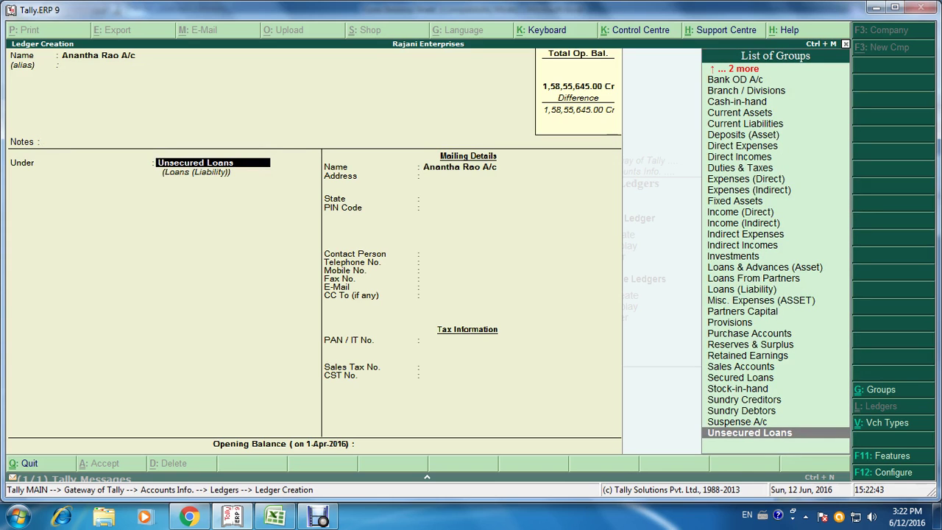
{"action": "type", "text": "Loan"}
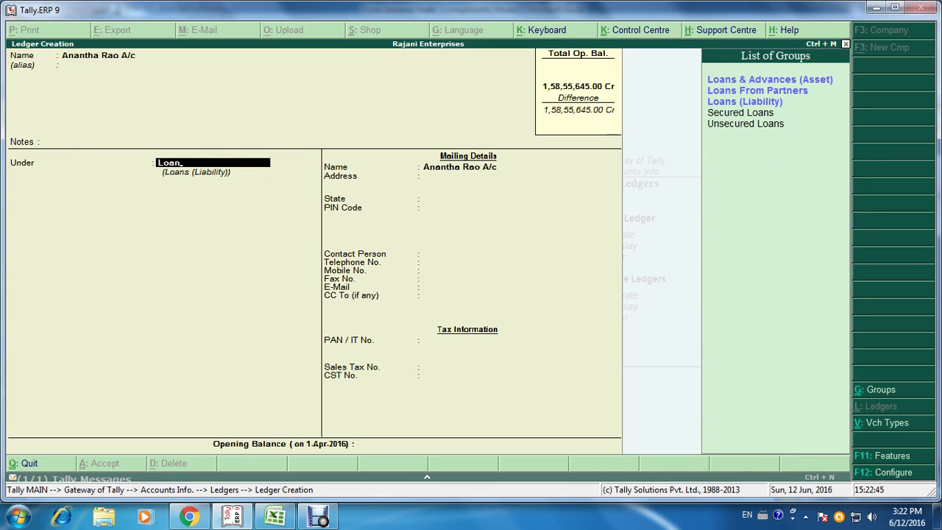
{"action": "key", "text": "Down"}
{"action": "key", "text": "Return"}
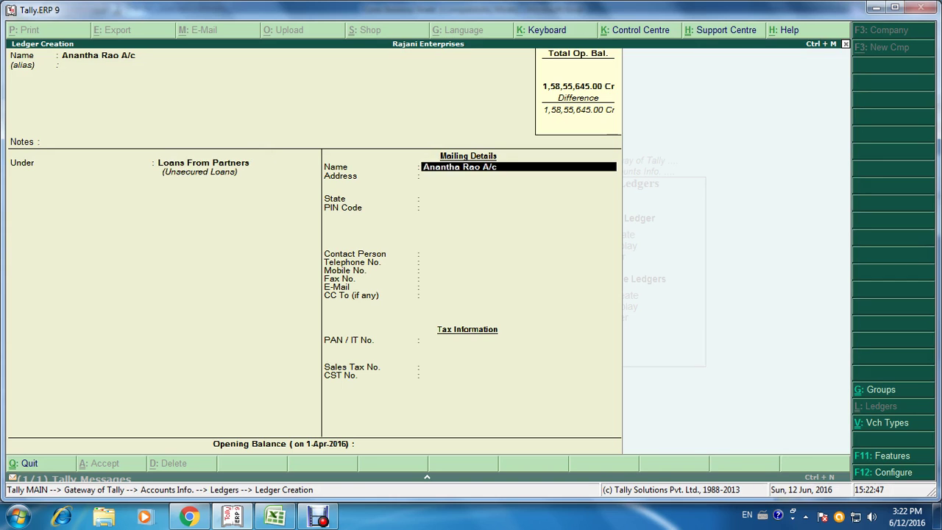
{"action": "key", "text": "Return"}
{"action": "key", "text": "Return"}
{"action": "key", "text": "Return"}
{"action": "key", "text": "Return"}
{"action": "key", "text": "Return"}
{"action": "key", "text": "Return"}
{"action": "key", "text": "Return"}
{"action": "key", "text": "Return"}
{"action": "key", "text": "Return"}
{"action": "key", "text": "Return"}
{"action": "key", "text": "Return"}
{"action": "key", "text": "Return"}
{"action": "key", "text": "Return"}
{"action": "key", "text": "Return"}
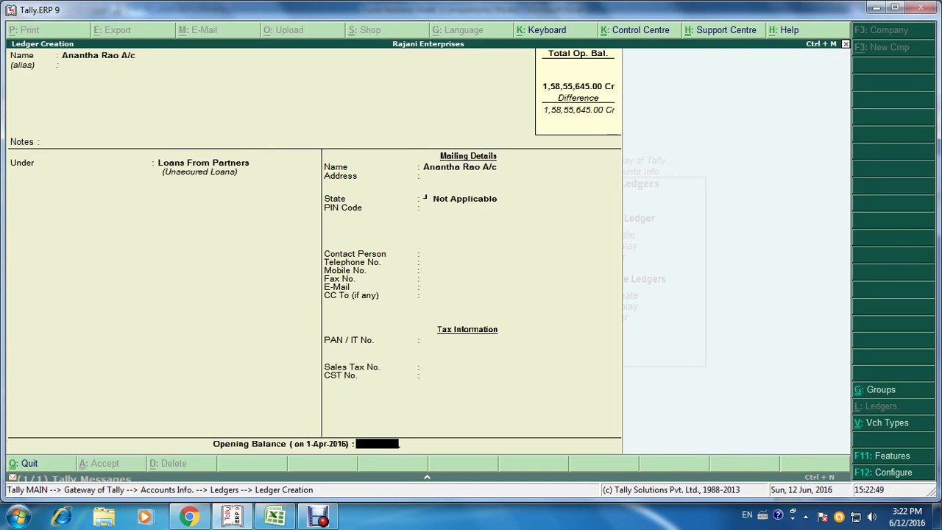
{"action": "key", "text": "Escape"}
{"action": "key", "text": "alt+Tab"}
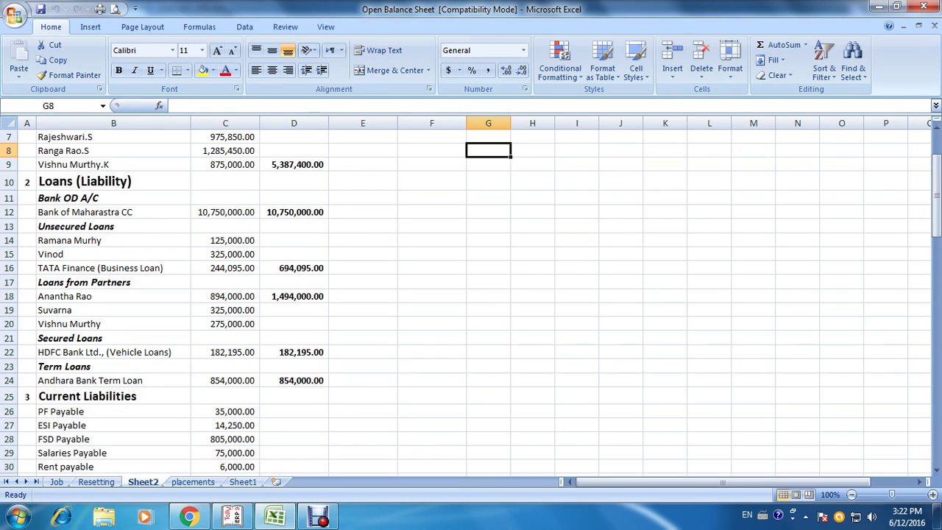
{"action": "key", "text": "alt+Tab"}
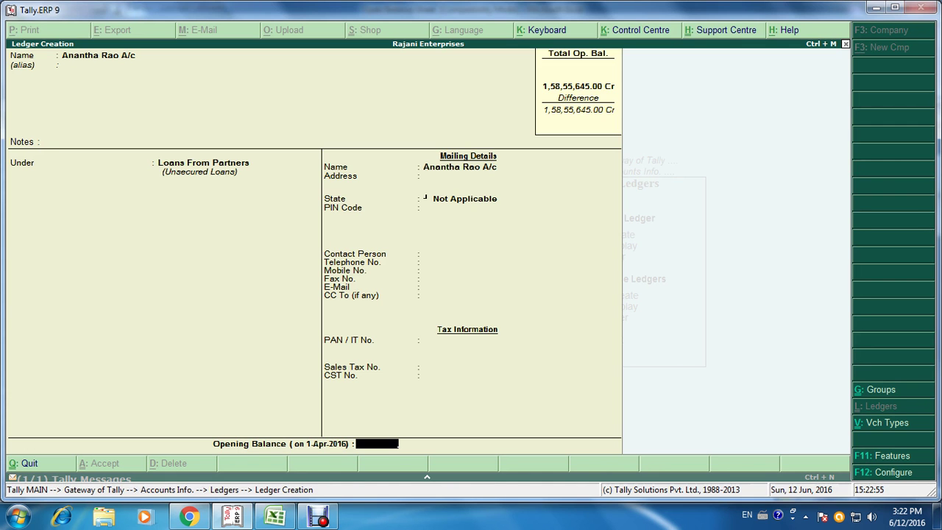
{"action": "type", "text": "894000"}
{"action": "key", "text": "Return"}
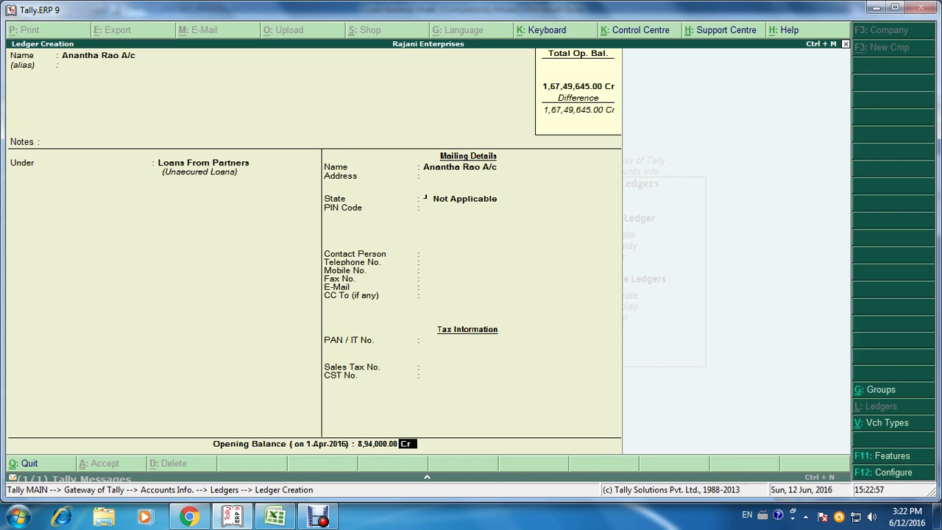
{"action": "key", "text": "ctrl+a"}
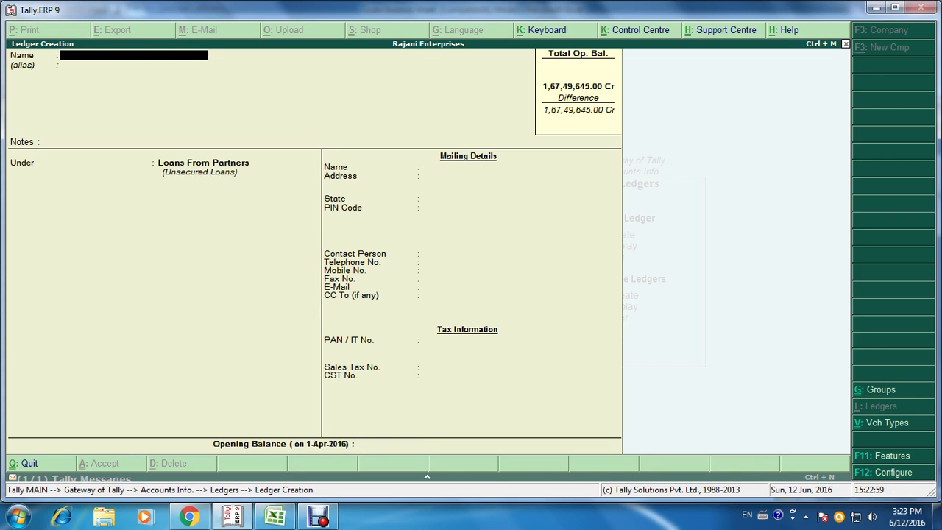
Step: Create the second partner's ledger with a 3,25,000 Cr opening balance, checked against Excel
{"action": "key", "text": "alt+Tab"}
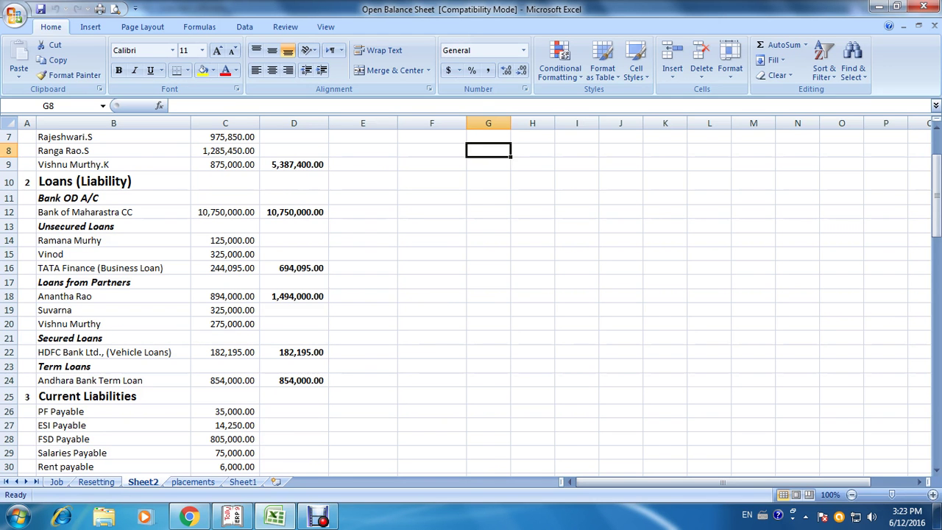
{"action": "key", "text": "alt+Tab"}
{"action": "type", "text": "S"}
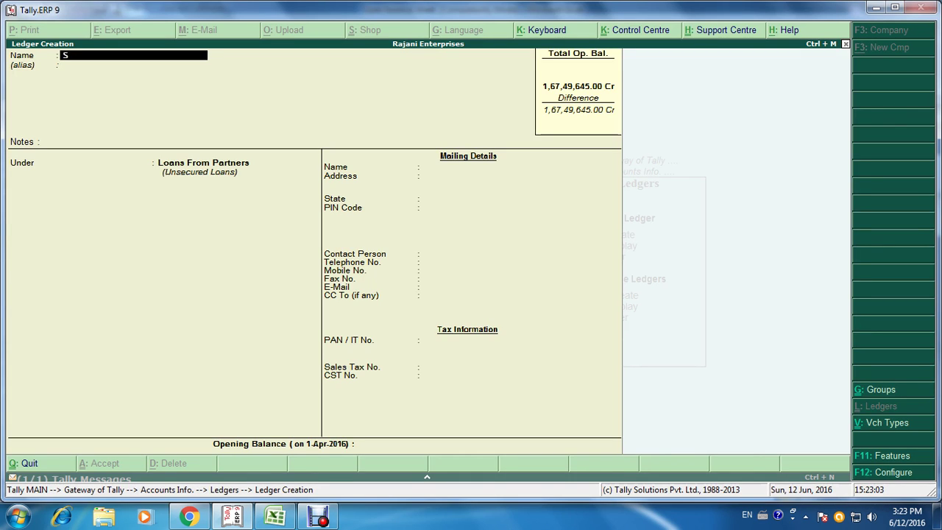
{"action": "type", "text": "uvarna"}
{"action": "key", "text": "Return"}
{"action": "key", "text": "Return"}
{"action": "key", "text": "Return"}
{"action": "key", "text": "Return"}
{"action": "key", "text": "Return"}
{"action": "key", "text": "Return"}
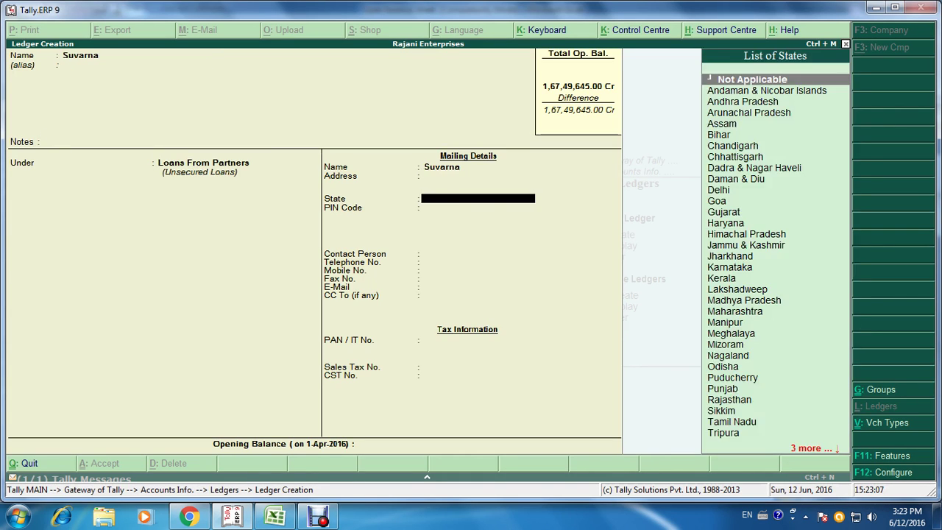
{"action": "key", "text": "Return"}
{"action": "key", "text": "Return"}
{"action": "key", "text": "Return"}
{"action": "key", "text": "Return"}
{"action": "key", "text": "Return"}
{"action": "key", "text": "Return"}
{"action": "key", "text": "Return"}
{"action": "key", "text": "Return"}
{"action": "key", "text": "Return"}
{"action": "key", "text": "Return"}
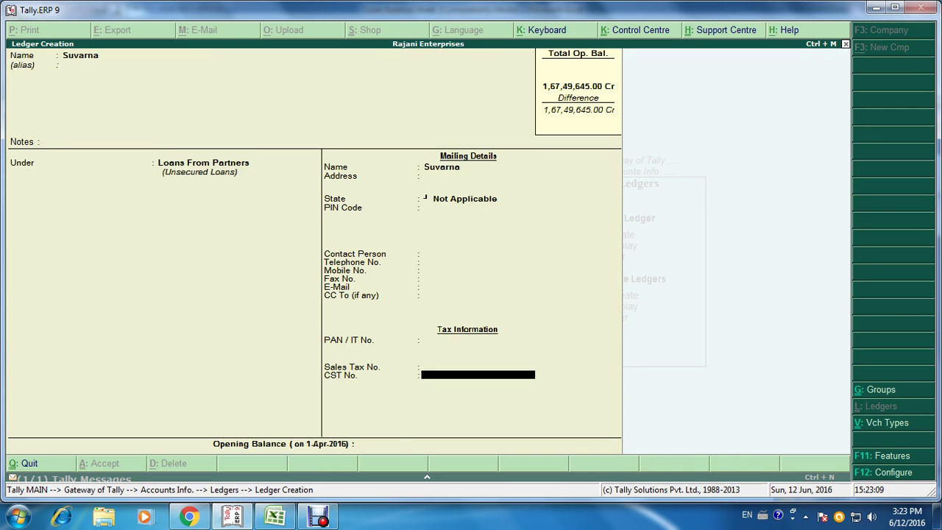
{"action": "key", "text": "Return"}
{"action": "key", "text": "alt+Tab"}
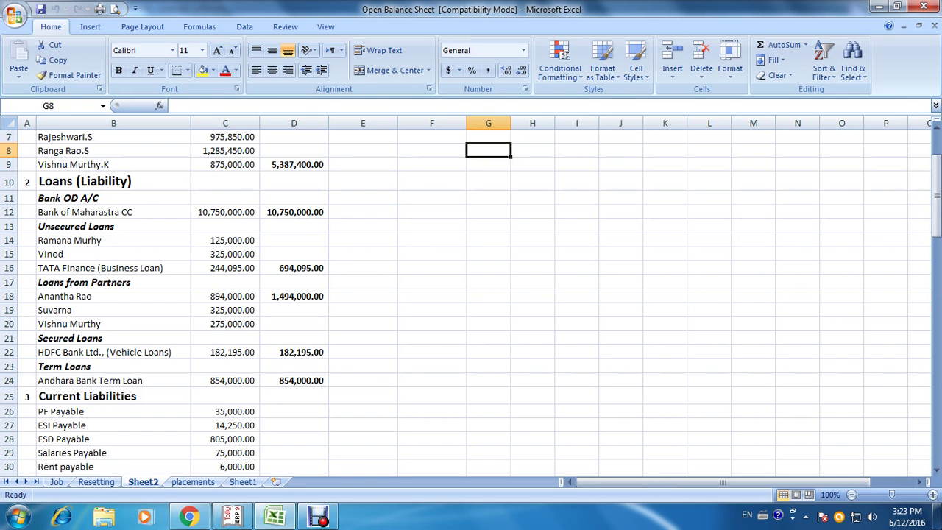
{"action": "key", "text": "alt+Tab"}
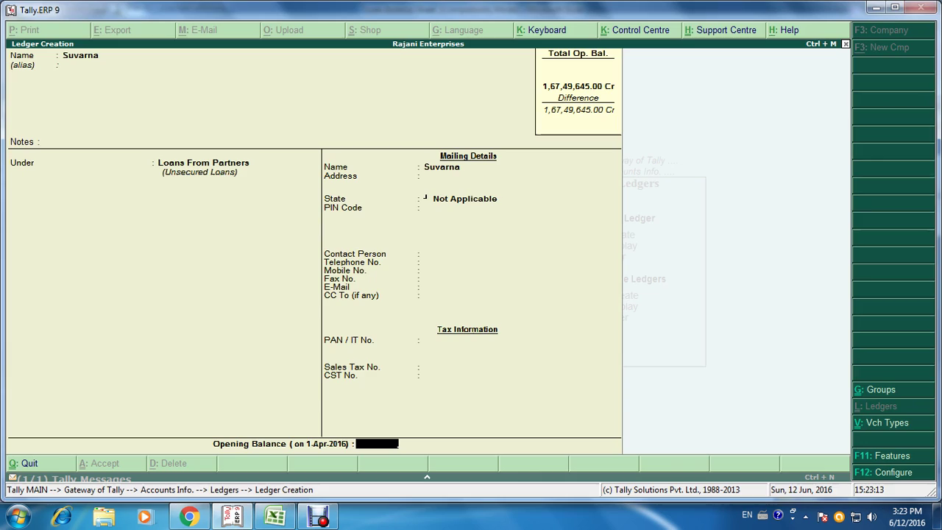
{"action": "type", "text": "3,25,000"}
{"action": "key", "text": "Return"}
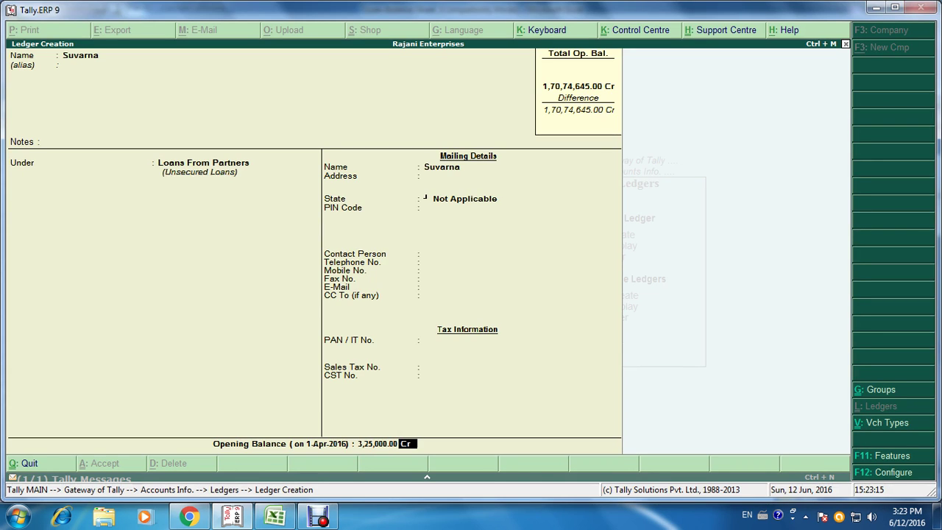
{"action": "key", "text": "Return"}
{"action": "key", "text": "Return"}
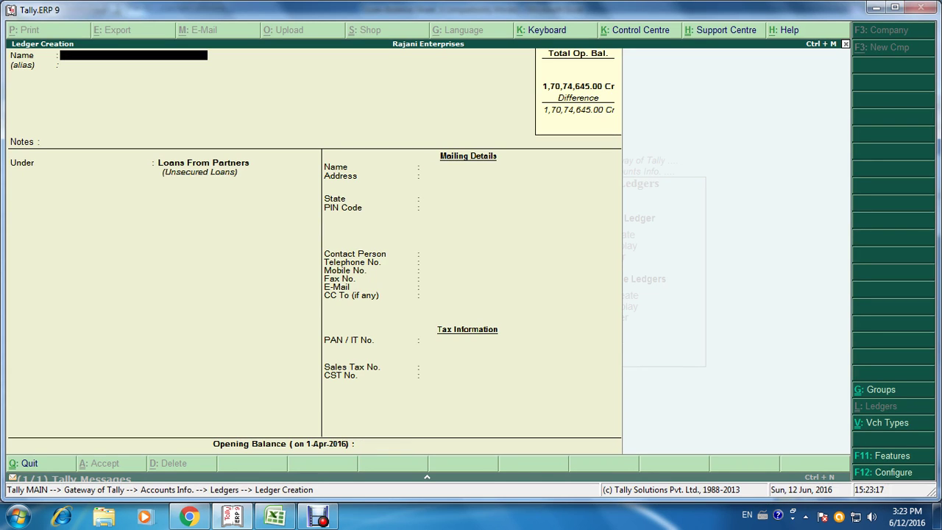
{"action": "key", "text": "alt+Tab"}
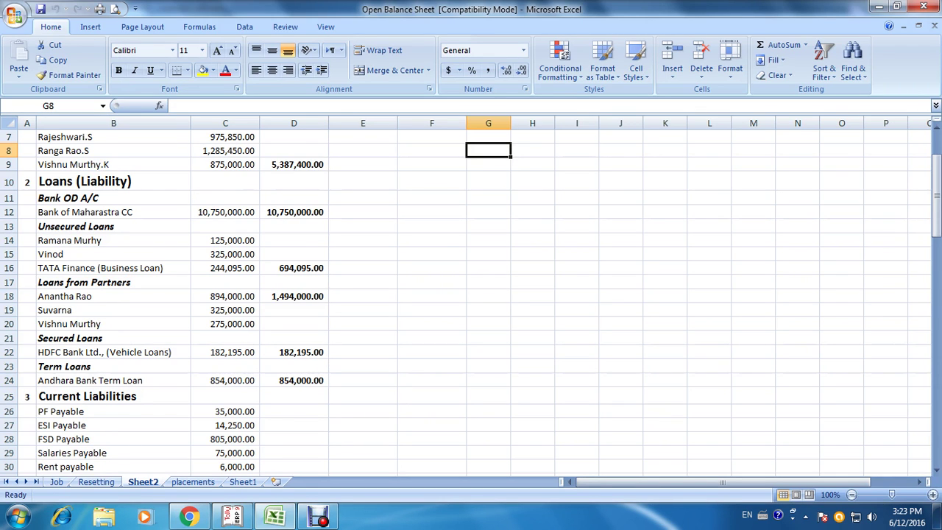
{"action": "key", "text": "alt+Tab"}
{"action": "key", "text": "alt+Tab"}
{"action": "key", "text": "alt+Tab"}
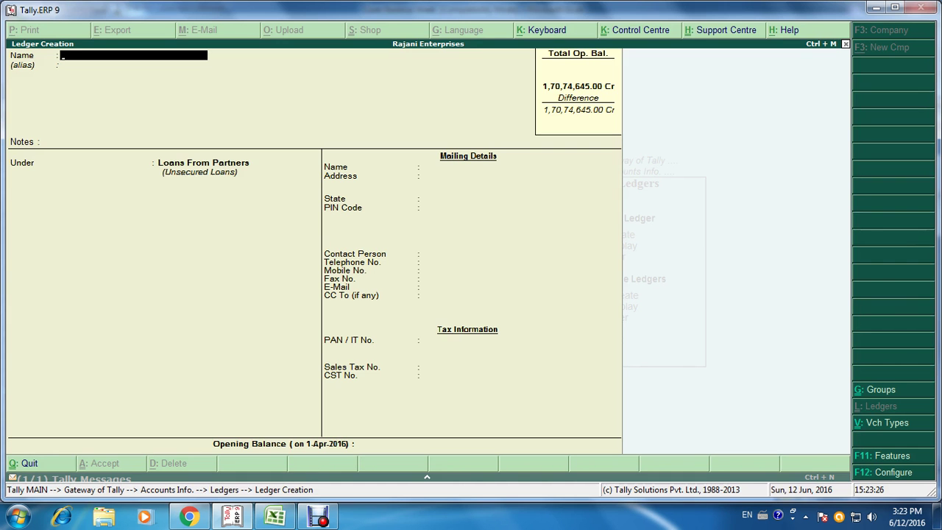
Step: Save the third partner's A/c ledger, state Not Applicable, at 2,75,000 Cr, then view Excel
{"action": "key", "text": "Return"}
{"action": "key", "text": "Return"}
{"action": "key", "text": "Return"}
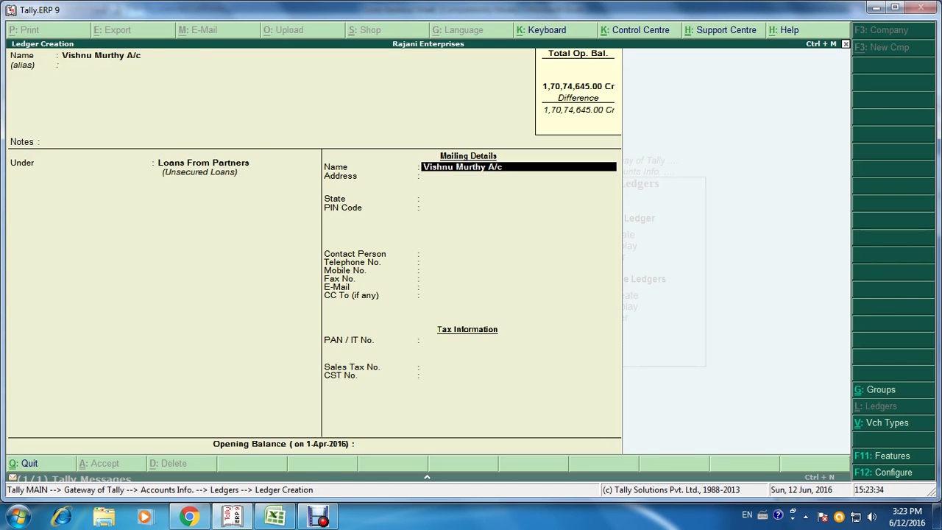
{"action": "key", "text": "Return"}
{"action": "key", "text": "Return"}
{"action": "key", "text": "Return"}
{"action": "key", "text": "Return"}
{"action": "key", "text": "Return"}
{"action": "key", "text": "Return"}
{"action": "key", "text": "Return"}
{"action": "key", "text": "Return"}
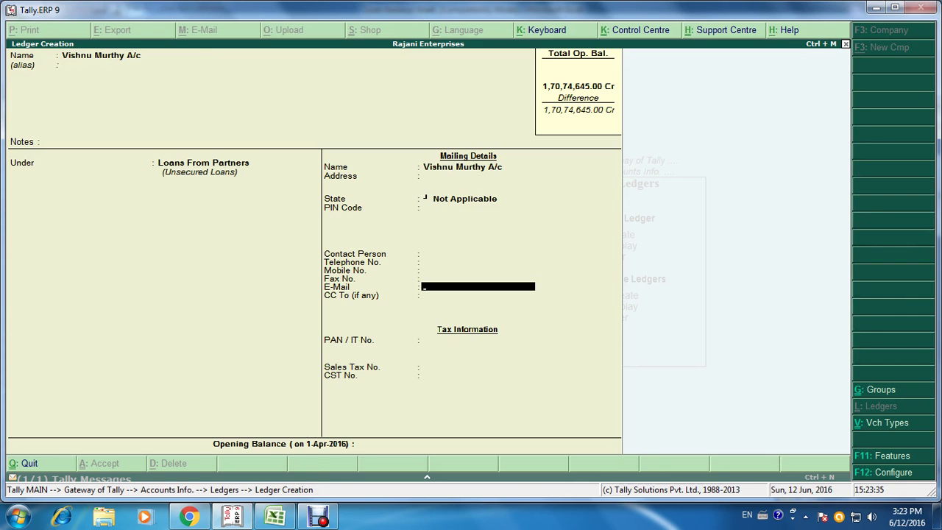
{"action": "key", "text": "Return"}
{"action": "key", "text": "Return"}
{"action": "key", "text": "Return"}
{"action": "key", "text": "Return"}
{"action": "key", "text": "Return"}
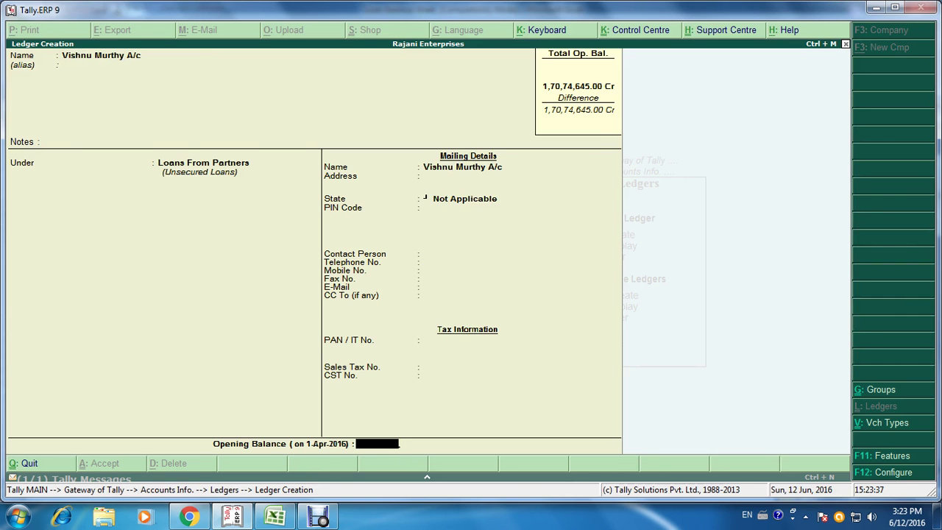
{"action": "key", "text": "alt+Tab"}
{"action": "key", "text": "alt+Tab"}
{"action": "type", "text": "275000"}
{"action": "key", "text": "Return"}
{"action": "key", "text": "Return"}
{"action": "key", "text": "Return"}
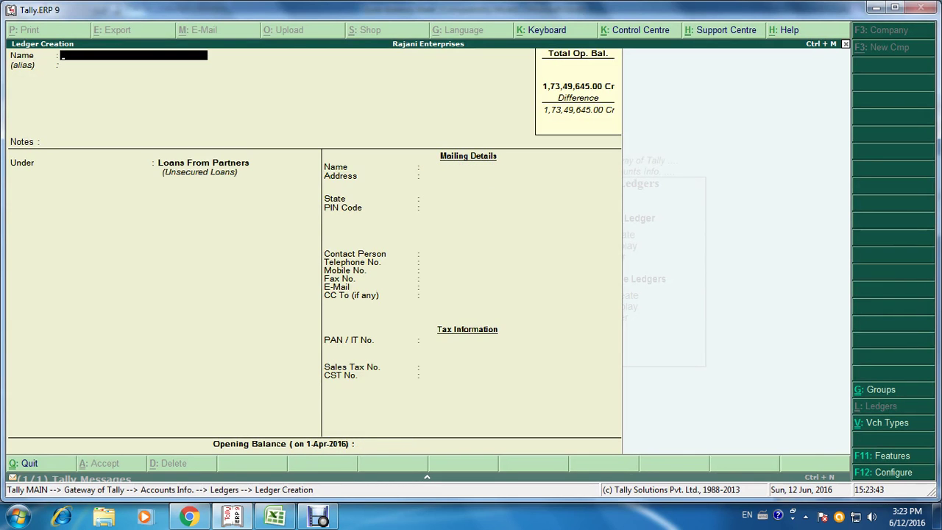
{"action": "key", "text": "alt+Tab"}
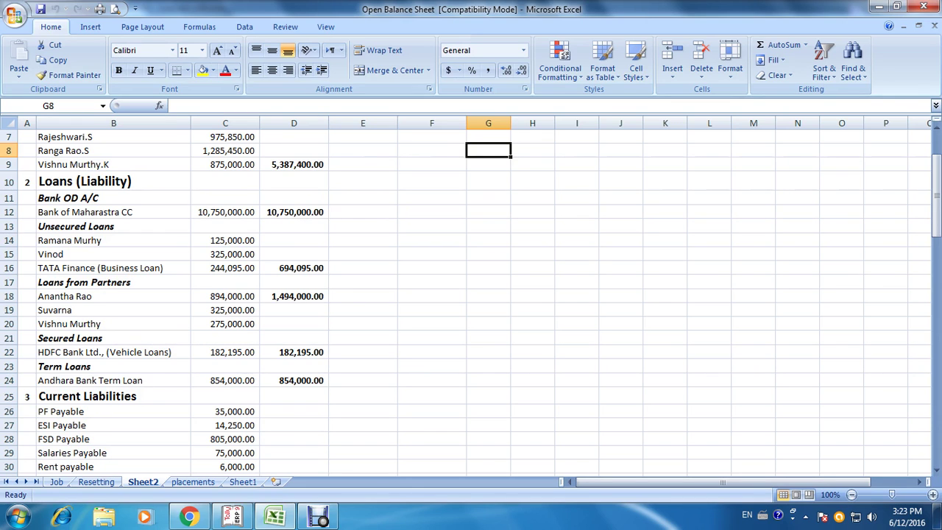
Step: Create the Hdfc Bank Ltd A/c ledger under Secured Loans with a 1,82,195 Cr opening balance
{"action": "key", "text": "alt+Tab"}
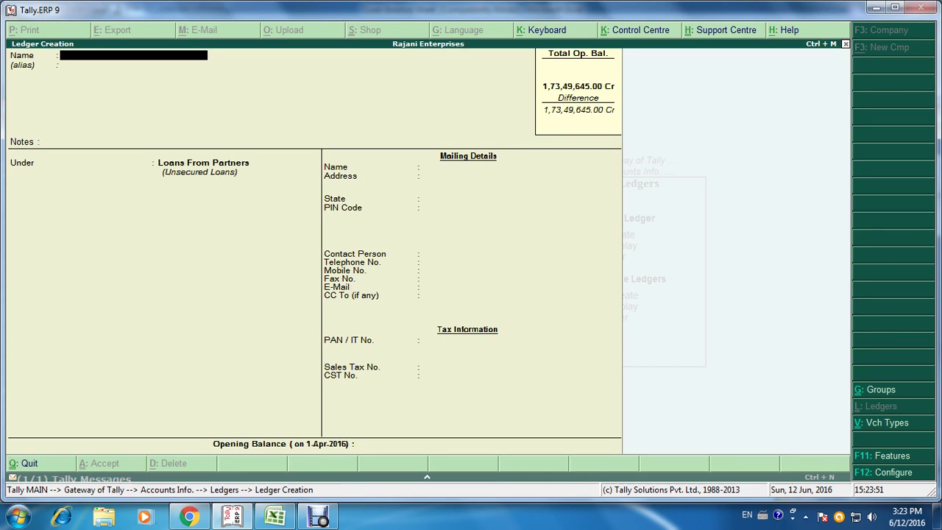
{"action": "type", "text": "Hdfc Bank Ltd a/c"}
{"action": "key", "text": "Return"}
{"action": "key", "text": "Return"}
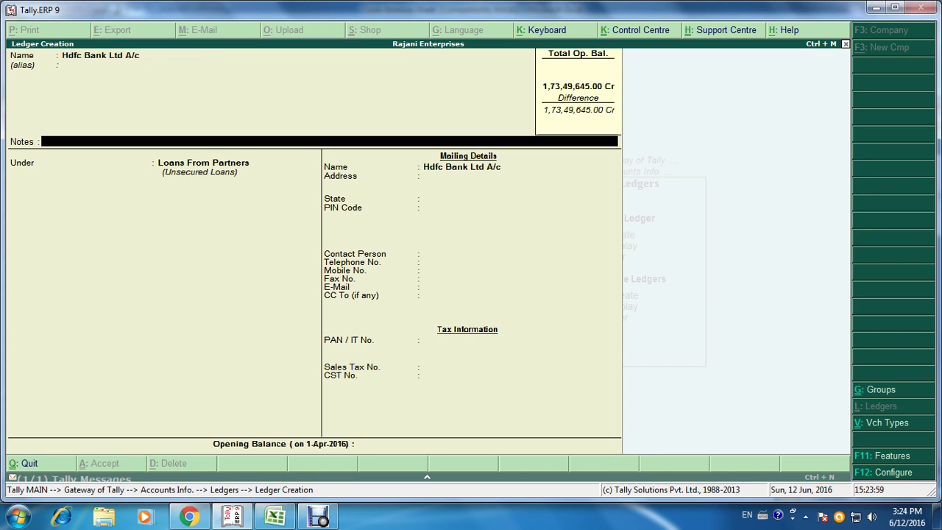
{"action": "key", "text": "Return"}
{"action": "type", "text": "sec"}
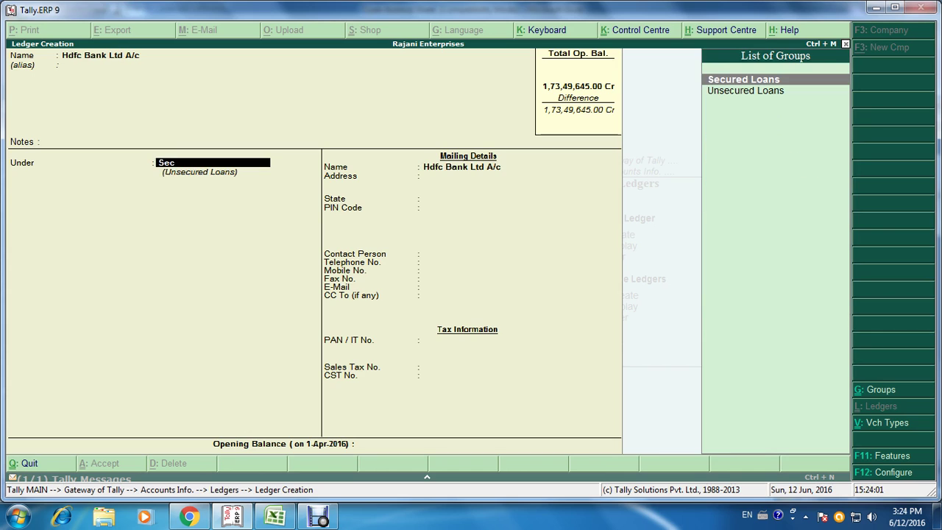
{"action": "key", "text": "Return"}
{"action": "key", "text": "Return"}
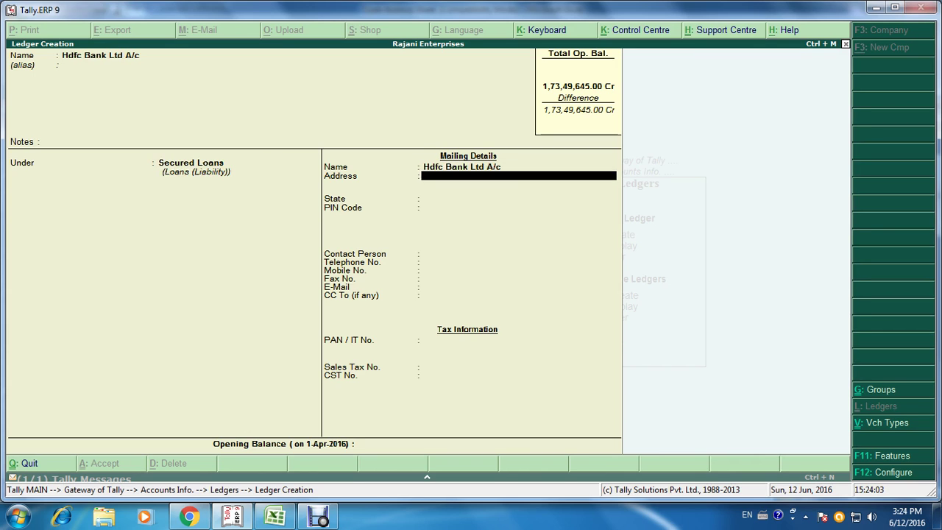
{"action": "key", "text": "Return"}
{"action": "key", "text": "Return"}
{"action": "key", "text": "Return"}
{"action": "key", "text": "Return"}
{"action": "key", "text": "Return"}
{"action": "key", "text": "Return"}
{"action": "key", "text": "Return"}
{"action": "key", "text": "Return"}
{"action": "key", "text": "Return"}
{"action": "key", "text": "Return"}
{"action": "key", "text": "Return"}
{"action": "key", "text": "Return"}
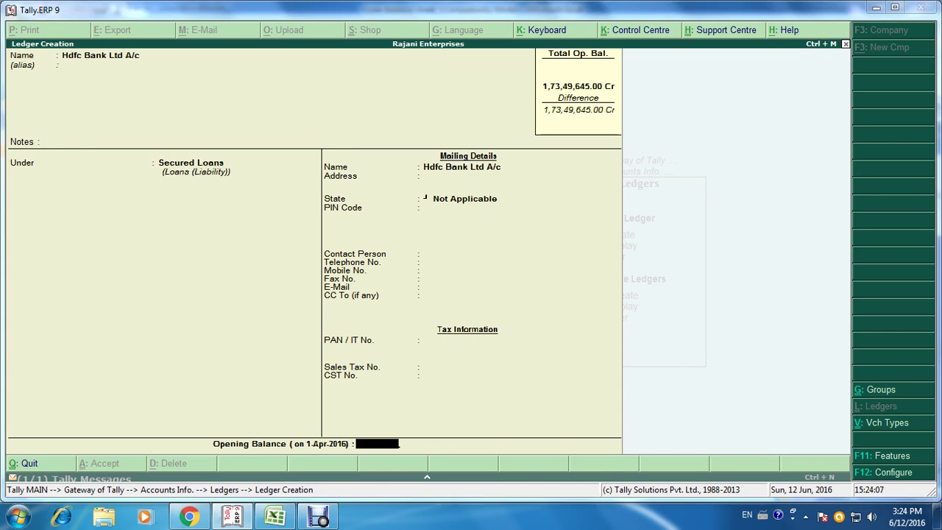
{"action": "key", "text": "alt+Tab"}
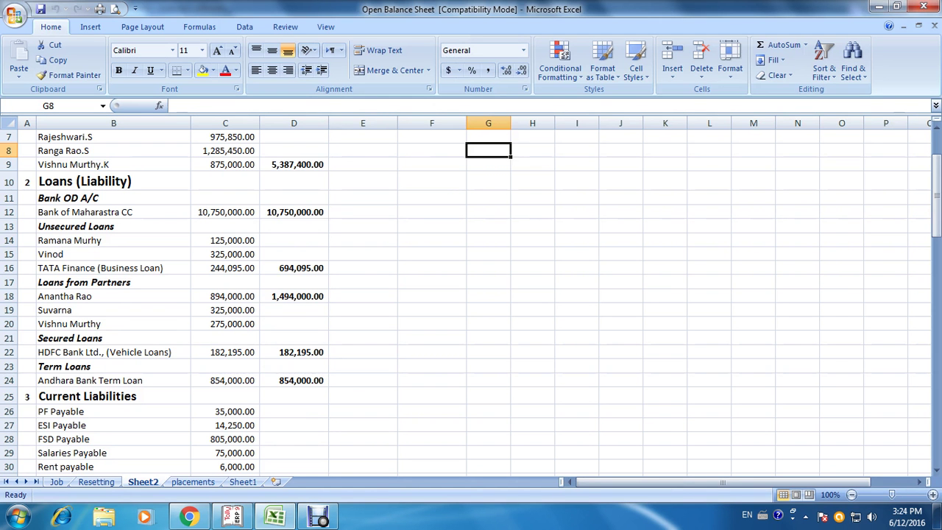
{"action": "key", "text": "alt+Tab"}
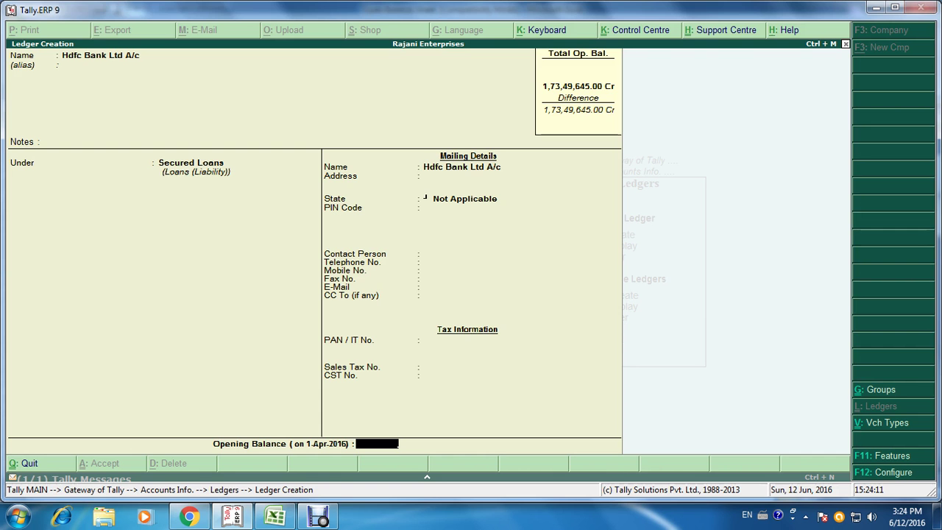
{"action": "type", "text": "1,82,195"}
{"action": "key", "text": "Return"}
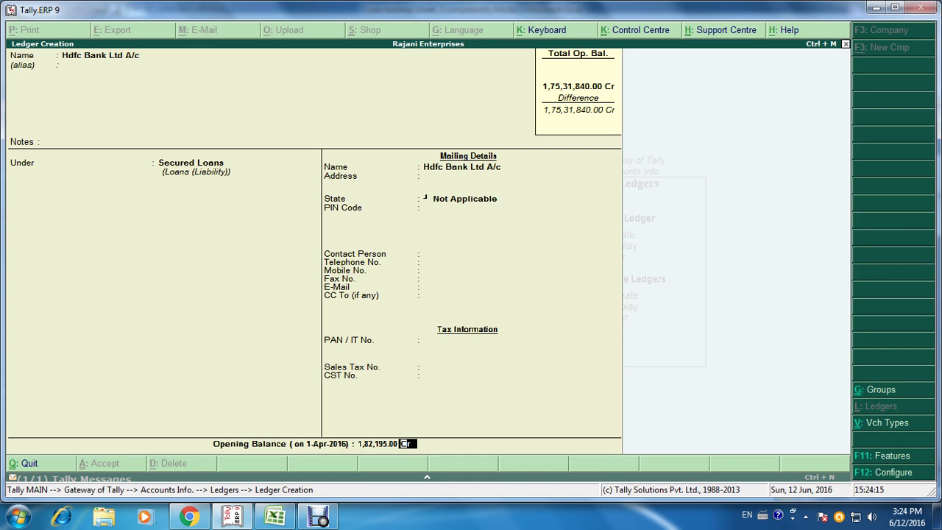
{"action": "key", "text": "Return"}
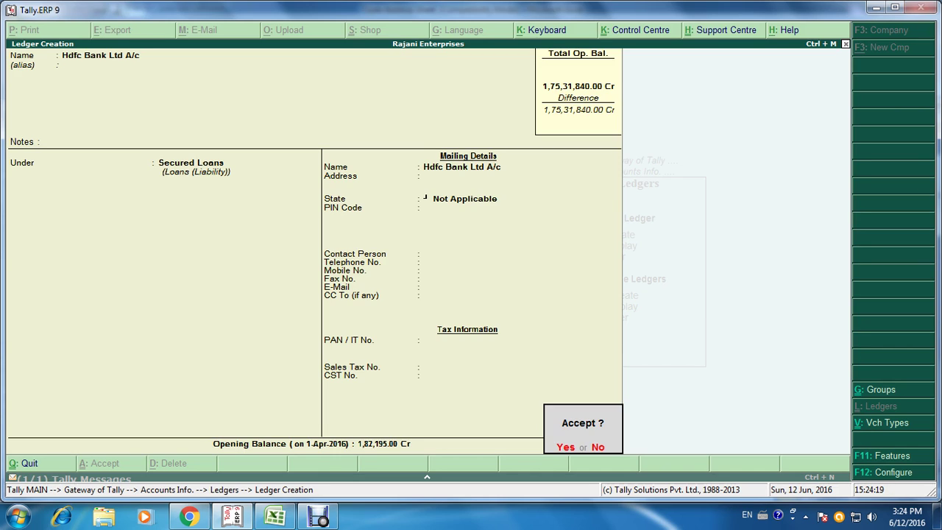
{"action": "key", "text": "n"}
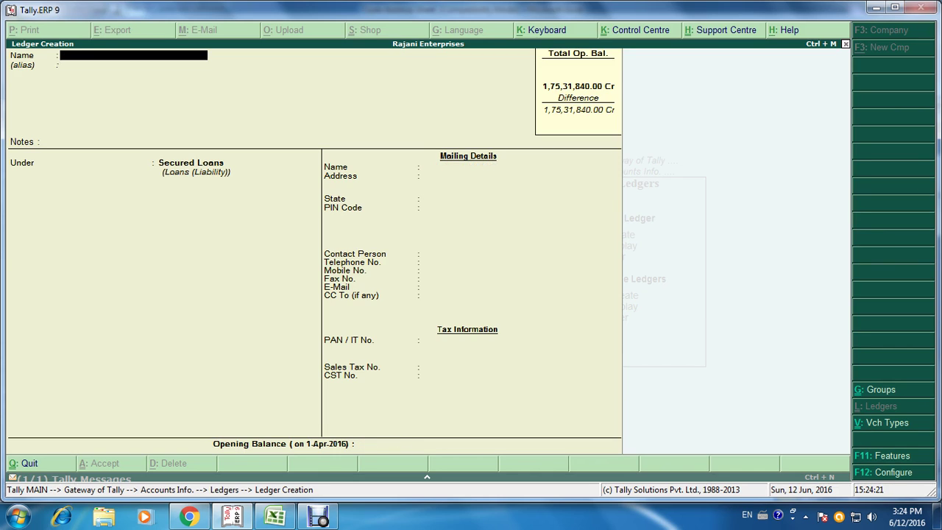
{"action": "key", "text": "alt+Tab"}
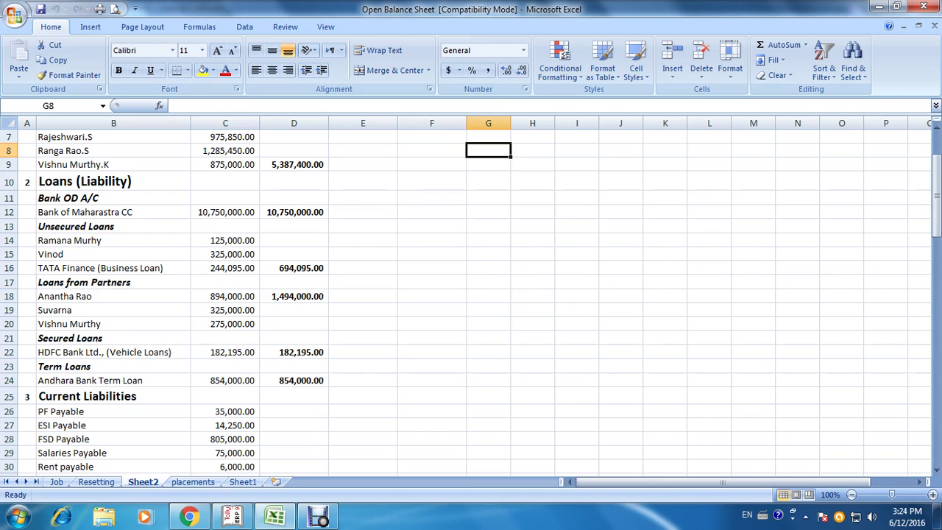
Step: Leave ledger creation and create a Term Loans group under Unsecured Loans
{"action": "key", "text": "alt+Tab"}
{"action": "key", "text": "Escape"}
{"action": "key", "text": "y"}
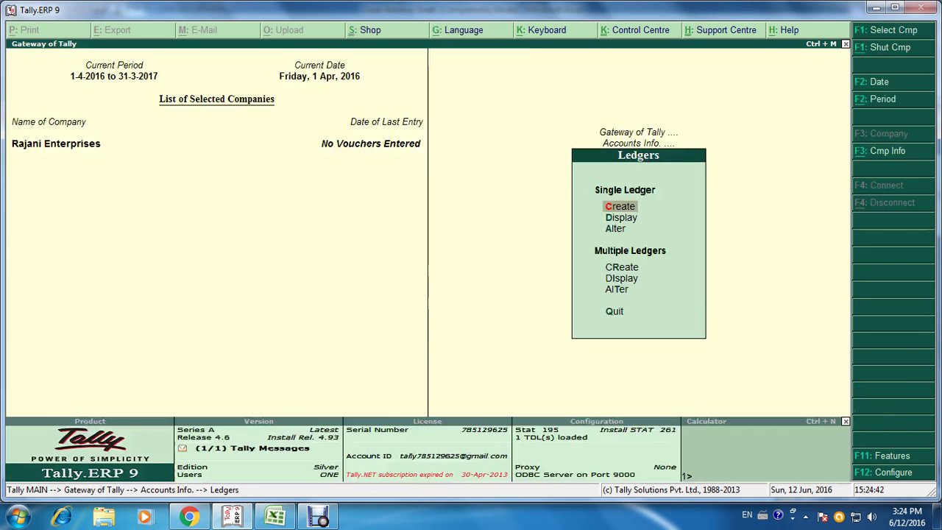
{"action": "key", "text": "Escape"}
{"action": "key", "text": "Return"}
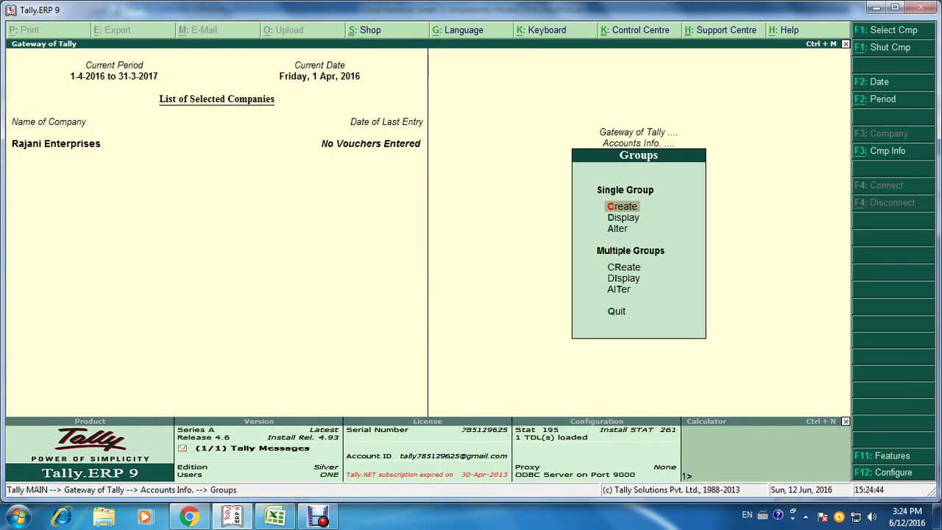
{"action": "key", "text": "Return"}
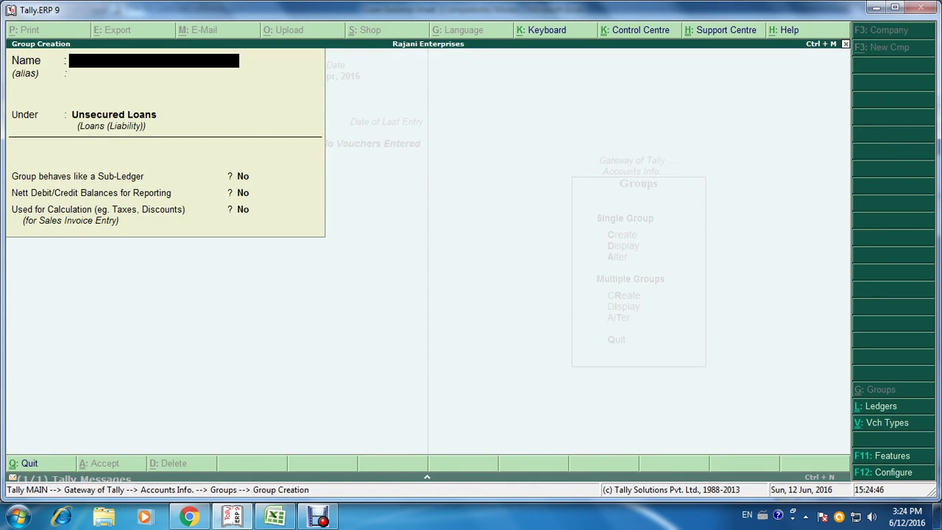
{"action": "type", "text": "Term Loans"}
{"action": "key", "text": "Return"}
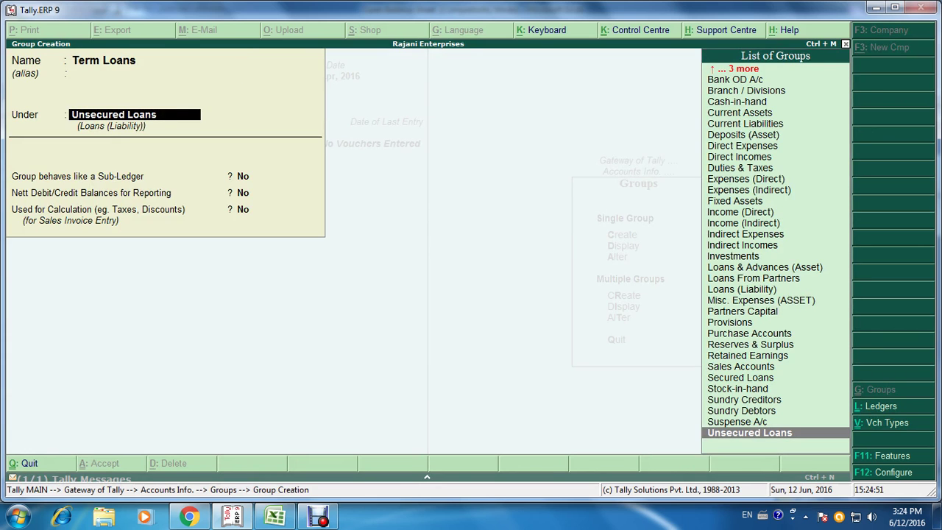
{"action": "key", "text": "ctrl+a"}
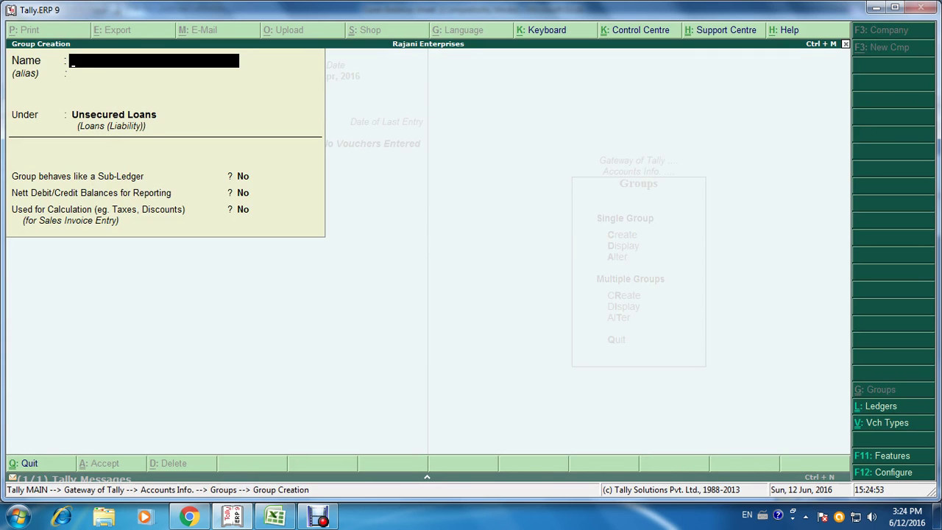
Step: Quit group creation and return to the Ledgers menu
{"action": "key", "text": "Escape"}
{"action": "key", "text": "y"}
{"action": "key", "text": "Escape"}
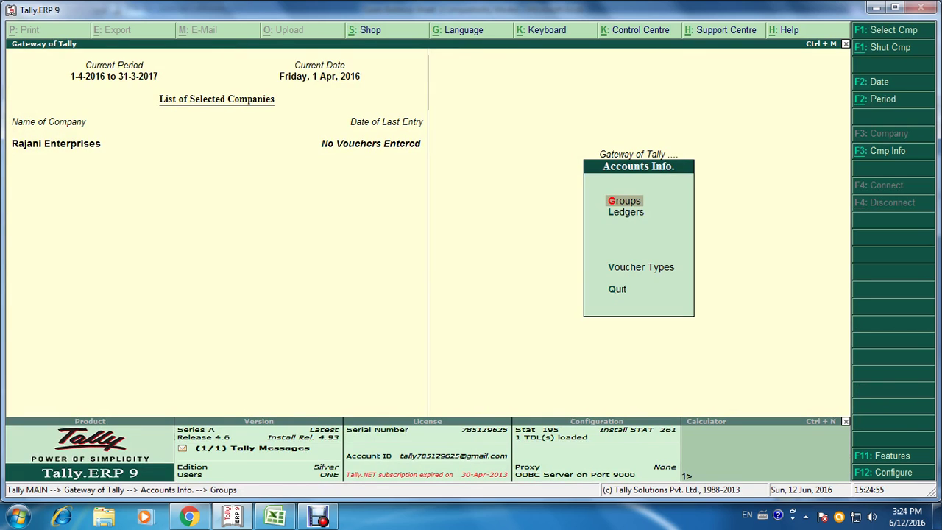
{"action": "key", "text": "Down"}
{"action": "key", "text": "Return"}
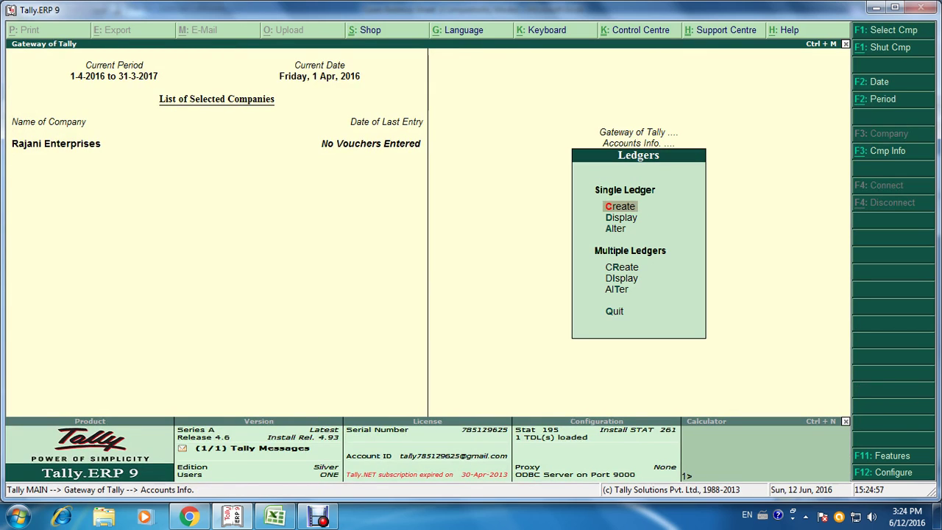
Step: Create Andhra Bank Term Loan A/c under Term Loans with an 8,54,000 Cr opening balance
{"action": "key", "text": "Return"}
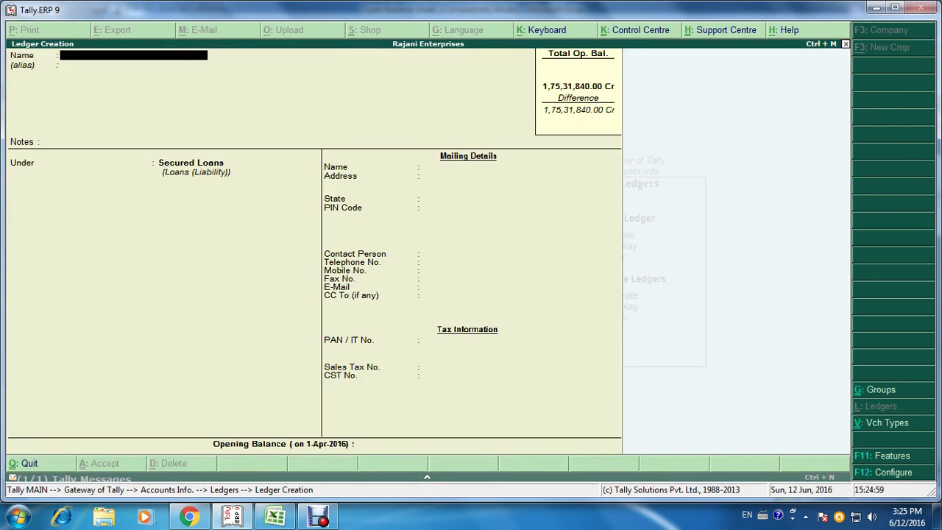
{"action": "key", "text": "alt+Tab"}
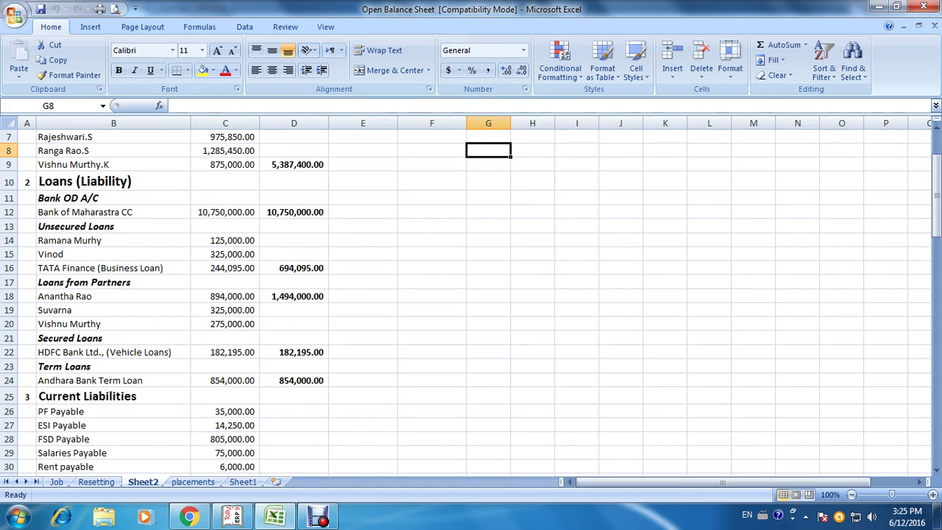
{"action": "key", "text": "alt+Tab"}
{"action": "type", "text": "A"}
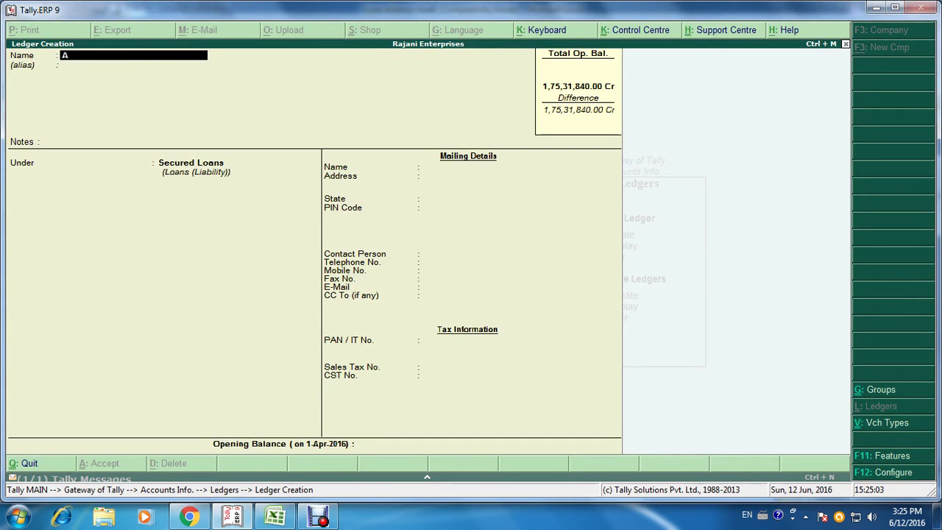
{"action": "type", "text": "ndhra bank Term Loan a"}
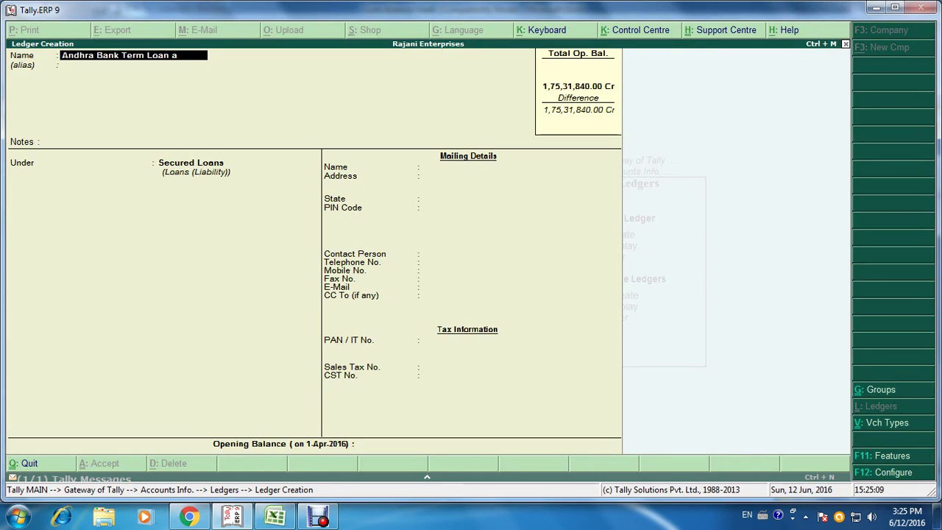
{"action": "type", "text": "/c"}
{"action": "key", "text": "Return"}
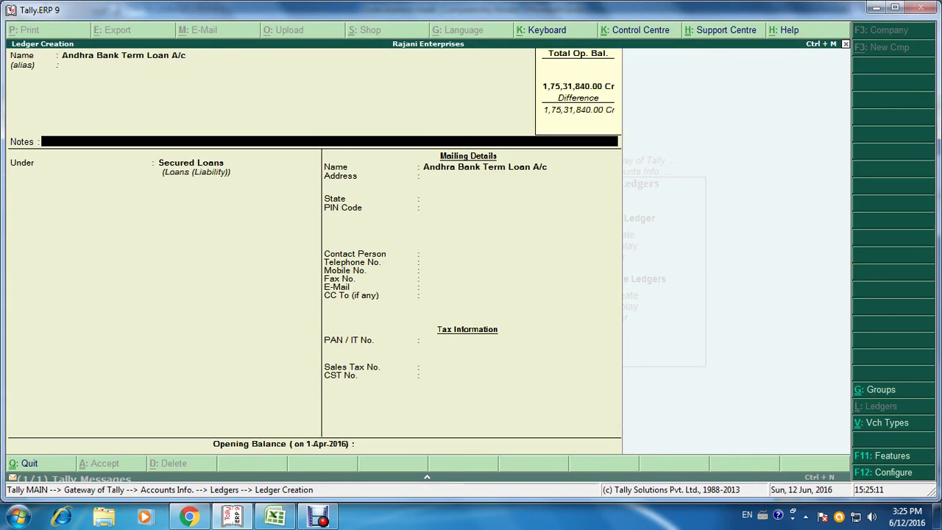
{"action": "key", "text": "Return"}
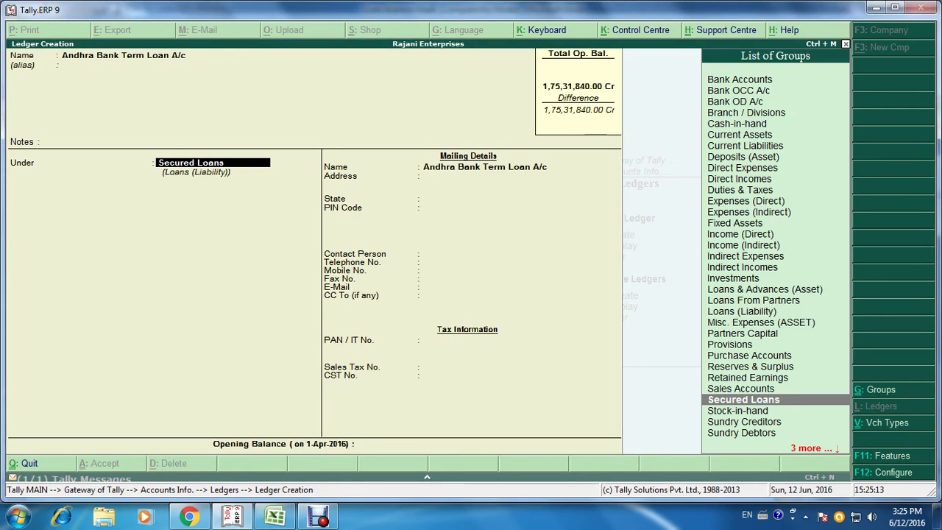
{"action": "type", "text": "Ter"}
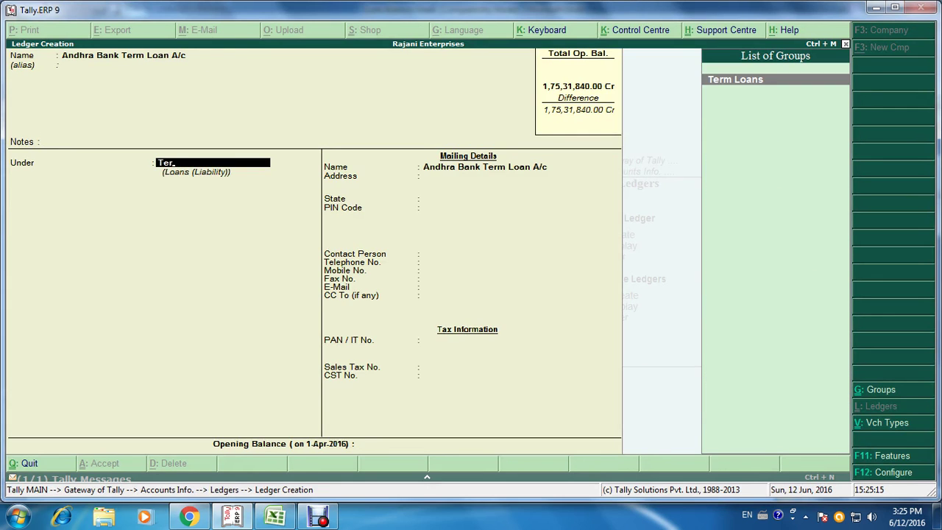
{"action": "key", "text": "Return"}
{"action": "key", "text": "Return"}
{"action": "key", "text": "Return"}
{"action": "key", "text": "Return"}
{"action": "key", "text": "Return"}
{"action": "key", "text": "Return"}
{"action": "key", "text": "Return"}
{"action": "key", "text": "Return"}
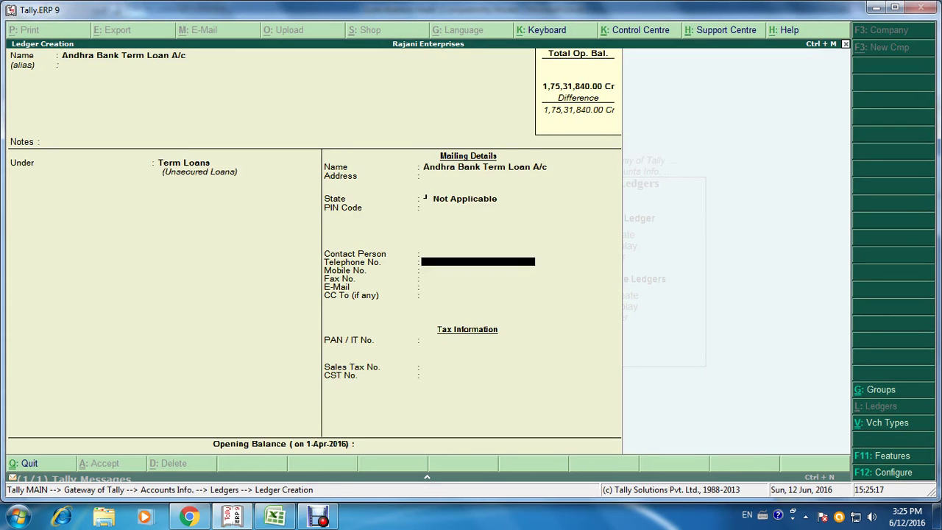
{"action": "key", "text": "Return"}
{"action": "key", "text": "Return"}
{"action": "key", "text": "Return"}
{"action": "key", "text": "Return"}
{"action": "key", "text": "Return"}
{"action": "key", "text": "Return"}
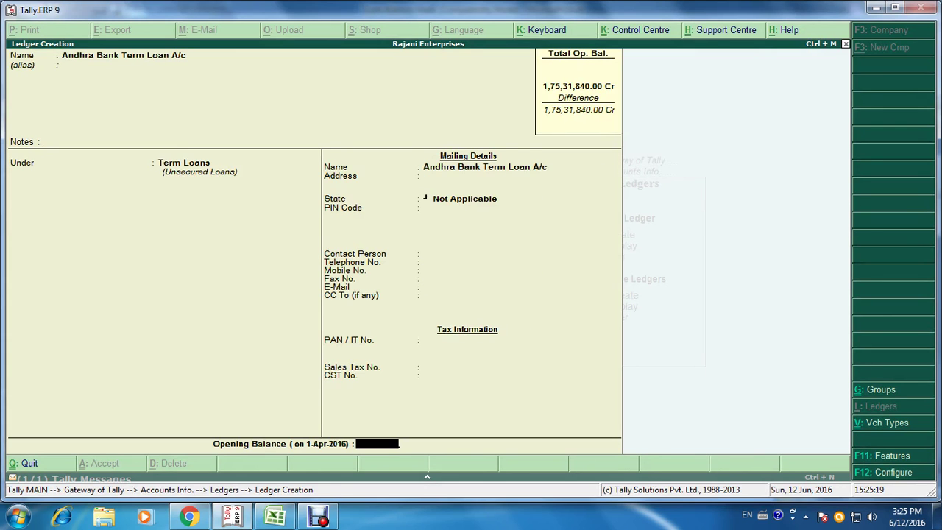
{"action": "key", "text": "alt+Tab"}
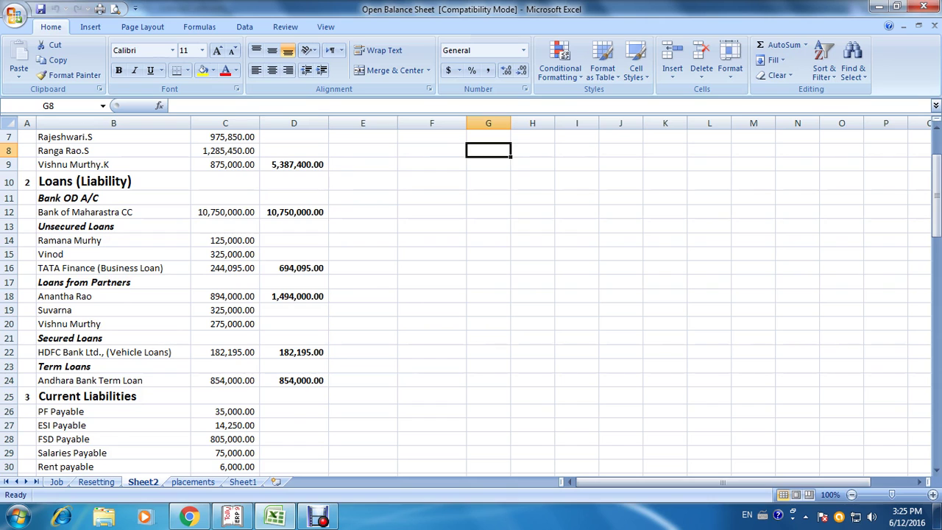
{"action": "key", "text": "alt+Tab"}
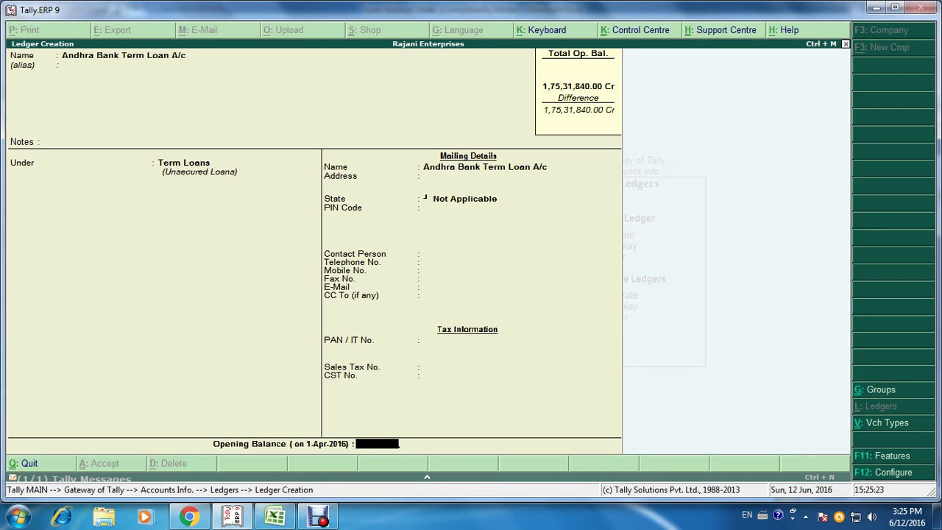
{"action": "type", "text": "8,54,000"}
{"action": "key", "text": "Return"}
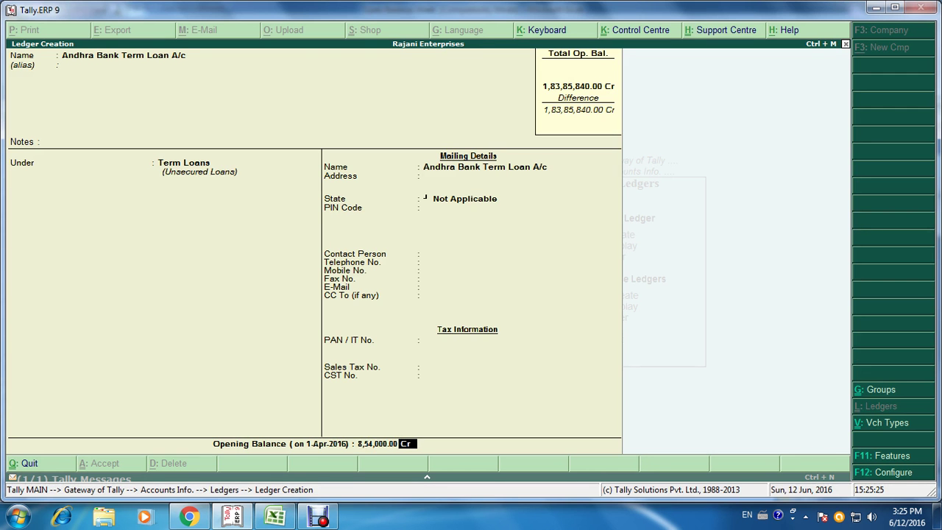
{"action": "key", "text": "Return"}
{"action": "key", "text": "alt+Tab"}
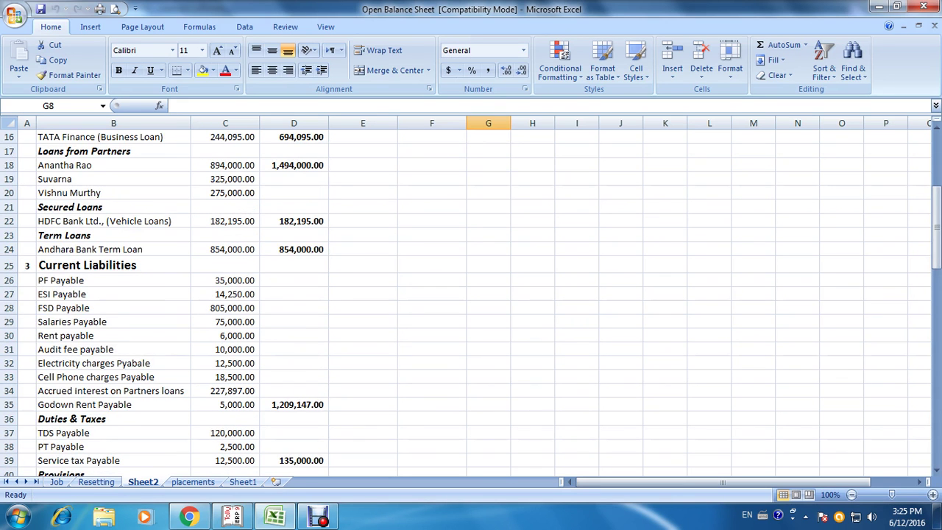
{"action": "scroll", "coordinate": [471, 302], "scroll_direction": "down", "scroll_amount": 3}
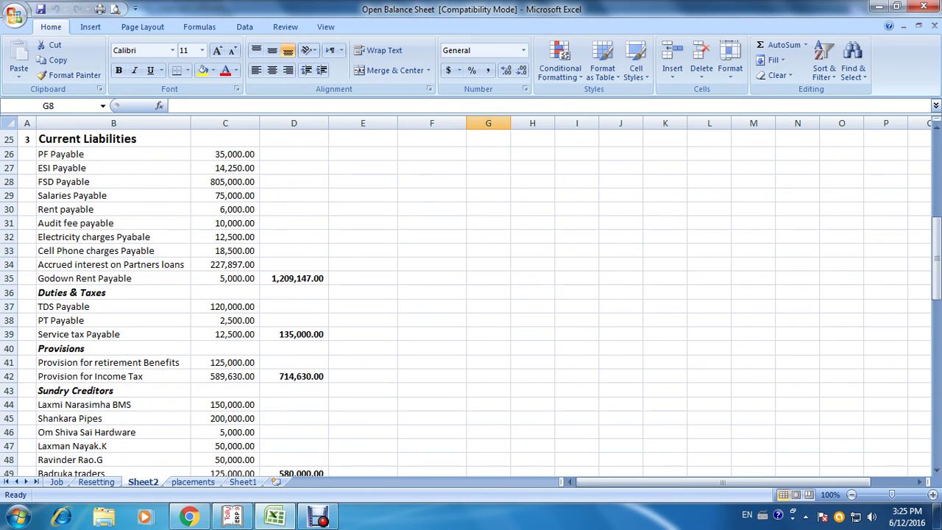
{"action": "scroll", "coordinate": [471, 302], "scroll_direction": "down", "scroll_amount": 2}
{"action": "scroll", "coordinate": [471, 302], "scroll_direction": "up", "scroll_amount": 3}
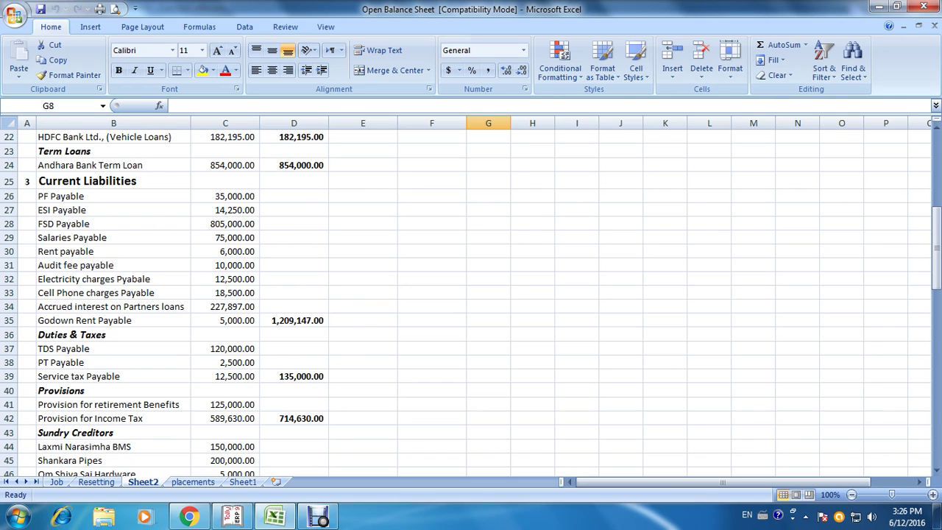
Step: Create Pf Payable A/c under Current Liabilities with a 35,000 Cr opening balance taken from Excel
{"action": "key", "text": "alt+Tab"}
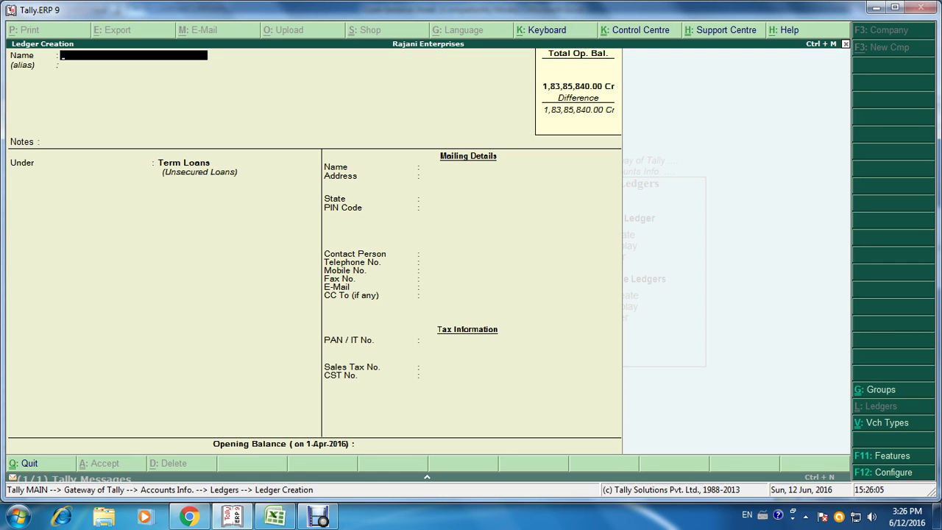
{"action": "type", "text": "Pf Payable a/c"}
{"action": "key", "text": "Return"}
{"action": "key", "text": "Return"}
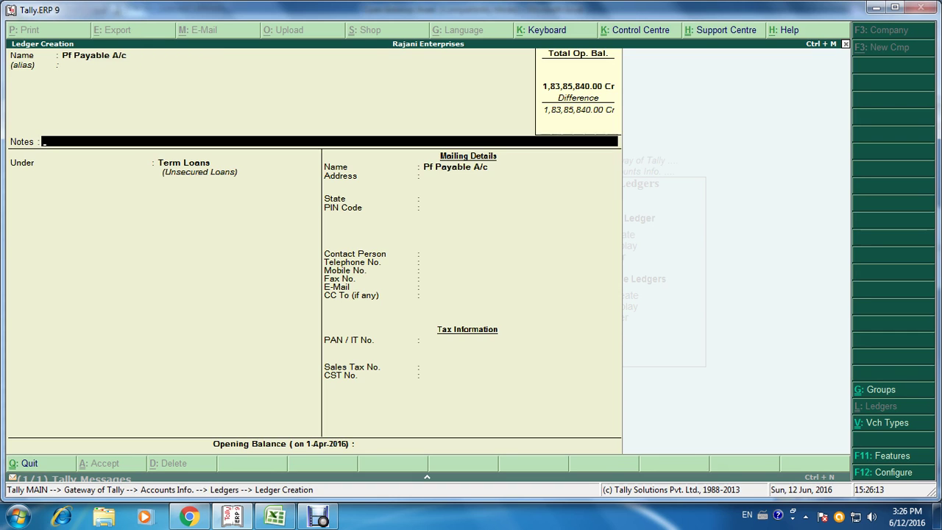
{"action": "key", "text": "Return"}
{"action": "type", "text": "Cu"}
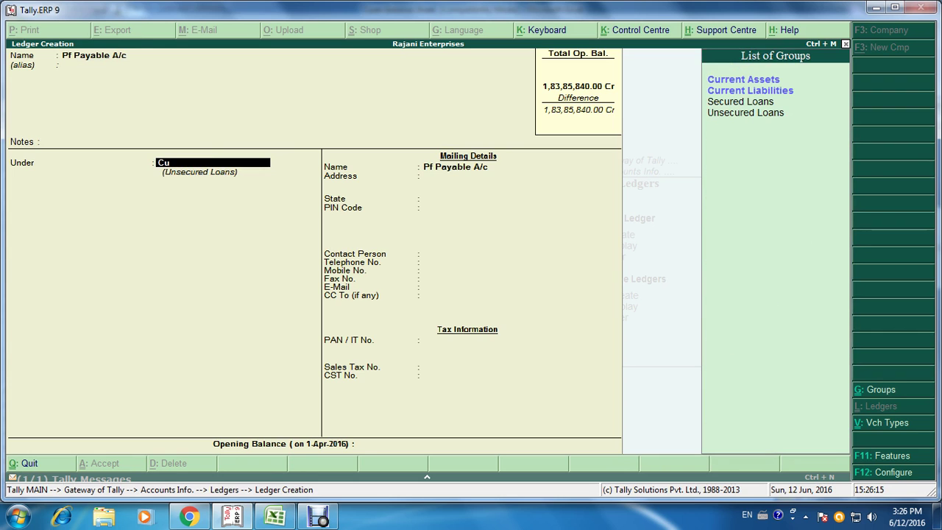
{"action": "key", "text": "Down"}
{"action": "key", "text": "Return"}
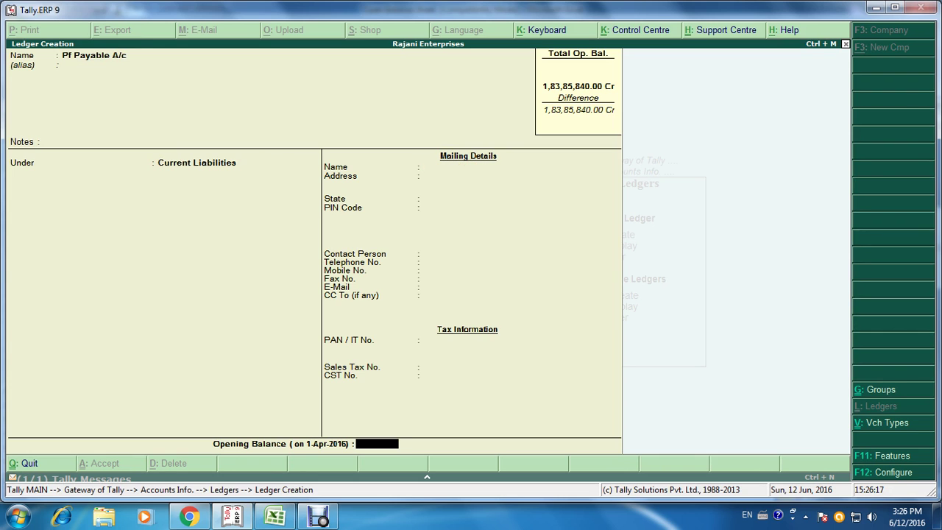
{"action": "key", "text": "alt+Tab"}
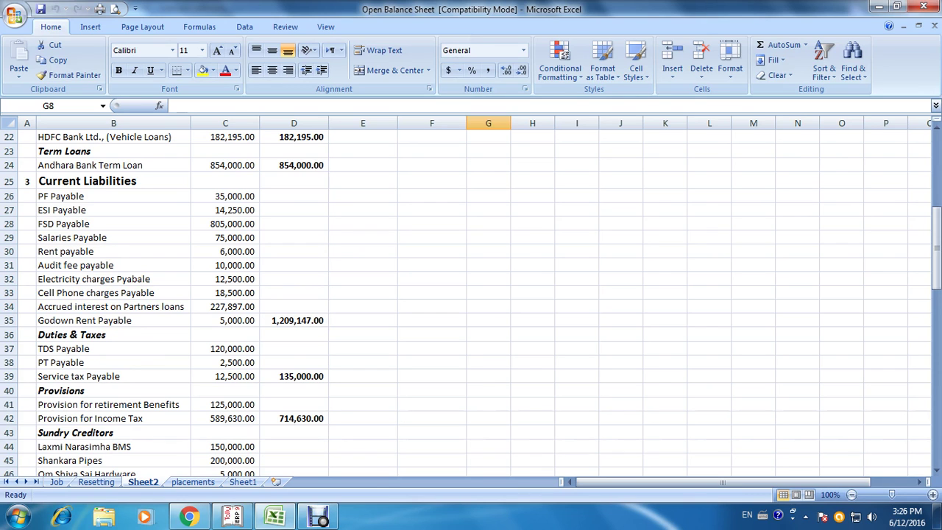
{"action": "key", "text": "alt+Tab"}
{"action": "type", "text": "35000"}
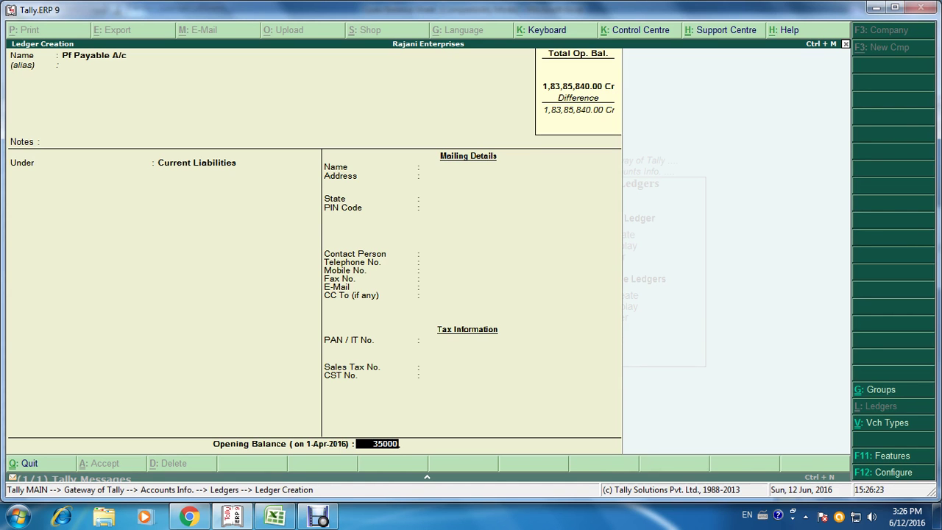
{"action": "key", "text": "Return"}
{"action": "key", "text": "Return"}
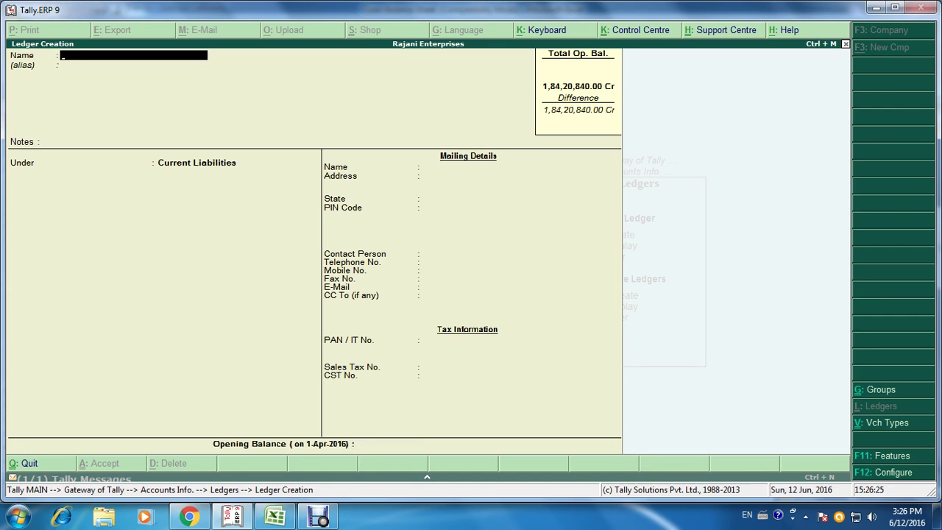
{"action": "key", "text": "alt+Tab"}
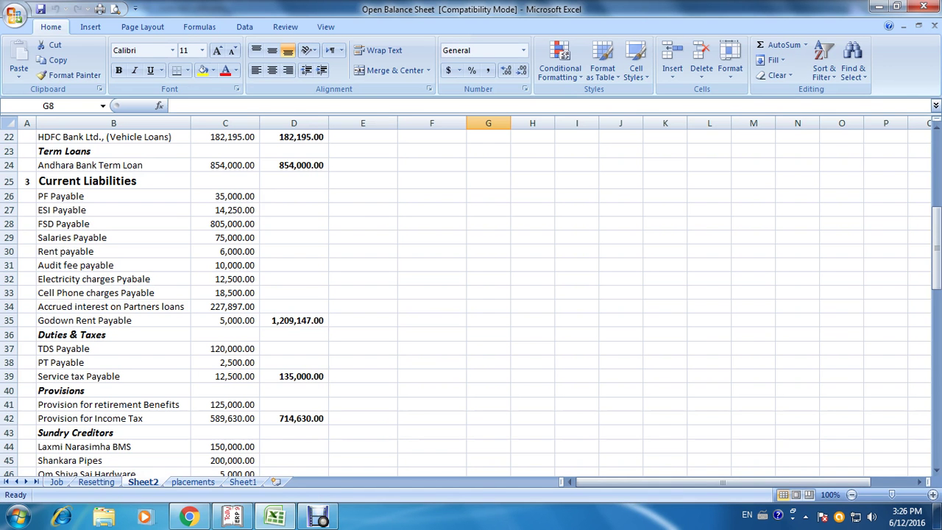
Step: Create ESI Payable A/c under Current Liabilities with a 14,250 Cr opening balance
{"action": "key", "text": "alt+Tab"}
{"action": "type", "text": "E"}
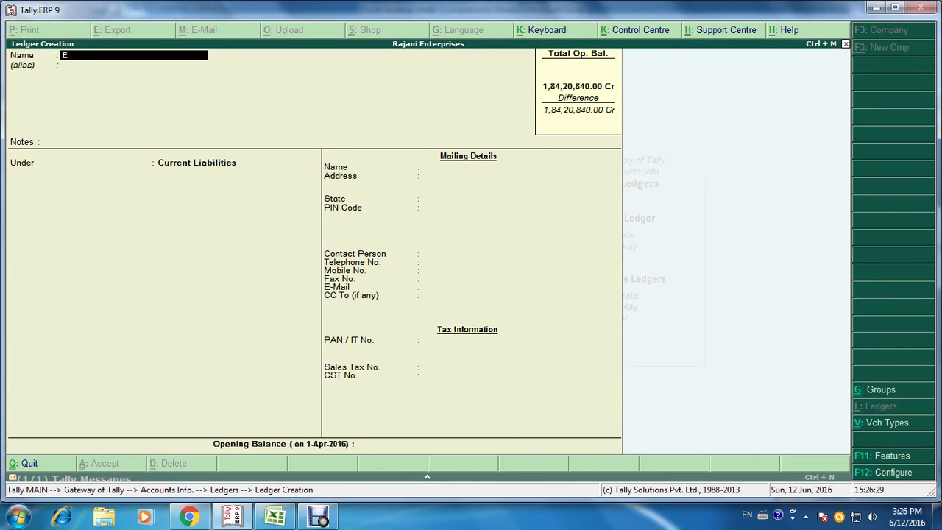
{"action": "type", "text": "SI Payab"}
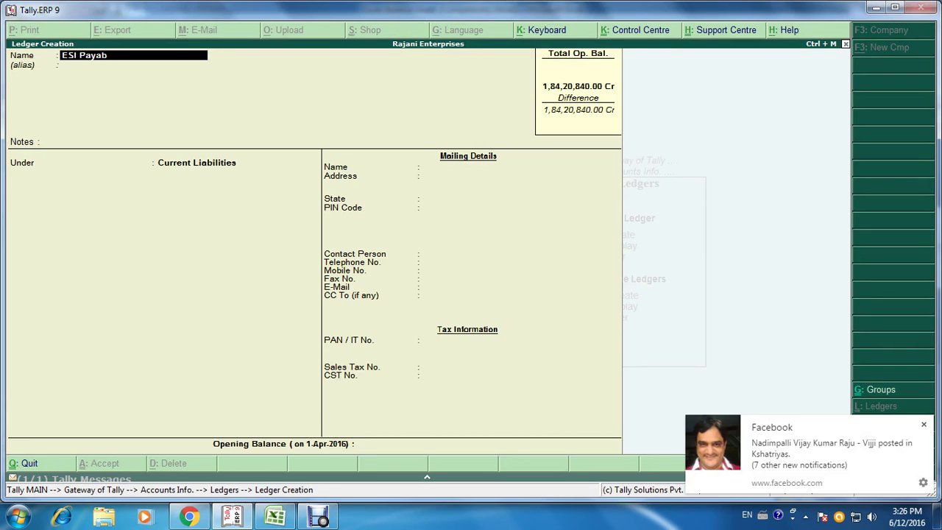
{"action": "type", "text": "le a/c"}
{"action": "key", "text": "Return"}
{"action": "key", "text": "Return"}
{"action": "key", "text": "Return"}
{"action": "key", "text": "Return"}
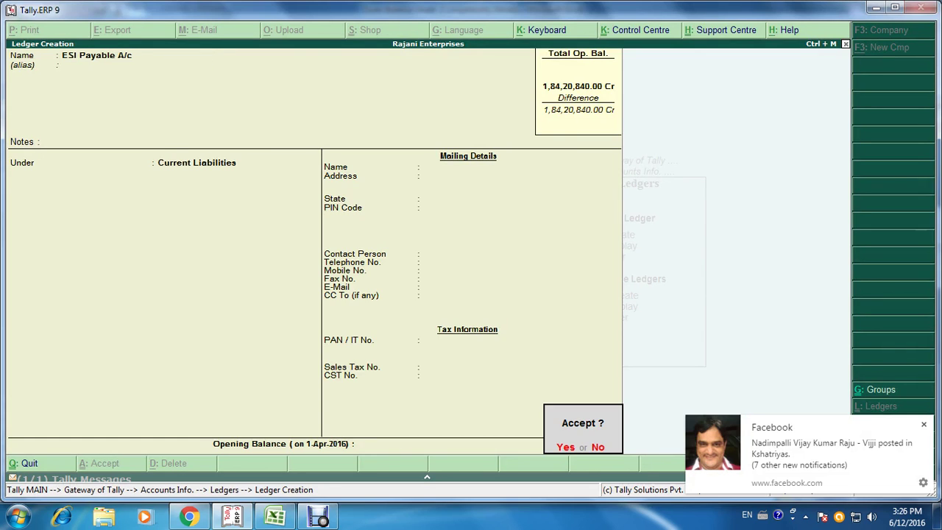
{"action": "key", "text": "Escape"}
{"action": "key", "text": "alt+Tab"}
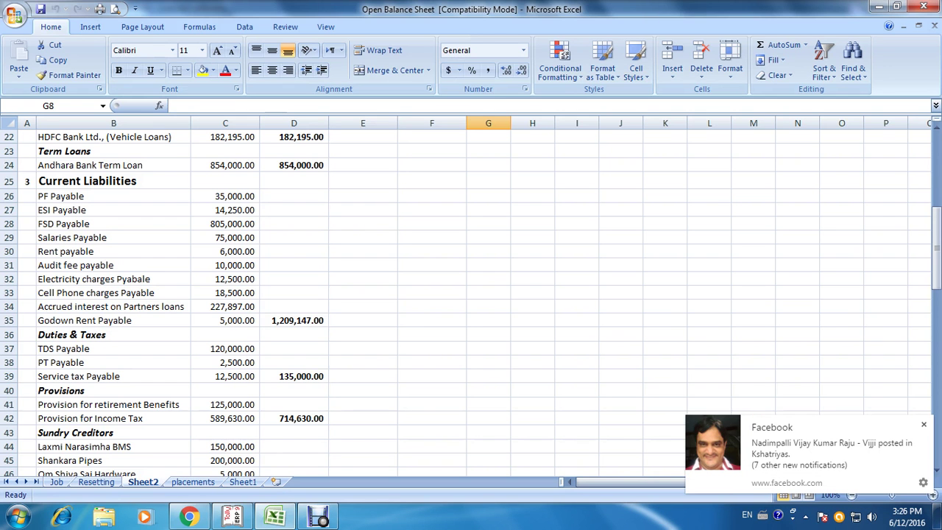
{"action": "key", "text": "alt+Tab"}
{"action": "type", "text": "14250"}
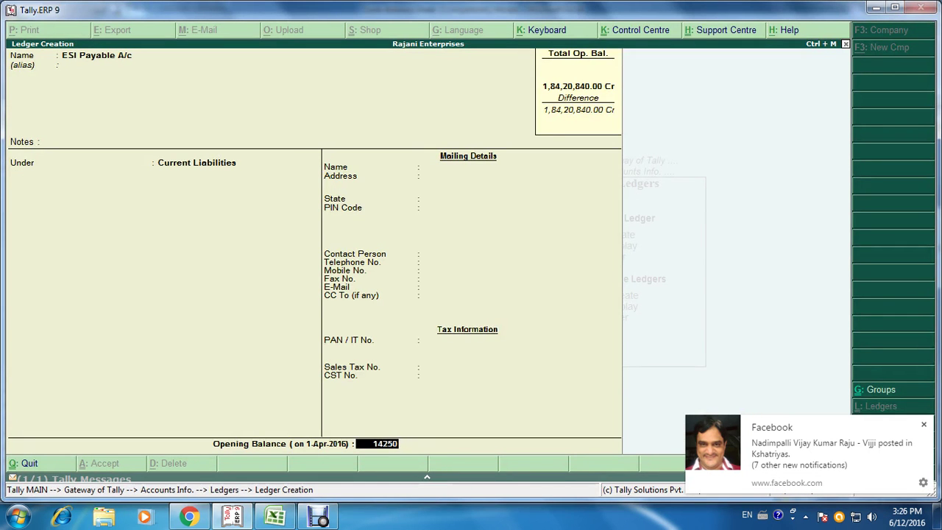
{"action": "key", "text": "Return"}
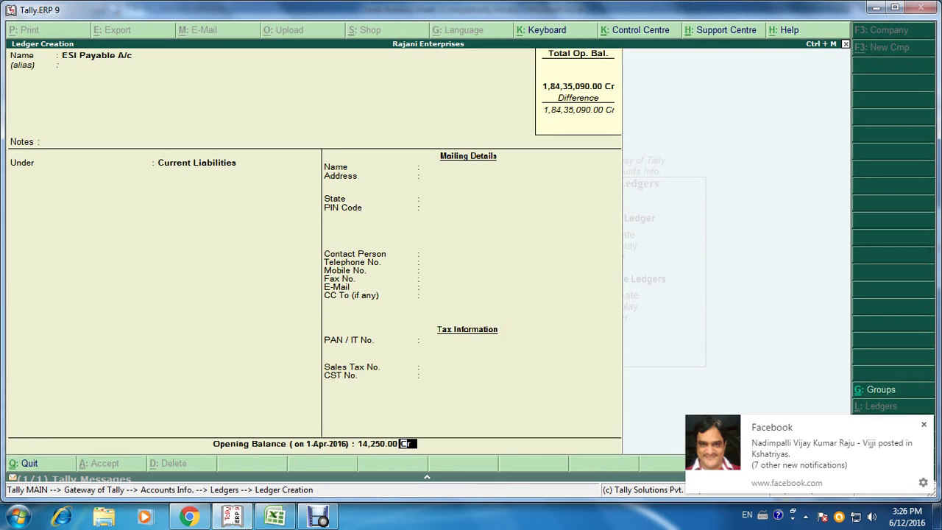
{"action": "key", "text": "Return"}
{"action": "key", "text": "Return"}
{"action": "key", "text": "alt+Tab"}
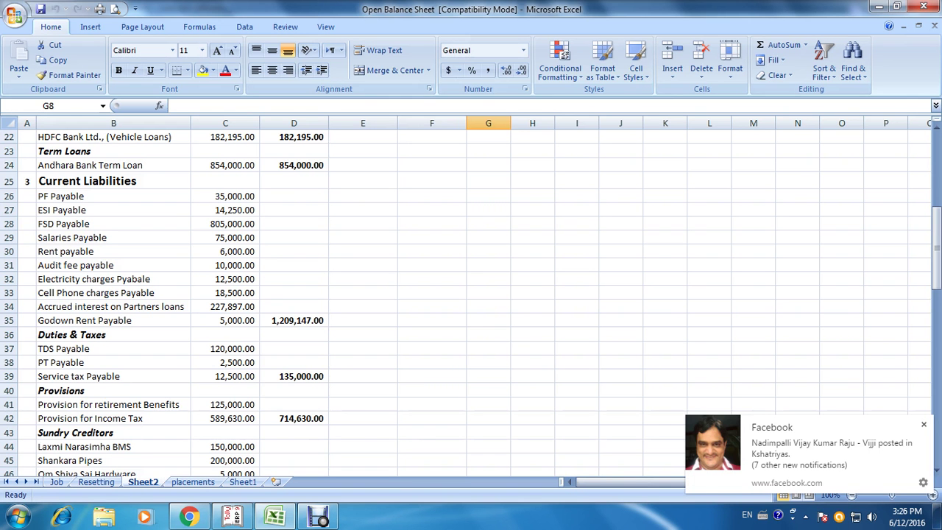
{"action": "key", "text": "alt+Tab"}
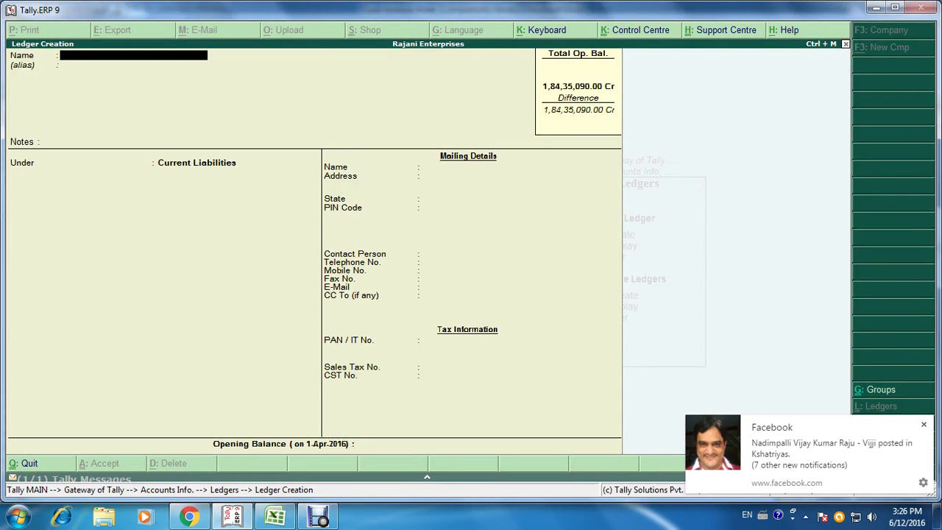
Step: Create FSD Payable A/c under Current Liabilities with an 8,05,000 Cr opening balance
{"action": "type", "text": "FSD Payable"}
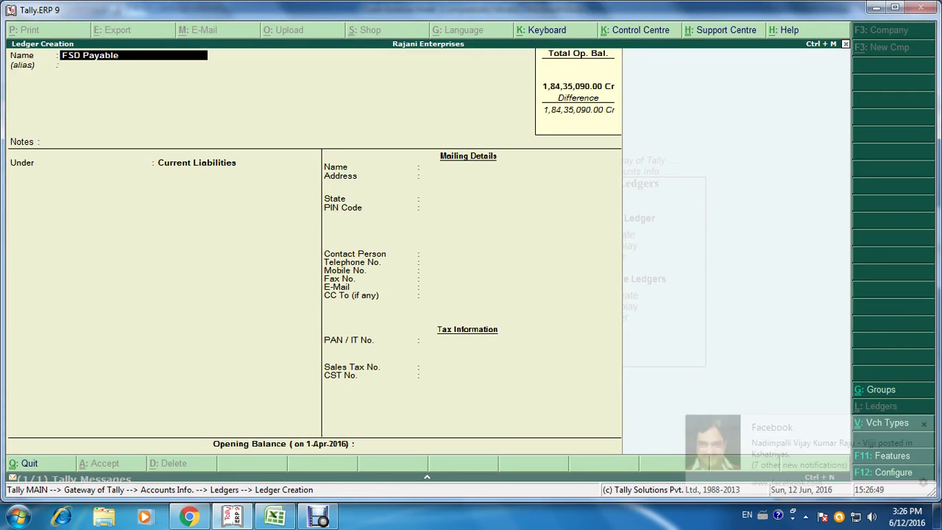
{"action": "type", "text": " a/c"}
{"action": "key", "text": "Return"}
{"action": "key", "text": "Return"}
{"action": "key", "text": "Return"}
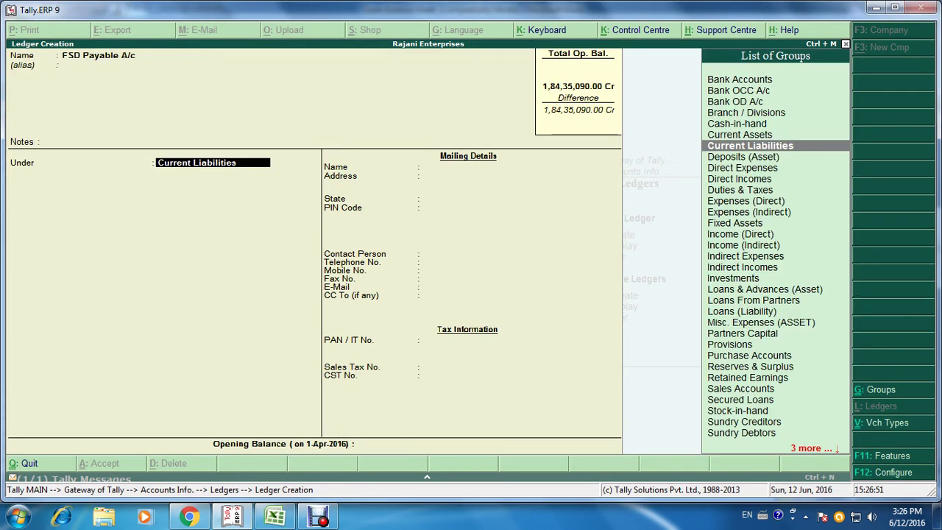
{"action": "key", "text": "Return"}
{"action": "key", "text": "alt+Tab"}
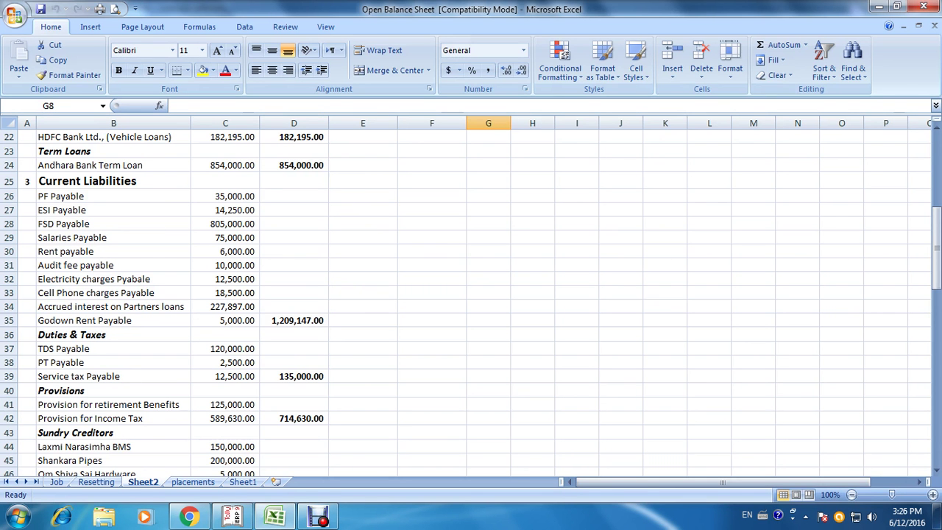
{"action": "key", "text": "alt+Tab"}
{"action": "type", "text": "8050"}
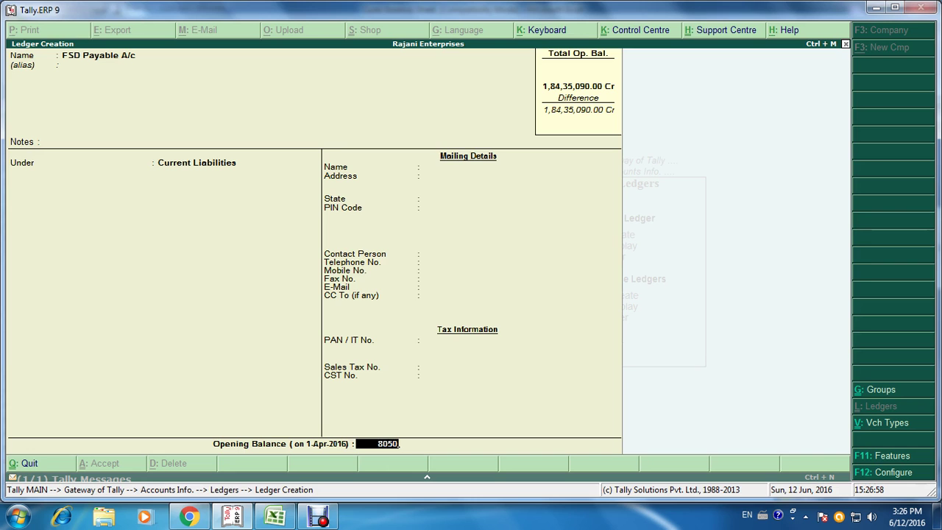
{"action": "type", "text": "00"}
{"action": "key", "text": "Return"}
{"action": "key", "text": "Return"}
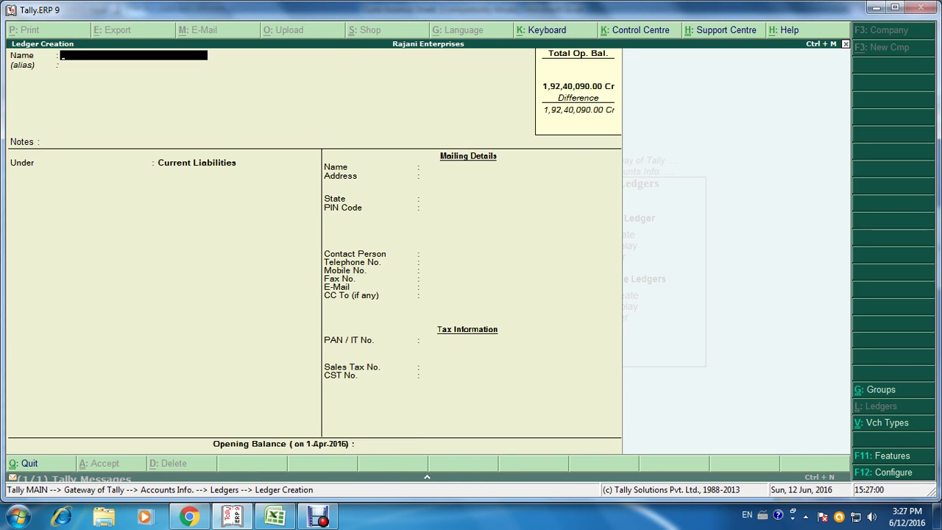
Step: Create Salaries Payable A/c under Current Liabilities with a 75,000 Cr opening balance
{"action": "key", "text": "alt+Tab"}
{"action": "key", "text": "alt+Tab"}
{"action": "type", "text": "Salaries Payab"}
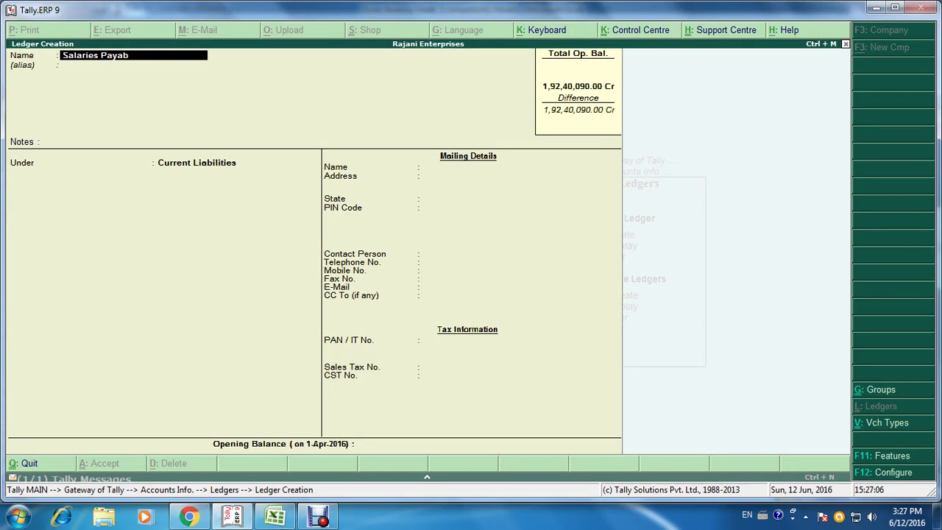
{"action": "type", "text": "le a/c"}
{"action": "key", "text": "Return"}
{"action": "key", "text": "Return"}
{"action": "key", "text": "Return"}
{"action": "key", "text": "Return"}
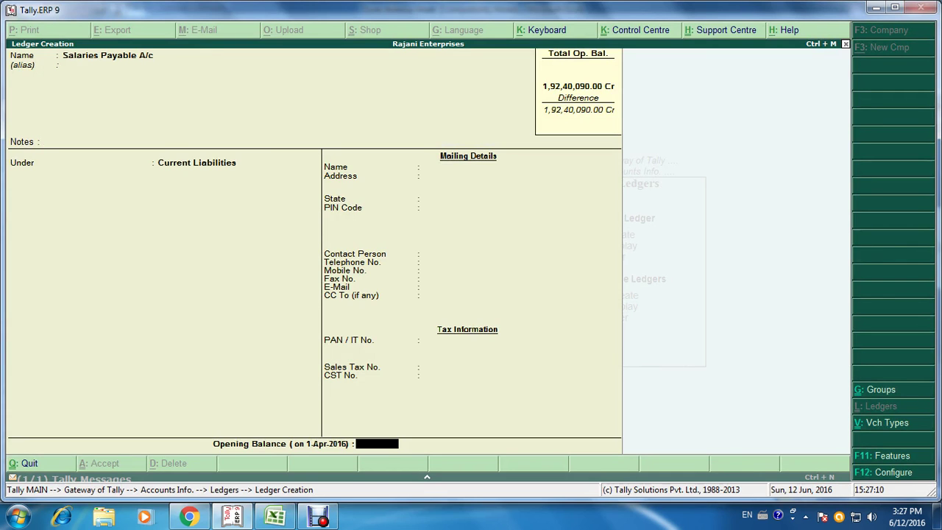
{"action": "key", "text": "alt+Tab"}
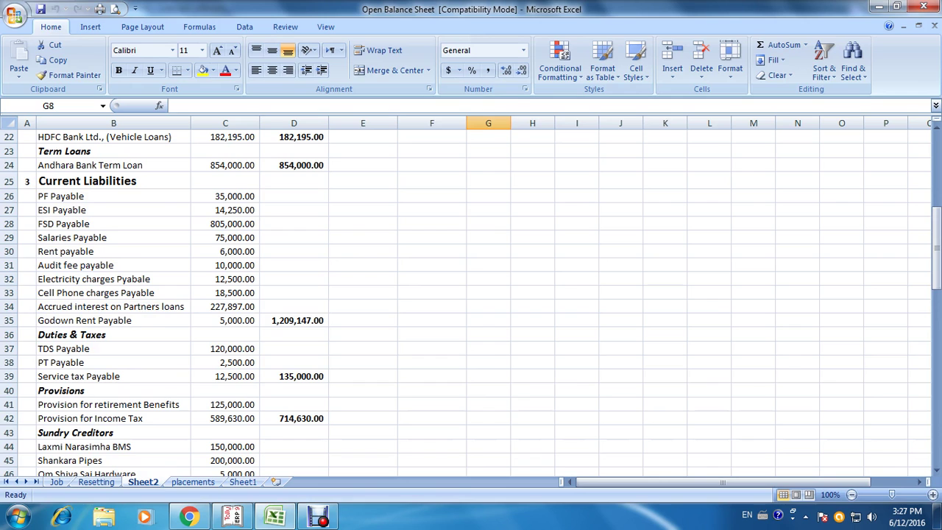
{"action": "key", "text": "alt+Tab"}
{"action": "type", "text": "75000"}
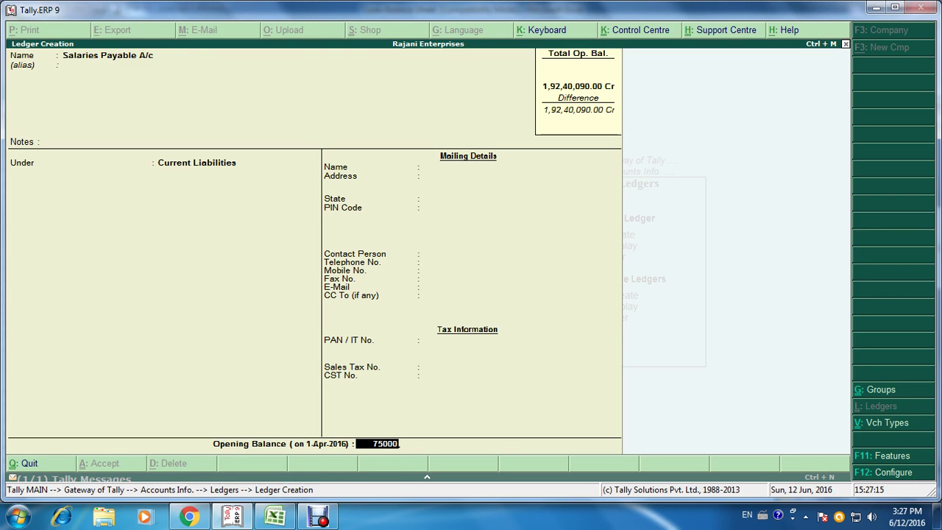
{"action": "key", "text": "Return"}
{"action": "key", "text": "Return"}
{"action": "key", "text": "Return"}
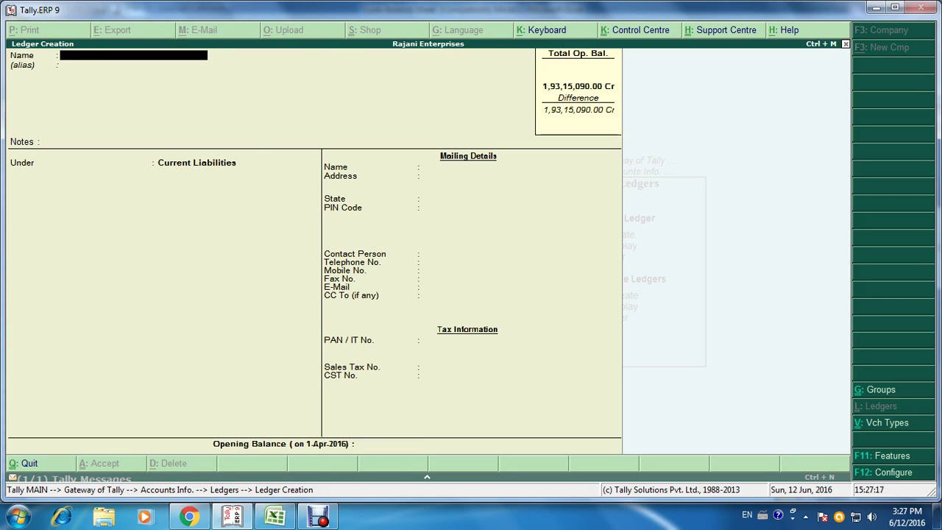
Step: Create Rent Payable A/c under Current Liabilities with a 6,000 Cr opening balance
{"action": "key", "text": "alt+Tab"}
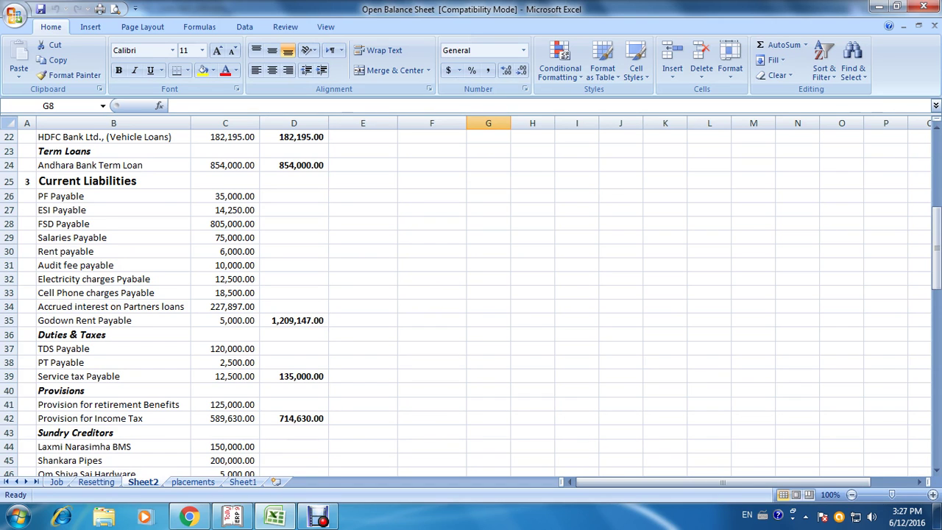
{"action": "key", "text": "alt+Tab"}
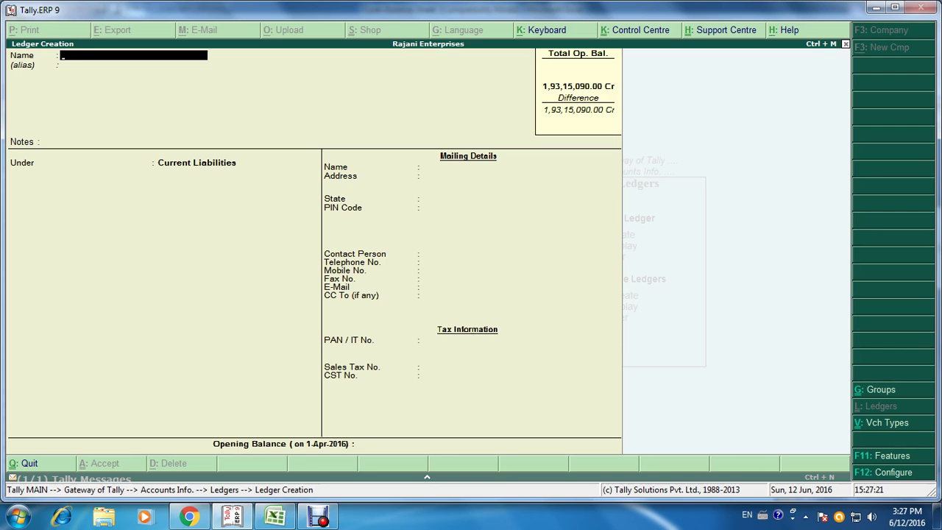
{"action": "type", "text": "Rent Payable a/c"}
{"action": "key", "text": "Return"}
{"action": "key", "text": "Return"}
{"action": "key", "text": "Return"}
{"action": "key", "text": "Return"}
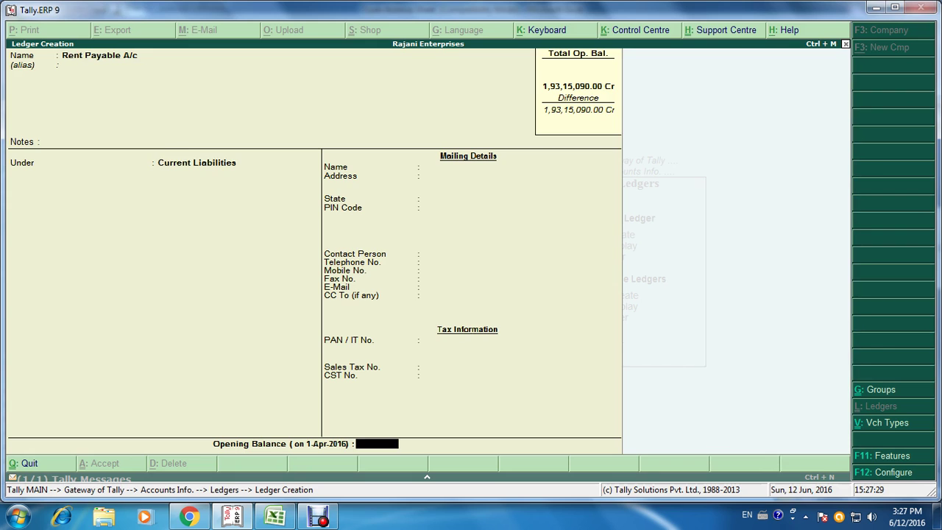
{"action": "type", "text": "6000"}
{"action": "key", "text": "Return"}
{"action": "key", "text": "ctrl+a"}
{"action": "key", "text": "alt+Tab"}
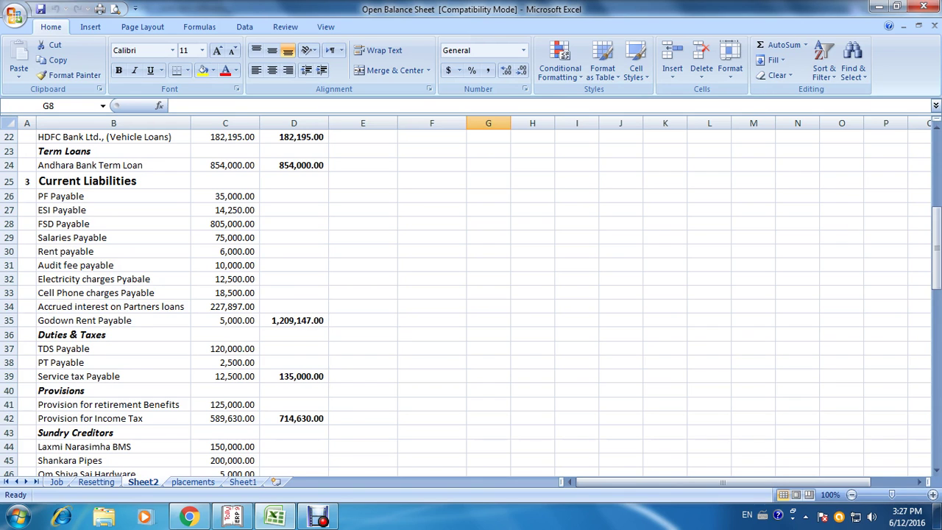
{"action": "key", "text": "alt+Tab"}
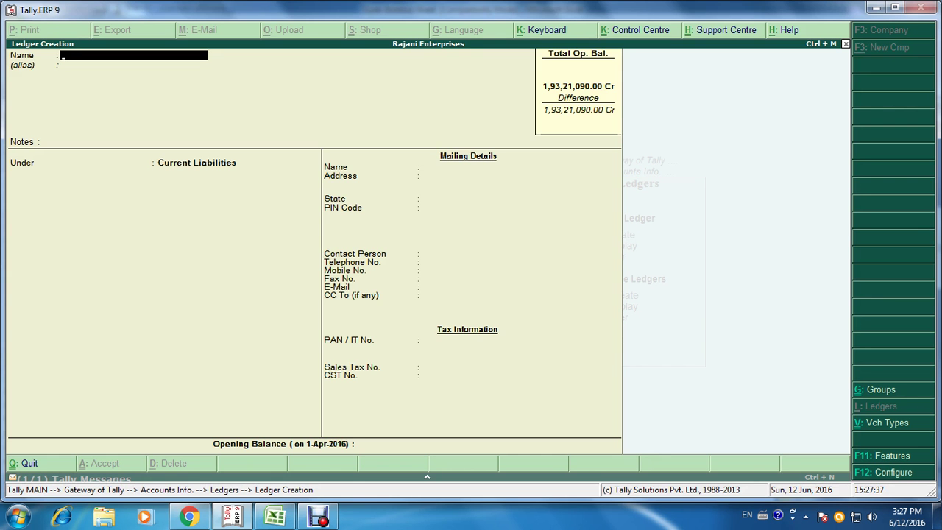
Step: Create Audit Fee Payable A/c under Current Liabilities with a 10,000 Cr opening balance
{"action": "type", "text": "Audit Dfe"}
{"action": "type", "text": "e"}
{"action": "key", "text": "BackSpace"}
{"action": "key", "text": "BackSpace"}
{"action": "key", "text": "BackSpace"}
{"action": "key", "text": "BackSpace"}
{"action": "type", "text": "d"}
{"action": "key", "text": "BackSpace"}
{"action": "type", "text": "Fee Payable"}
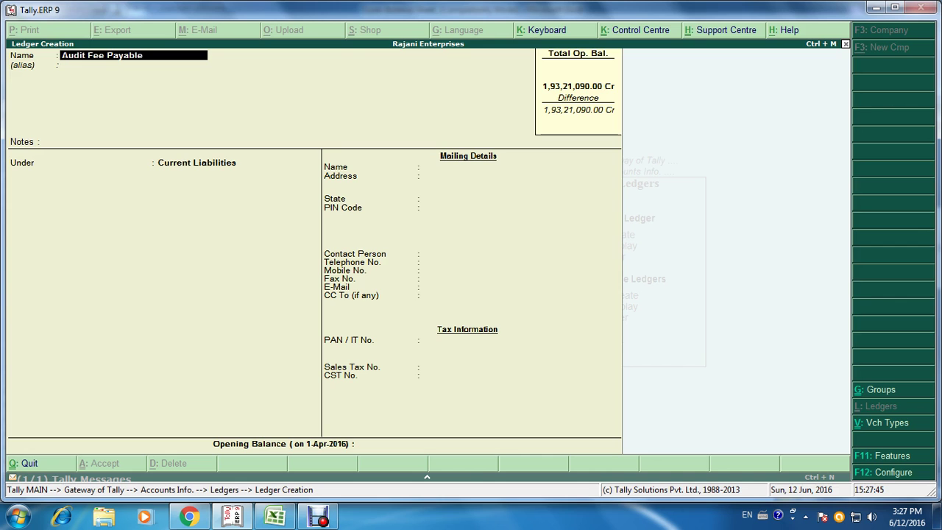
{"action": "type", "text": " a/c"}
{"action": "key", "text": "Return"}
{"action": "key", "text": "Return"}
{"action": "key", "text": "Return"}
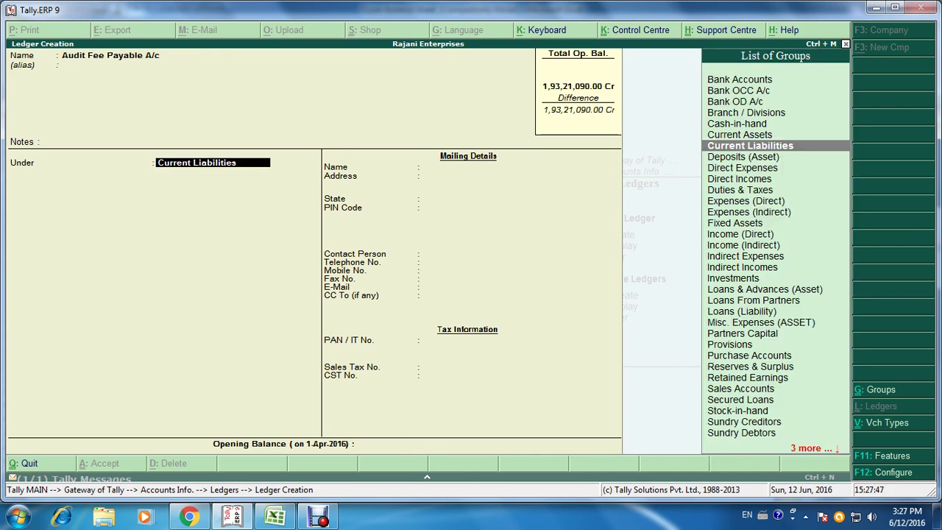
{"action": "key", "text": "alt+Tab"}
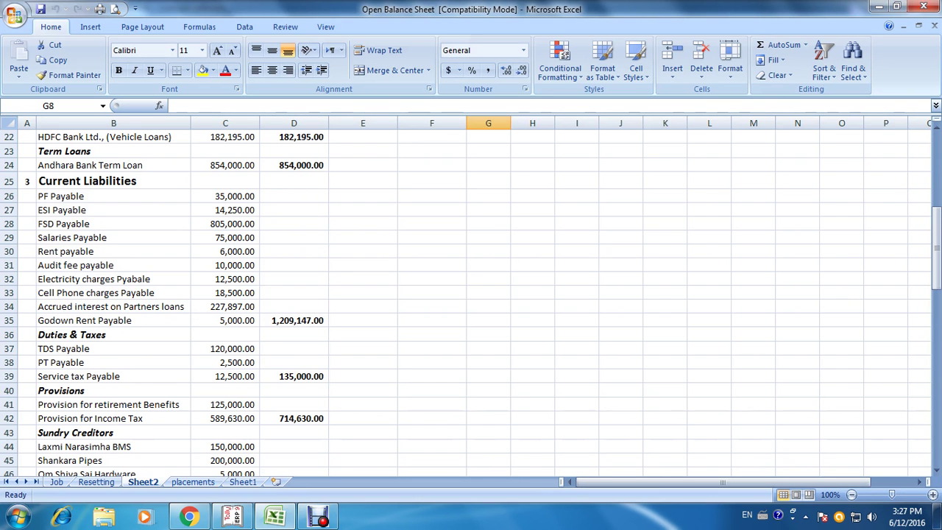
{"action": "key", "text": "alt+Tab"}
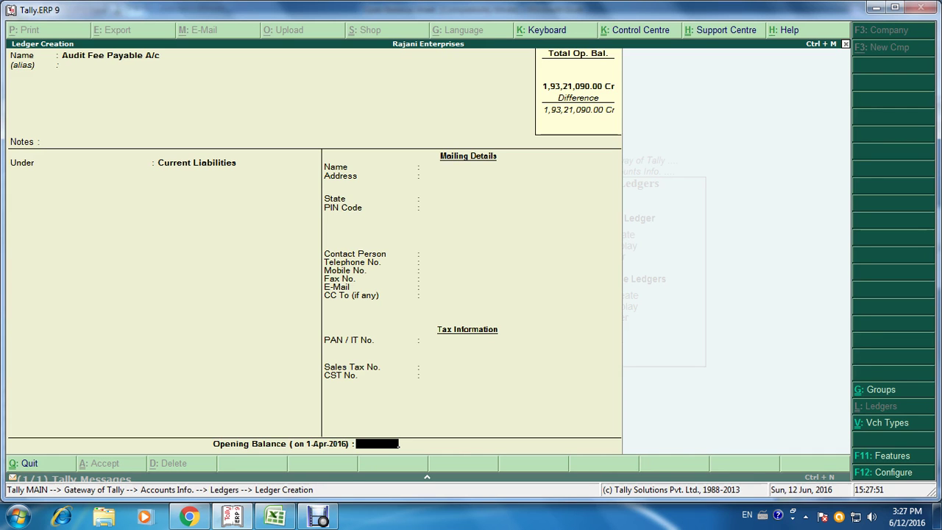
{"action": "type", "text": "10000"}
{"action": "key", "text": "Return"}
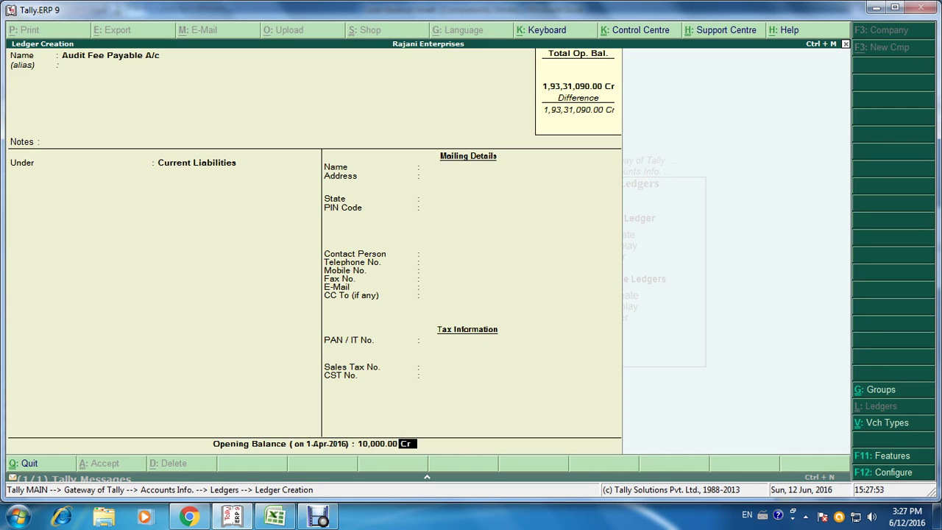
{"action": "key", "text": "Return"}
{"action": "key", "text": "Return"}
Step: Create Electricity Charges Payable A/c with a 12,500 Cr opening balance
{"action": "key", "text": "alt+Tab"}
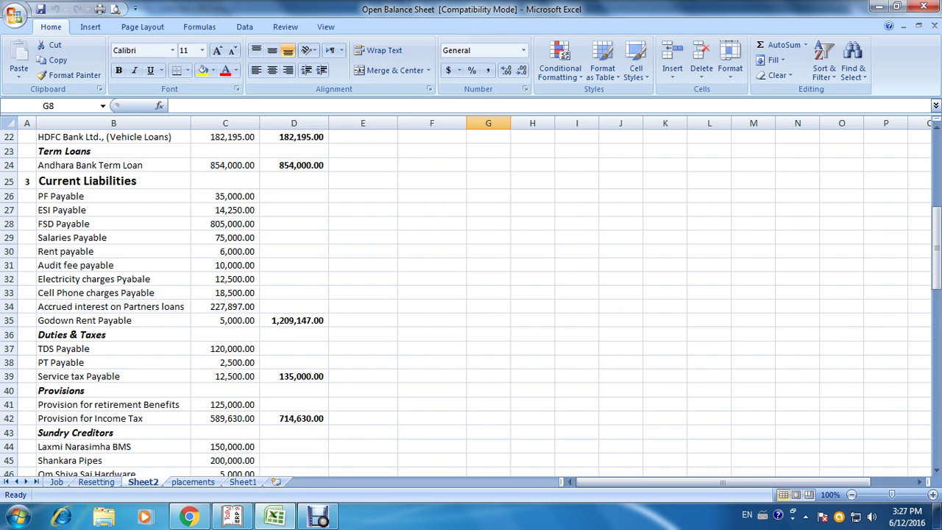
{"action": "key", "text": "alt+Tab"}
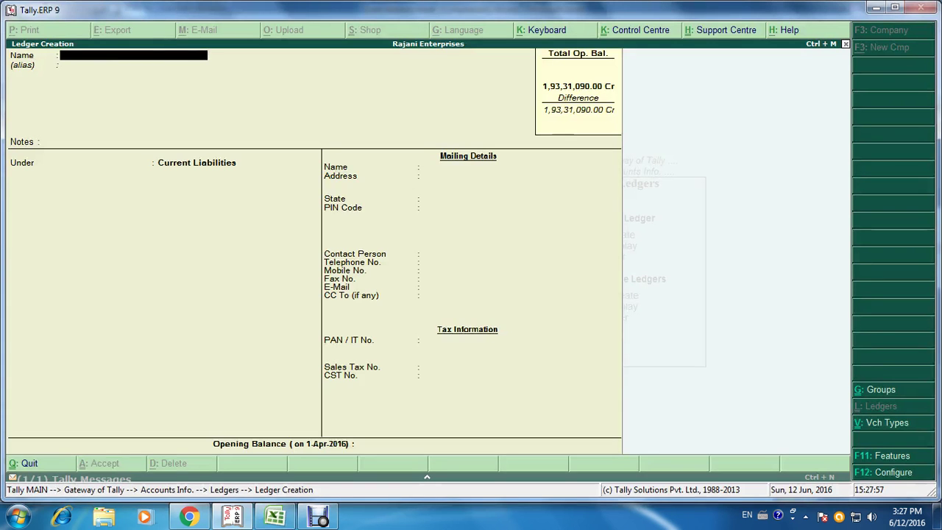
{"action": "type", "text": "Electricity c"}
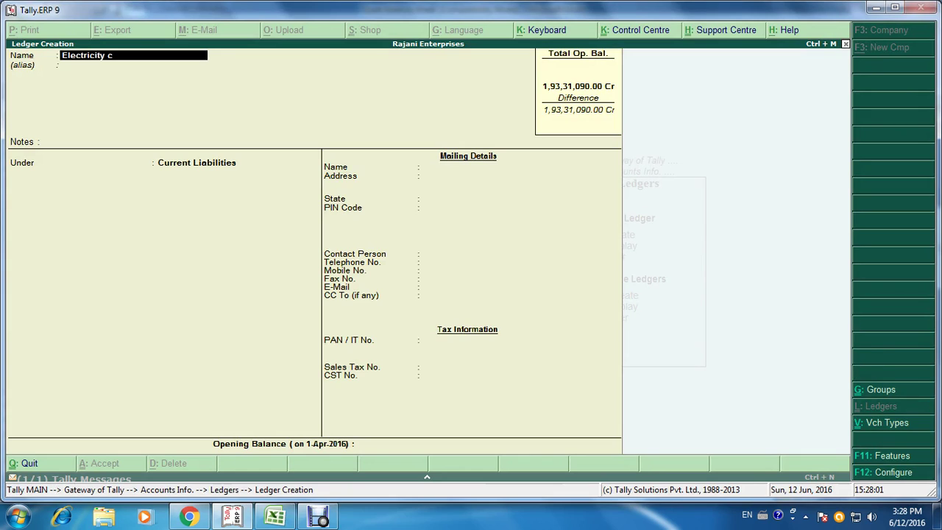
{"action": "type", "text": "harges Payable a/c"}
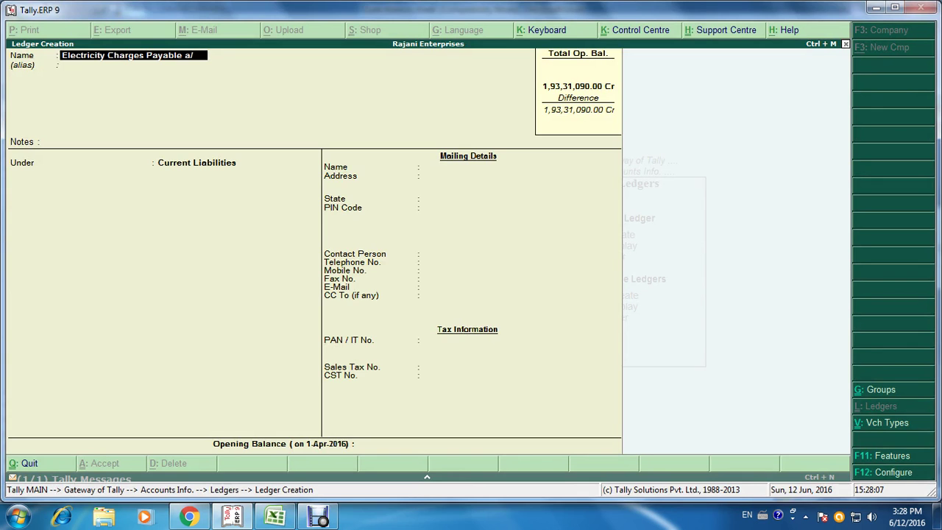
{"action": "key", "text": "Return"}
{"action": "key", "text": "Return"}
{"action": "key", "text": "Return"}
{"action": "key", "text": "Return"}
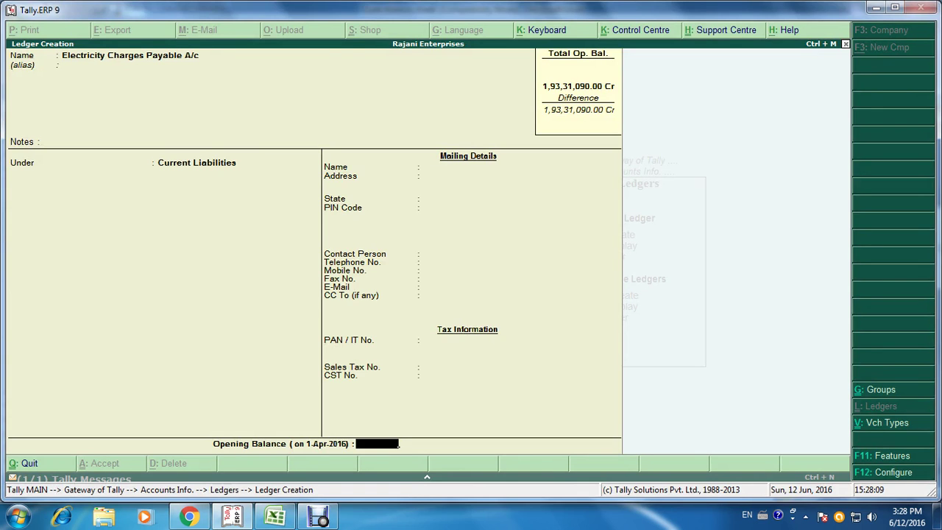
{"action": "key", "text": "alt+Tab"}
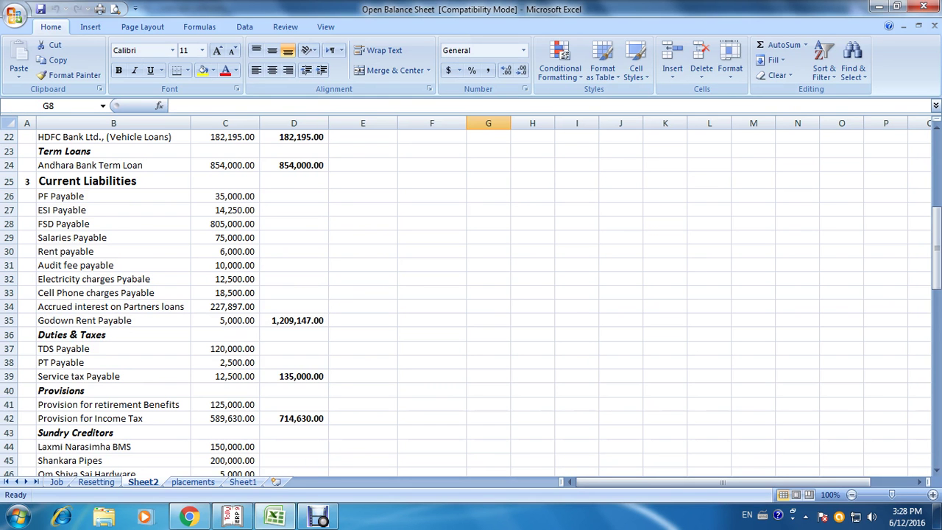
{"action": "key", "text": "alt+Tab"}
{"action": "type", "text": "12"}
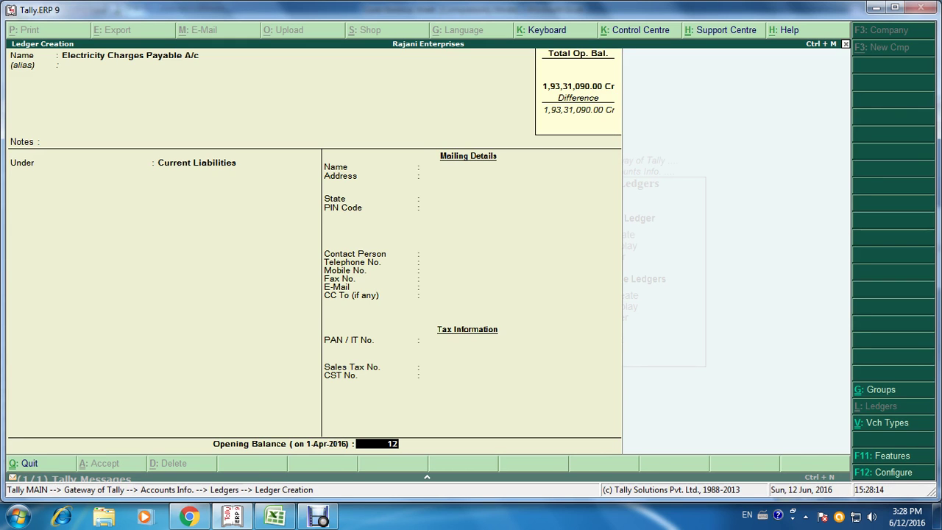
{"action": "type", "text": "5000"}
{"action": "key", "text": "Return"}
{"action": "key", "text": "Return"}
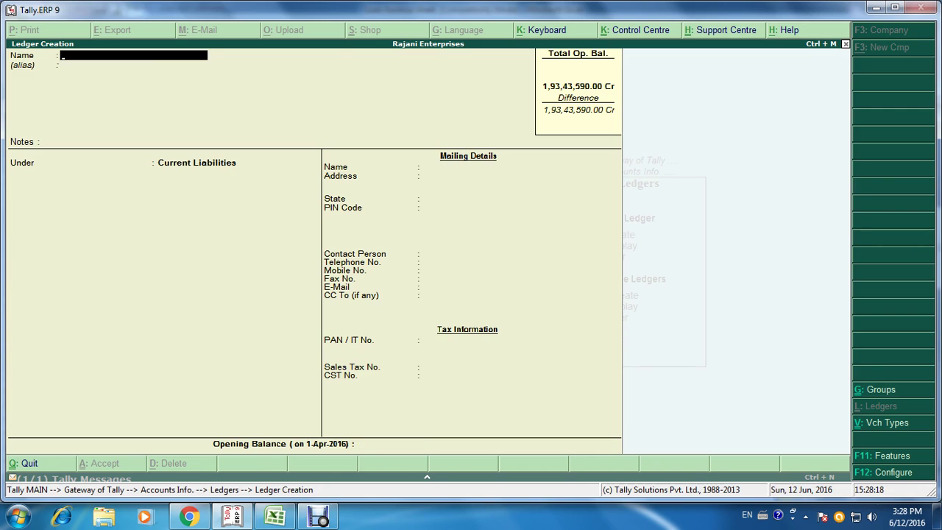
Step: Create Cell Phone Charges Payable A/c and enter an 18,500 Cr opening balance
{"action": "key", "text": "alt+Tab"}
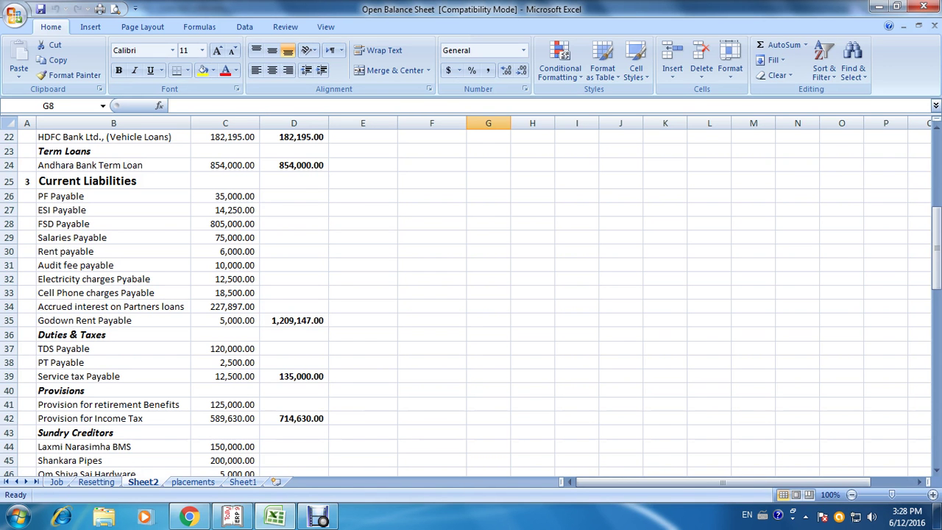
{"action": "key", "text": "alt+Tab"}
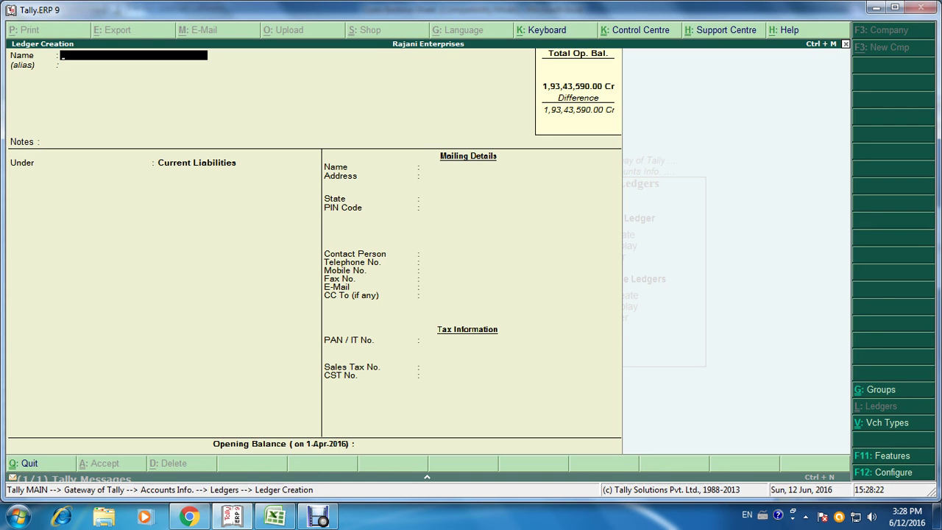
{"action": "type", "text": "Cell Phone Charg"}
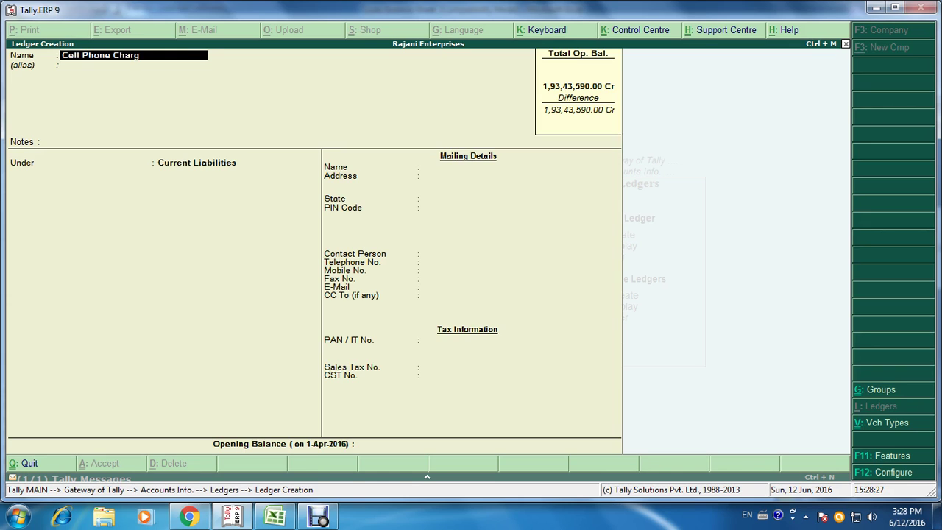
{"action": "type", "text": "es Payable a/c"}
{"action": "key", "text": "Return"}
{"action": "key", "text": "Return"}
{"action": "key", "text": "Return"}
{"action": "key", "text": "Return"}
{"action": "type", "text": "18500"}
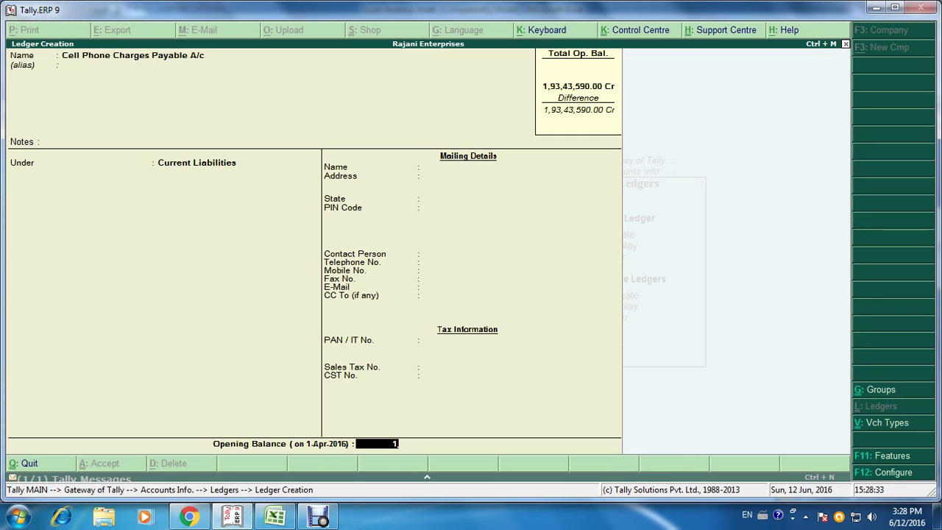
{"action": "key", "text": "Return"}
{"action": "key", "text": "Return"}
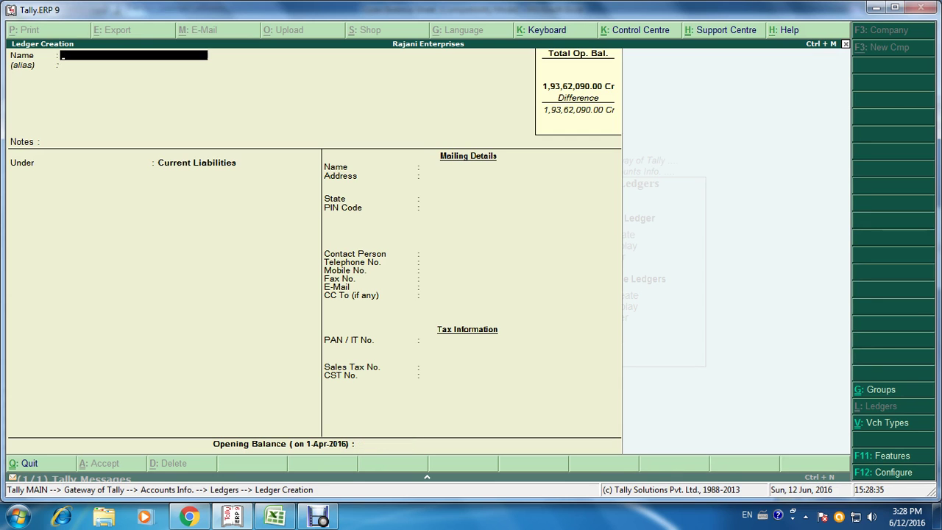
Step: Create Accrued Interest on Partners Loans A/c with a 2,27,897 Cr opening balance
{"action": "key", "text": "alt+Tab"}
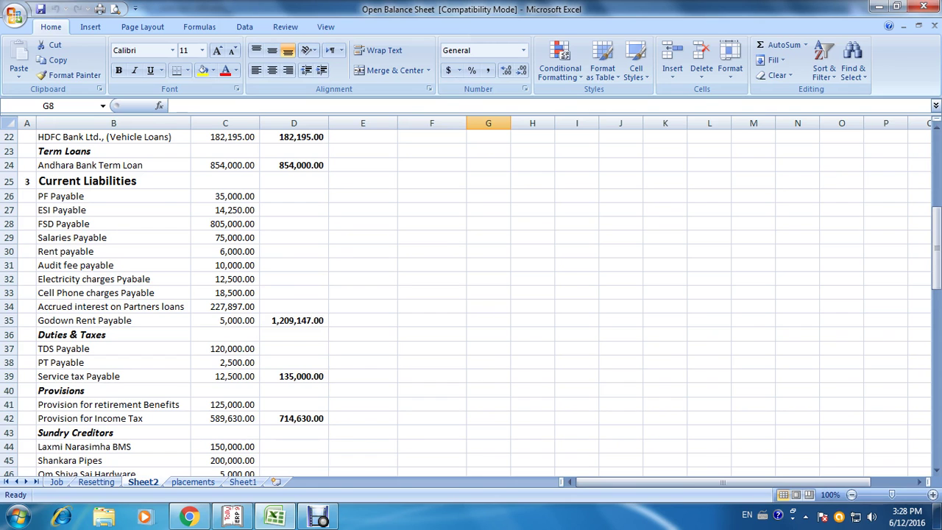
{"action": "key", "text": "alt+Tab"}
{"action": "type", "text": "As"}
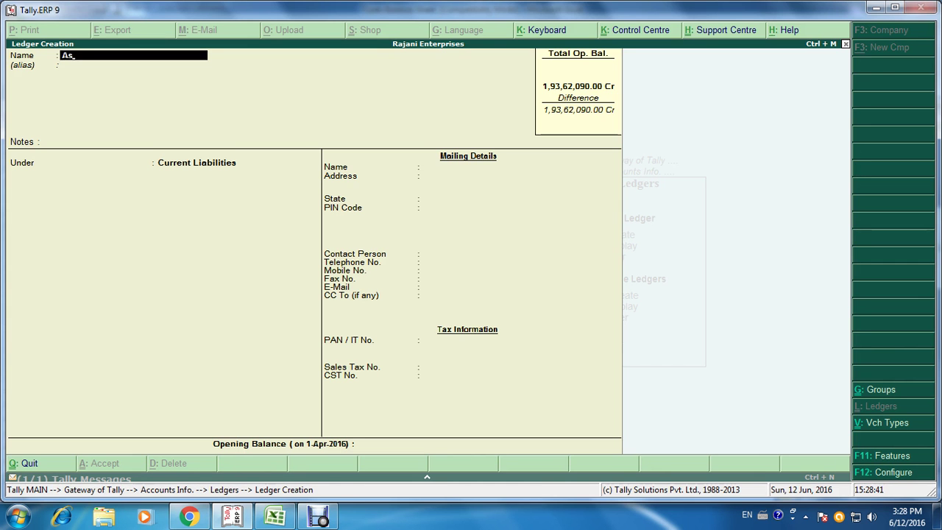
{"action": "key", "text": "BackSpace"}
{"action": "type", "text": "ccrued Interest on Part"}
{"action": "type", "text": "rs Loans"}
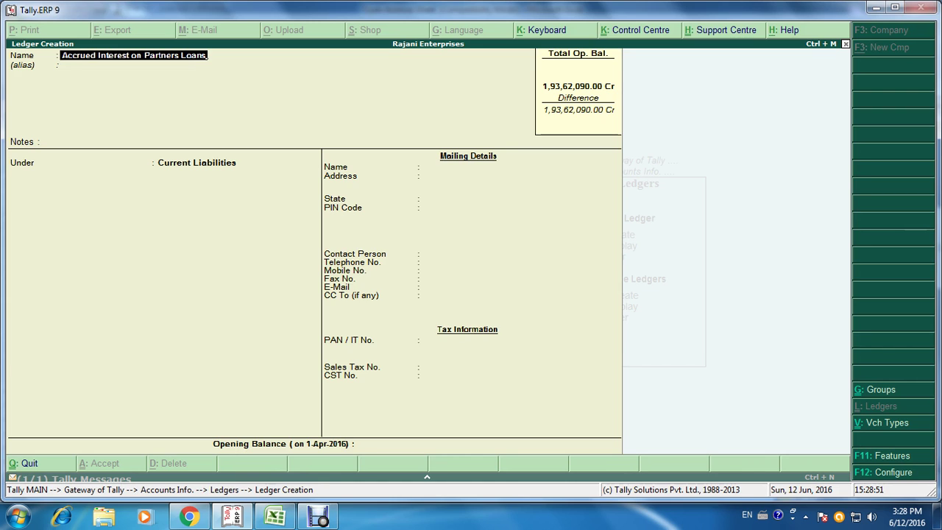
{"action": "type", "text": " A/c"}
{"action": "key", "text": "Return"}
{"action": "key", "text": "Return"}
{"action": "key", "text": "Return"}
{"action": "key", "text": "Return"}
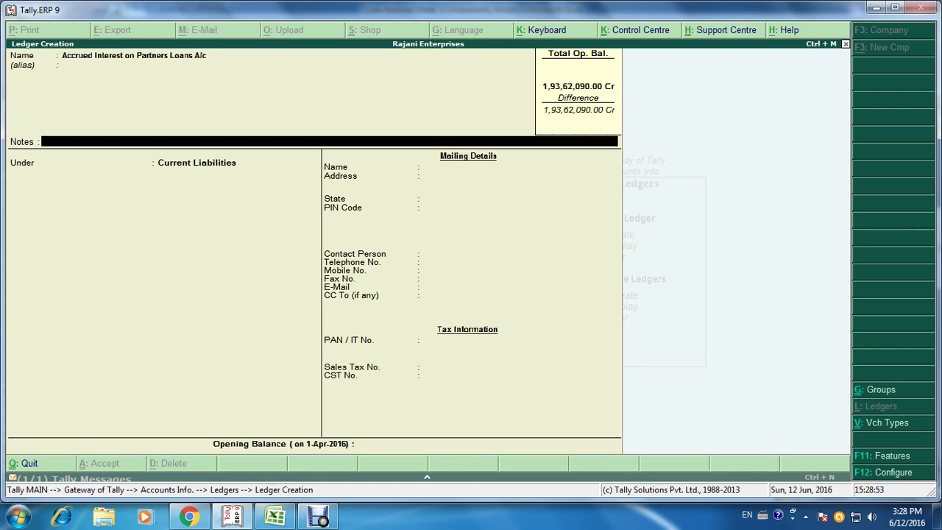
{"action": "key", "text": "alt+Tab"}
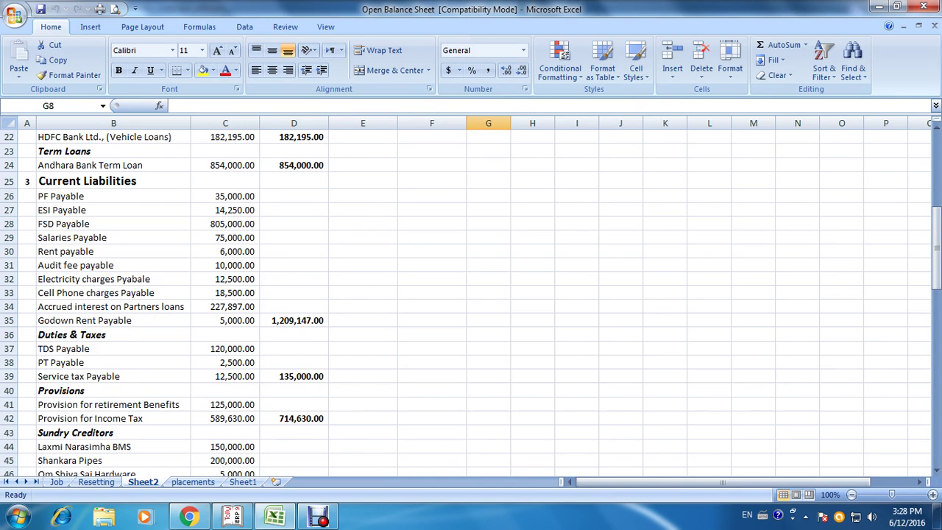
{"action": "key", "text": "alt+Tab"}
{"action": "type", "text": "2,27,"}
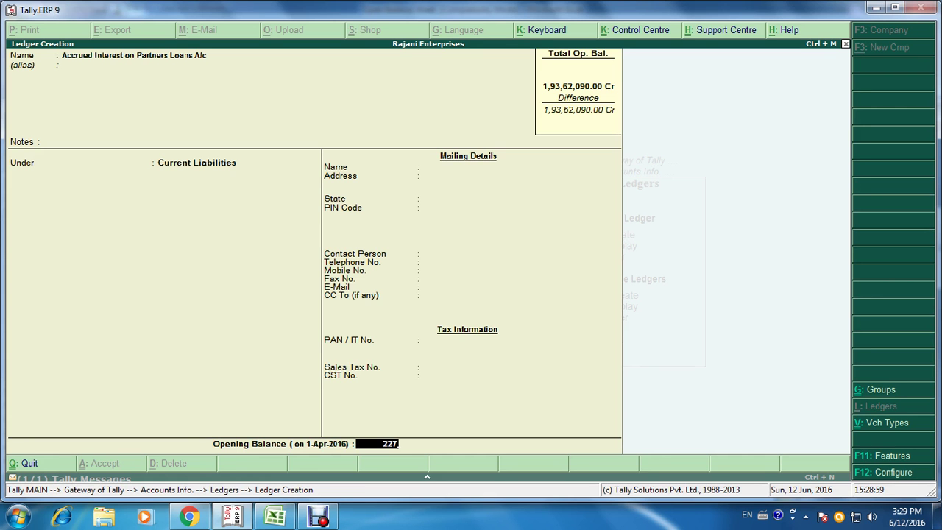
{"action": "type", "text": "897"}
{"action": "key", "text": "Return"}
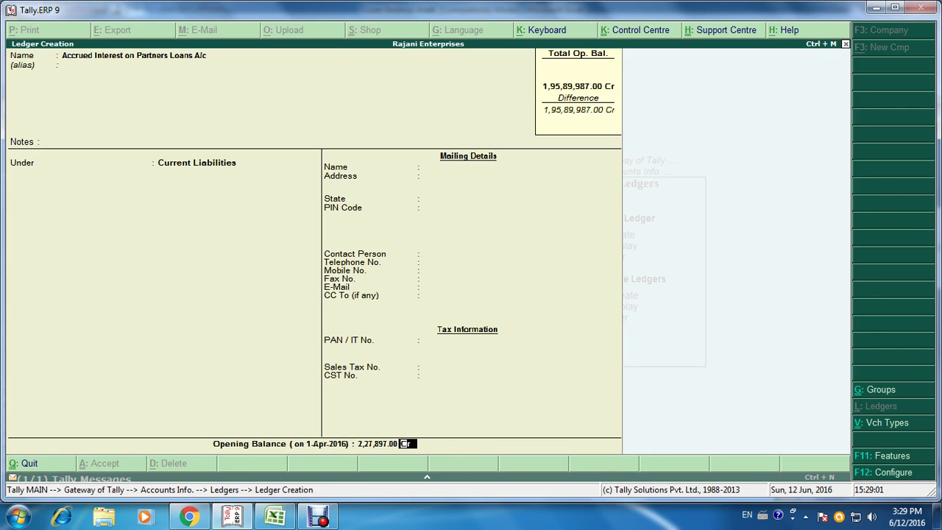
{"action": "key", "text": "ctrl+a"}
Step: Create Godown Rent Payable A/c under Current Liabilities with a 5,000 Cr opening balance
{"action": "key", "text": "alt+Tab"}
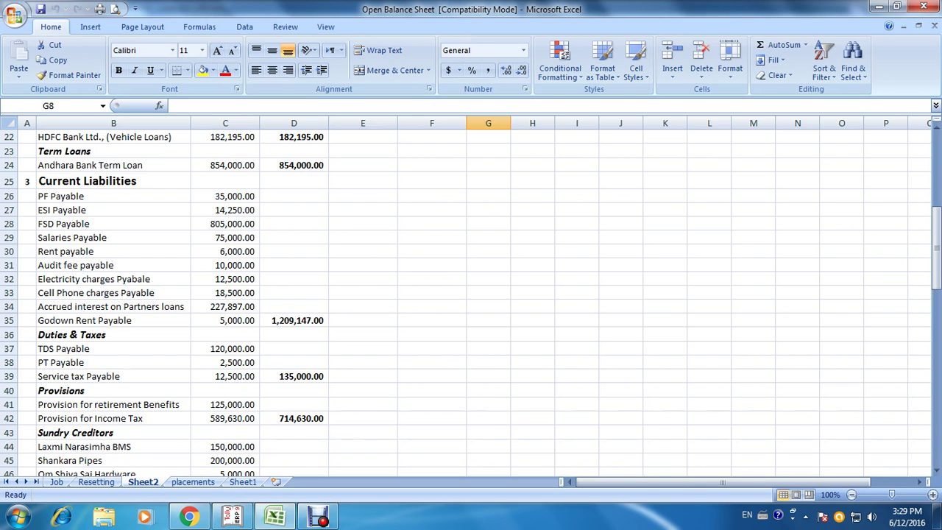
{"action": "key", "text": "alt+Tab"}
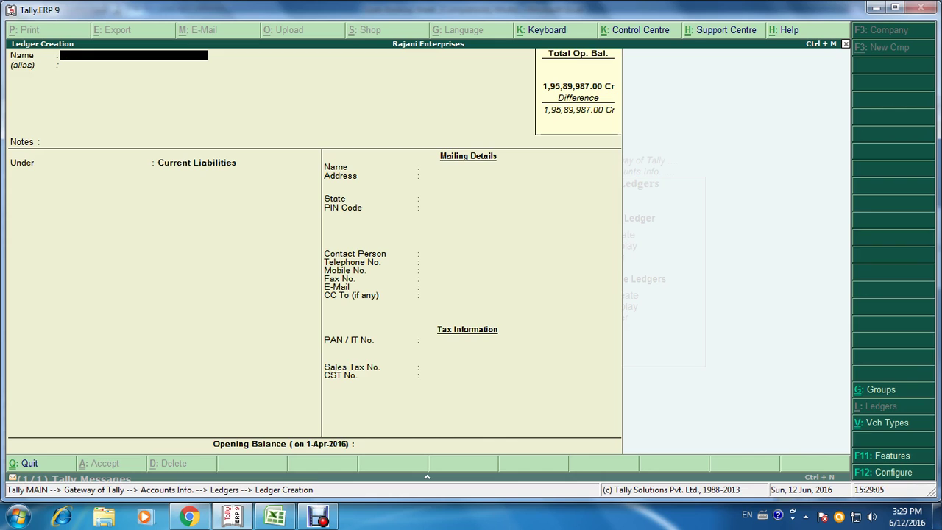
{"action": "type", "text": "Godown Rent Payable"}
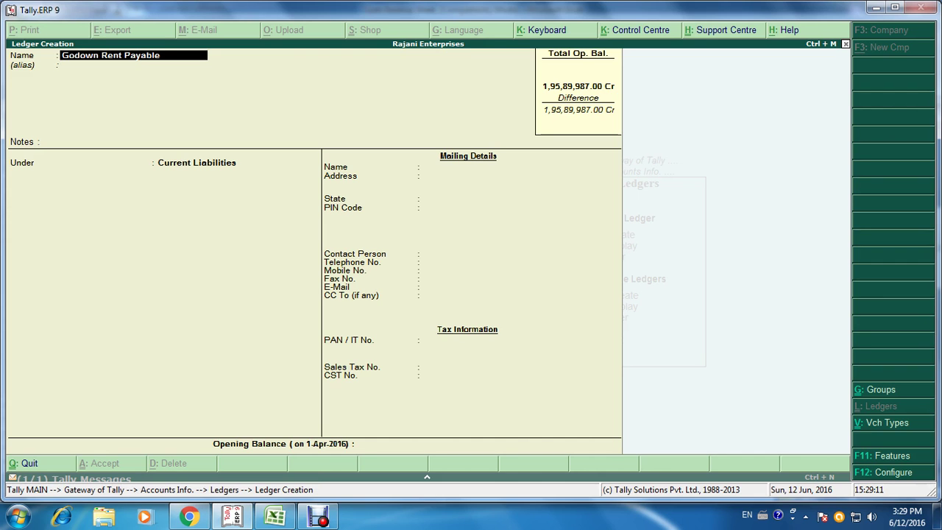
{"action": "type", "text": " a/c"}
{"action": "key", "text": "Return"}
{"action": "key", "text": "Return"}
{"action": "key", "text": "Return"}
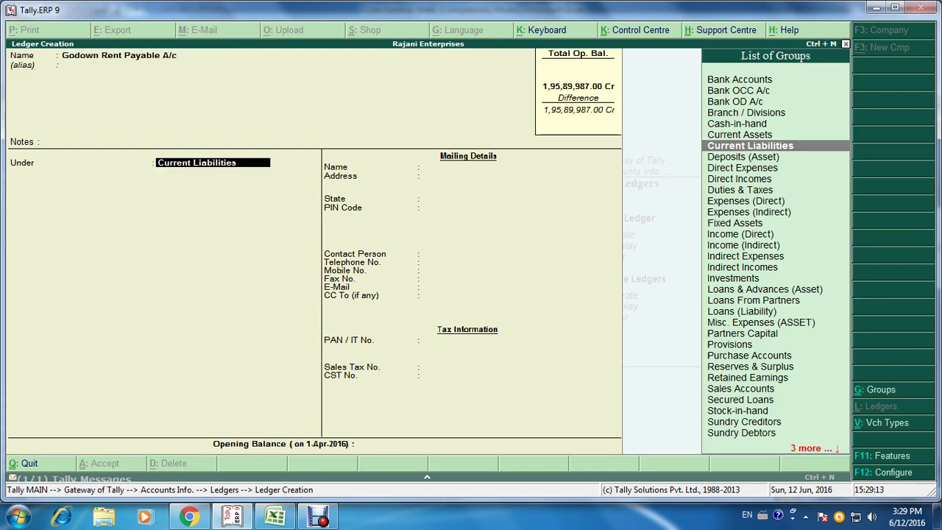
{"action": "key", "text": "Return"}
{"action": "key", "text": "alt+Tab"}
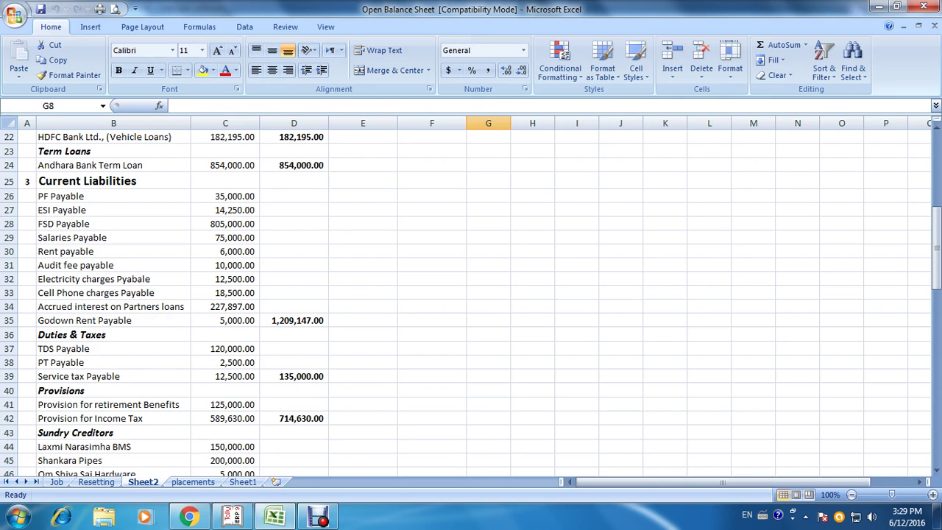
{"action": "key", "text": "alt+Tab"}
{"action": "type", "text": "5000"}
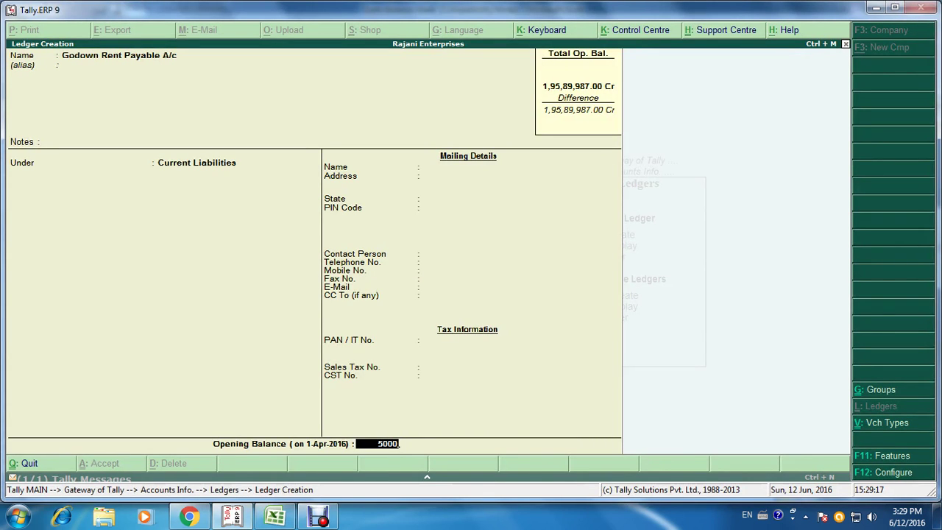
{"action": "key", "text": "Return"}
{"action": "key", "text": "Return"}
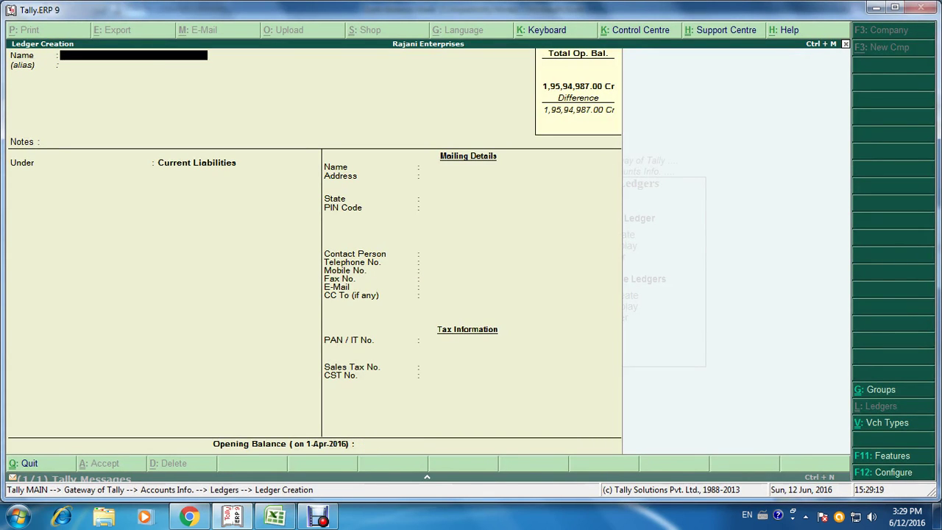
Step: Create TDS Payable A/c under Duties & Taxes, type Others, with a 1,20,000 Cr opening balance
{"action": "key", "text": "alt+Tab"}
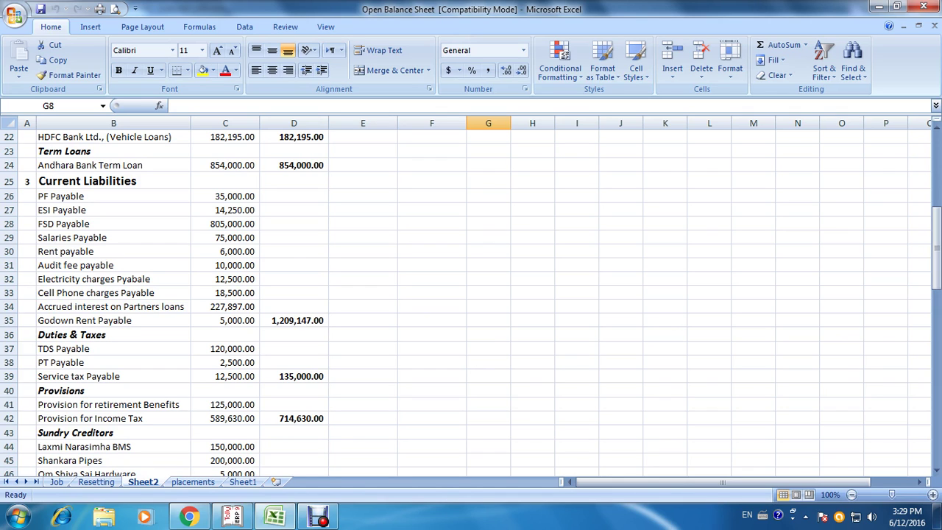
{"action": "key", "text": "alt+Tab"}
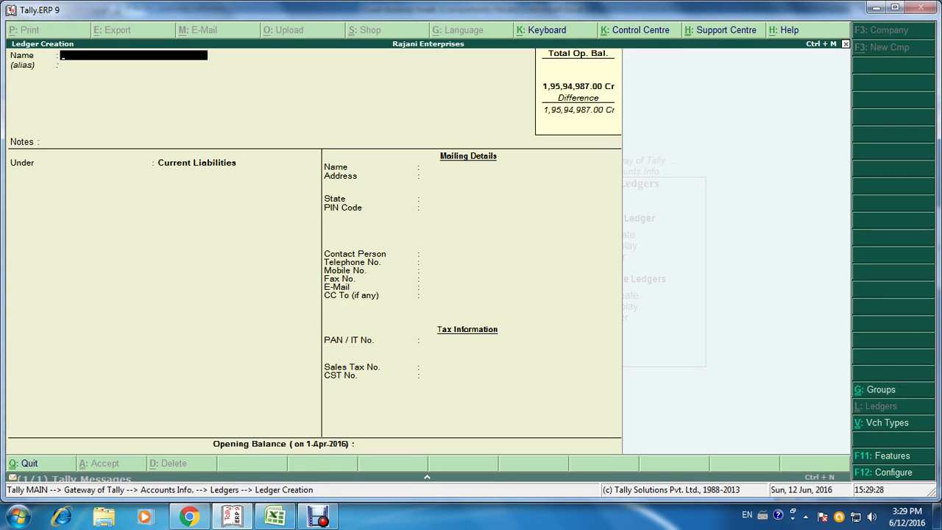
{"action": "type", "text": "TDS Payable a/c"}
{"action": "key", "text": "Return"}
{"action": "key", "text": "Return"}
{"action": "key", "text": "Return"}
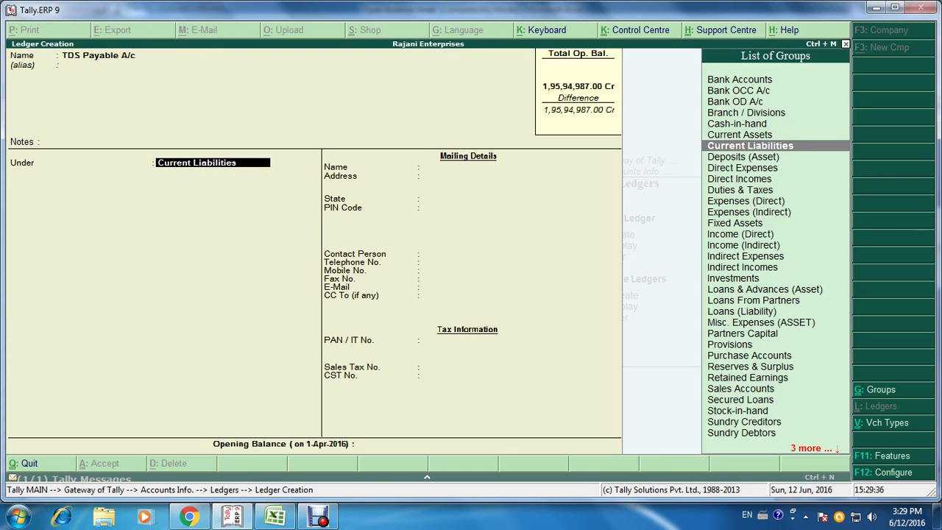
{"action": "type", "text": "Du"}
{"action": "key", "text": "Return"}
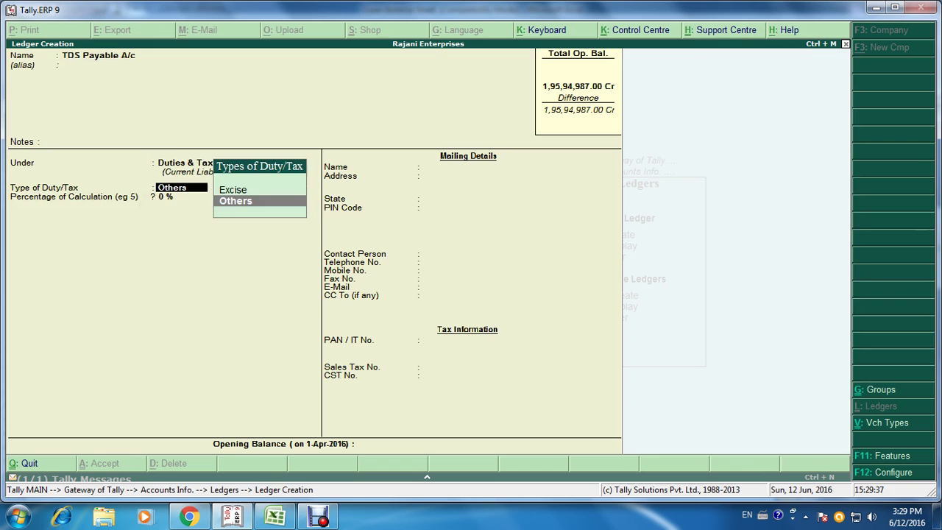
{"action": "key", "text": "Return"}
{"action": "key", "text": "Return"}
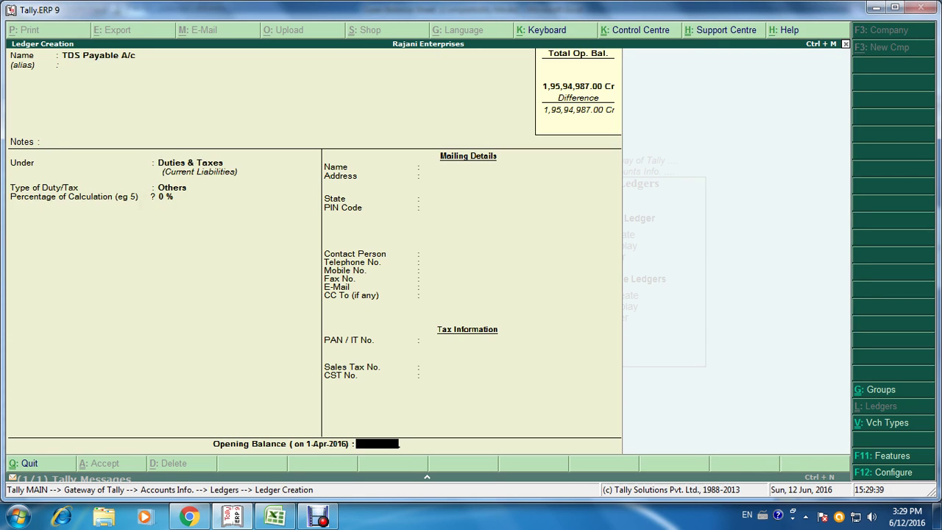
{"action": "key", "text": "alt+Tab"}
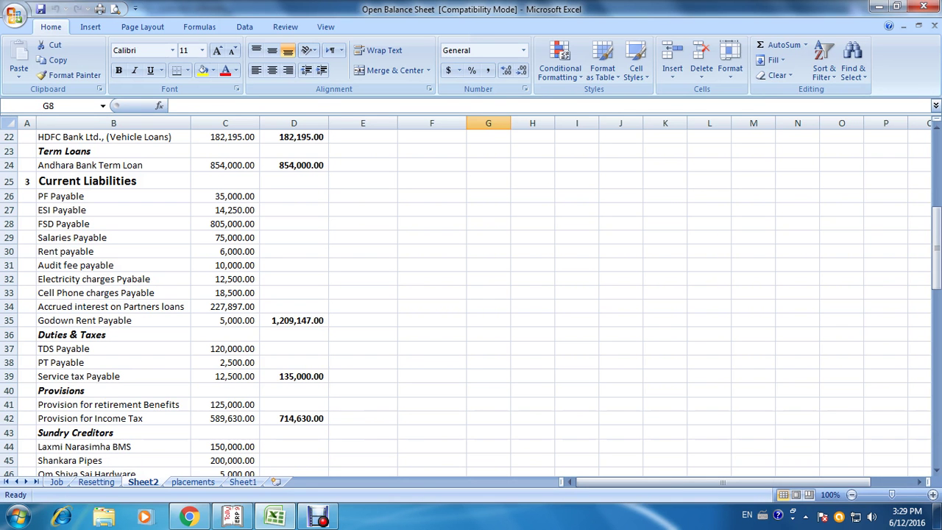
{"action": "key", "text": "alt+Tab"}
{"action": "type", "text": "1"}
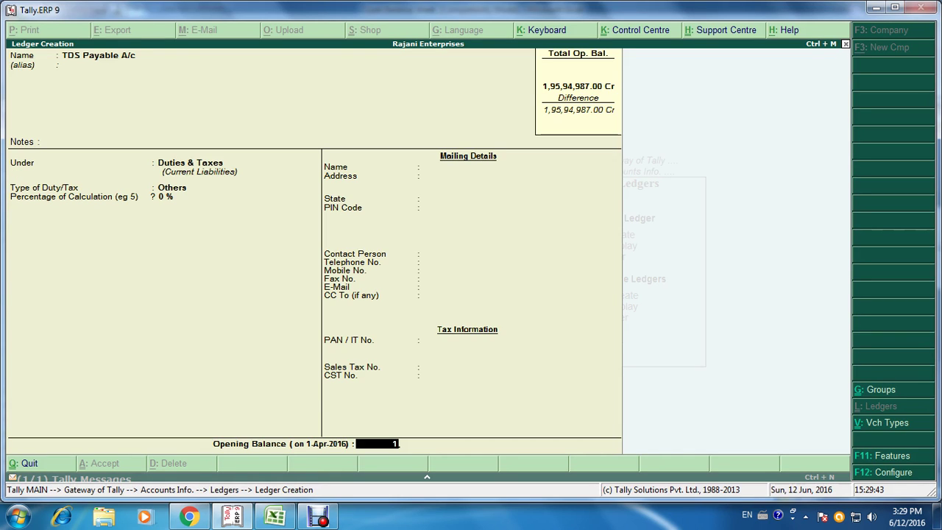
{"action": "type", "text": ",20,00000"}
{"action": "key", "text": "Return"}
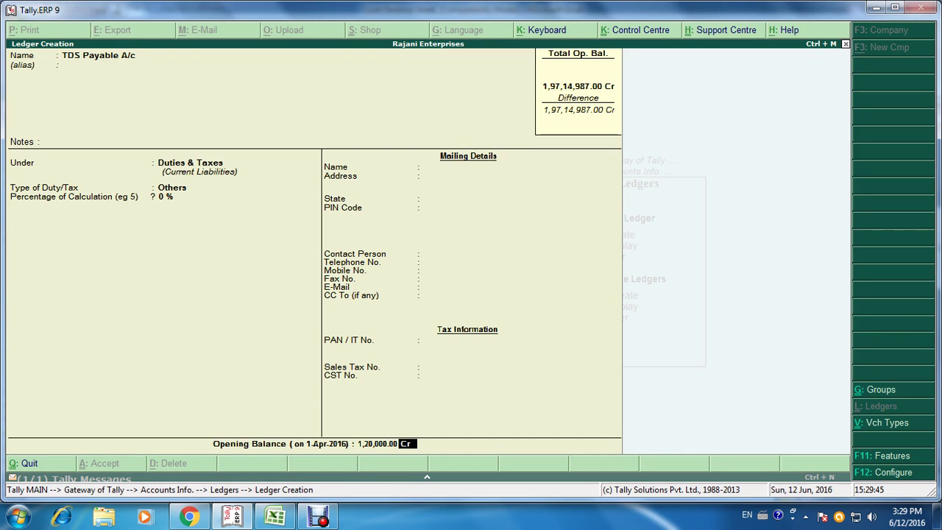
{"action": "key", "text": "ctrl+a"}
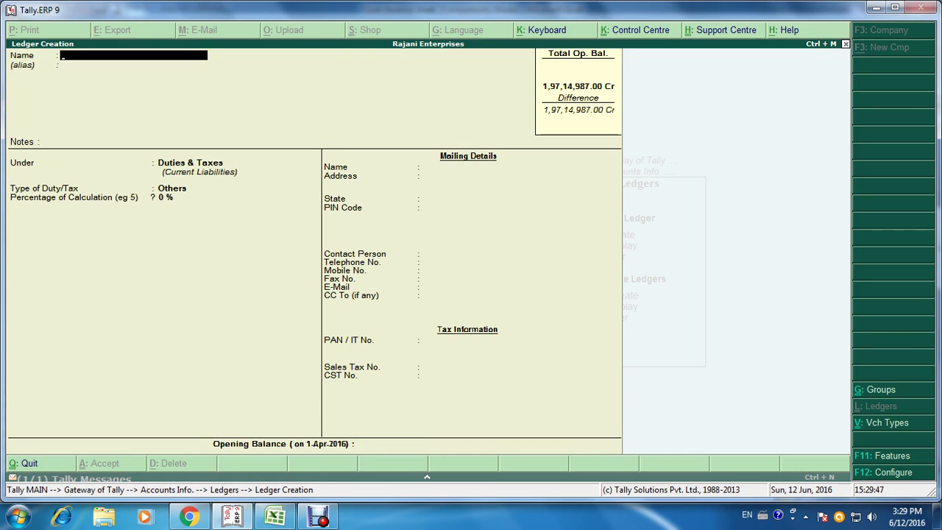
Step: Create PT Payable A/c under Duties & Taxes, type Others, with a 2,500 Cr opening balance
{"action": "key", "text": "alt+Tab"}
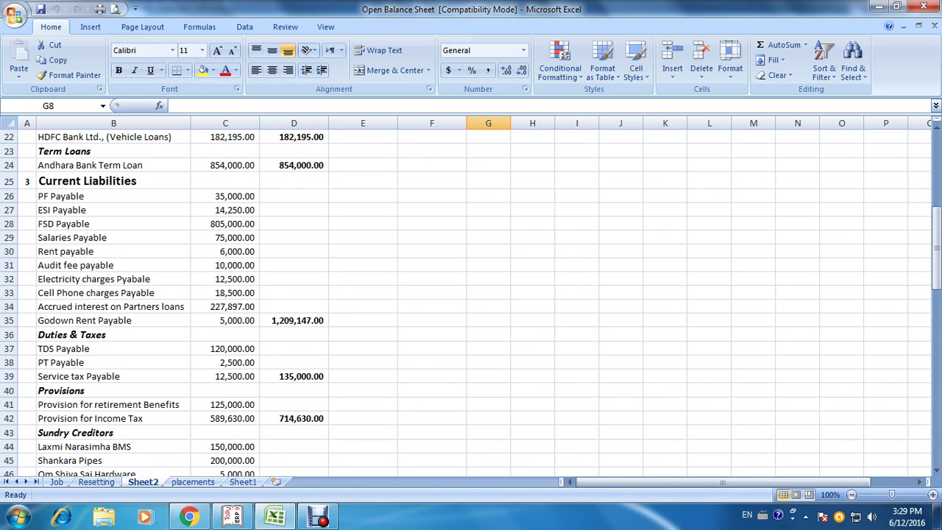
{"action": "key", "text": "alt+Tab"}
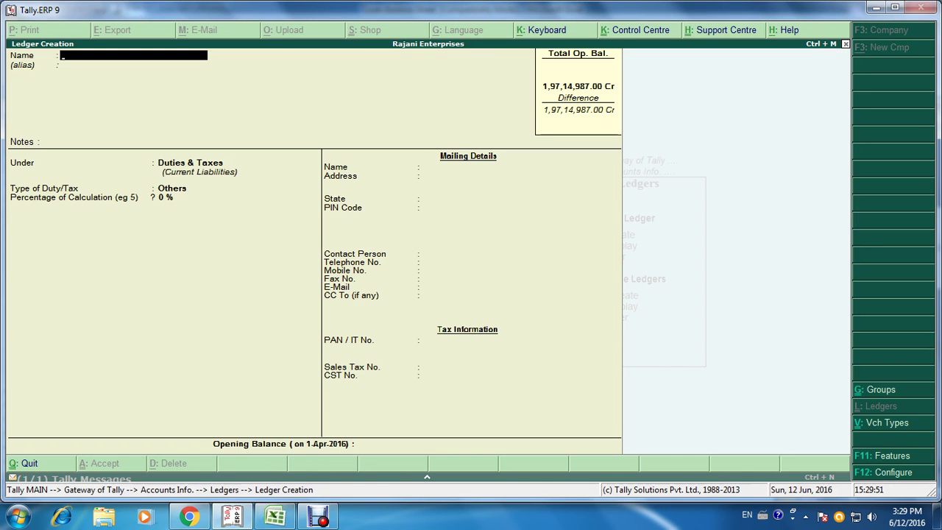
{"action": "type", "text": "PT Payable a/c"}
{"action": "key", "text": "Return"}
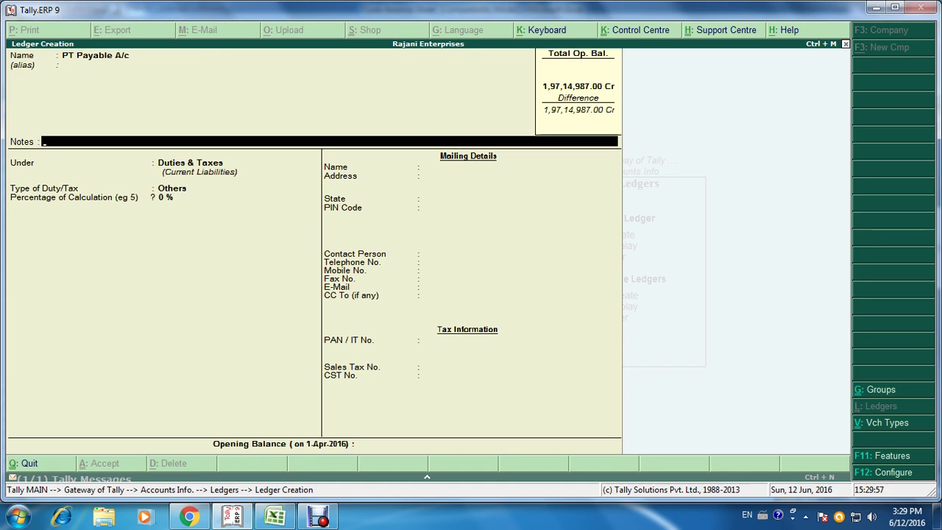
{"action": "key", "text": "Return"}
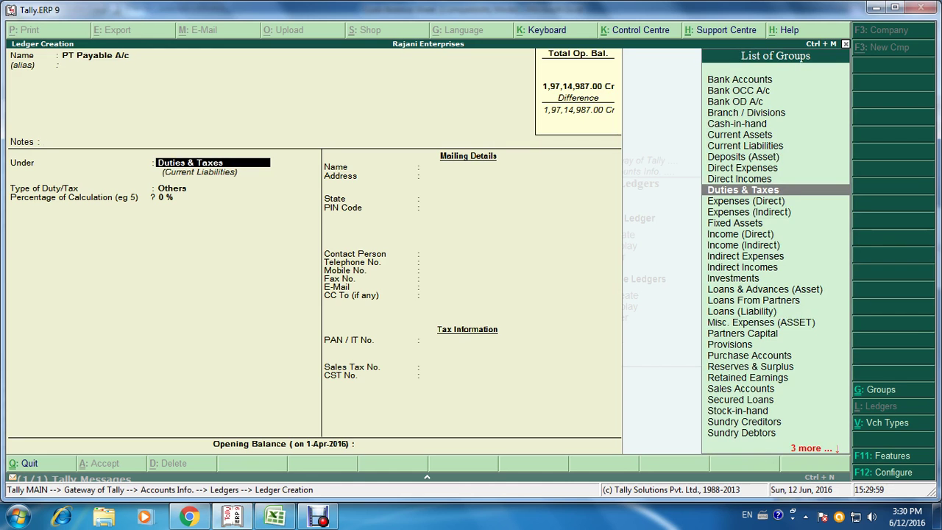
{"action": "key", "text": "Return"}
{"action": "key", "text": "Return"}
{"action": "key", "text": "Return"}
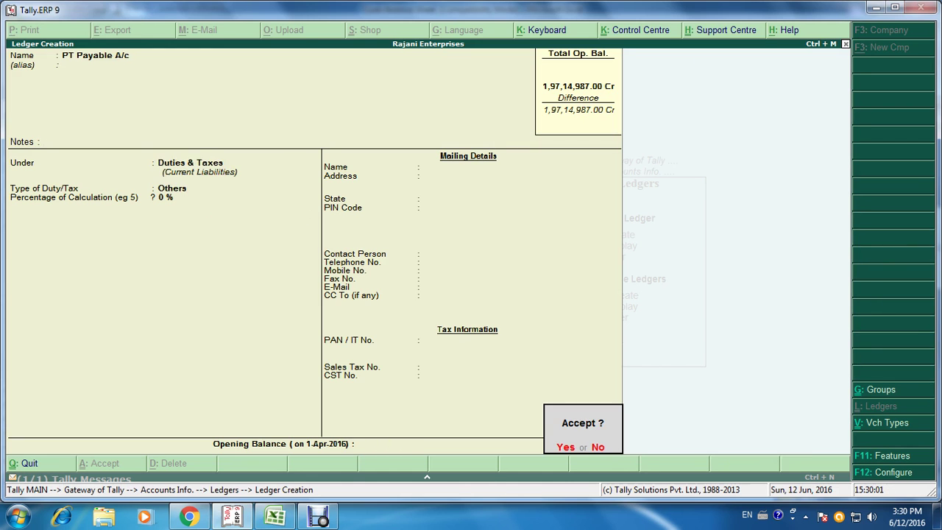
{"action": "key", "text": "Escape"}
{"action": "key", "text": "alt+Tab"}
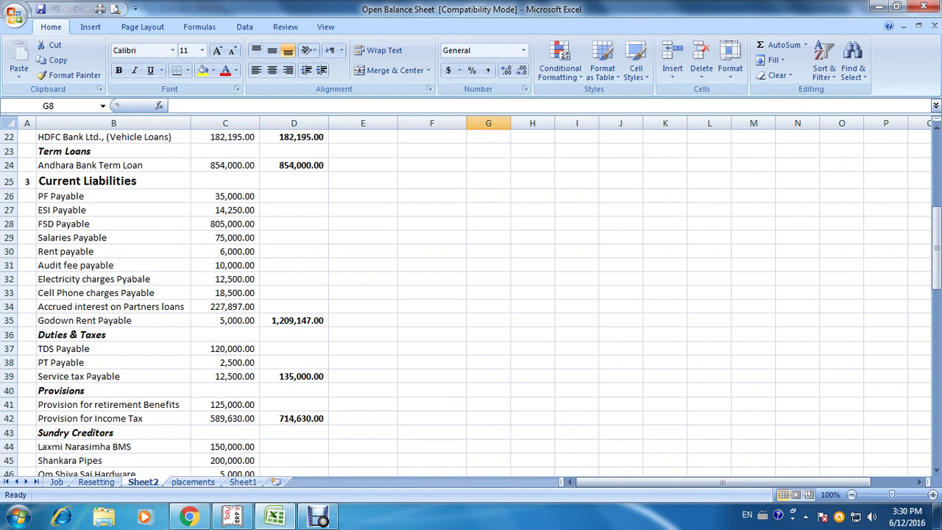
{"action": "key", "text": "alt+Tab"}
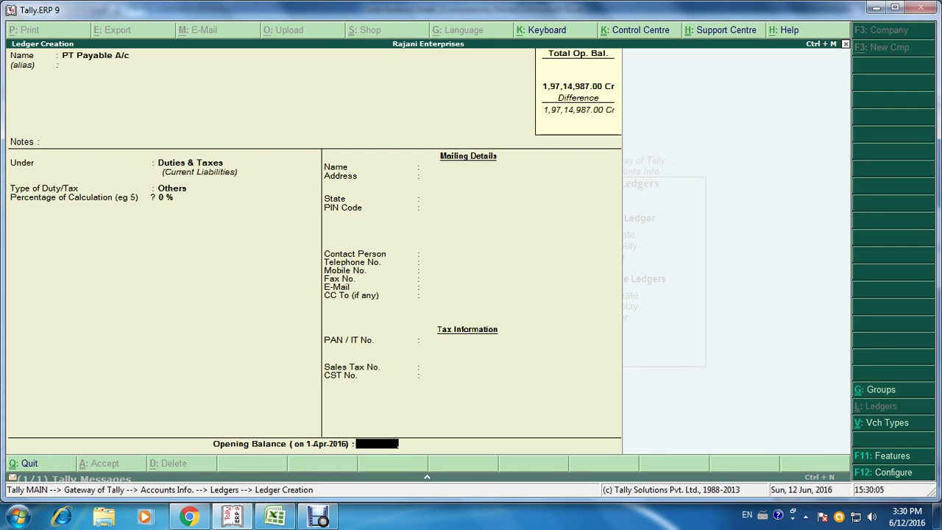
{"action": "type", "text": "2500"}
{"action": "key", "text": "Return"}
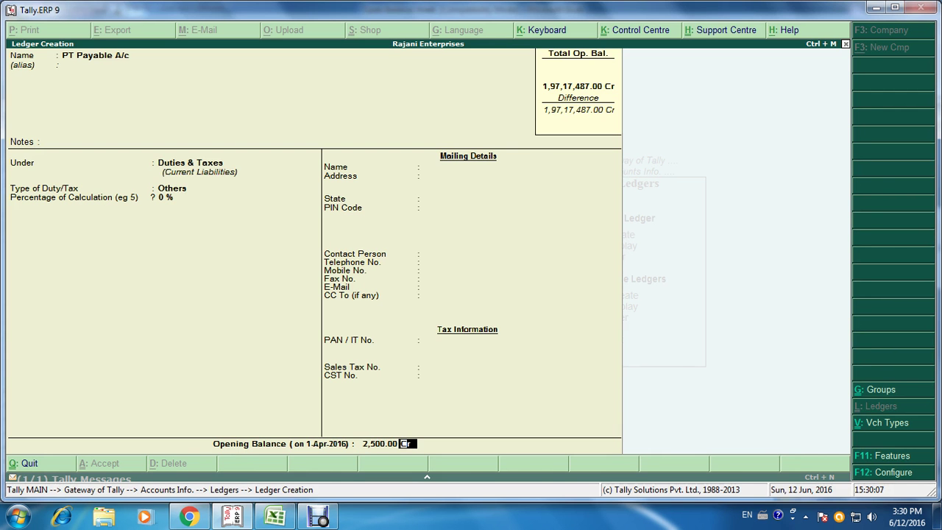
{"action": "key", "text": "Return"}
{"action": "key", "text": "Return"}
Step: Create Service Tax Payable A/c under Duties & Taxes with a 12,500 Cr opening balance
{"action": "key", "text": "alt+Tab"}
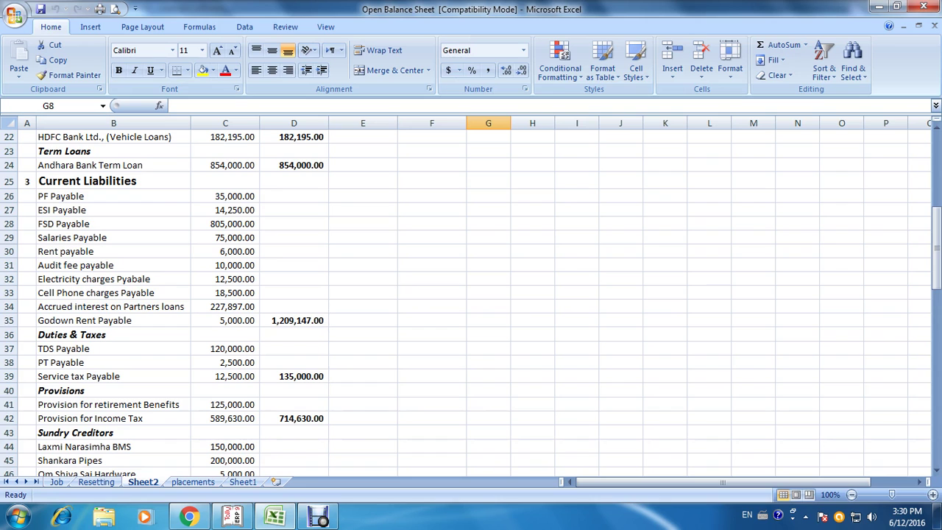
{"action": "key", "text": "alt+Tab"}
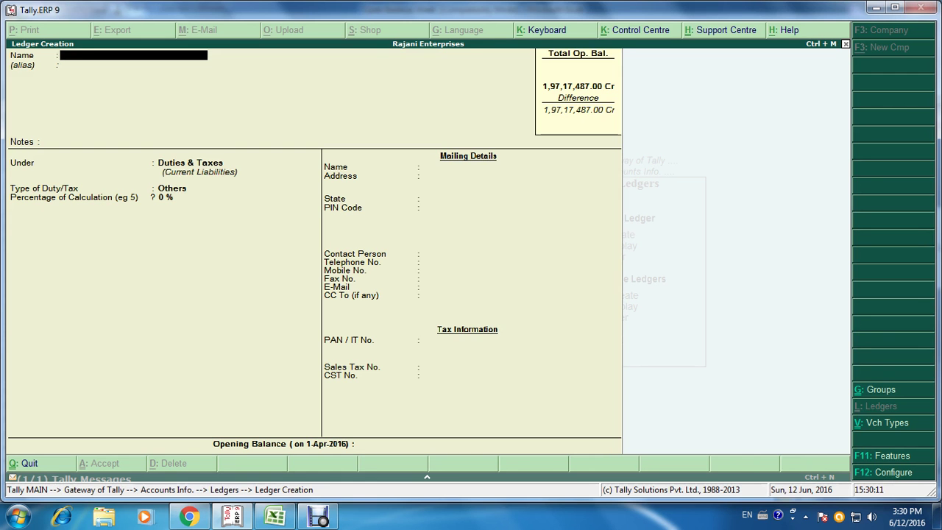
{"action": "type", "text": "Service Tax Paya"}
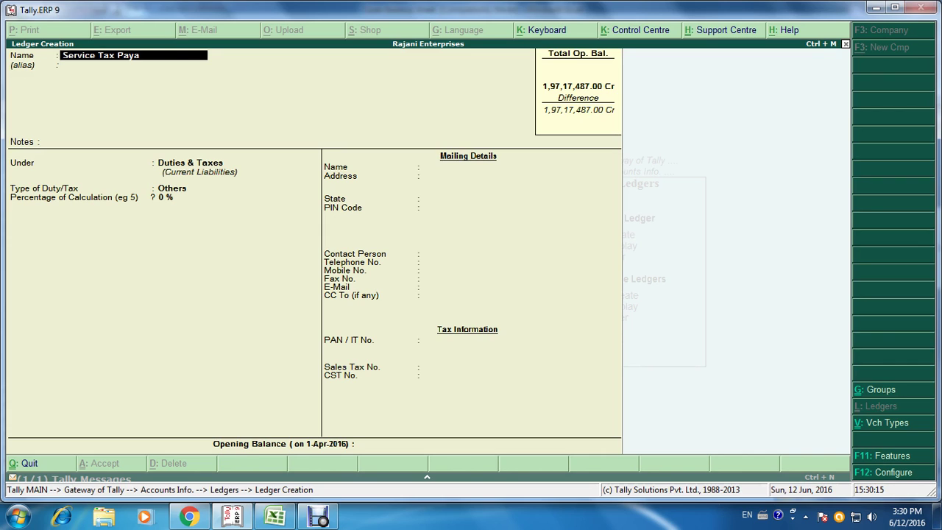
{"action": "type", "text": "blew"}
{"action": "key", "text": "BackSpace"}
{"action": "key", "text": "BackSpace"}
{"action": "type", "text": "A/c"}
{"action": "key", "text": "Return"}
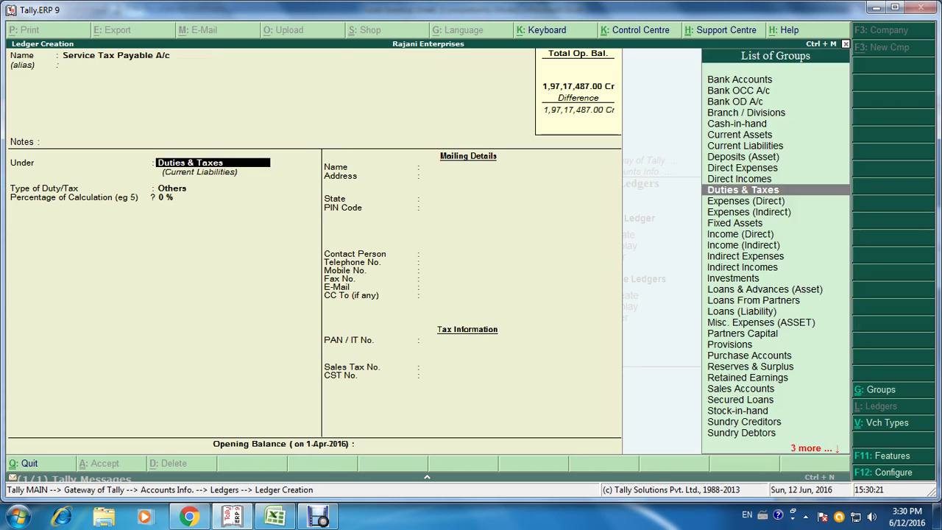
{"action": "key", "text": "Return"}
{"action": "key", "text": "Return"}
{"action": "key", "text": "Return"}
{"action": "key", "text": "Return"}
{"action": "key", "text": "Escape"}
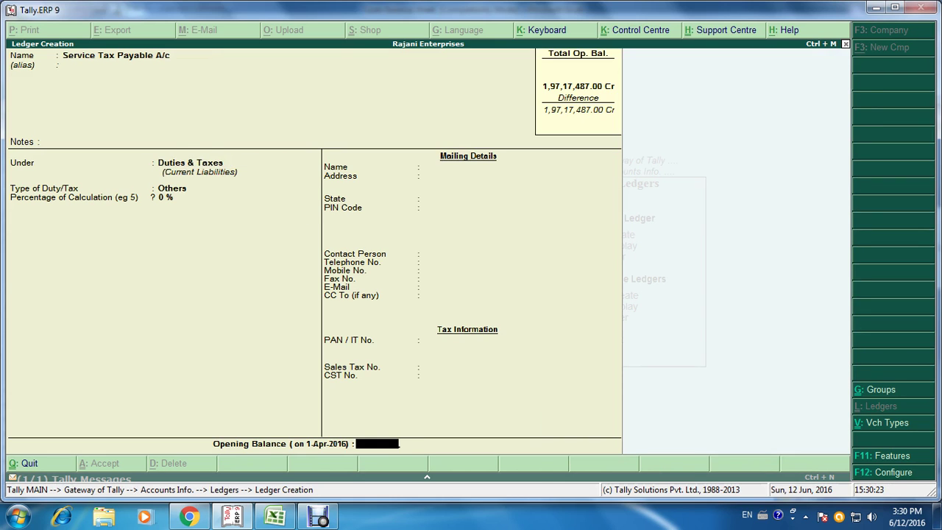
{"action": "type", "text": "12,500"}
{"action": "key", "text": "Return"}
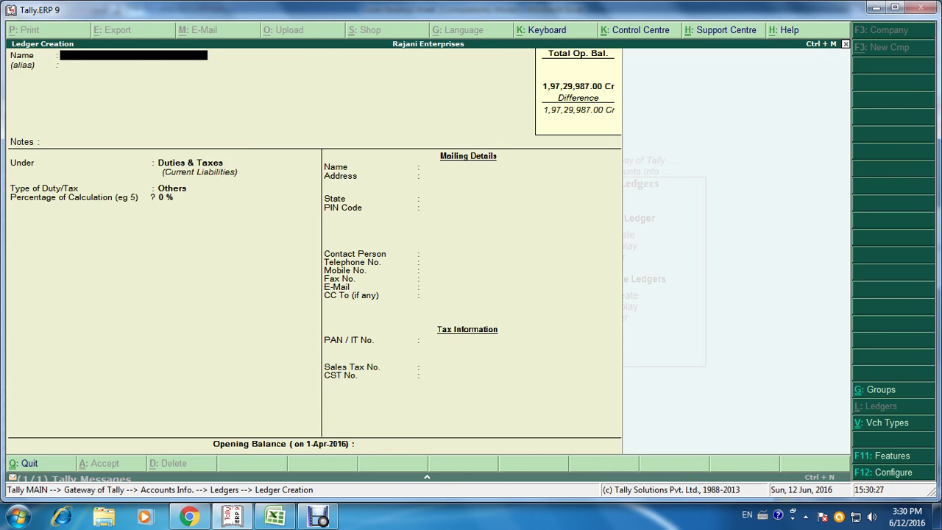
{"action": "key", "text": "alt+Tab"}
{"action": "scroll", "coordinate": [471, 302], "scroll_direction": "down", "scroll_amount": 2}
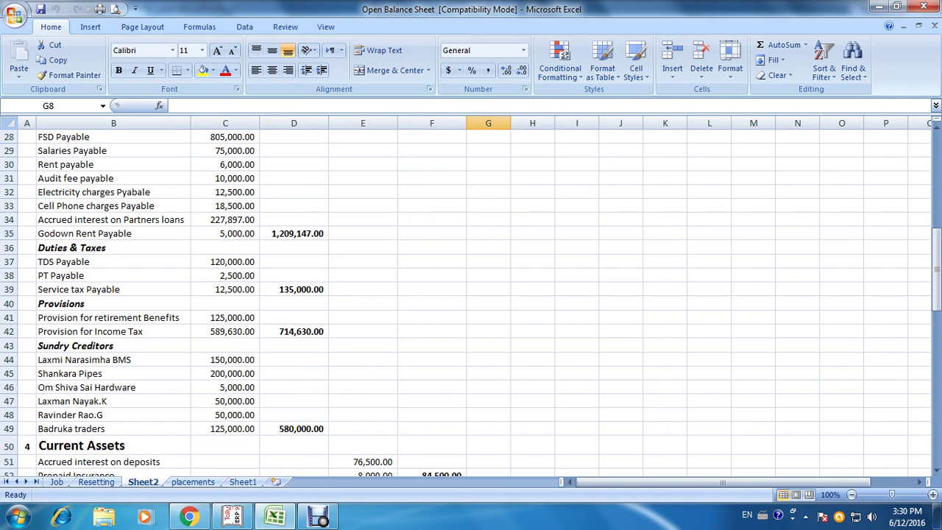
Step: Create Provision for Retirement Benifits A/c under Provisions with a 1,25,000 Cr opening balance
{"action": "key", "text": "alt+Tab"}
{"action": "type", "text": "P"}
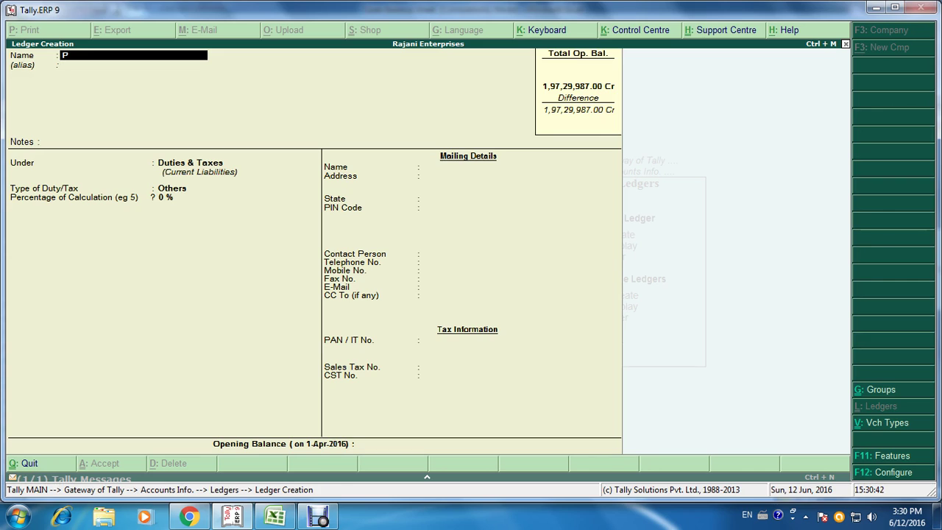
{"action": "type", "text": "rovision for Retiremen"}
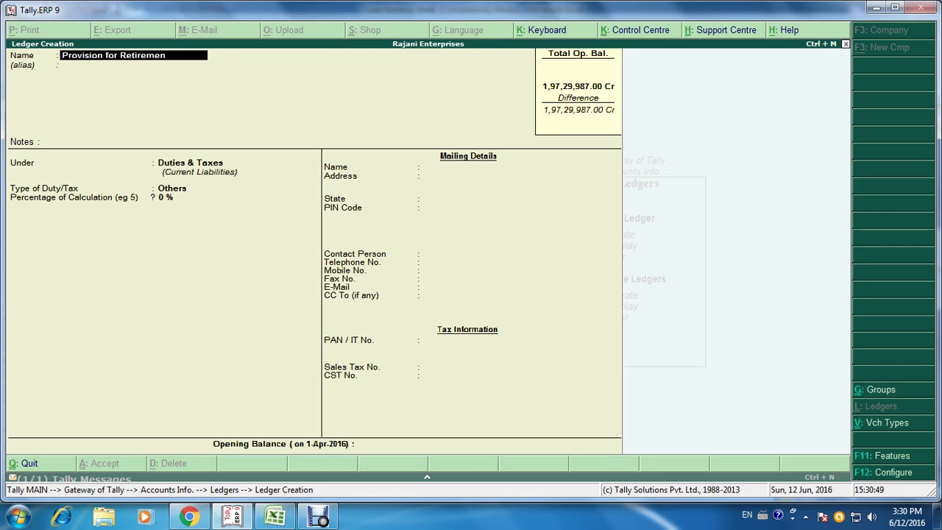
{"action": "type", "text": "t Benifits A/c"}
{"action": "key", "text": "Return"}
{"action": "key", "text": "Return"}
{"action": "key", "text": "Return"}
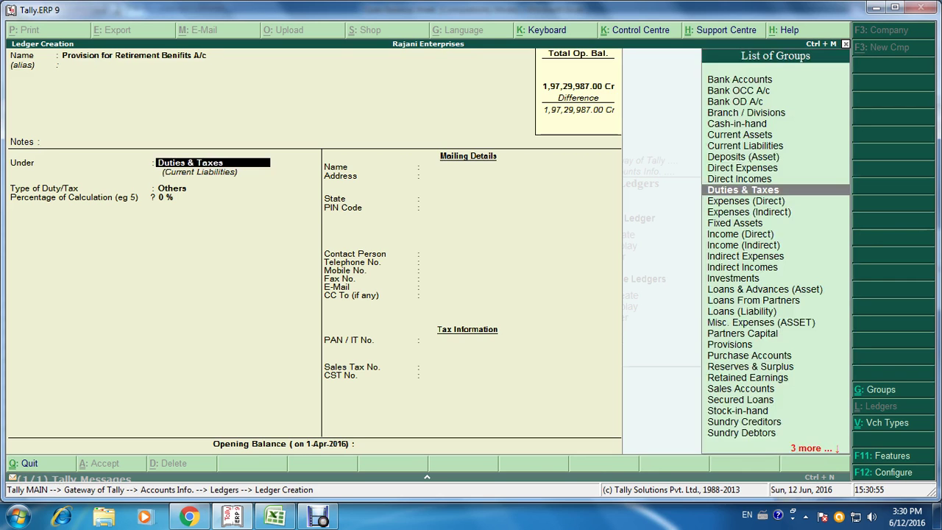
{"action": "type", "text": "Pro"}
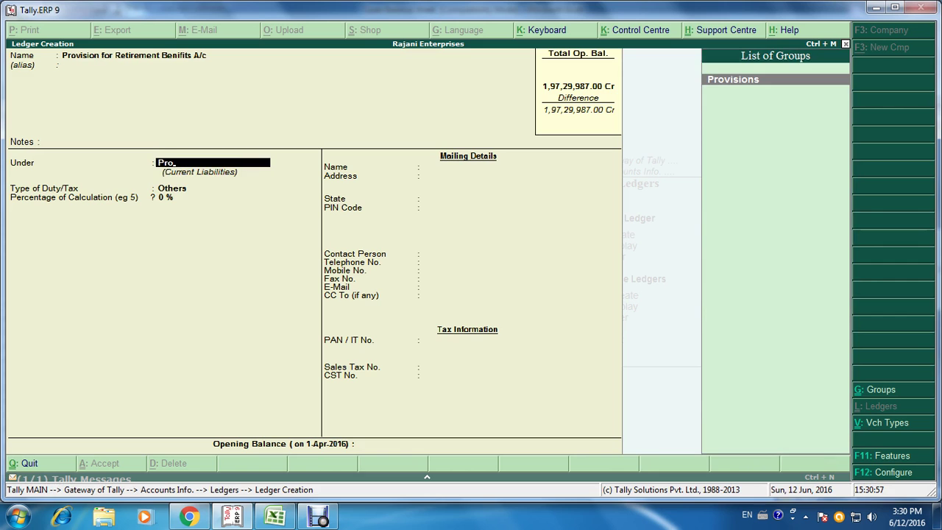
{"action": "key", "text": "Return"}
{"action": "key", "text": "alt+Tab"}
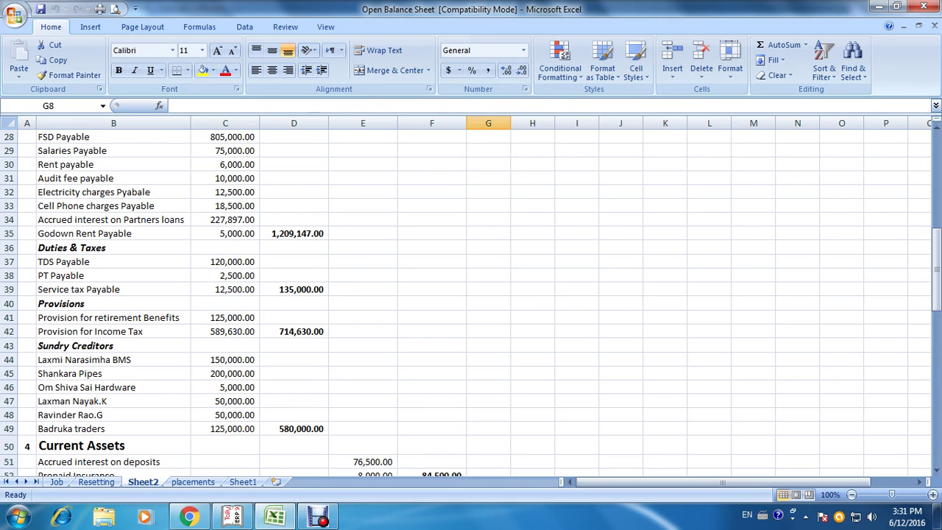
{"action": "key", "text": "alt+Tab"}
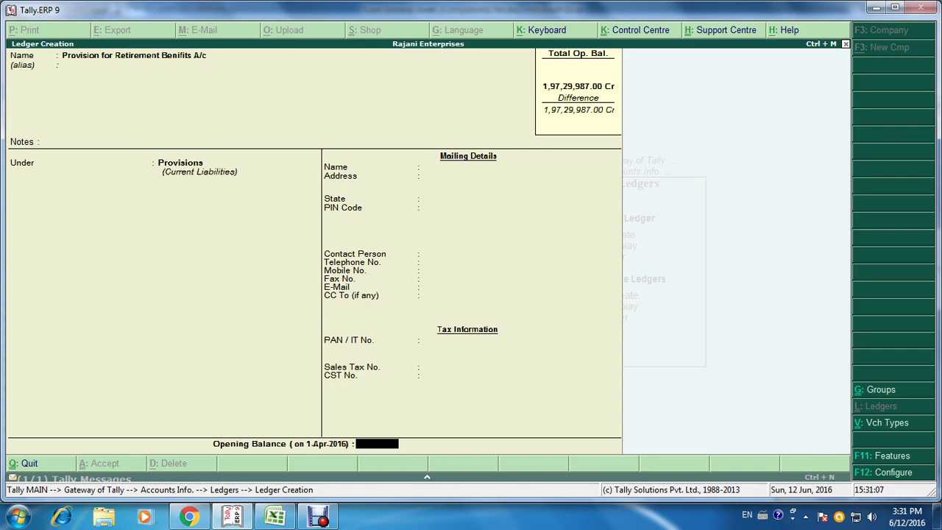
{"action": "type", "text": "1,25,000"}
{"action": "key", "text": "Return"}
{"action": "key", "text": "Return"}
{"action": "key", "text": "Return"}
{"action": "key", "text": "alt+Tab"}
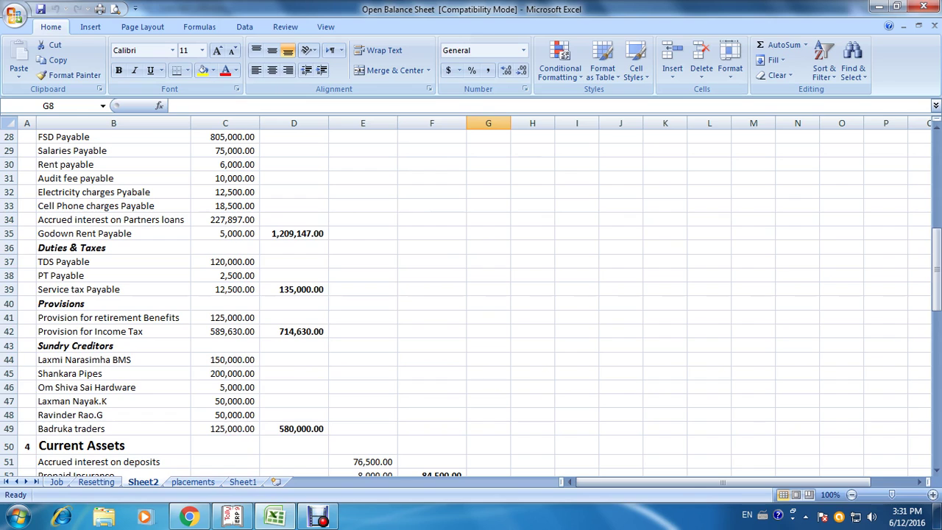
Step: Create Provision for Income Tax A/c under Provisions with a 5,89,630 Cr opening balance
{"action": "key", "text": "alt+Tab"}
{"action": "type", "text": "Pr"}
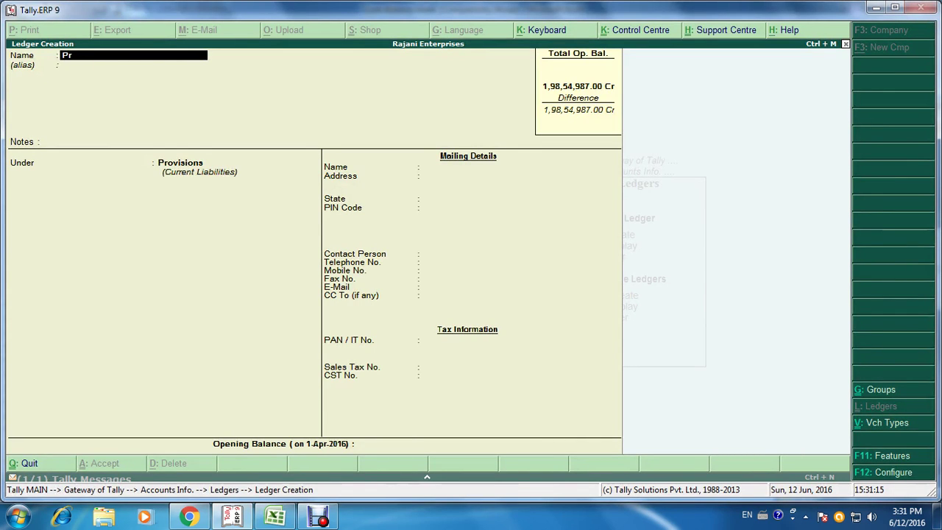
{"action": "type", "text": "ovision for Income"}
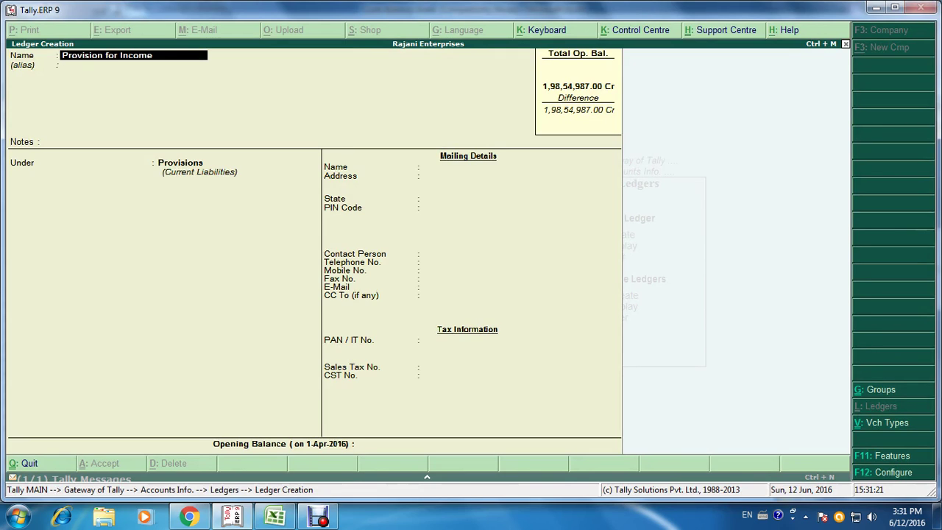
{"action": "type", "text": " Tax A/c"}
{"action": "key", "text": "Return"}
{"action": "key", "text": "Return"}
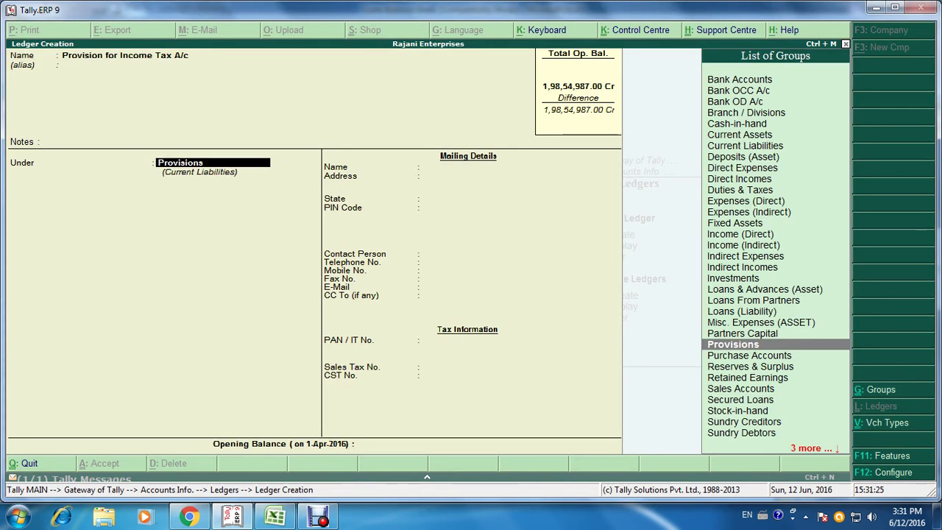
{"action": "key", "text": "Return"}
{"action": "key", "text": "alt+Tab"}
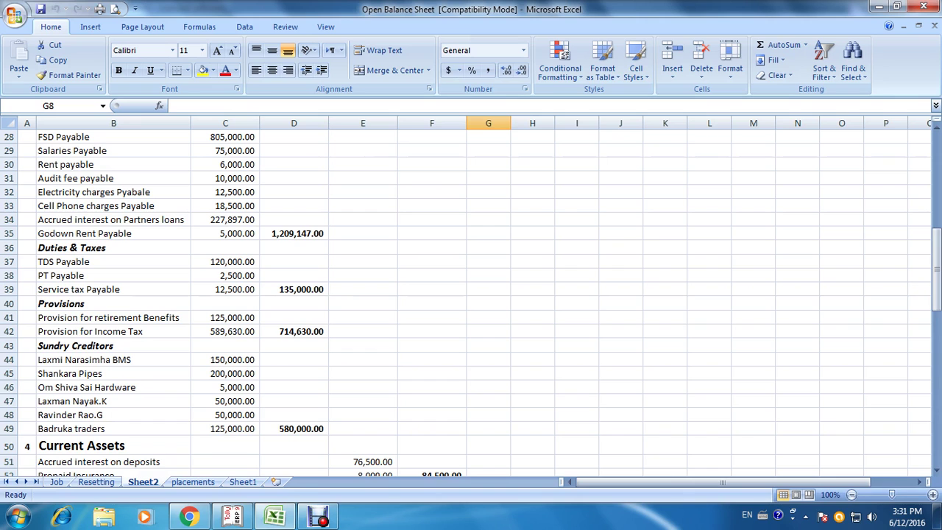
{"action": "key", "text": "alt+Tab"}
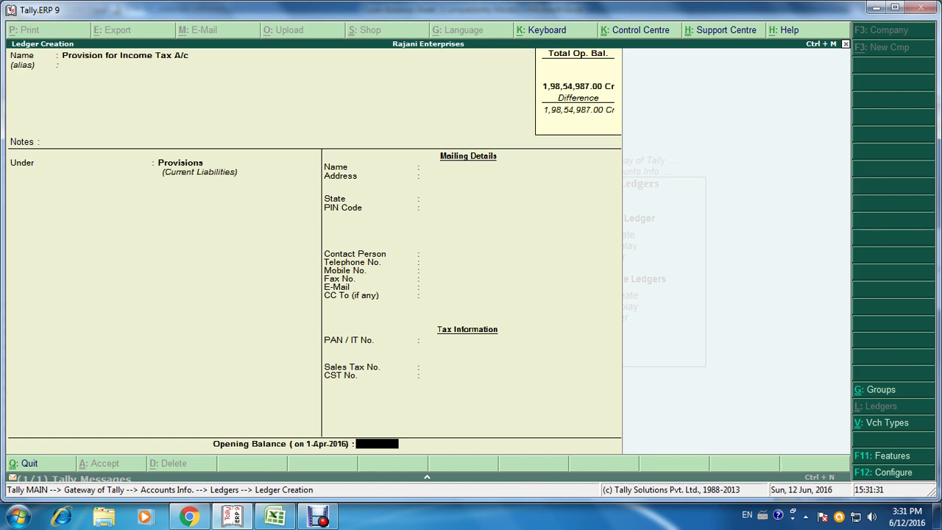
{"action": "type", "text": "589630"}
{"action": "key", "text": "Return"}
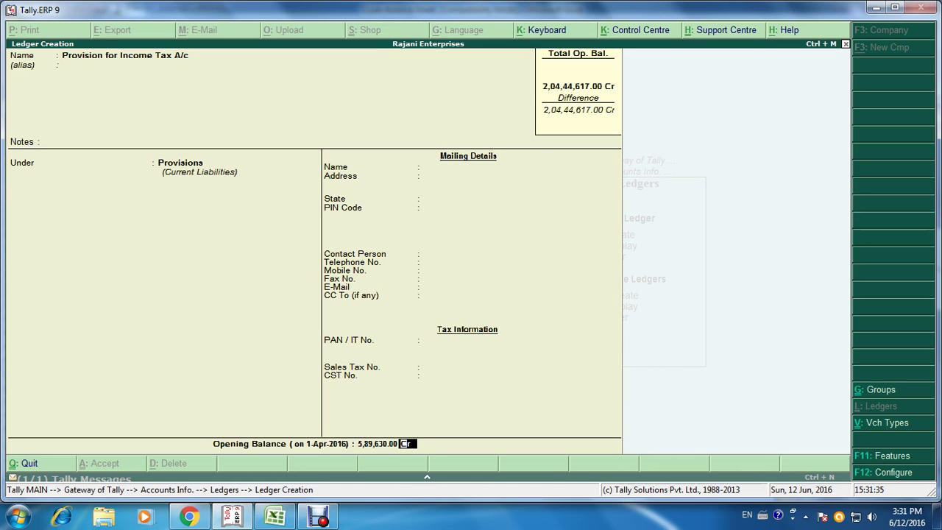
{"action": "key", "text": "alt+Tab"}
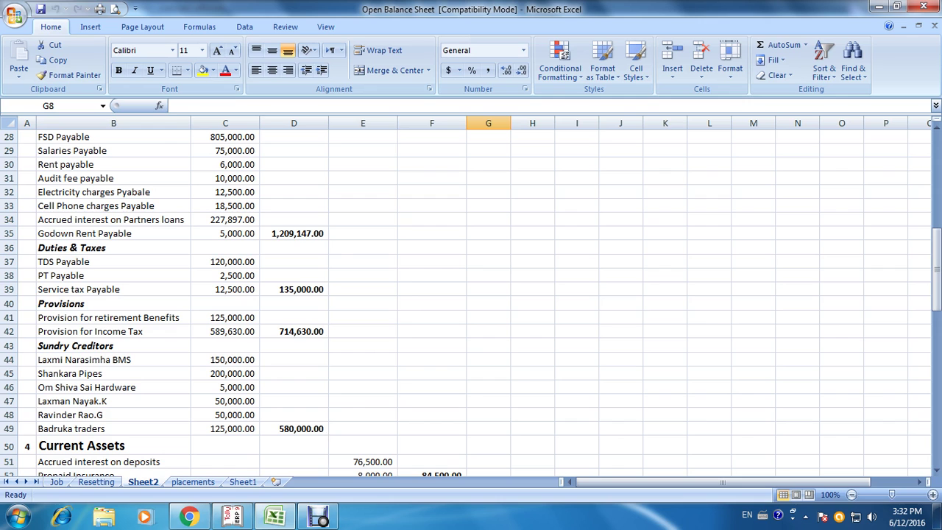
Step: Name the new creditor's ledger and place it under Sundry Creditors
{"action": "key", "text": "alt+Tab"}
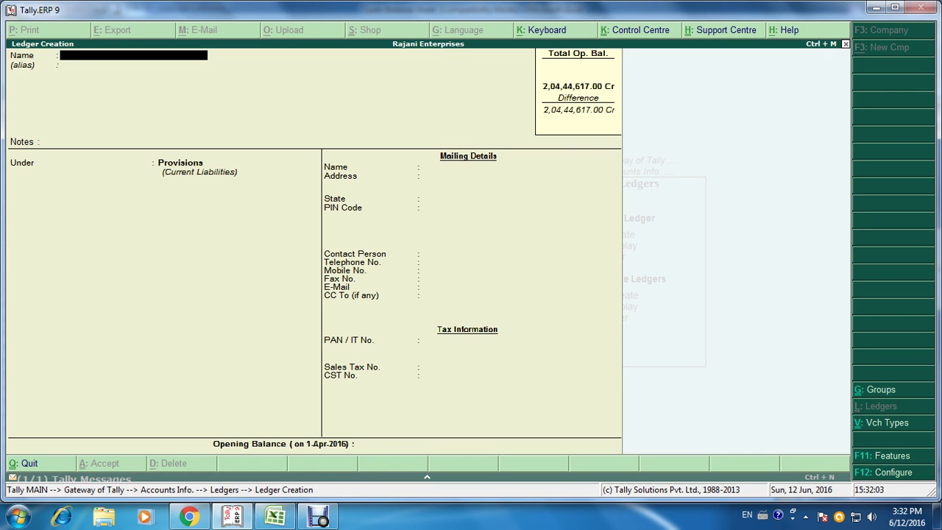
{"action": "type", "text": "Laxminarasimha BMS"}
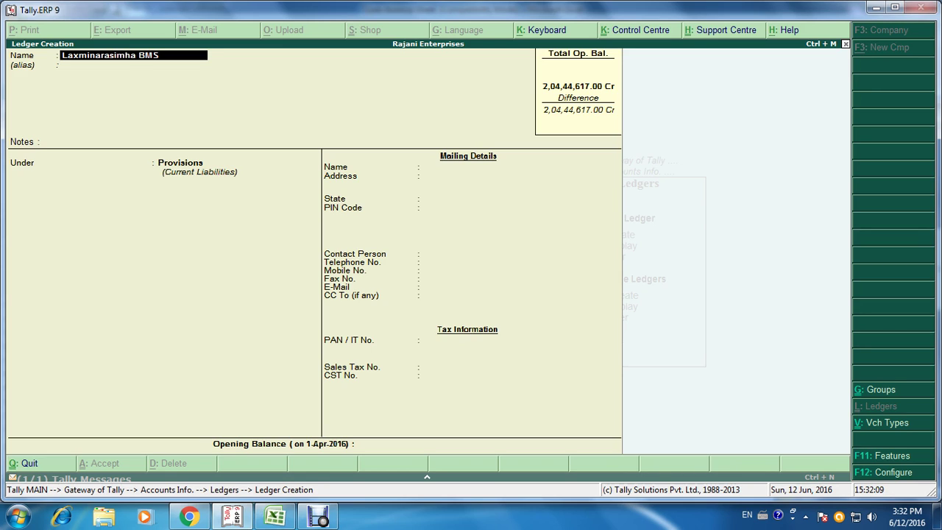
{"action": "type", "text": "a/c"}
{"action": "key", "text": "Return"}
{"action": "key", "text": "Return"}
{"action": "type", "text": "S"}
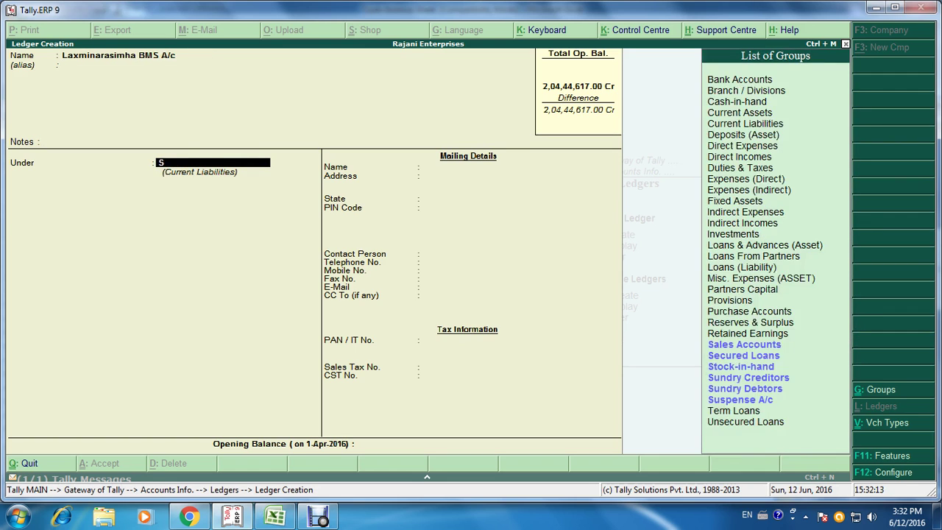
{"action": "type", "text": "un"}
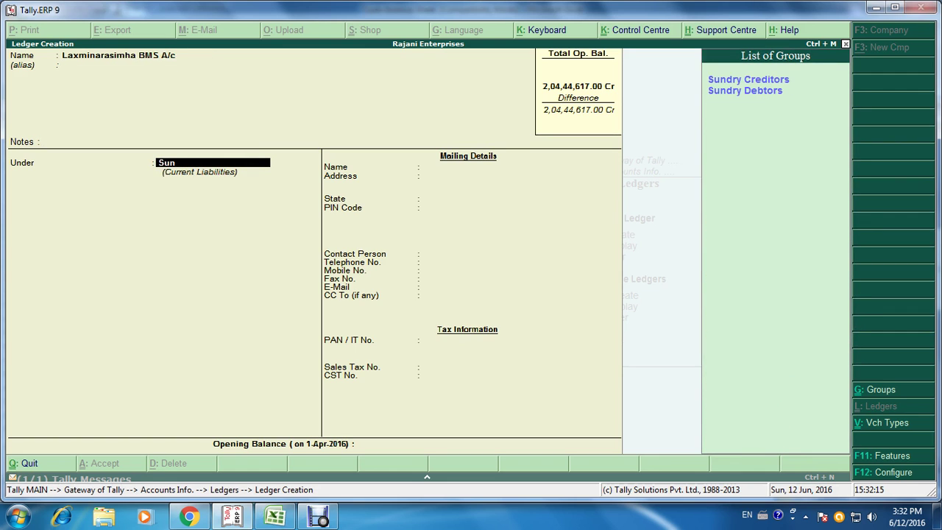
{"action": "key", "text": "Return"}
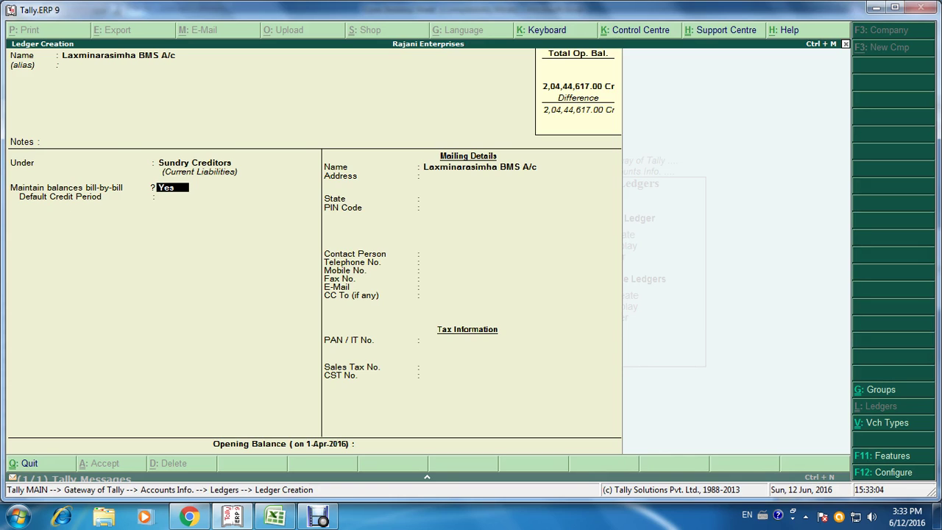
Step: Turn bill-by-bill off, leave state Not Applicable, and enter a 1,50,000 Cr opening balance
{"action": "type", "text": "n"}
{"action": "key", "text": "Return"}
{"action": "key", "text": "Return"}
{"action": "key", "text": "Return"}
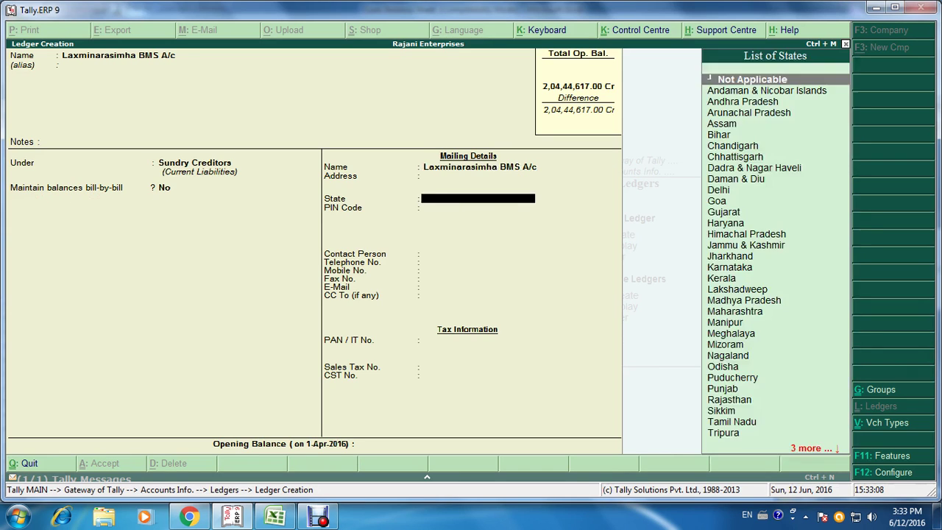
{"action": "key", "text": "Return"}
{"action": "key", "text": "Return"}
{"action": "key", "text": "Return"}
{"action": "key", "text": "Return"}
{"action": "key", "text": "Return"}
{"action": "key", "text": "Return"}
{"action": "key", "text": "Return"}
{"action": "key", "text": "Return"}
{"action": "key", "text": "Return"}
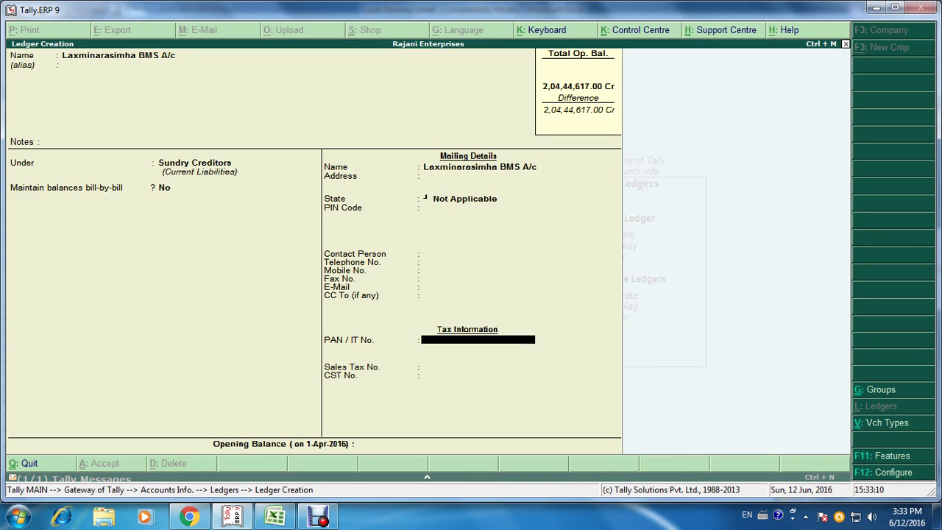
{"action": "key", "text": "Return"}
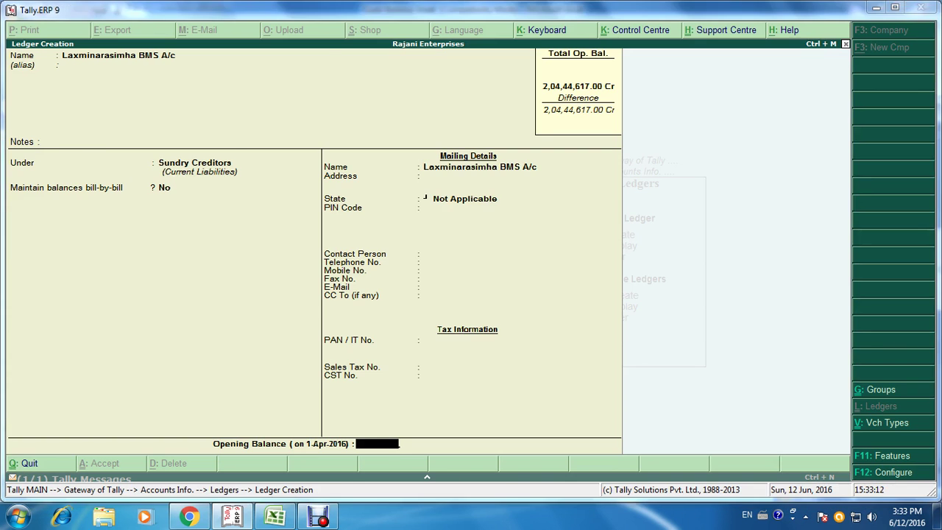
{"action": "key", "text": "alt+Tab"}
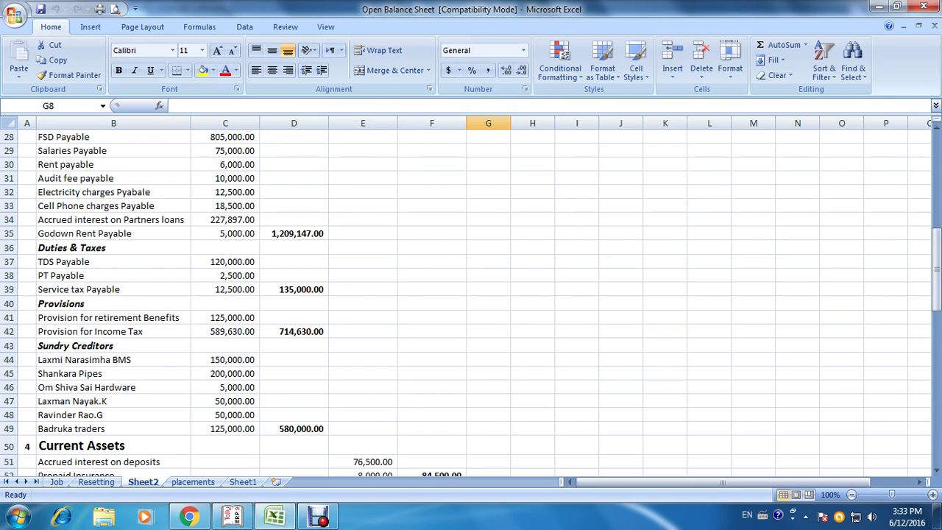
{"action": "key", "text": "alt+Tab"}
{"action": "type", "text": "1,50,000"}
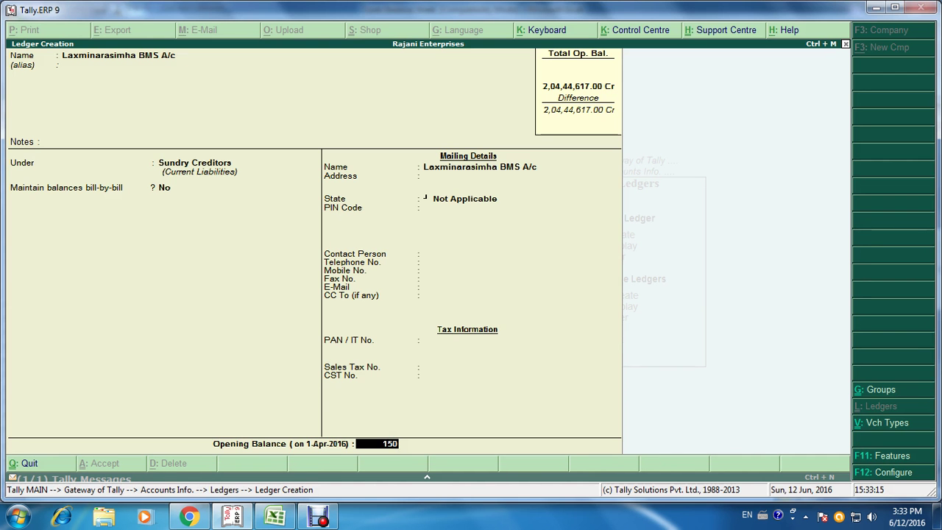
{"action": "key", "text": "Return"}
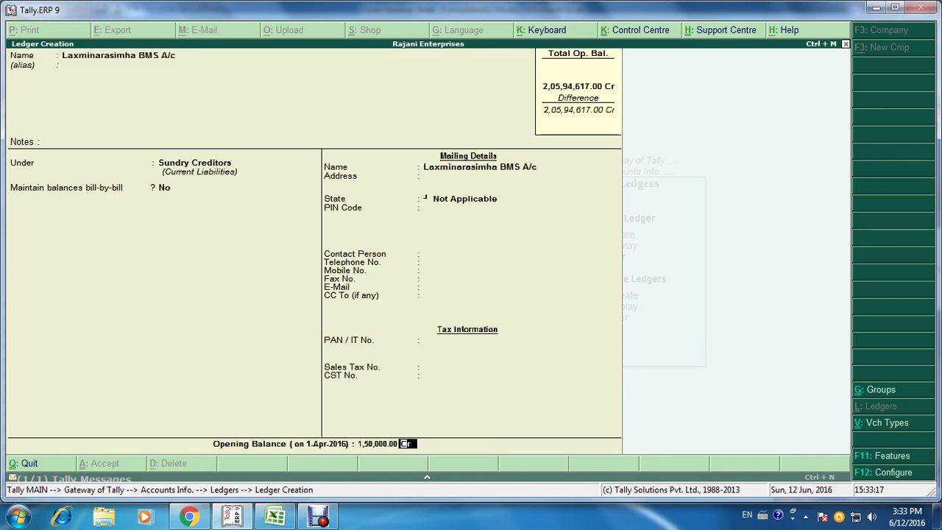
{"action": "key", "text": "alt+Tab"}
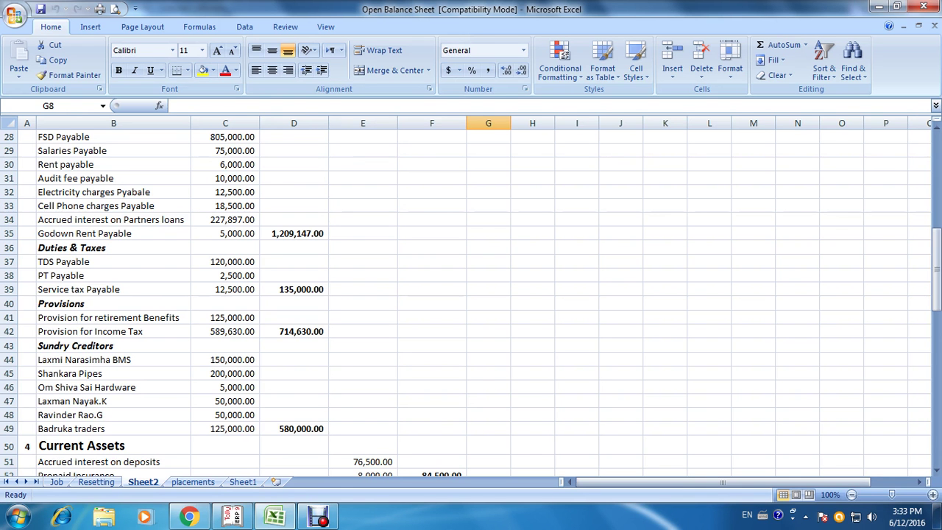
Step: Create the Shankara Pipes ledger under Sundry Creditors with a 2,00,000 Cr opening balance
{"action": "key", "text": "alt+Tab"}
{"action": "type", "text": "S"}
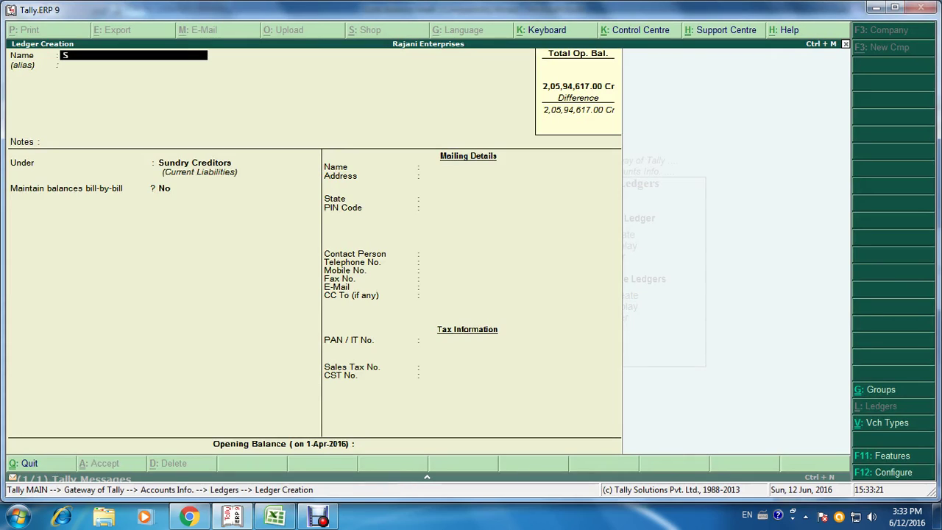
{"action": "type", "text": "hankara Pipes"}
{"action": "key", "text": "Return"}
{"action": "key", "text": "Return"}
{"action": "key", "text": "Return"}
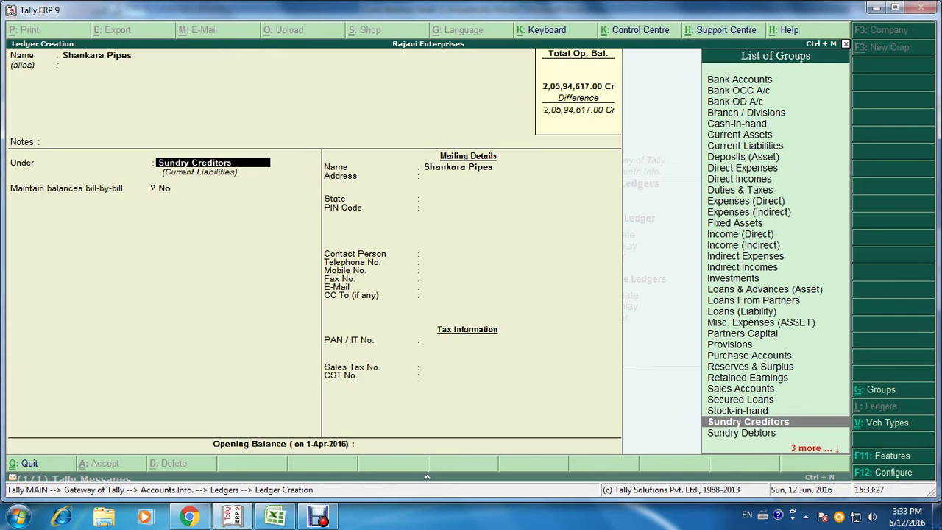
{"action": "key", "text": "Return"}
{"action": "key", "text": "Return"}
{"action": "key", "text": "Return"}
{"action": "key", "text": "Return"}
{"action": "key", "text": "Return"}
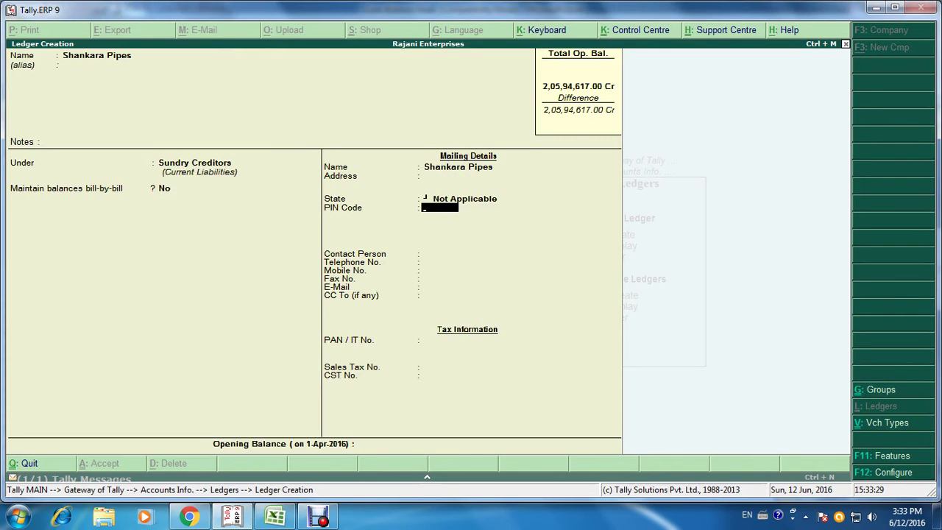
{"action": "key", "text": "Return"}
{"action": "key", "text": "Return"}
{"action": "key", "text": "Return"}
{"action": "key", "text": "Return"}
{"action": "key", "text": "Return"}
{"action": "key", "text": "Return"}
{"action": "key", "text": "Return"}
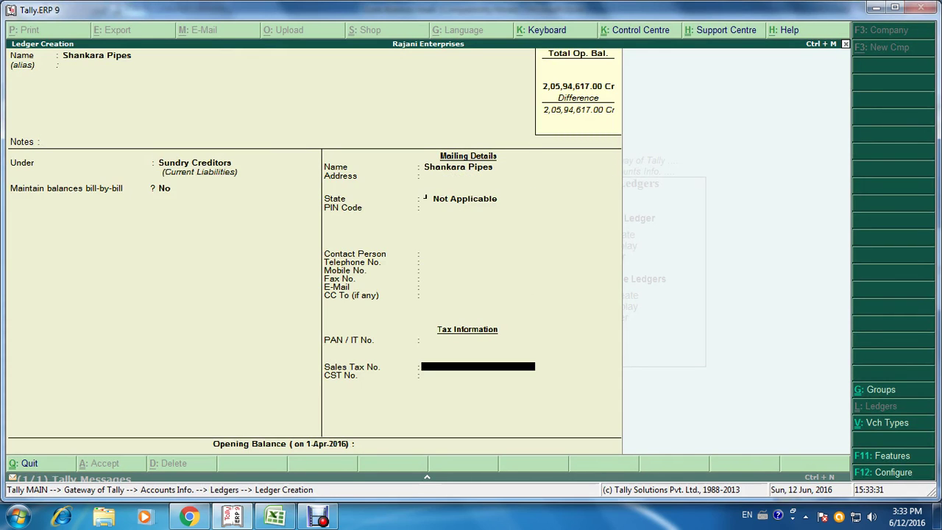
{"action": "key", "text": "Return"}
{"action": "key", "text": "Return"}
{"action": "key", "text": "alt+Tab"}
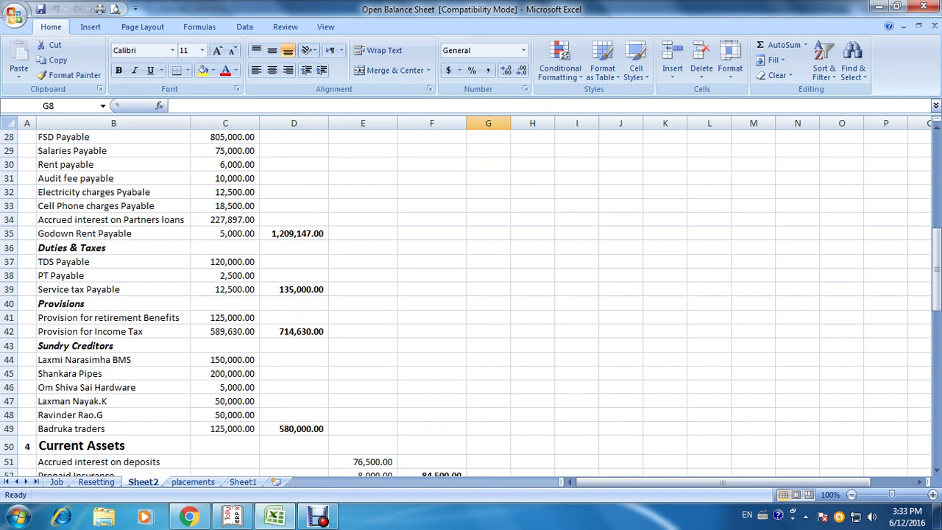
{"action": "key", "text": "alt+Tab"}
{"action": "type", "text": "2"}
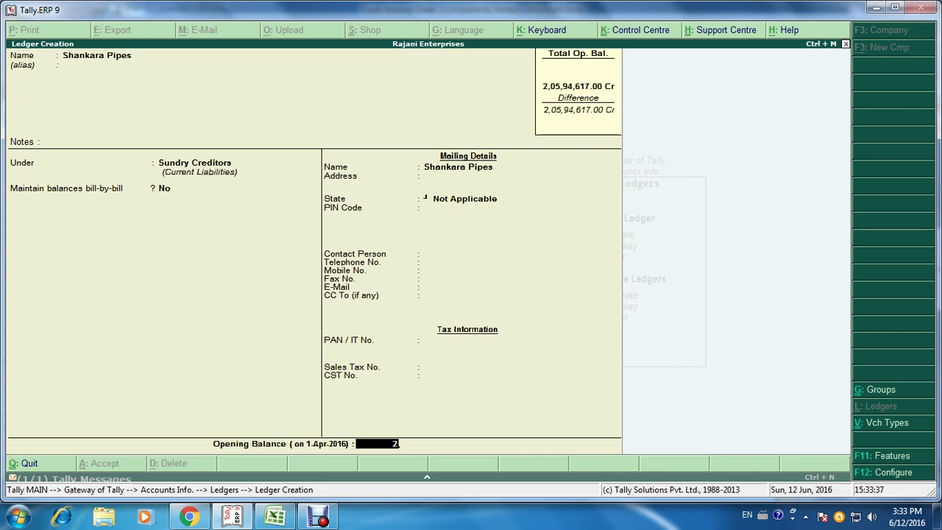
{"action": "type", "text": ",00,000000"}
{"action": "key", "text": "Return"}
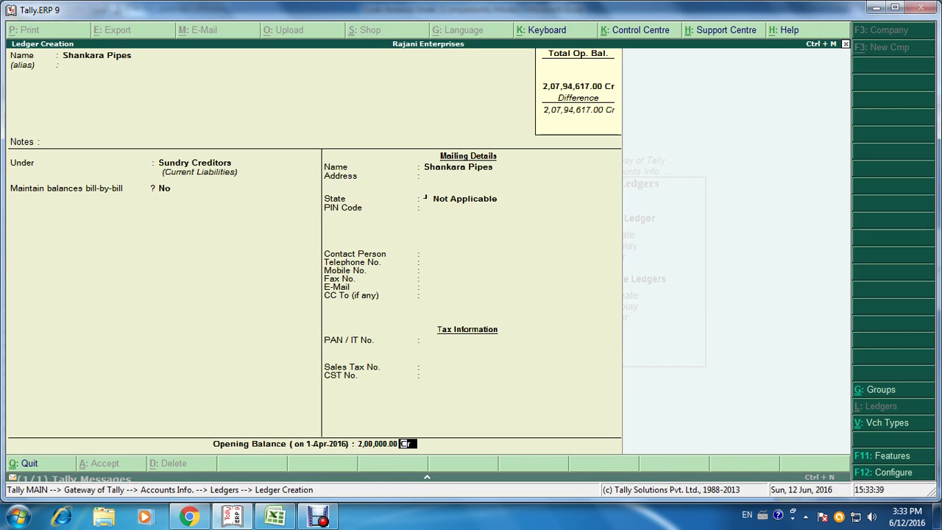
{"action": "key", "text": "ctrl+a"}
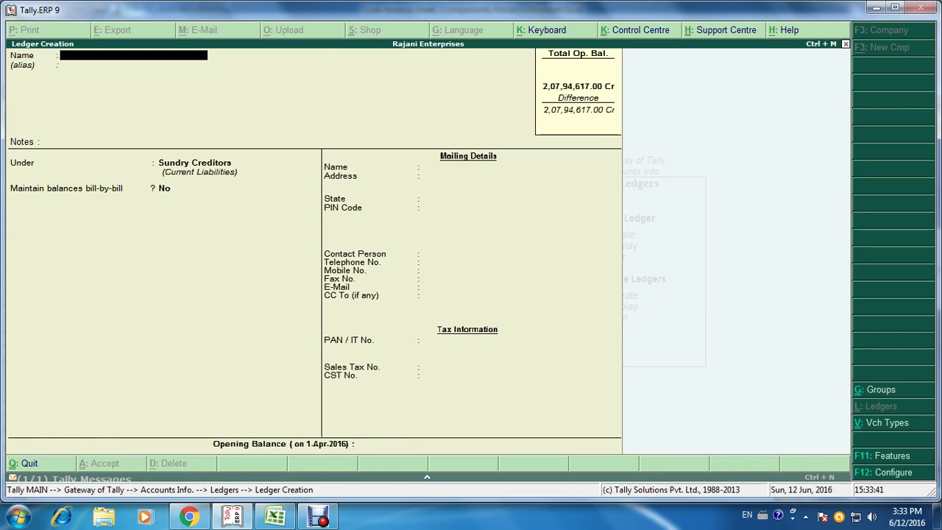
Step: Create Om Shiva Sai Hardware A/c with state Not Applicable and a 5,000 Cr opening balance
{"action": "key", "text": "alt+Tab"}
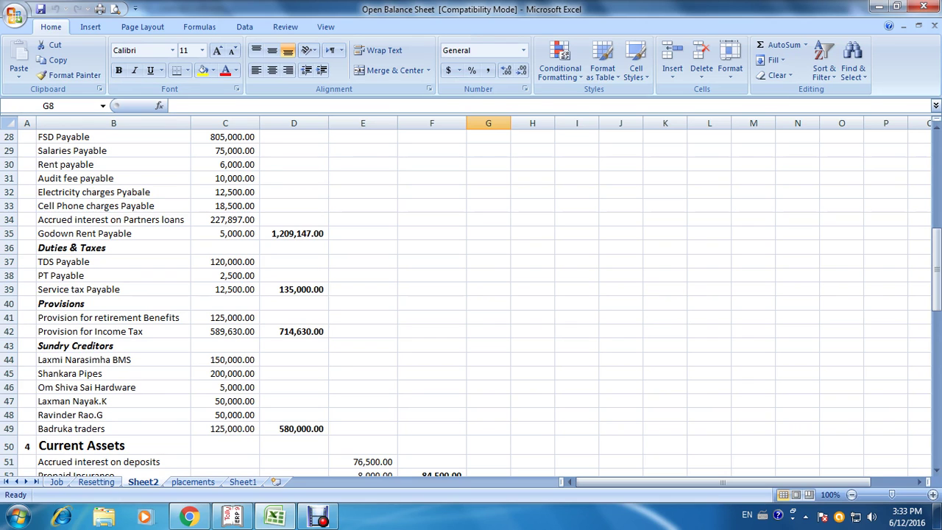
{"action": "key", "text": "alt+Tab"}
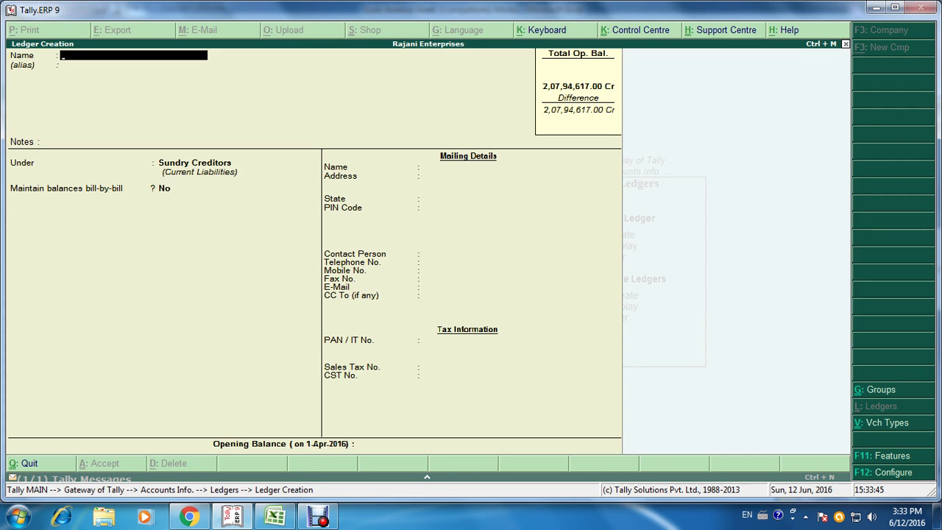
{"action": "type", "text": "Om Shiva Sai Hardwar"}
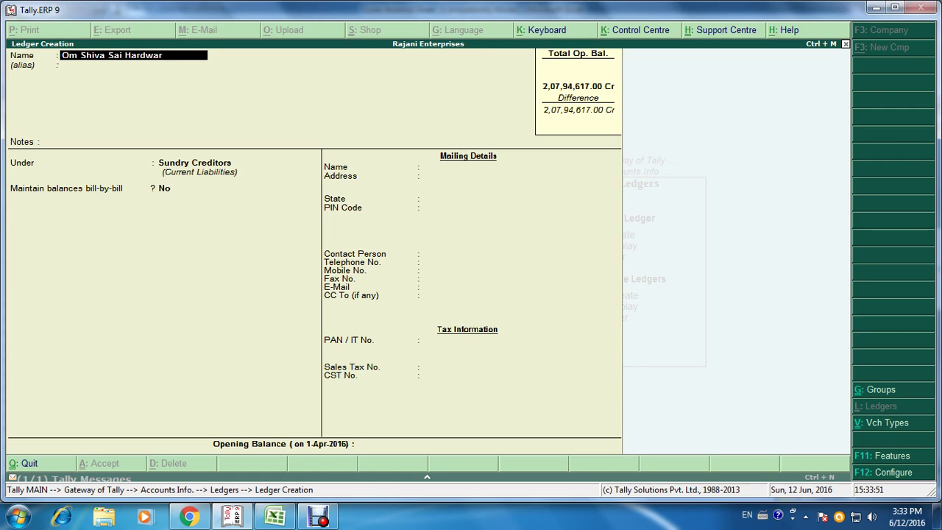
{"action": "type", "text": "e a/c"}
{"action": "key", "text": "Return"}
{"action": "key", "text": "Return"}
{"action": "key", "text": "Return"}
{"action": "key", "text": "Return"}
{"action": "key", "text": "Return"}
{"action": "key", "text": "Return"}
{"action": "key", "text": "Return"}
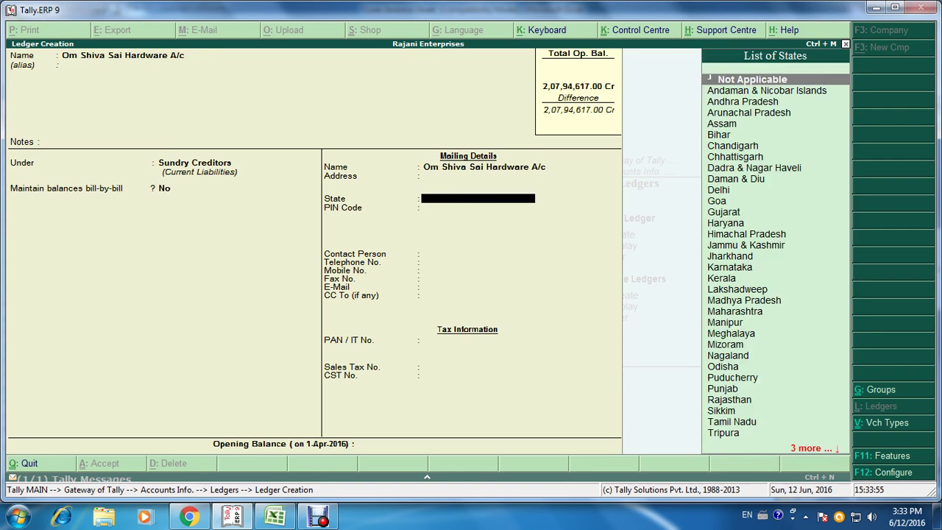
{"action": "key", "text": "Return"}
{"action": "key", "text": "Return"}
{"action": "key", "text": "Return"}
{"action": "key", "text": "Return"}
{"action": "key", "text": "Return"}
{"action": "key", "text": "Return"}
{"action": "key", "text": "Return"}
{"action": "key", "text": "Return"}
{"action": "key", "text": "Return"}
{"action": "key", "text": "Return"}
{"action": "key", "text": "Return"}
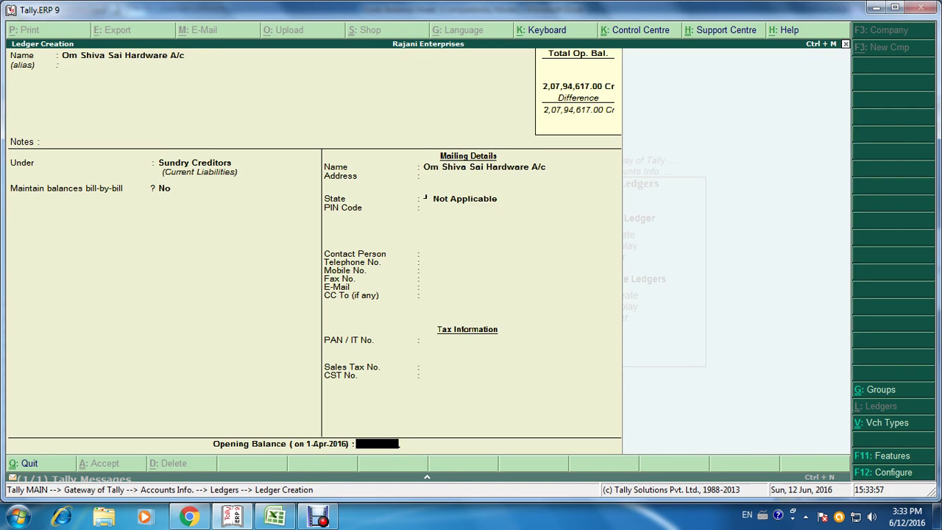
{"action": "key", "text": "alt+Tab"}
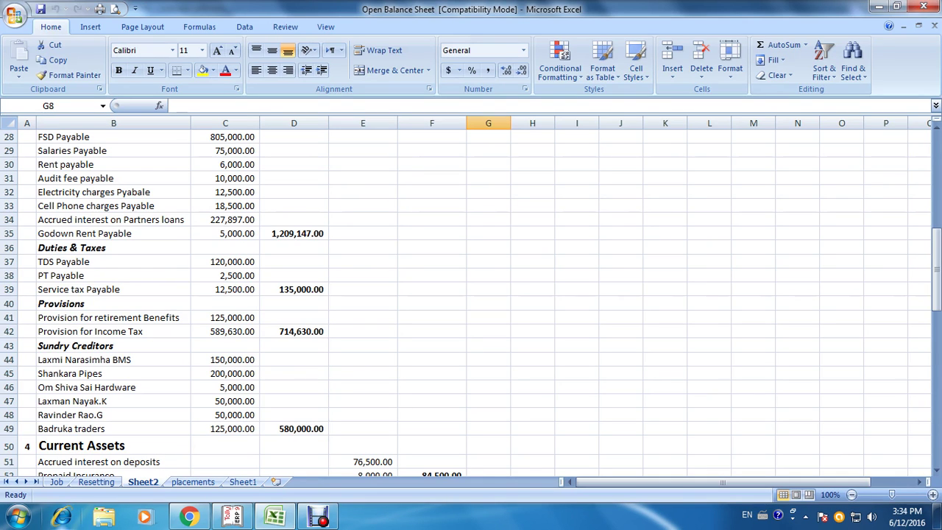
{"action": "key", "text": "alt+Tab"}
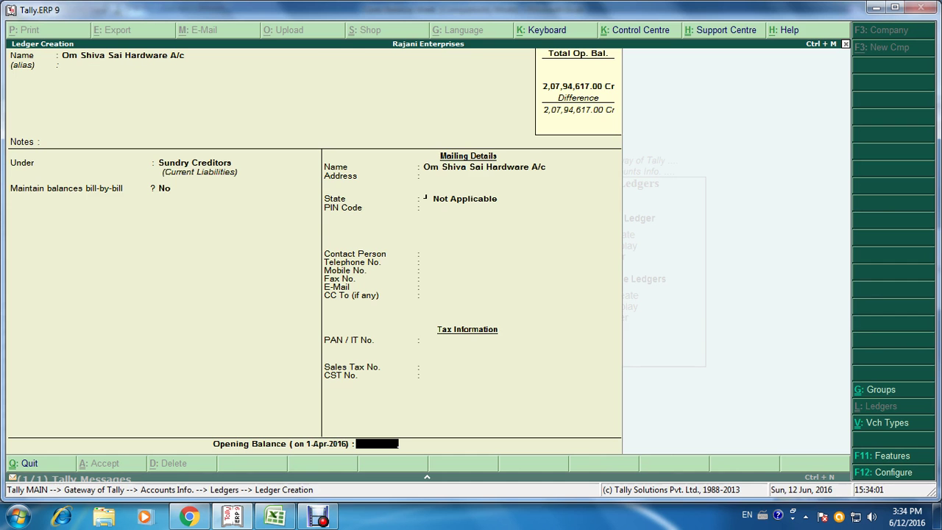
{"action": "type", "text": "5,000"}
{"action": "key", "text": "Return"}
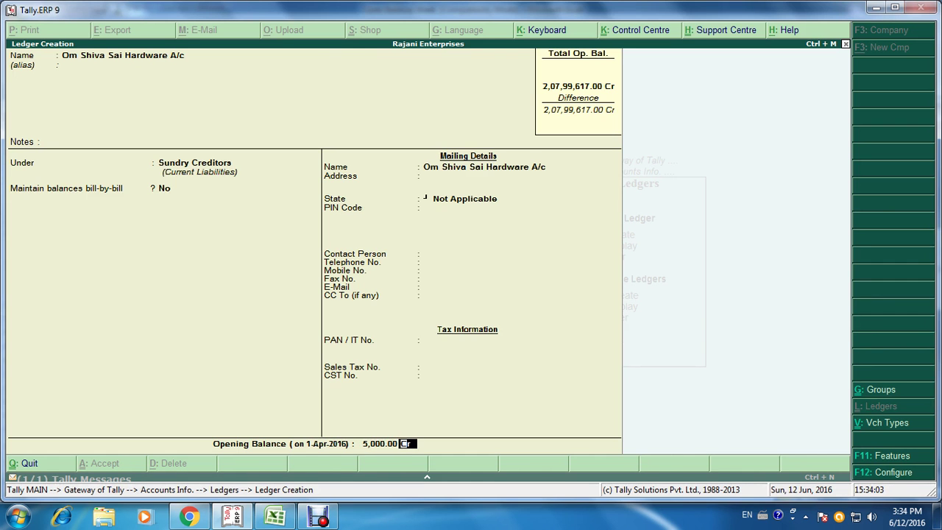
{"action": "key", "text": "Return"}
{"action": "key", "text": "Return"}
Step: Create an individual creditor's ledger with a 50,000 Cr opening balance
{"action": "key", "text": "alt+Tab"}
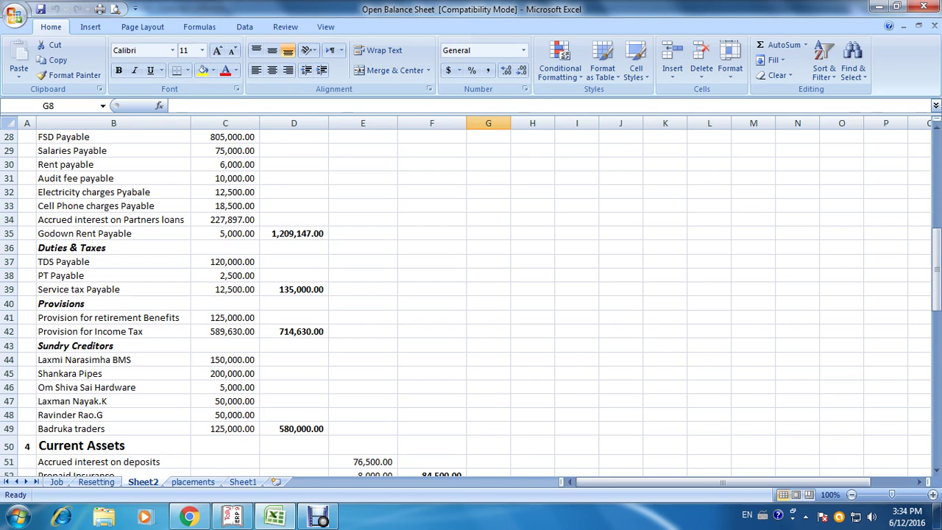
{"action": "key", "text": "alt+Tab"}
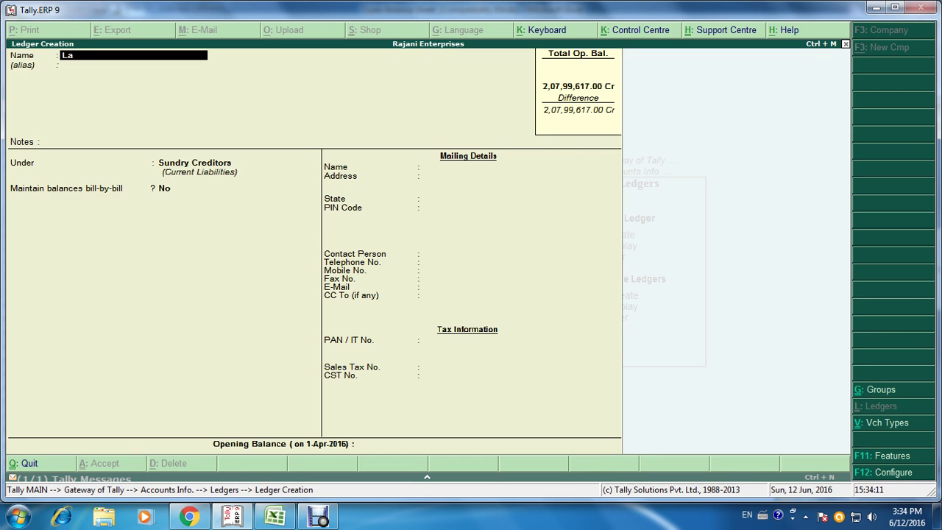
{"action": "key", "text": "Return"}
{"action": "key", "text": "Return"}
{"action": "key", "text": "Return"}
{"action": "key", "text": "Return"}
{"action": "key", "text": "Return"}
{"action": "key", "text": "Return"}
{"action": "key", "text": "Return"}
{"action": "key", "text": "Return"}
{"action": "key", "text": "Return"}
{"action": "key", "text": "Return"}
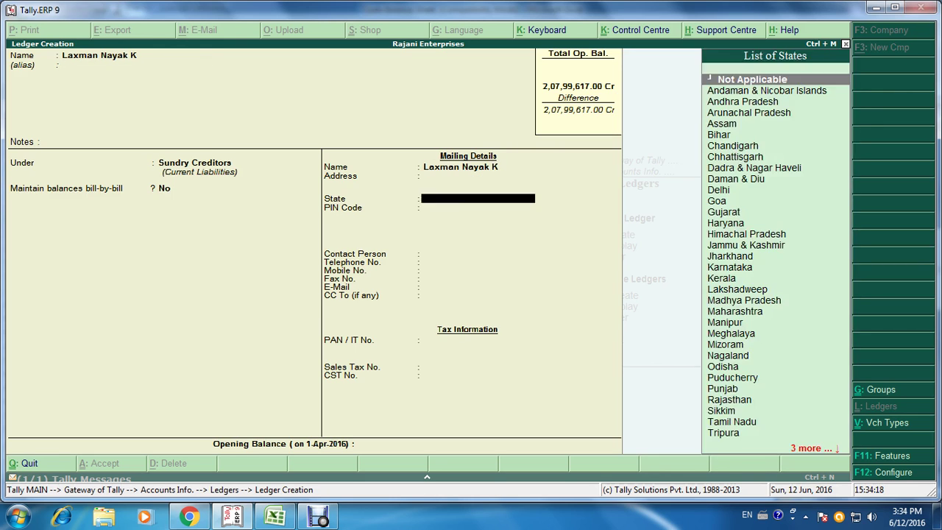
{"action": "key", "text": "Return"}
{"action": "key", "text": "Return"}
{"action": "key", "text": "Return"}
{"action": "key", "text": "Return"}
{"action": "key", "text": "Return"}
{"action": "key", "text": "Return"}
{"action": "key", "text": "Return"}
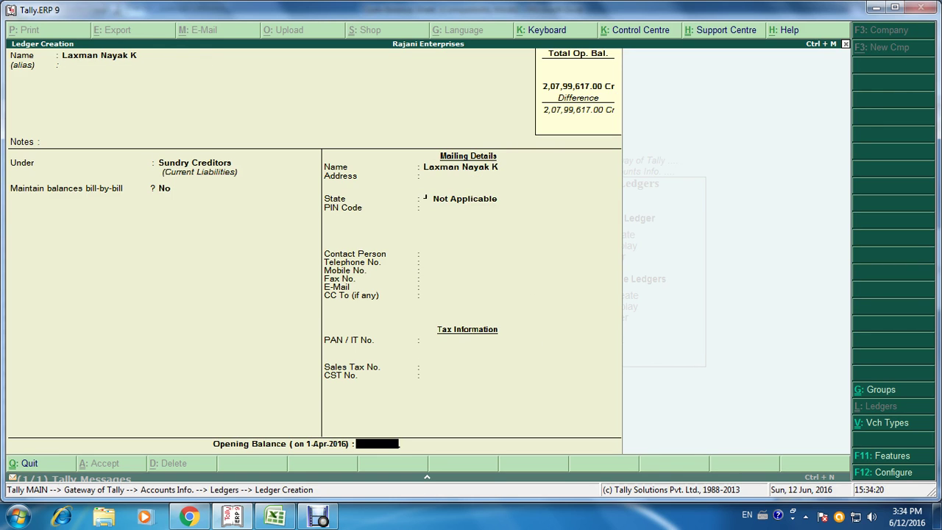
{"action": "key", "text": "alt+Tab"}
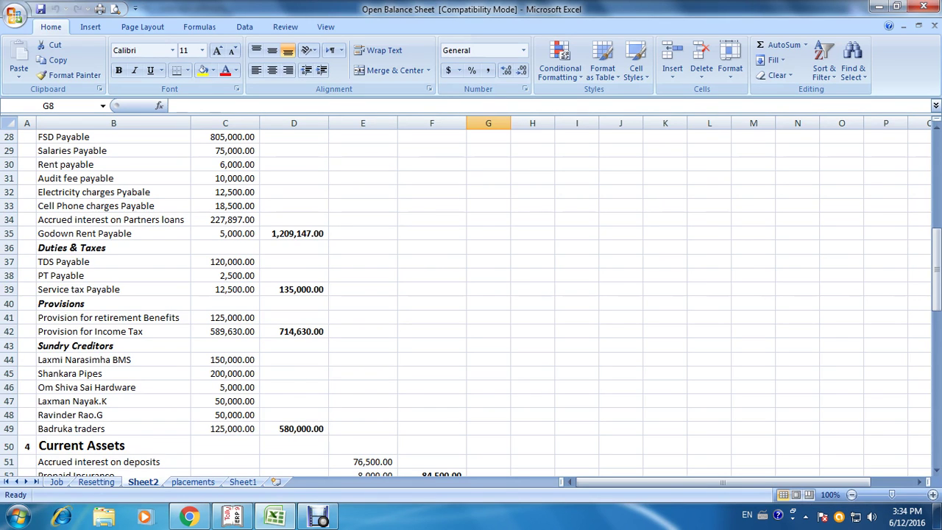
{"action": "key", "text": "alt+Tab"}
{"action": "type", "text": "50000"}
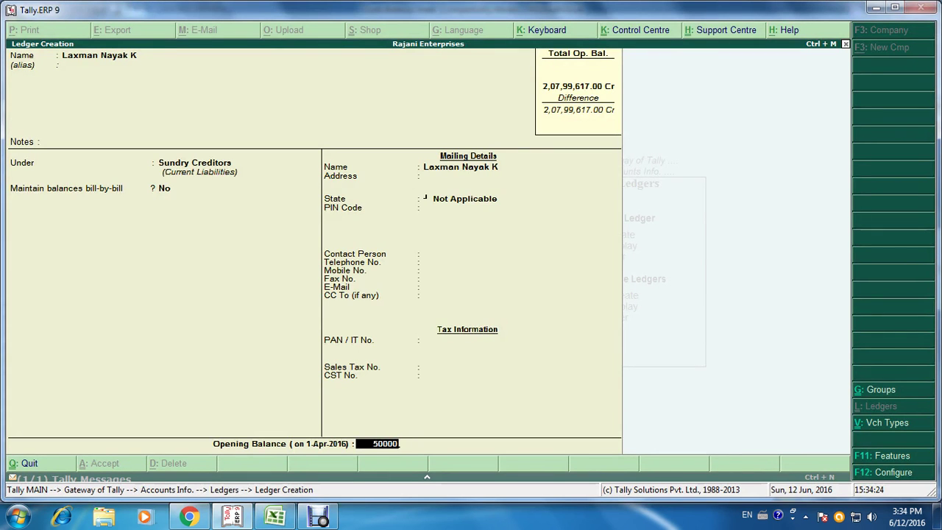
{"action": "key", "text": "Return"}
{"action": "key", "text": "ctrl+a"}
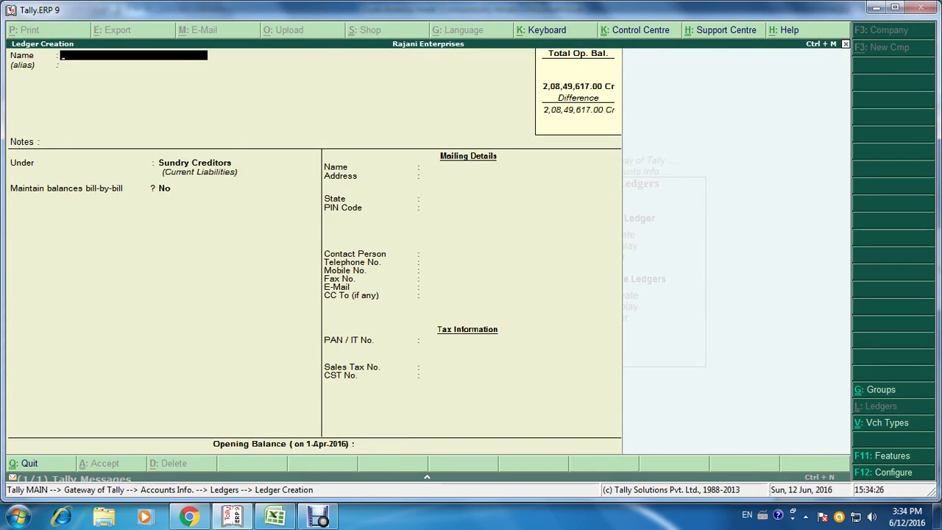
Step: Add another individual creditor's A/c, state Not Applicable, with a 50,000 Cr opening balance
{"action": "key", "text": "alt+Tab"}
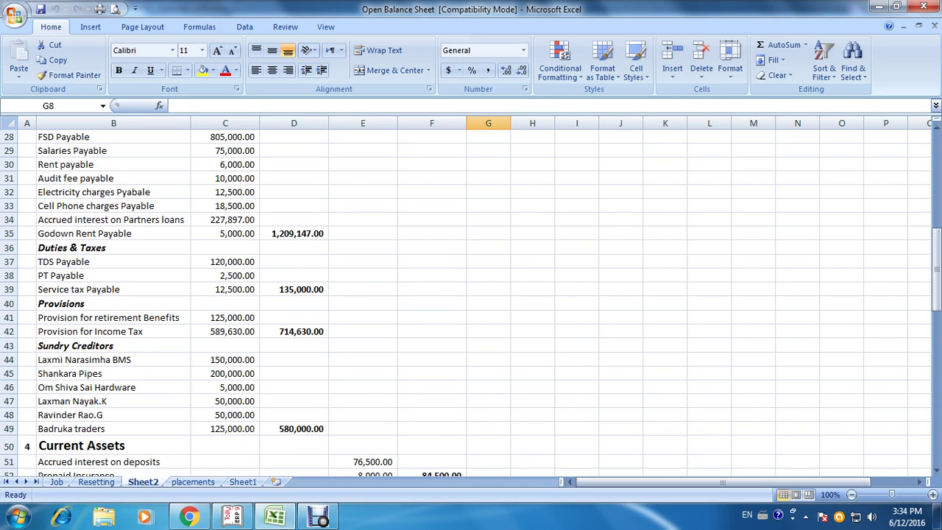
{"action": "key", "text": "alt+Tab"}
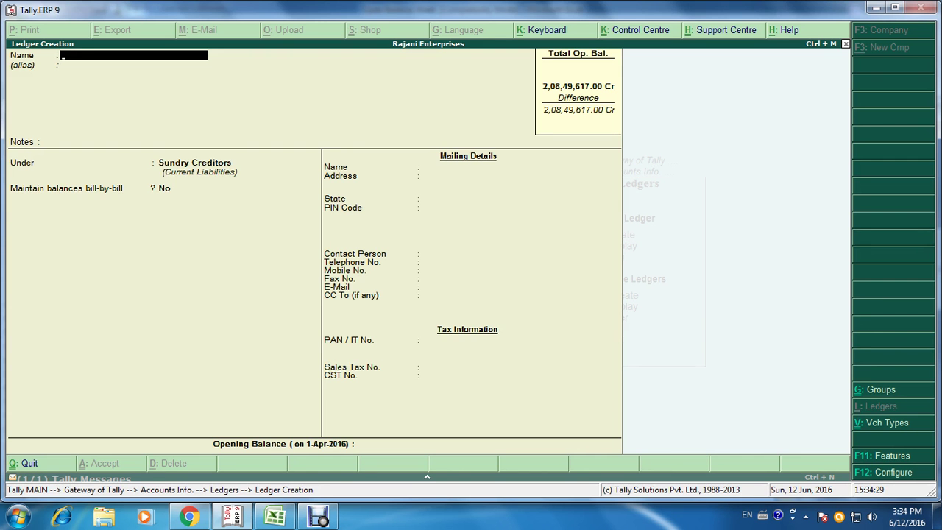
{"action": "key", "text": "Return"}
{"action": "key", "text": "Return"}
{"action": "key", "text": "Return"}
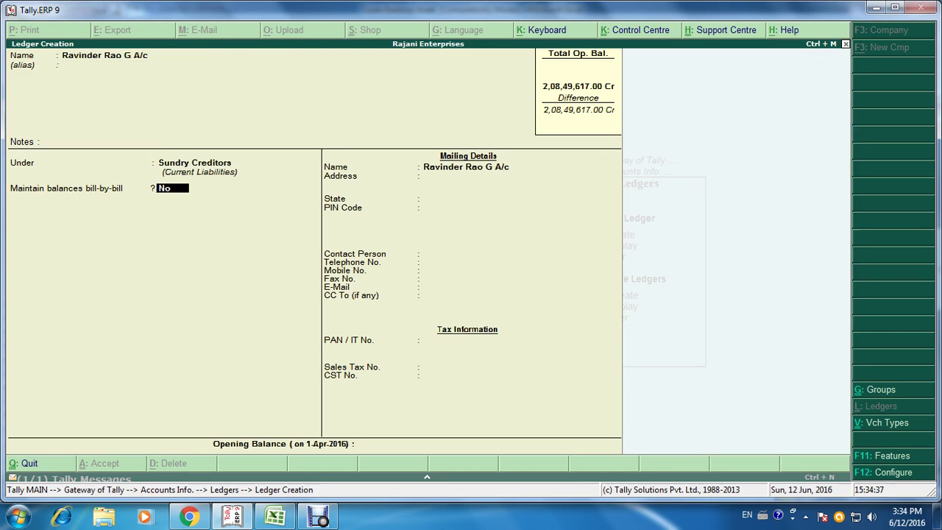
{"action": "key", "text": "Return"}
{"action": "key", "text": "Return"}
{"action": "key", "text": "Return"}
{"action": "key", "text": "Return"}
{"action": "key", "text": "Return"}
{"action": "key", "text": "Return"}
{"action": "key", "text": "Return"}
{"action": "key", "text": "Return"}
{"action": "key", "text": "Return"}
{"action": "key", "text": "Return"}
{"action": "key", "text": "Return"}
{"action": "key", "text": "Return"}
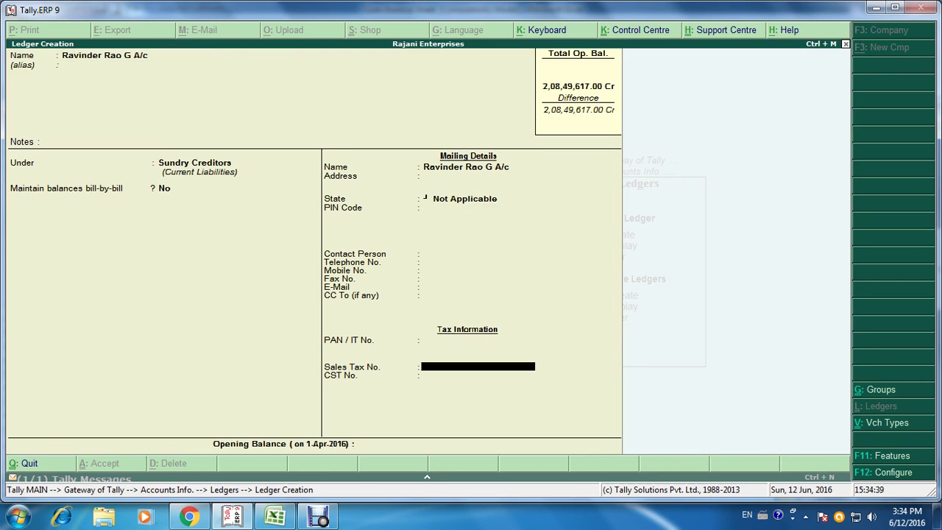
{"action": "key", "text": "Return"}
{"action": "key", "text": "Return"}
{"action": "key", "text": "alt+Tab"}
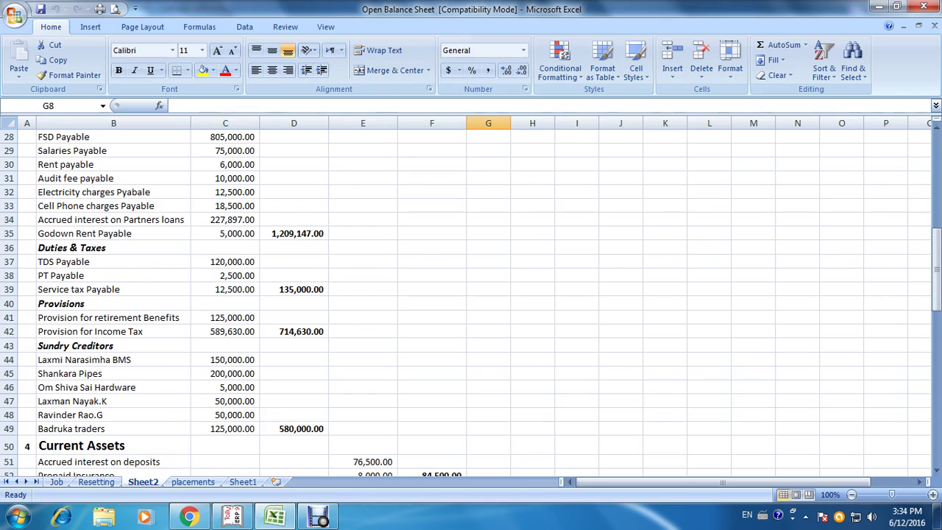
{"action": "key", "text": "alt+Tab"}
{"action": "type", "text": "50000"}
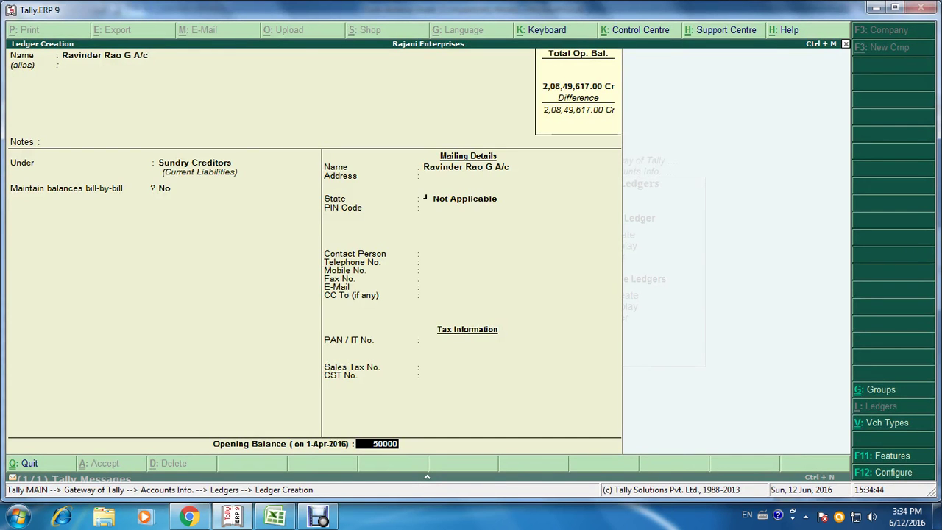
{"action": "key", "text": "Return"}
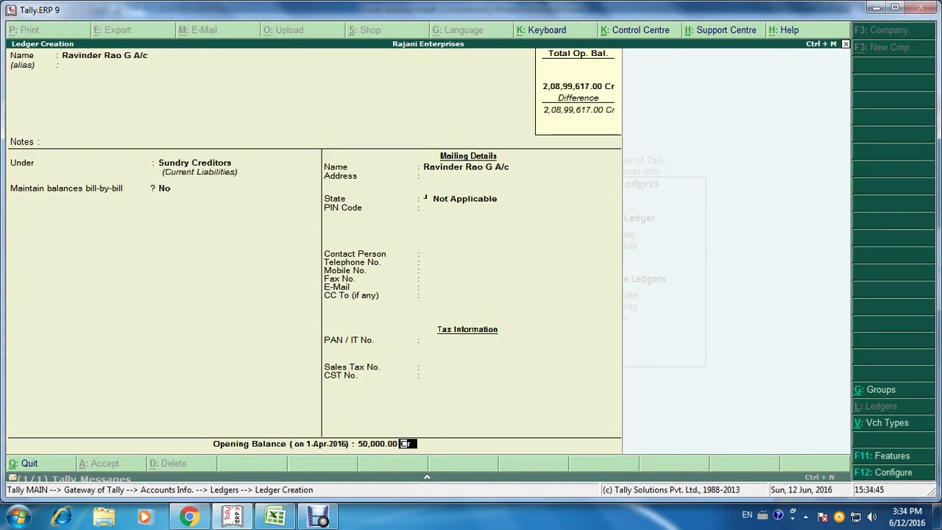
{"action": "key", "text": "Return"}
{"action": "key", "text": "alt+Tab"}
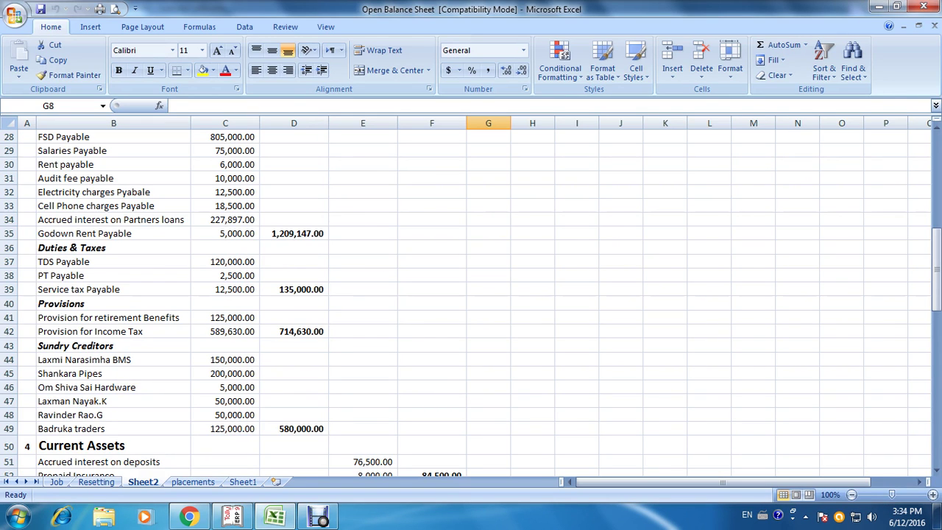
{"action": "key", "text": "alt+Tab"}
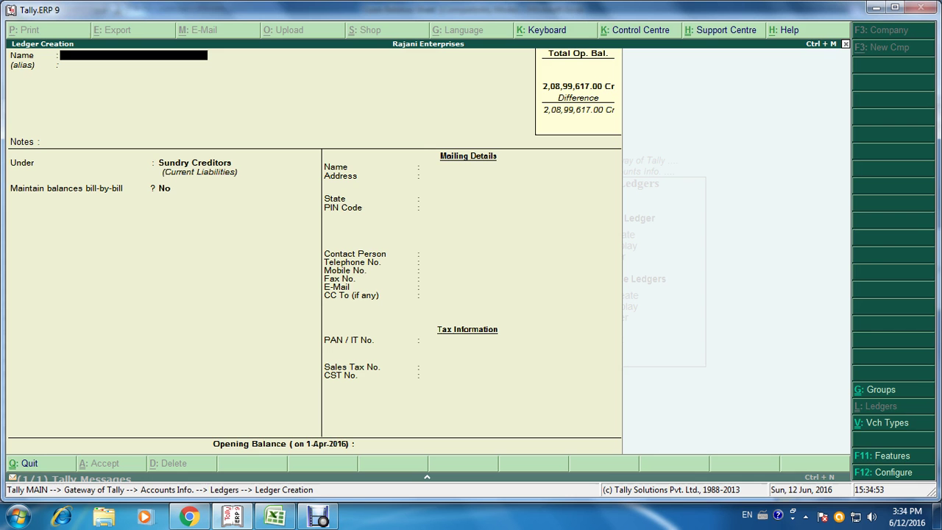
Step: Create Badruka Traders A/c with a 1,25,000 Cr opening balance and save it
{"action": "type", "text": "Badruka Traders"}
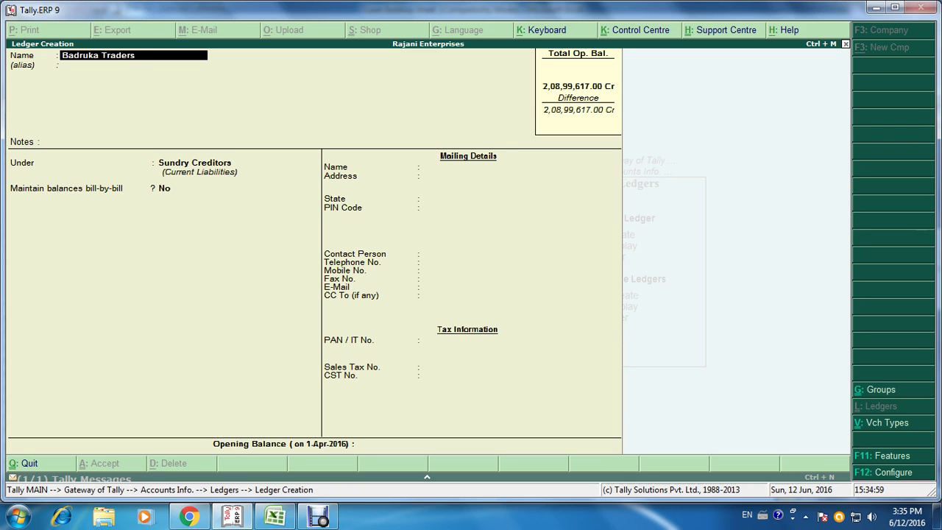
{"action": "type", "text": " a/c"}
{"action": "key", "text": "Return"}
{"action": "key", "text": "Return"}
{"action": "key", "text": "Return"}
{"action": "key", "text": "Return"}
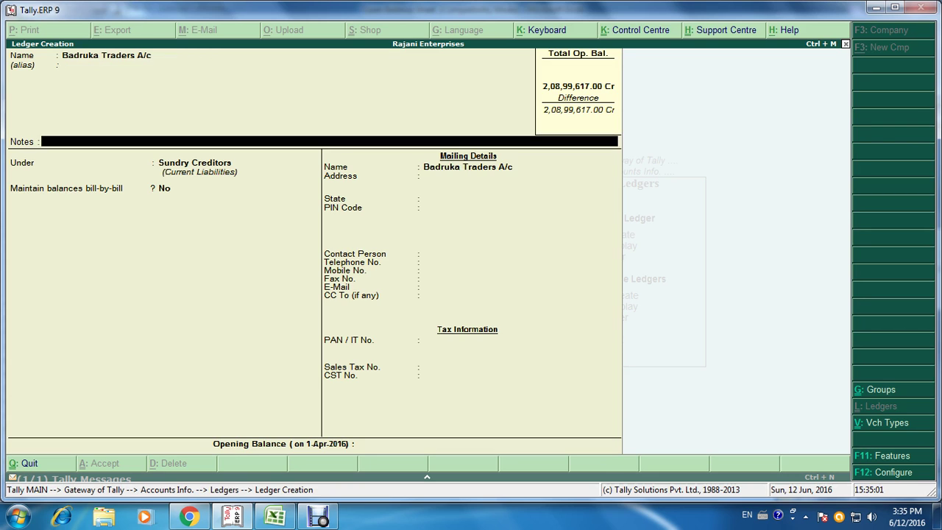
{"action": "key", "text": "Return"}
{"action": "key", "text": "Return"}
{"action": "key", "text": "Return"}
{"action": "key", "text": "Return"}
{"action": "key", "text": "Return"}
{"action": "key", "text": "Return"}
{"action": "key", "text": "Return"}
{"action": "key", "text": "Return"}
{"action": "key", "text": "Return"}
{"action": "key", "text": "Return"}
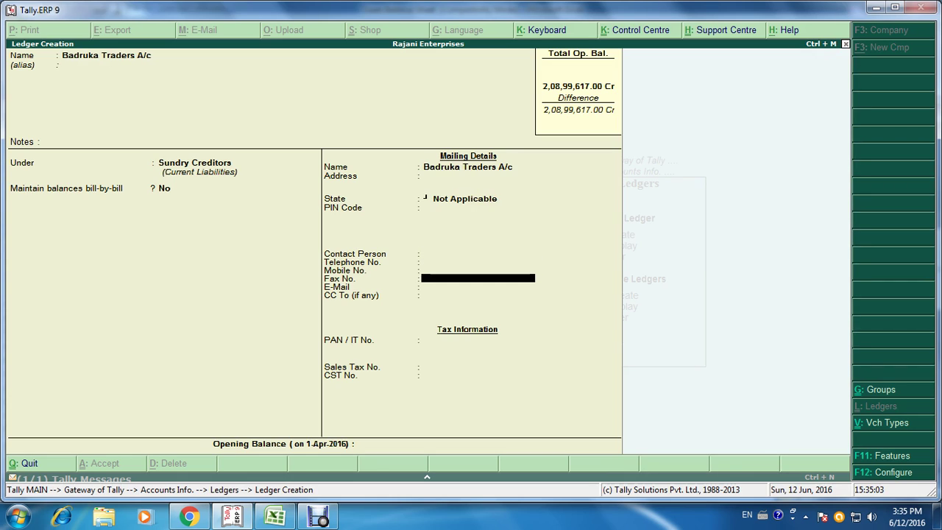
{"action": "key", "text": "Return"}
{"action": "key", "text": "Return"}
{"action": "key", "text": "Return"}
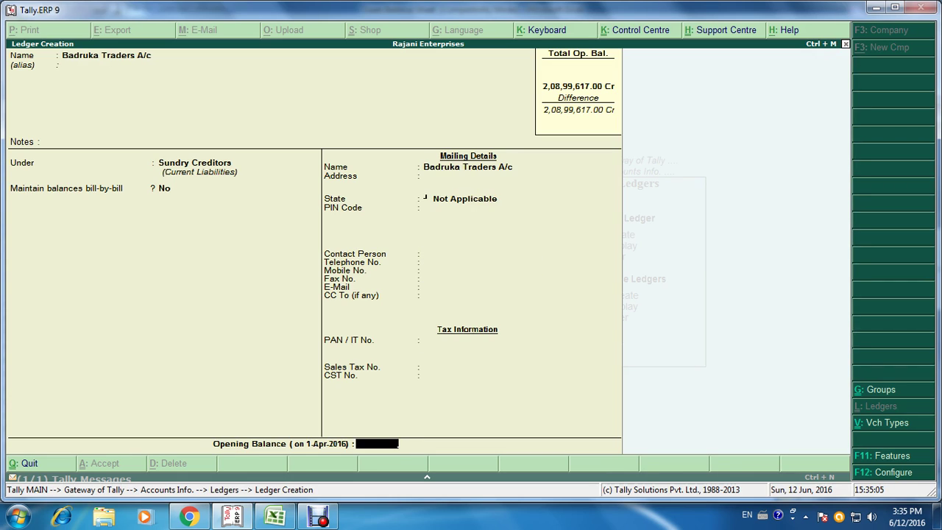
{"action": "type", "text": "125000"}
{"action": "key", "text": "Return"}
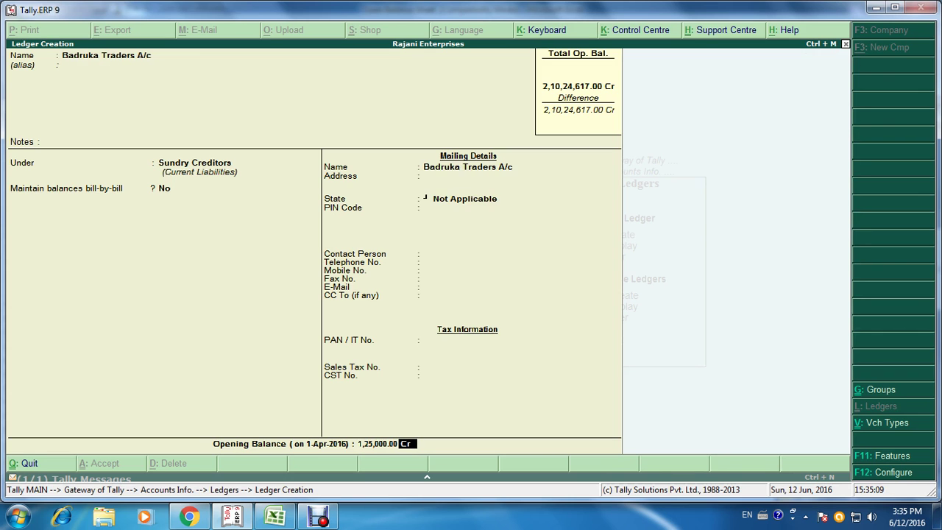
{"action": "key", "text": "ctrl+a"}
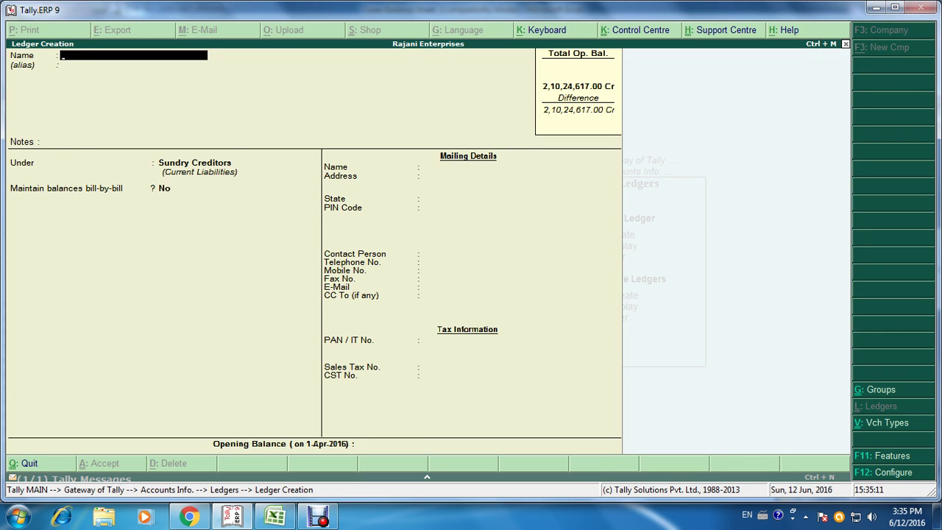
{"action": "key", "text": "alt+Tab"}
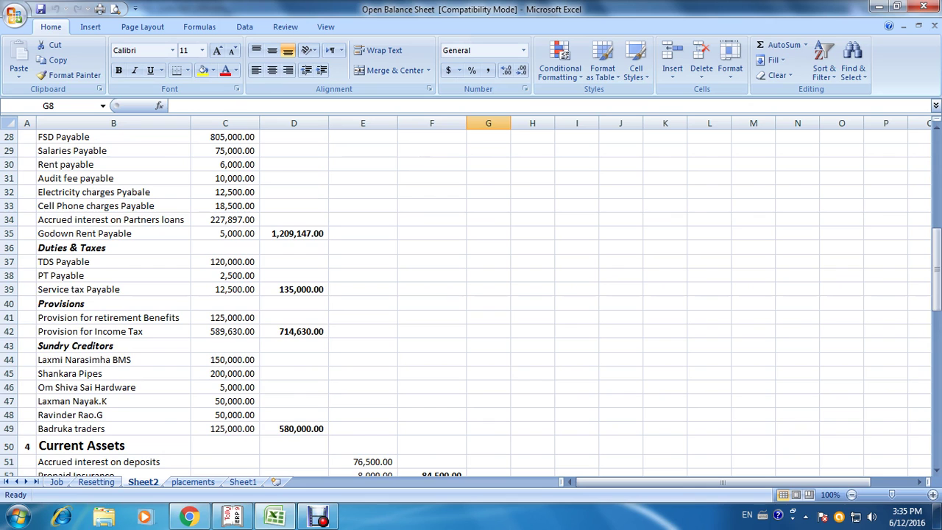
Step: Scroll through Excel's Sheet2 down to the 22,000,467.00 grand totals
{"action": "scroll", "coordinate": [471, 294], "scroll_direction": "down", "scroll_amount": 14}
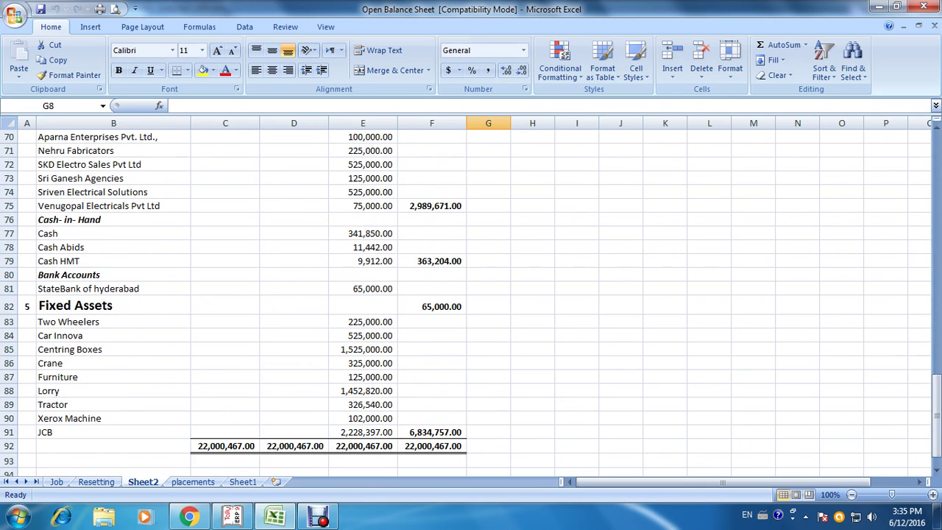
{"action": "key", "text": "alt+Tab"}
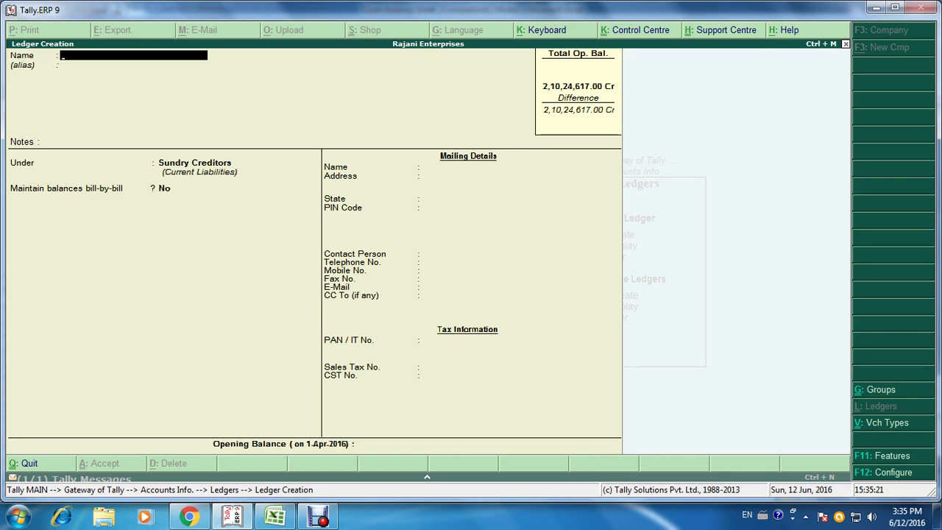
{"action": "key", "text": "alt+Tab"}
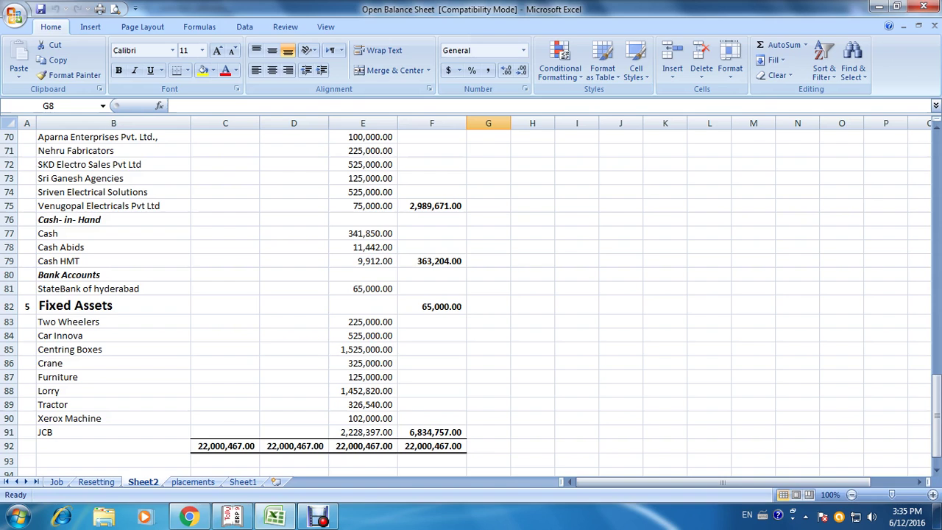
{"action": "scroll", "coordinate": [471, 294], "scroll_direction": "up", "scroll_amount": 20}
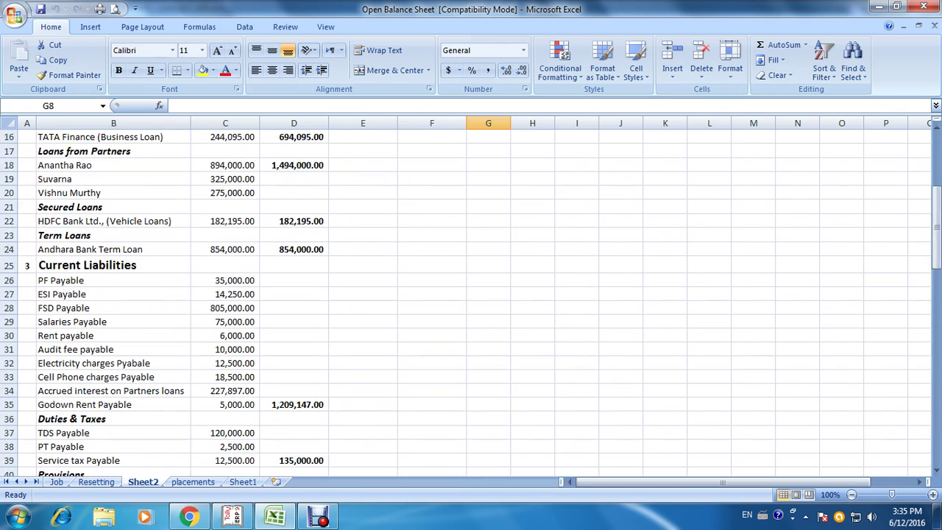
{"action": "scroll", "coordinate": [471, 294], "scroll_direction": "down", "scroll_amount": 5}
{"action": "scroll", "coordinate": [471, 294], "scroll_direction": "up", "scroll_amount": 3}
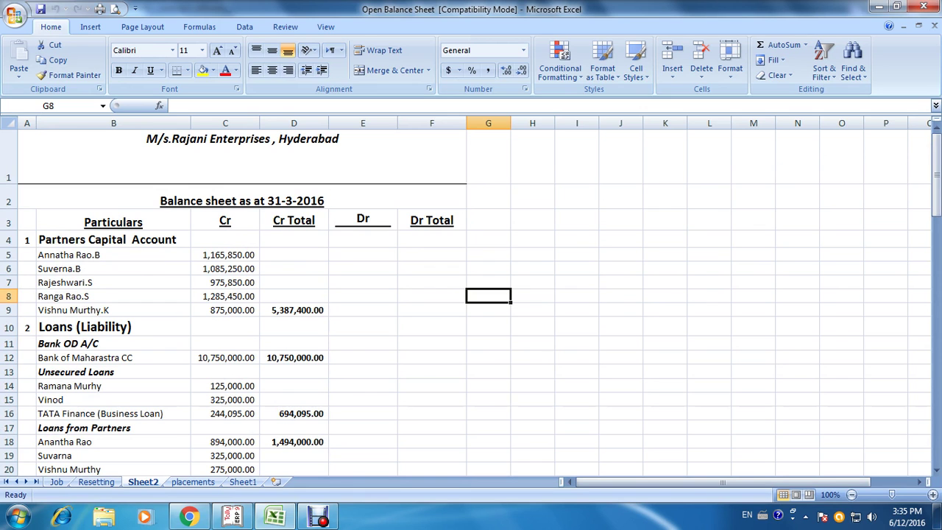
{"action": "scroll", "coordinate": [471, 295], "scroll_direction": "down", "scroll_amount": 4}
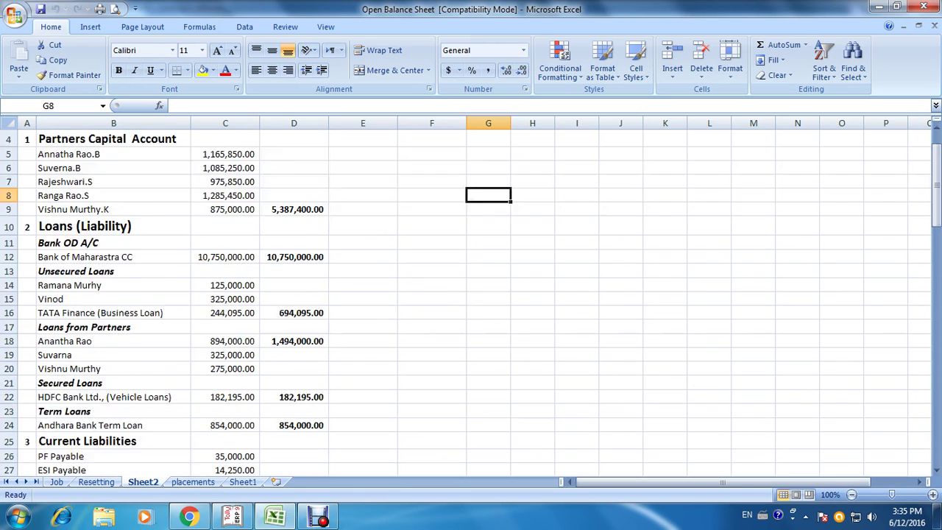
{"action": "scroll", "coordinate": [471, 294], "scroll_direction": "down", "scroll_amount": 7}
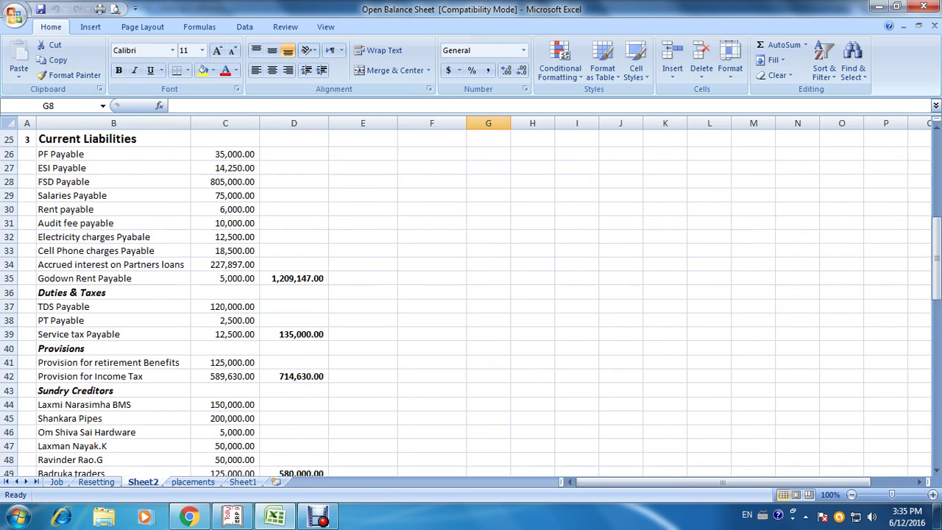
{"action": "scroll", "coordinate": [471, 294], "scroll_direction": "down", "scroll_amount": 12}
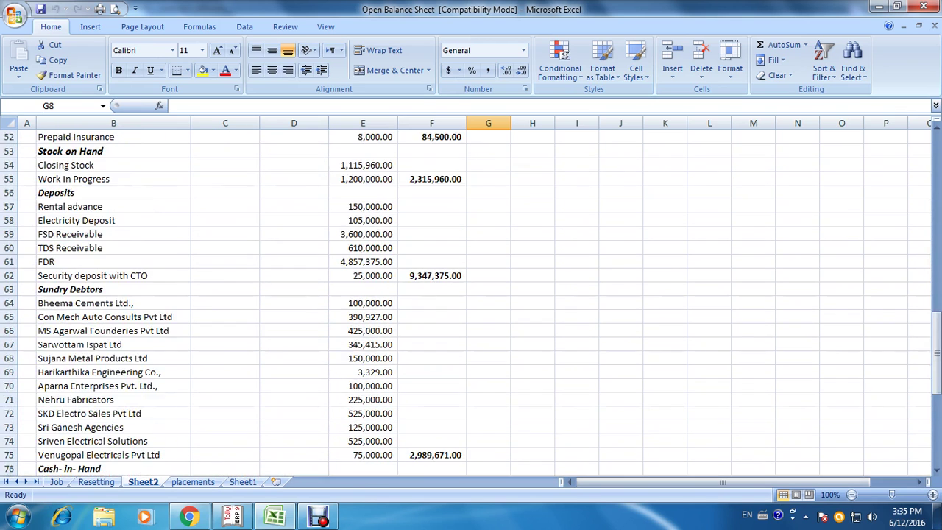
{"action": "scroll", "coordinate": [471, 295], "scroll_direction": "down", "scroll_amount": 2}
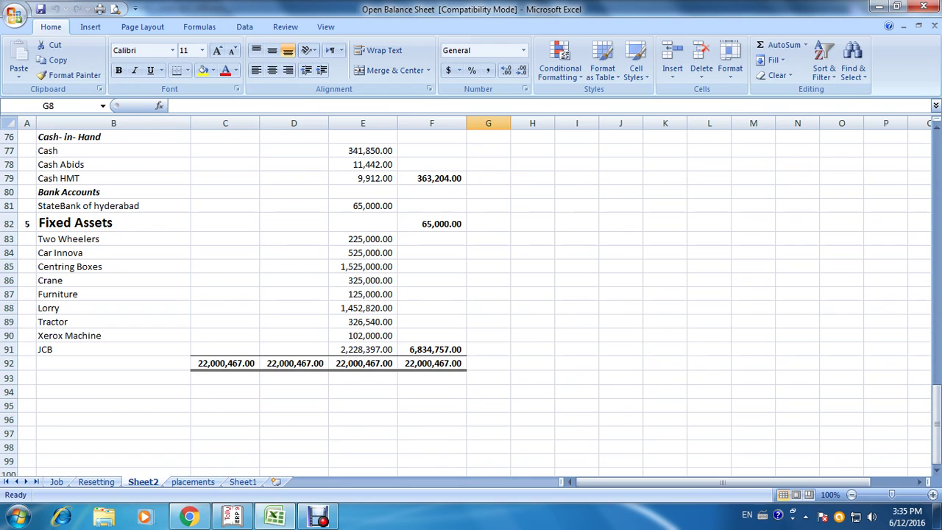
{"action": "key", "text": "alt+Tab"}
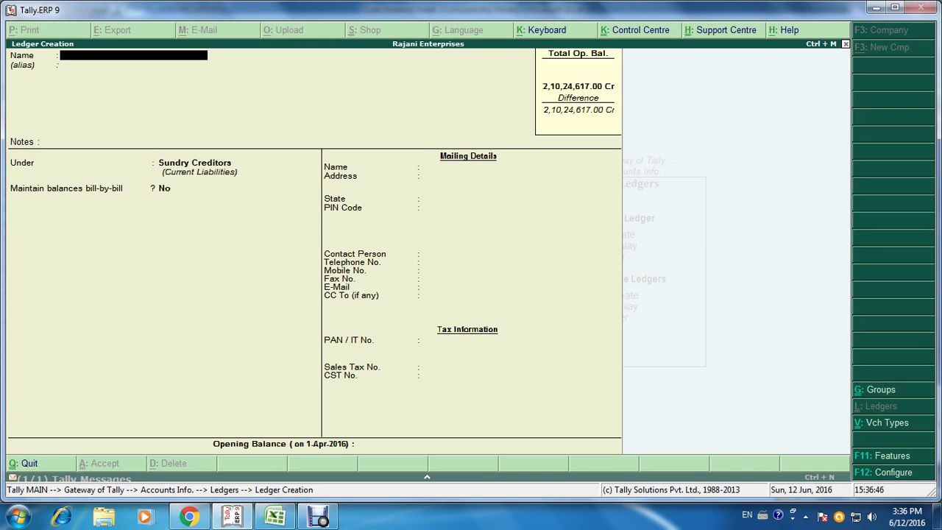
Step: Leave Ledger Creation and return to the Gateway of Tally menu
{"action": "key", "text": "Escape"}
{"action": "key", "text": "Return"}
{"action": "key", "text": "Escape"}
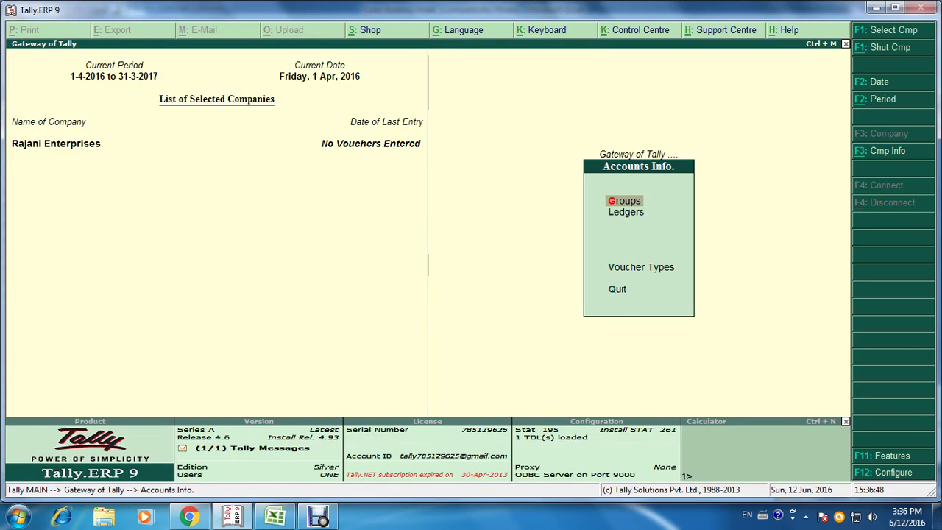
{"action": "key", "text": "Escape"}
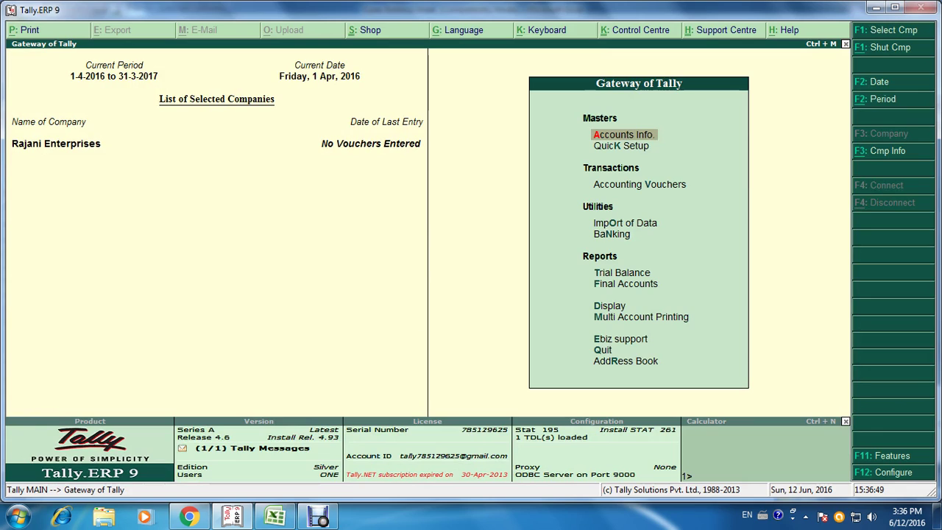
Step: Open the Trial Balance report from the Gateway reports list
{"action": "left_click", "coordinate": [625, 223]}
{"action": "left_click", "coordinate": [622, 273]}
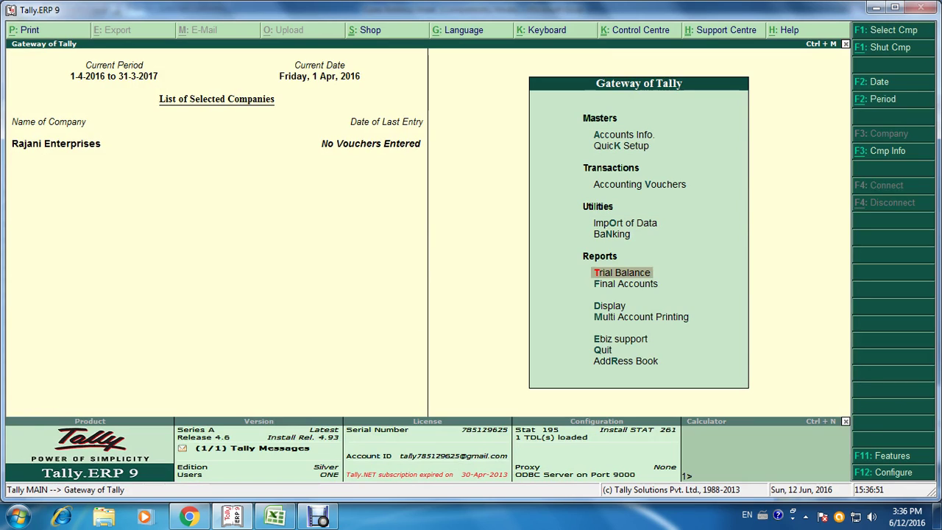
{"action": "left_click", "coordinate": [626, 283]}
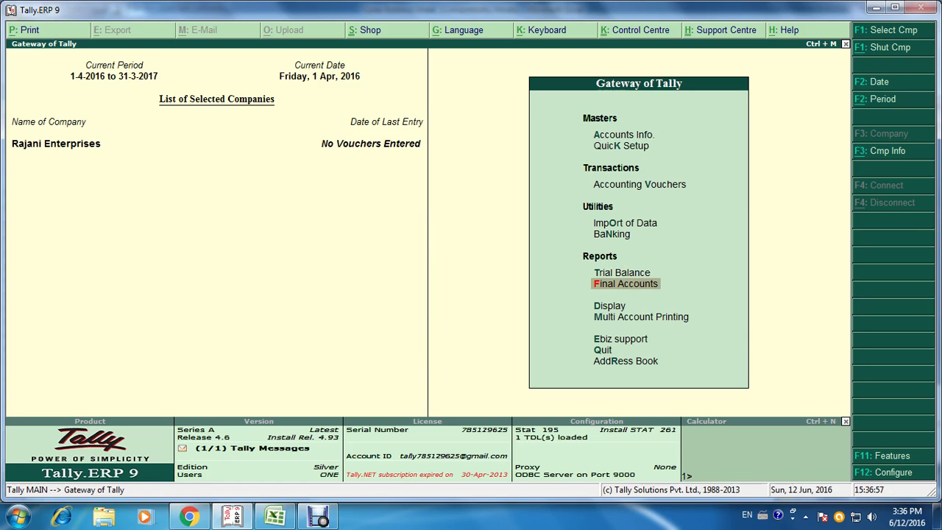
{"action": "left_click", "coordinate": [622, 273]}
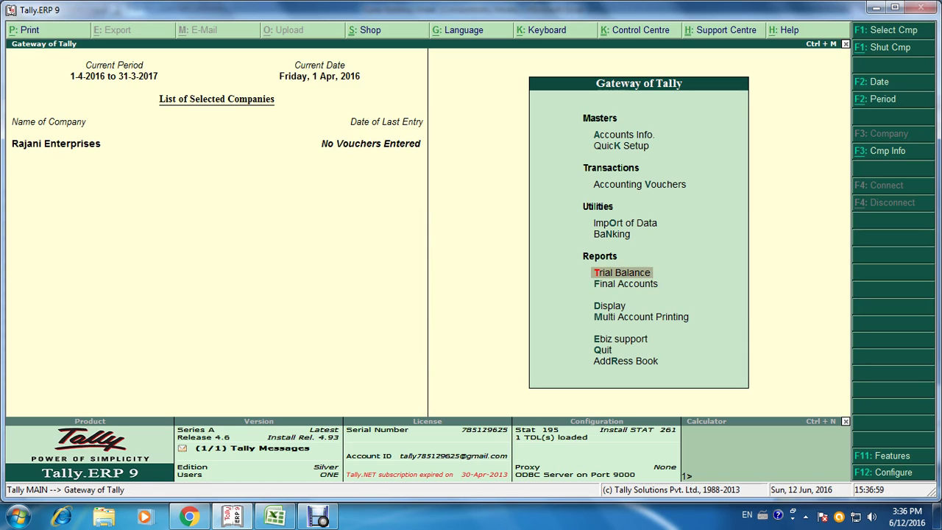
{"action": "key", "text": "Return"}
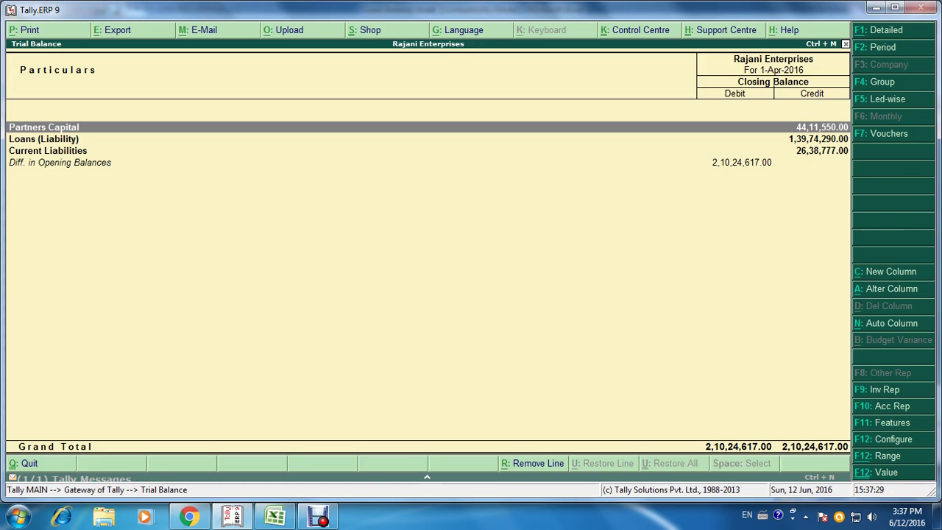
Step: Switch the Trial Balance to detailed view showing individual ledgers
{"action": "key", "text": "alt+F1"}
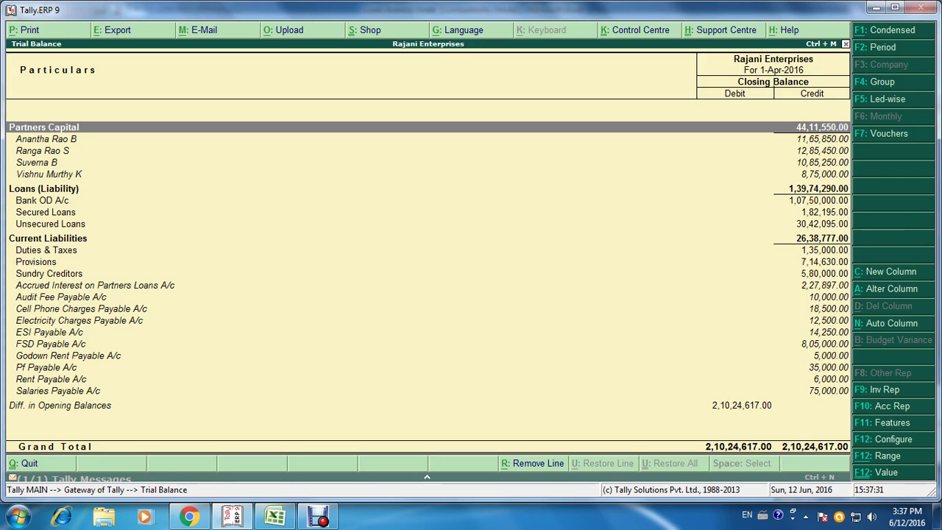
{"action": "key", "text": "Escape"}
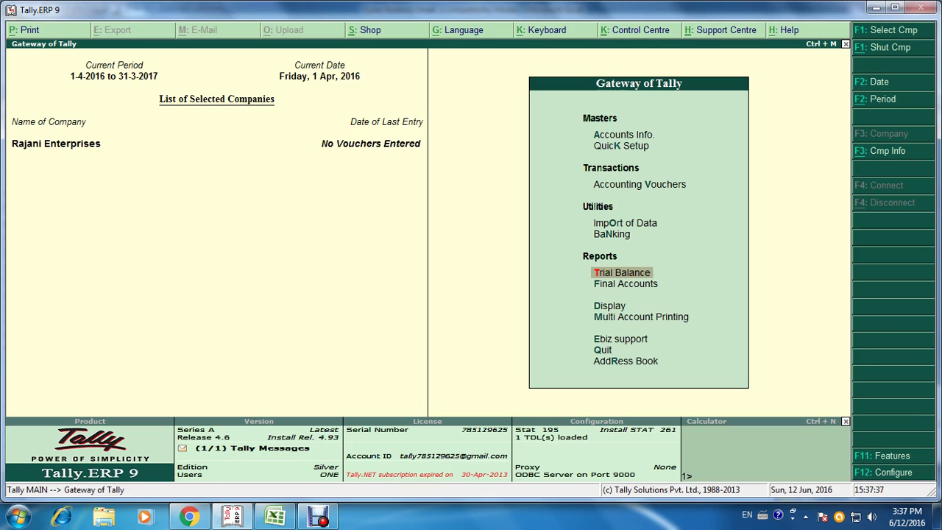
{"action": "key", "text": "Return"}
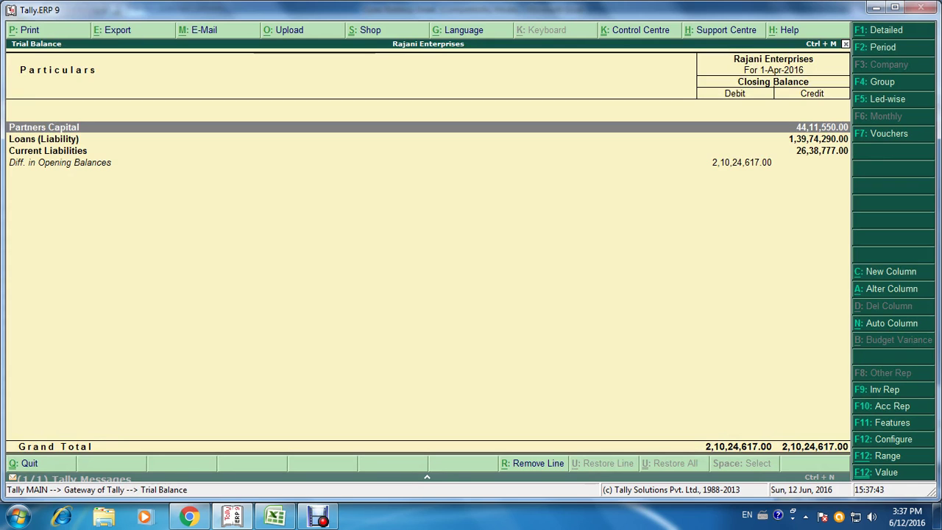
{"action": "key", "text": "alt+F1"}
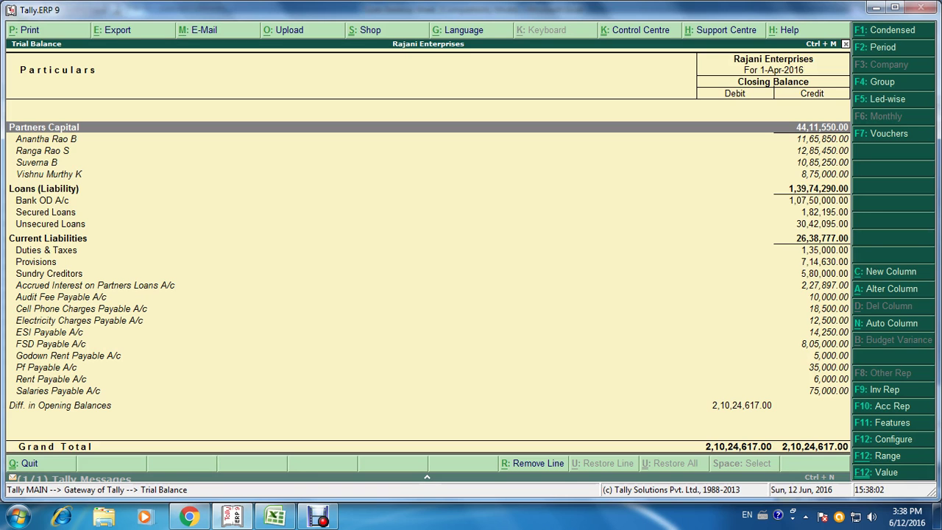
Step: Compare Trial Balance figures against the Excel sheet, including Partners Capital 5,387,400.00
{"action": "key", "text": "alt+Tab"}
{"action": "scroll", "coordinate": [471, 302], "scroll_direction": "up", "scroll_amount": 20}
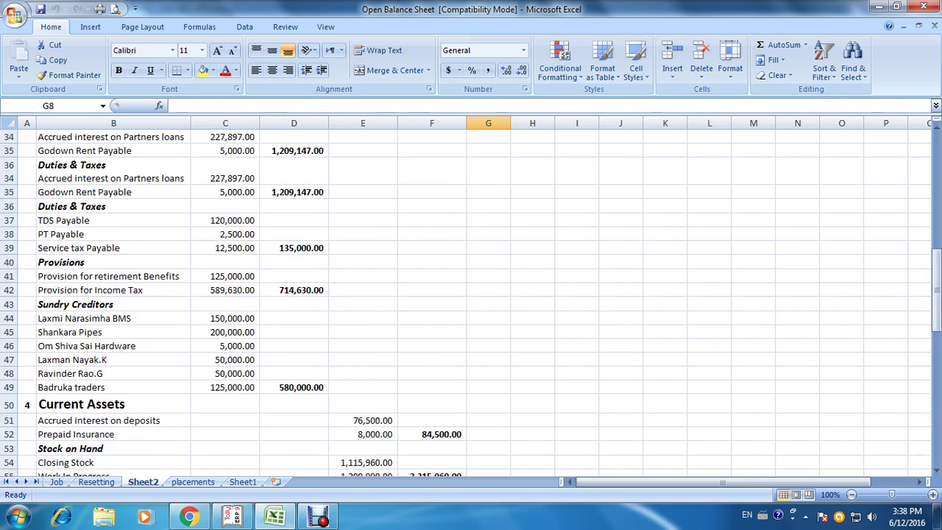
{"action": "scroll", "coordinate": [471, 302], "scroll_direction": "down", "scroll_amount": 3}
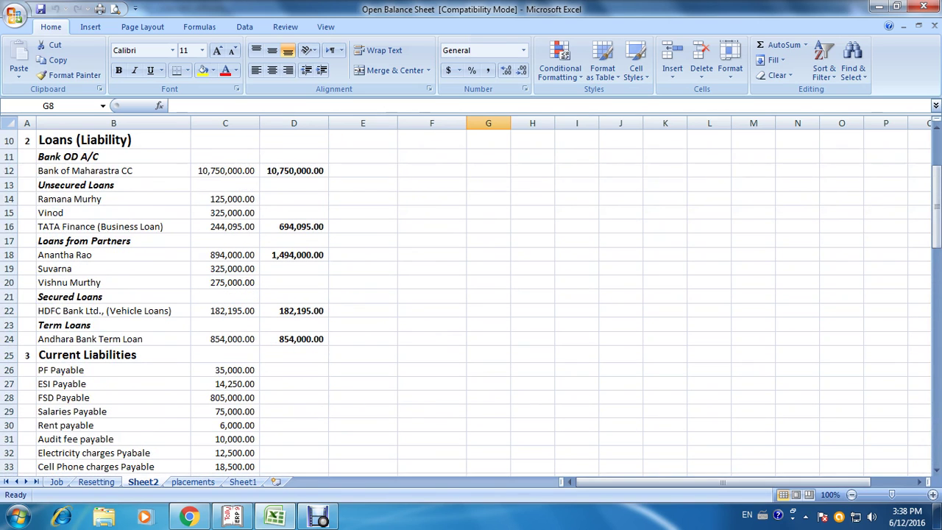
{"action": "scroll", "coordinate": [471, 295], "scroll_direction": "up", "scroll_amount": 3}
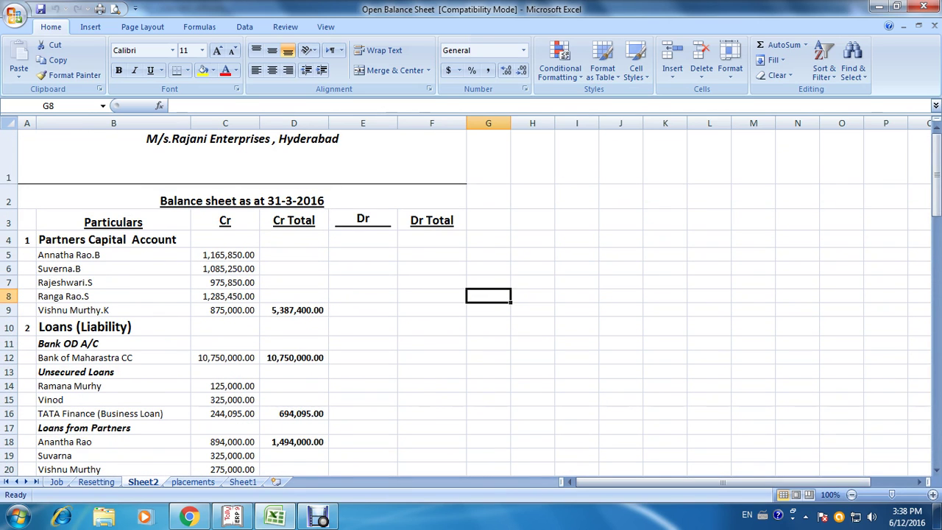
{"action": "key", "text": "alt+Tab"}
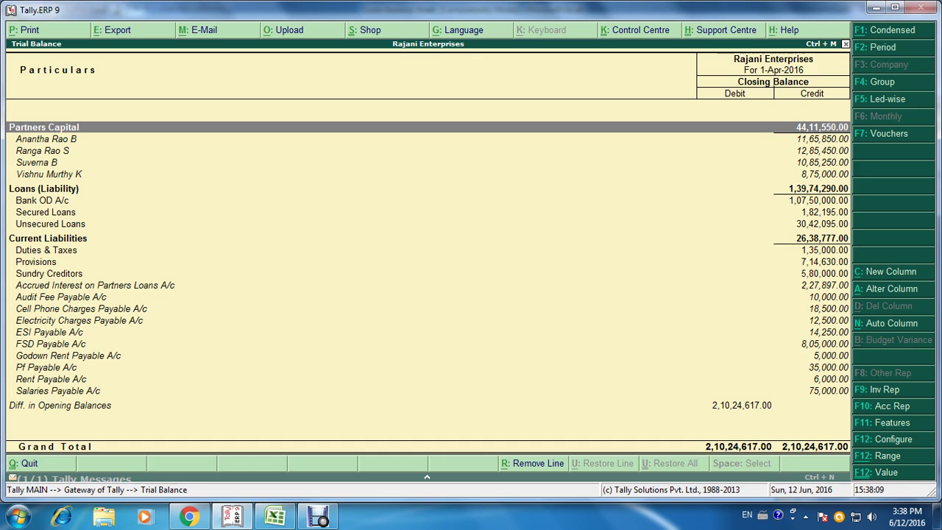
{"action": "key", "text": "alt+Tab"}
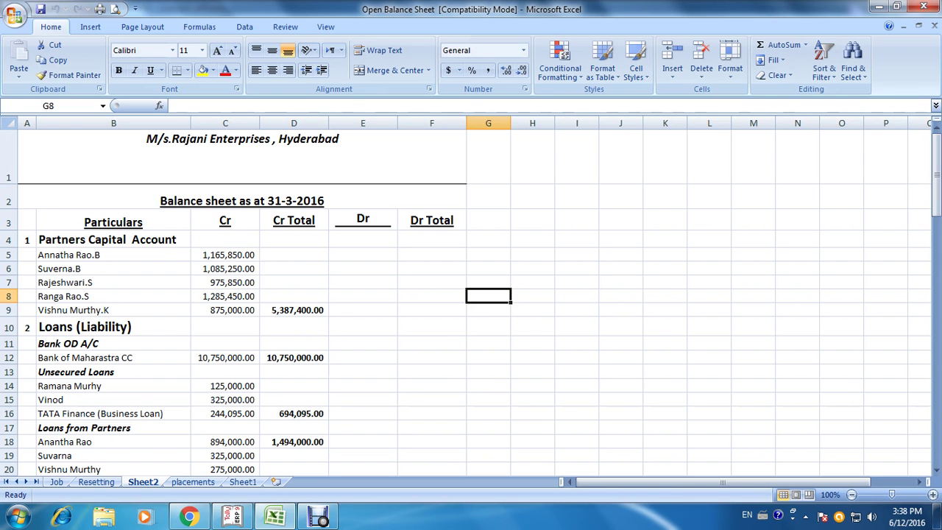
{"action": "key", "text": "alt+Tab"}
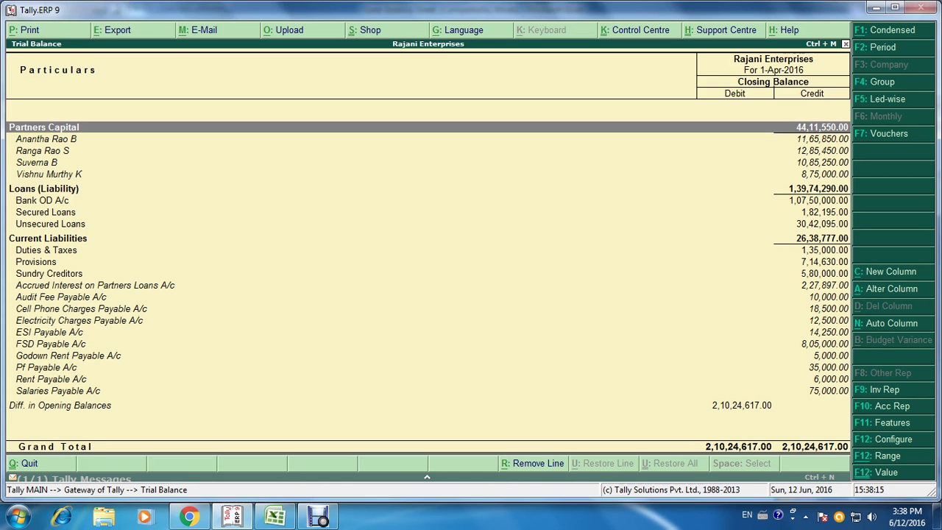
{"action": "key", "text": "alt+Tab"}
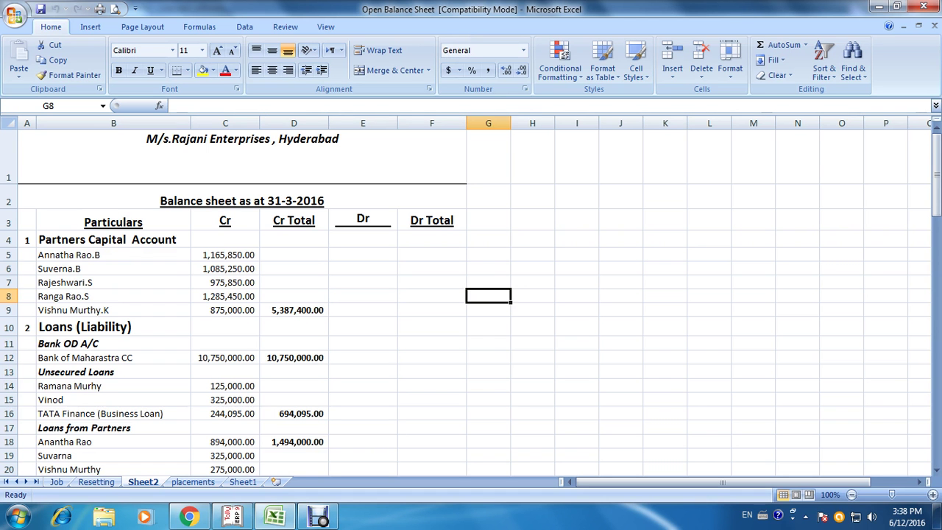
{"action": "key", "text": "alt+Tab"}
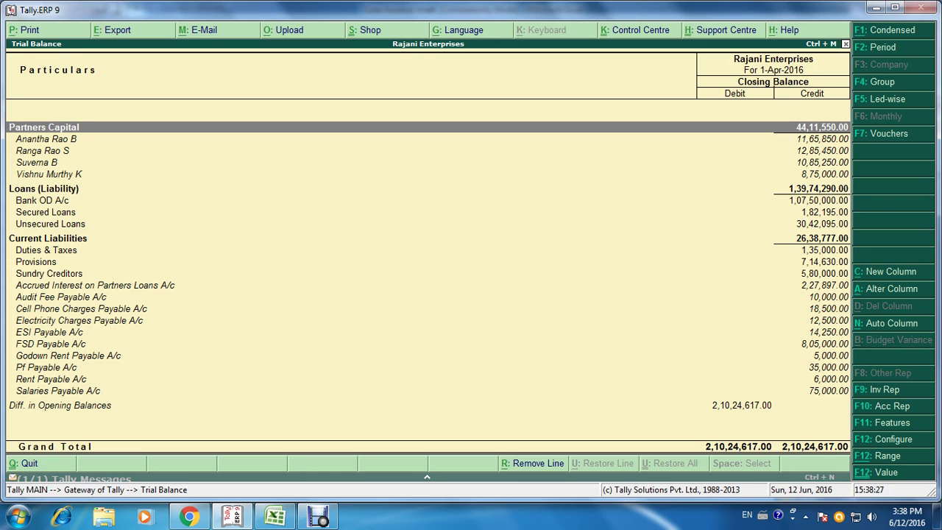
{"action": "key", "text": "alt+Tab"}
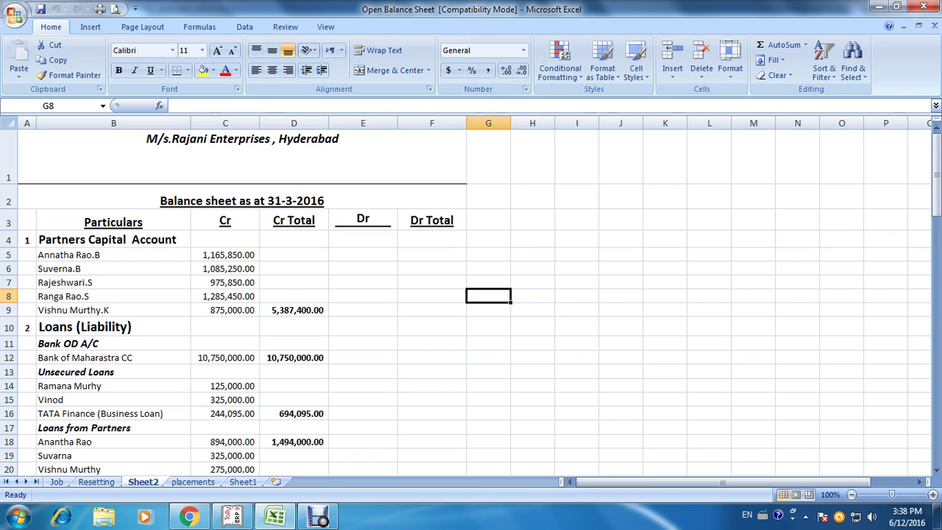
{"action": "key", "text": "alt+Tab"}
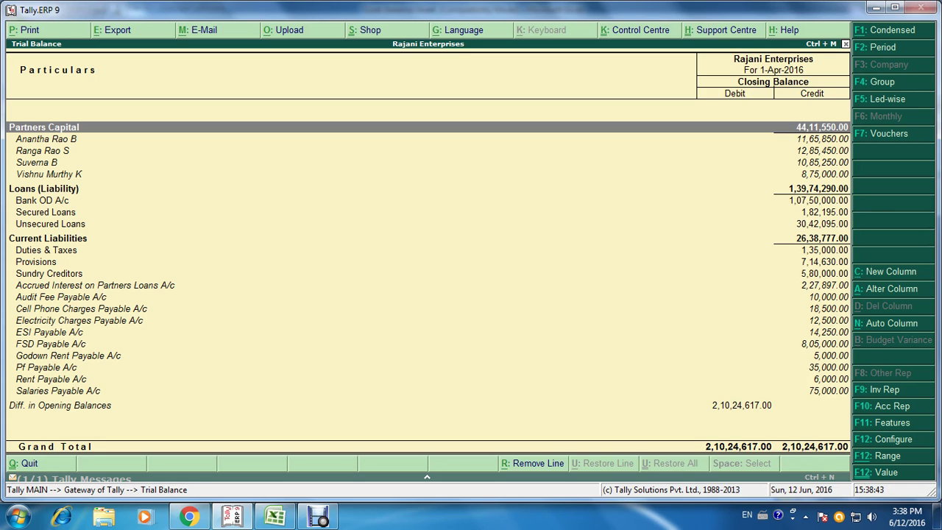
{"action": "left_click", "coordinate": [50, 223]}
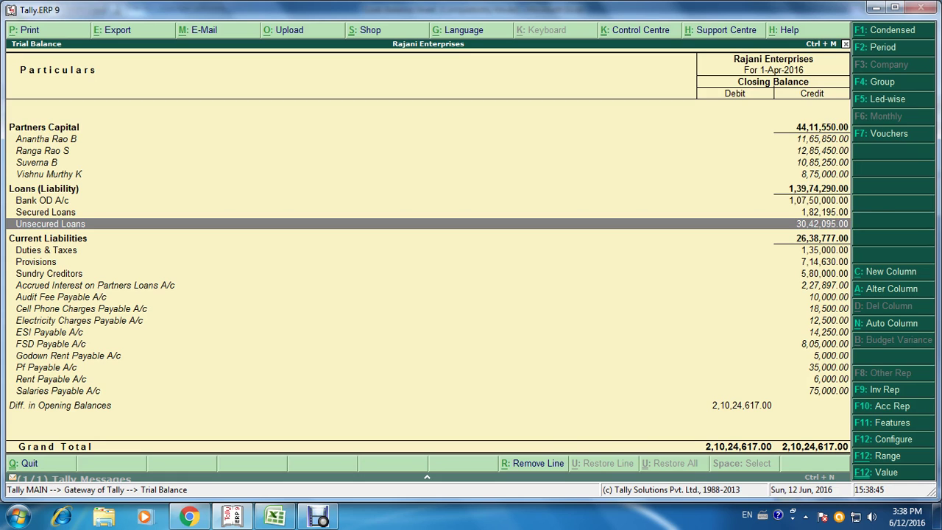
{"action": "key", "text": "Return"}
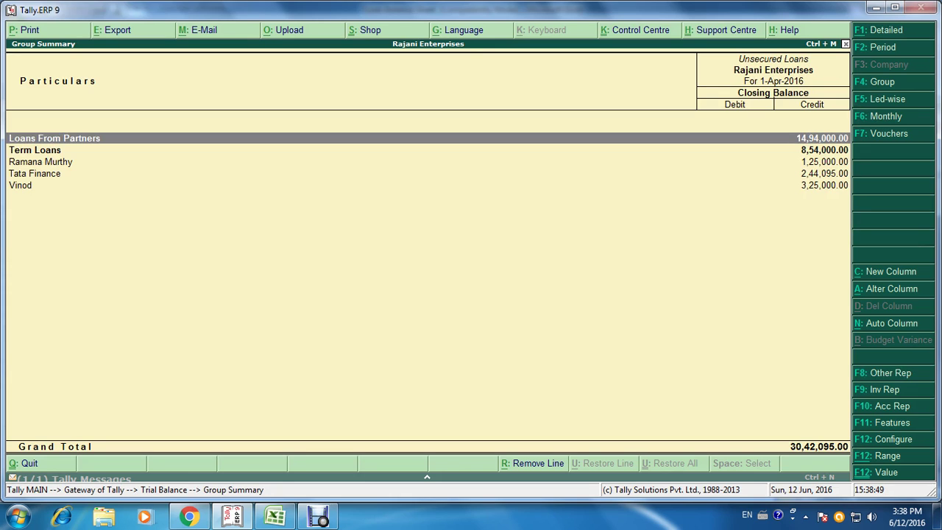
{"action": "key", "text": "Return"}
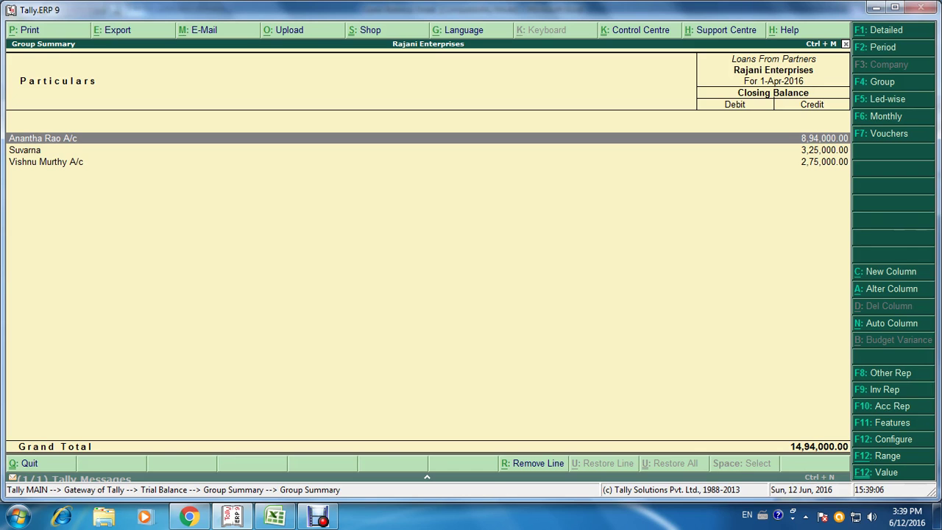
{"action": "key", "text": "Escape"}
{"action": "key", "text": "Escape"}
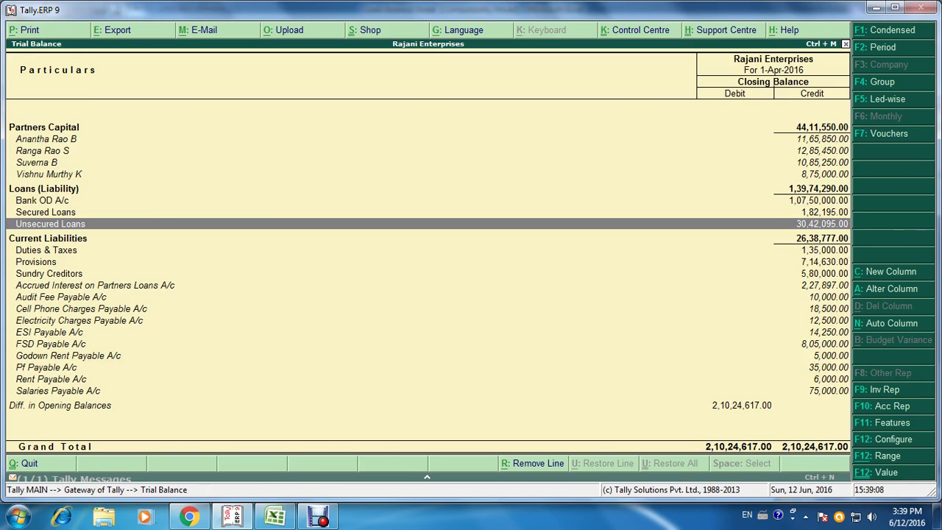
Step: Leave the Trial Balance and start a new ledger via Accounts Info > Ledgers > Create
{"action": "key", "text": "Escape"}
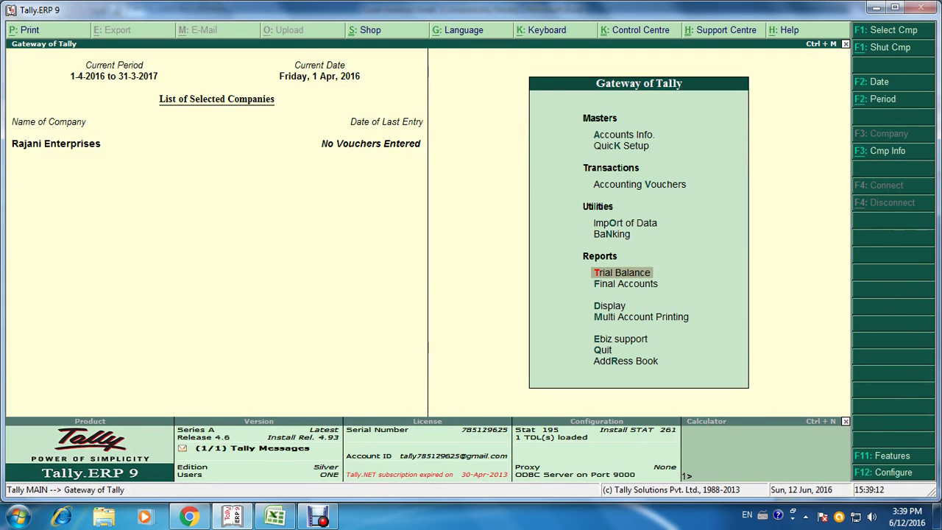
{"action": "key", "text": "a"}
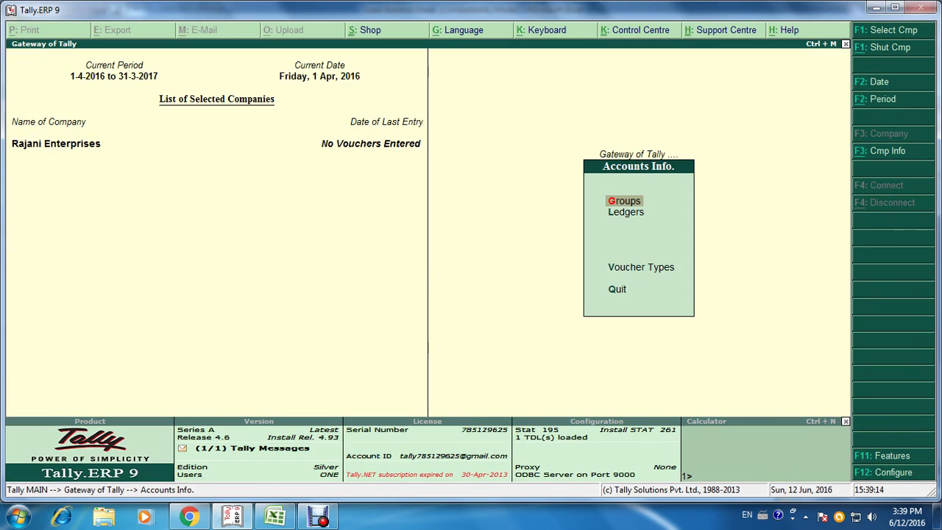
{"action": "key", "text": "Down"}
{"action": "key", "text": "Return"}
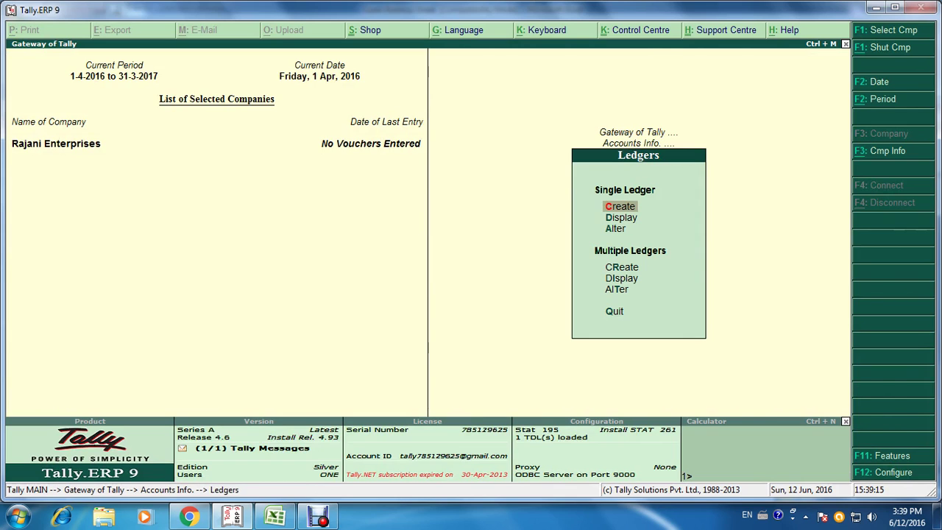
{"action": "key", "text": "Return"}
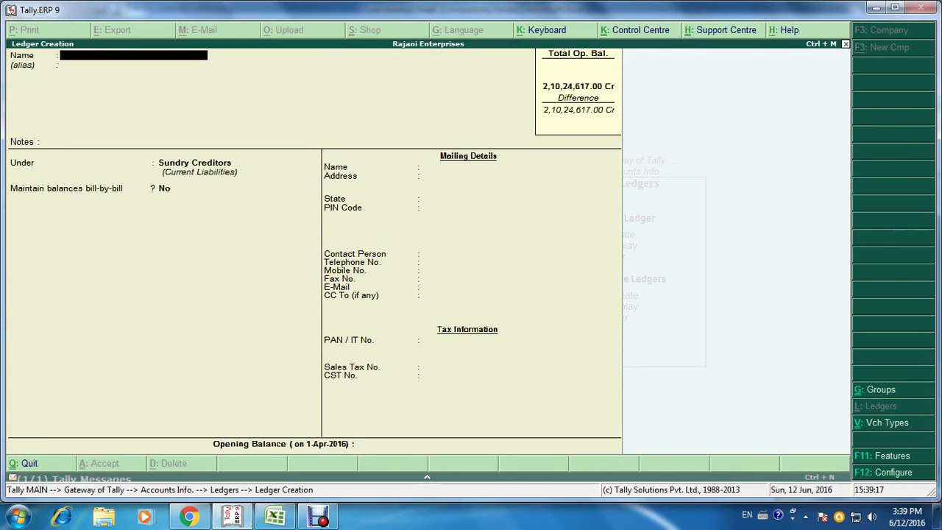
{"action": "key", "text": "alt+Tab"}
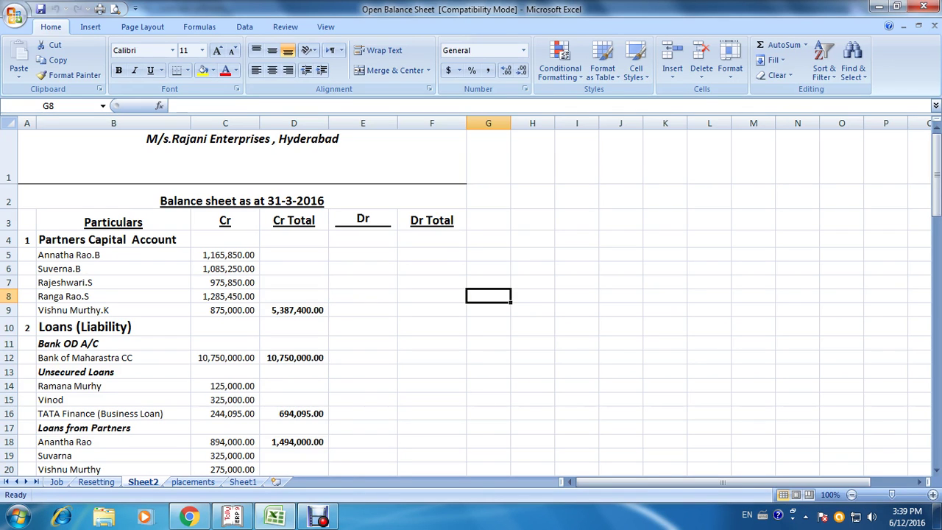
{"action": "key", "text": "alt+Tab"}
Step: Create the missing partner's A/c under Partners Capital with a 9,75,850 Cr opening balance
{"action": "type", "text": "R"}
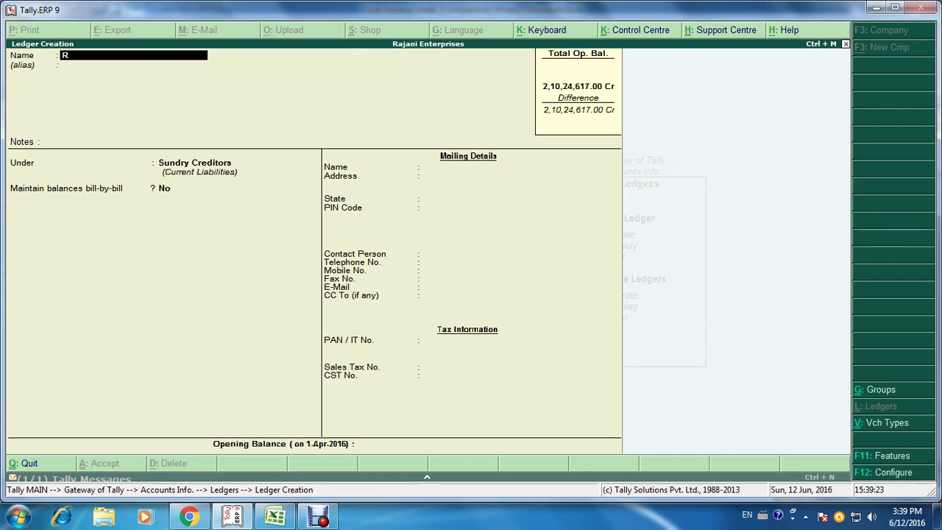
{"action": "type", "text": "ajeswari S a/c"}
{"action": "key", "text": "Return"}
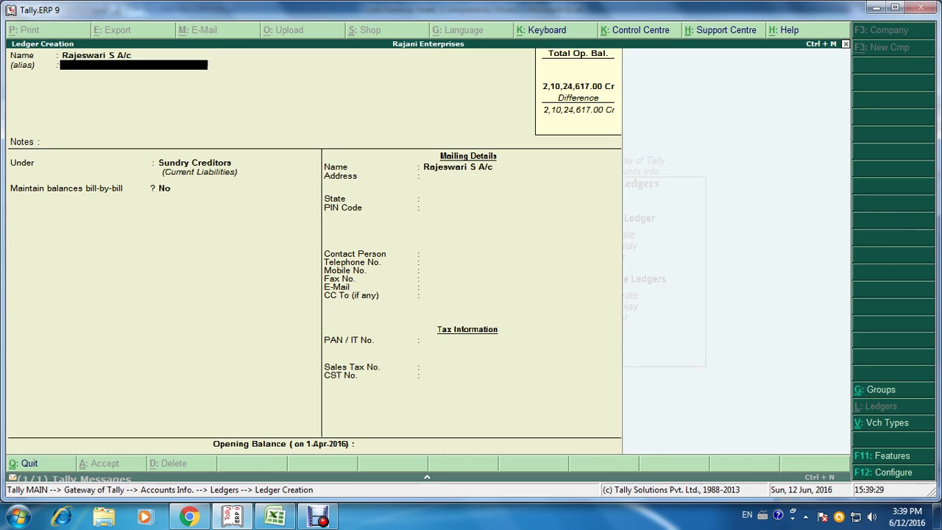
{"action": "key", "text": "Return"}
{"action": "key", "text": "Return"}
{"action": "type", "text": "Par"}
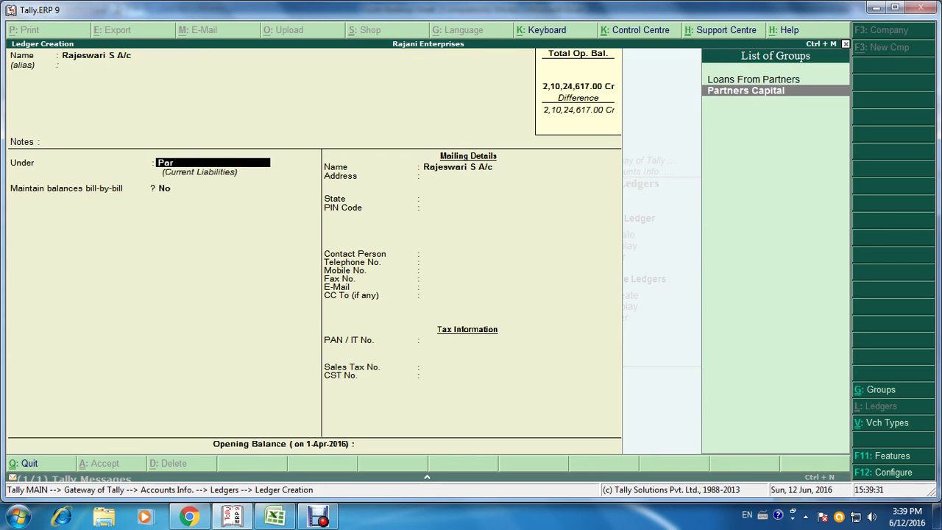
{"action": "key", "text": "Return"}
{"action": "key", "text": "Return"}
{"action": "key", "text": "Return"}
{"action": "key", "text": "Return"}
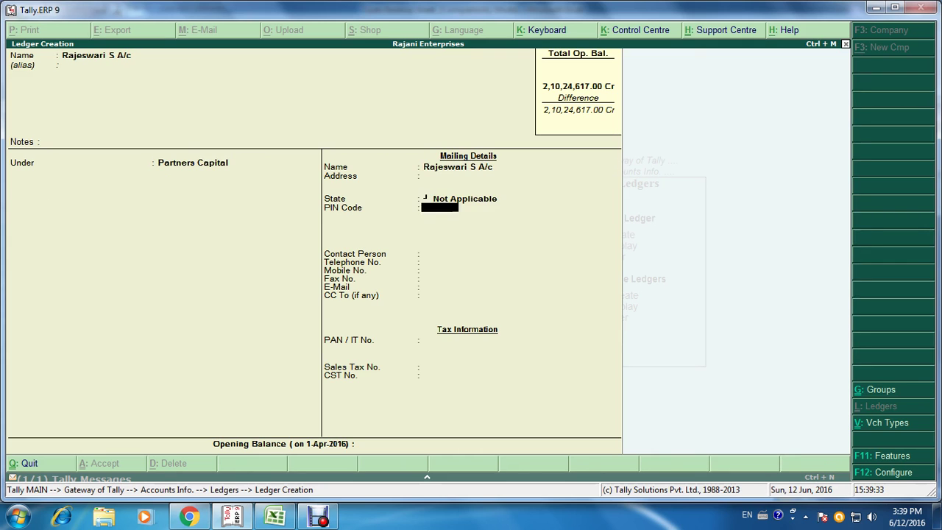
{"action": "key", "text": "Return"}
{"action": "key", "text": "Return"}
{"action": "key", "text": "Return"}
{"action": "key", "text": "Return"}
{"action": "key", "text": "Return"}
{"action": "key", "text": "Return"}
{"action": "key", "text": "Return"}
{"action": "key", "text": "Return"}
{"action": "key", "text": "Return"}
{"action": "key", "text": "Return"}
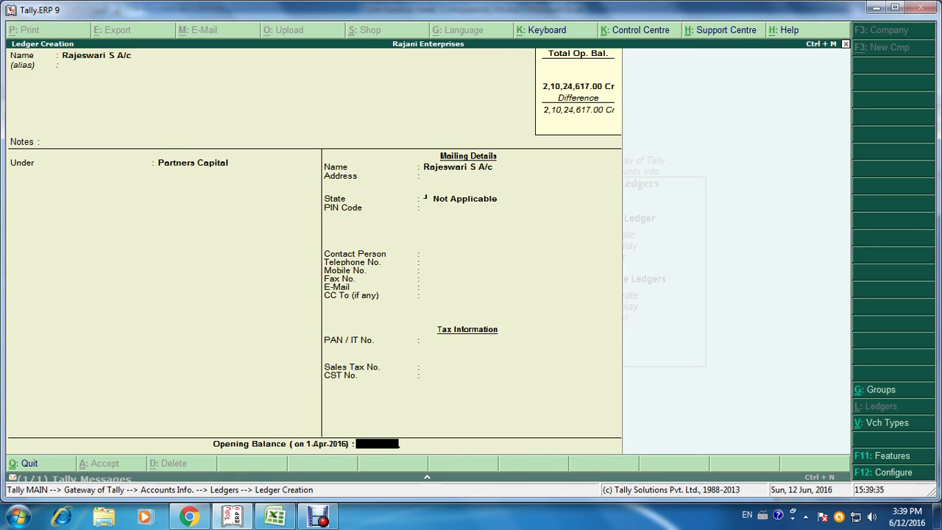
{"action": "key", "text": "alt+Tab"}
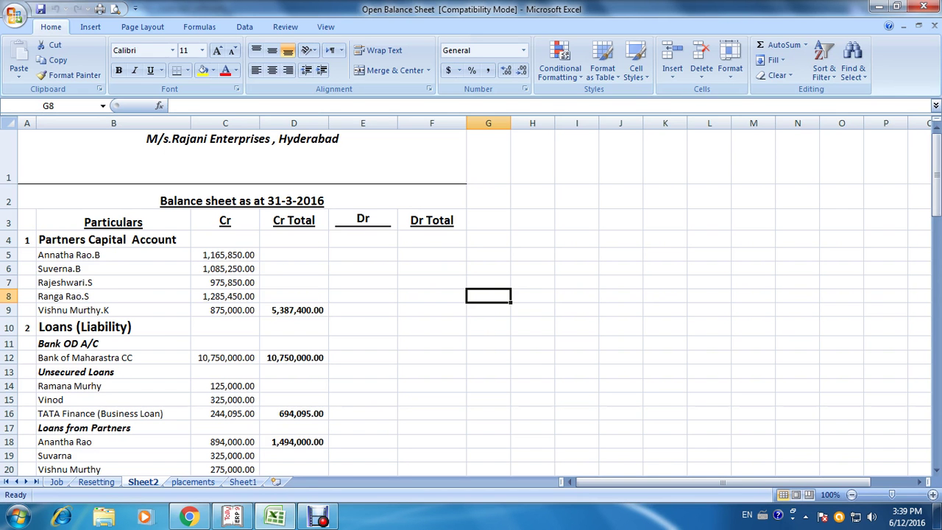
{"action": "key", "text": "alt+Tab"}
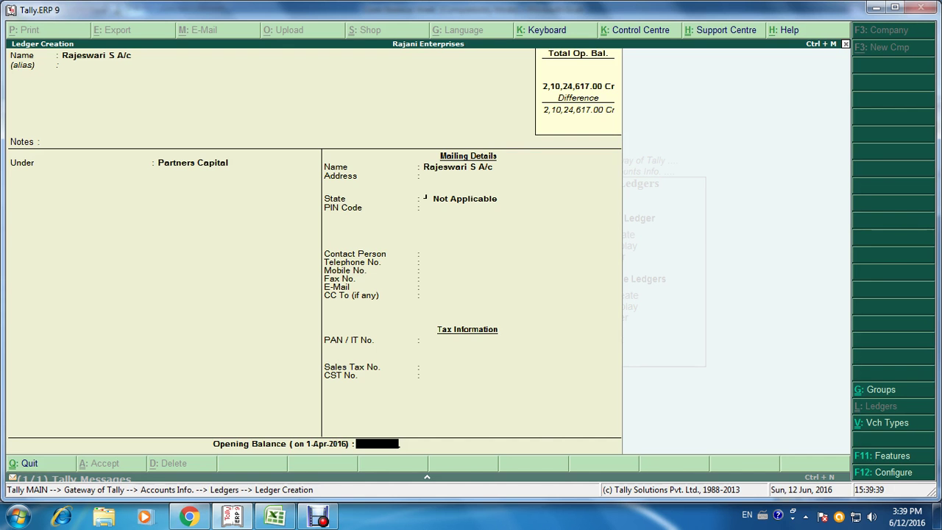
{"action": "type", "text": "975850"}
{"action": "key", "text": "Return"}
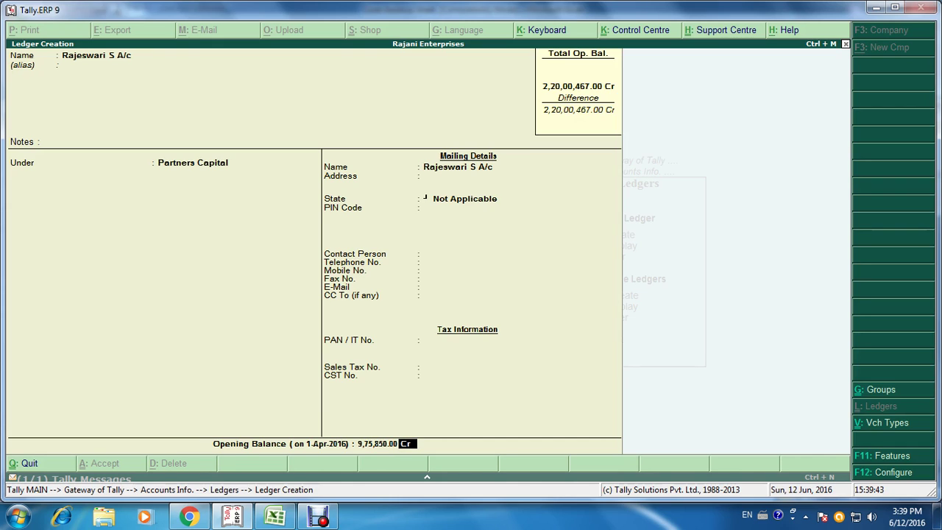
{"action": "key", "text": "Return"}
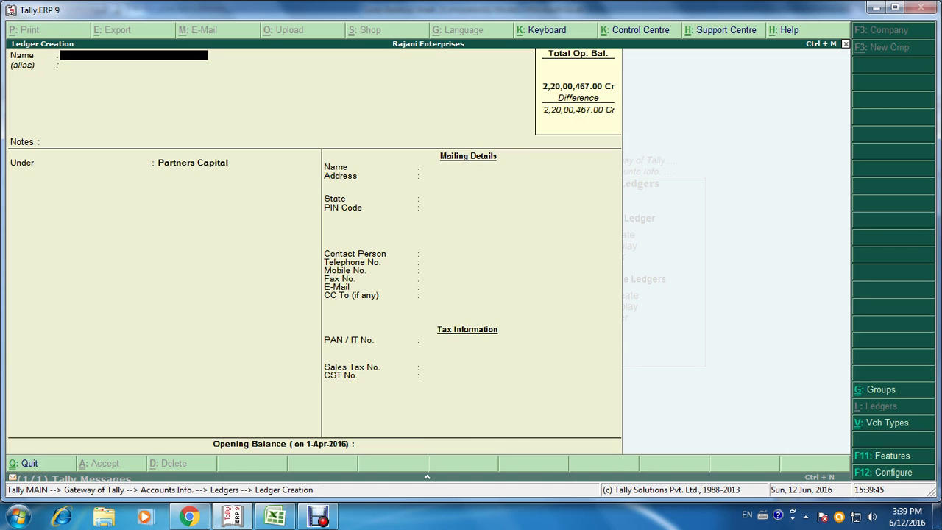
Step: Check the Excel totals, then confirm quitting ledger creation and back out to Gateway of Tally
{"action": "key", "text": "Escape"}
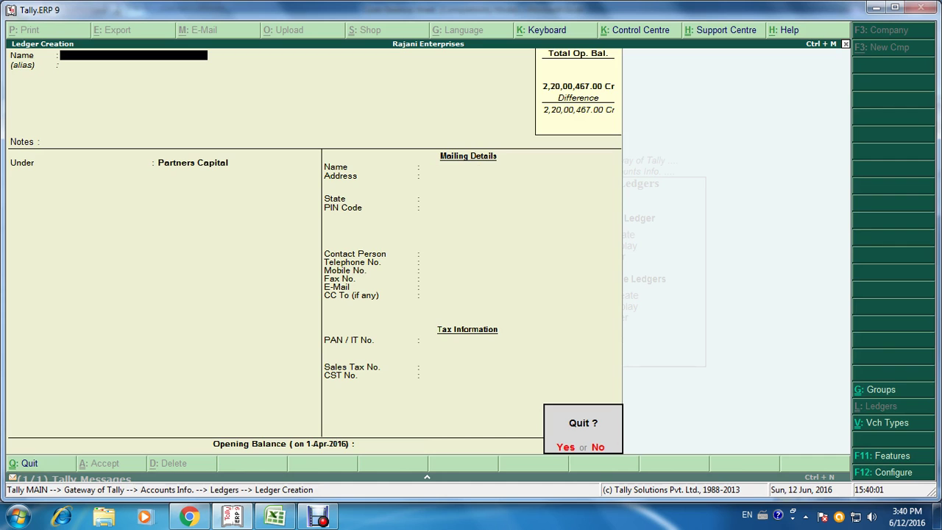
{"action": "key", "text": "alt+Tab"}
{"action": "scroll", "coordinate": [471, 294], "scroll_direction": "down", "scroll_amount": 8}
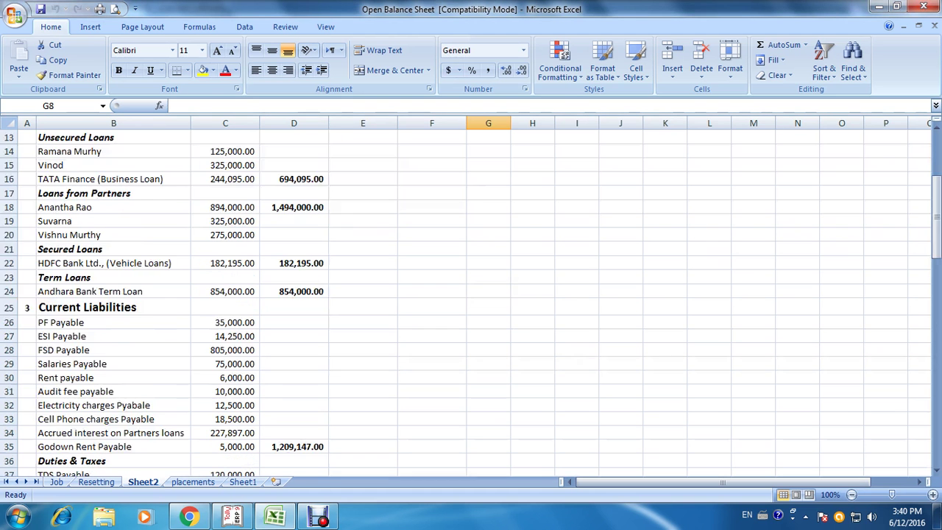
{"action": "scroll", "coordinate": [471, 295], "scroll_direction": "down", "scroll_amount": 17}
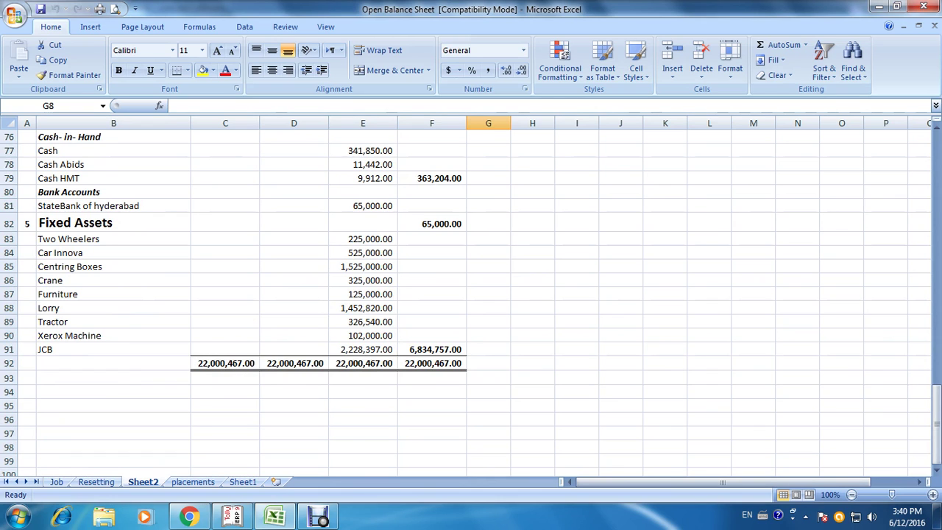
{"action": "key", "text": "alt+Tab"}
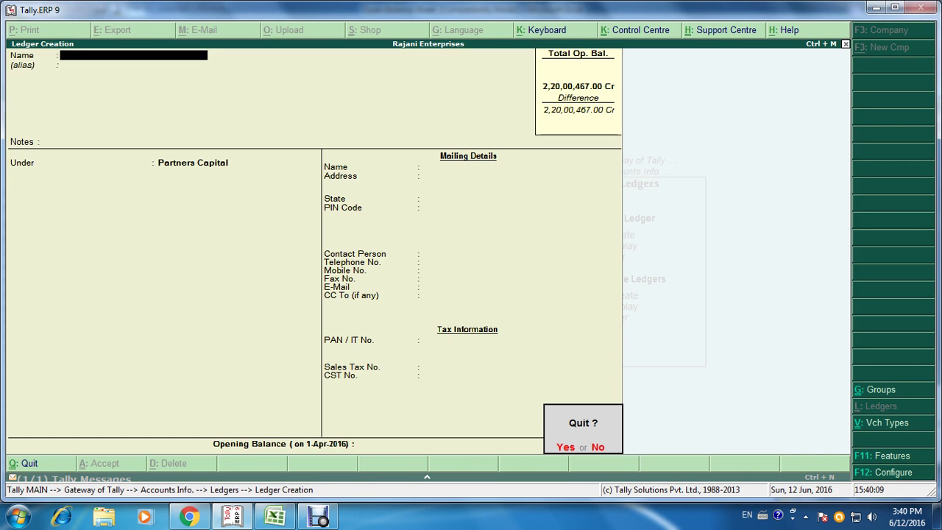
{"action": "key", "text": "Return"}
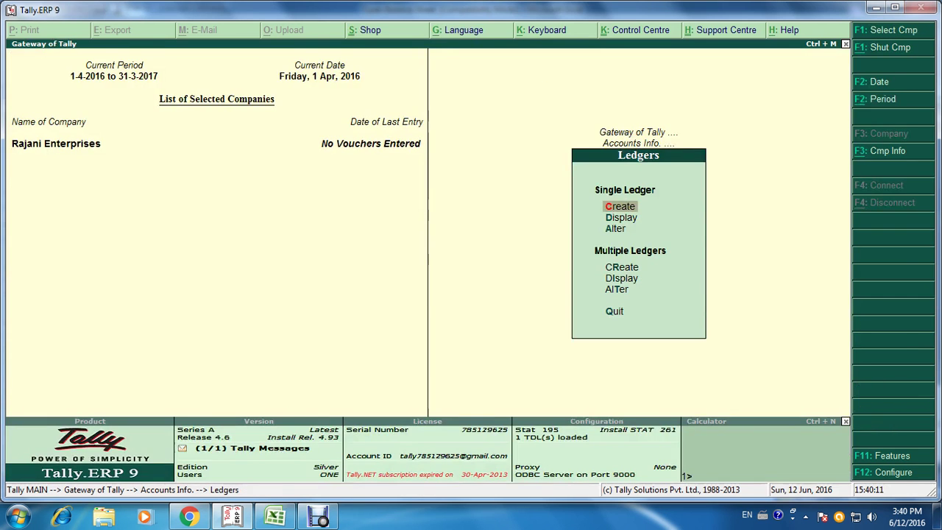
{"action": "key", "text": "Escape"}
{"action": "key", "text": "Escape"}
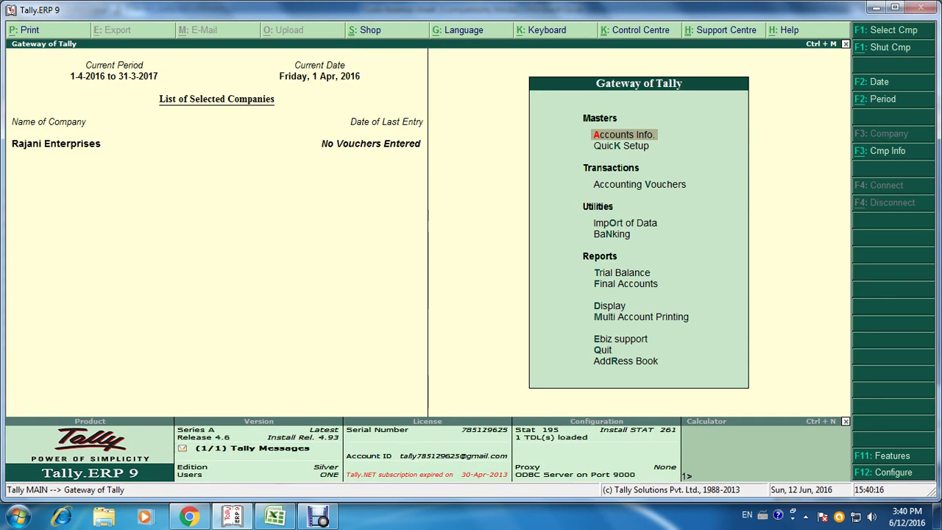
Step: Display the Balance Sheet in detailed view, listing each partner and liability ledger totalling 2,20,00,467.00
{"action": "key", "text": "f"}
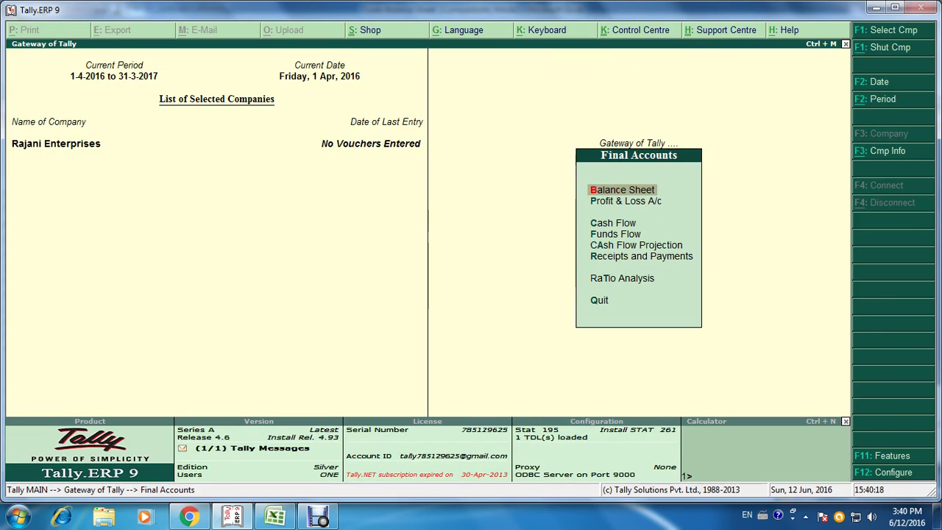
{"action": "key", "text": "Return"}
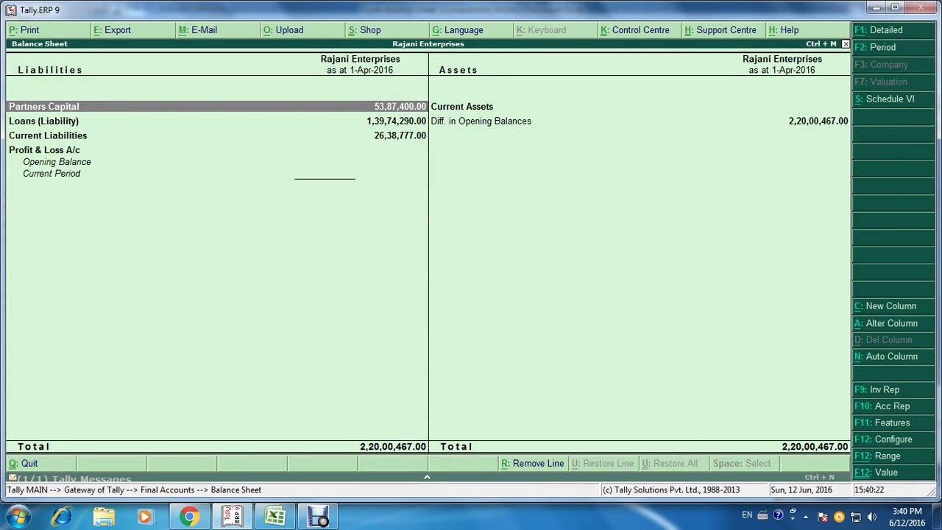
{"action": "key", "text": "alt+F1"}
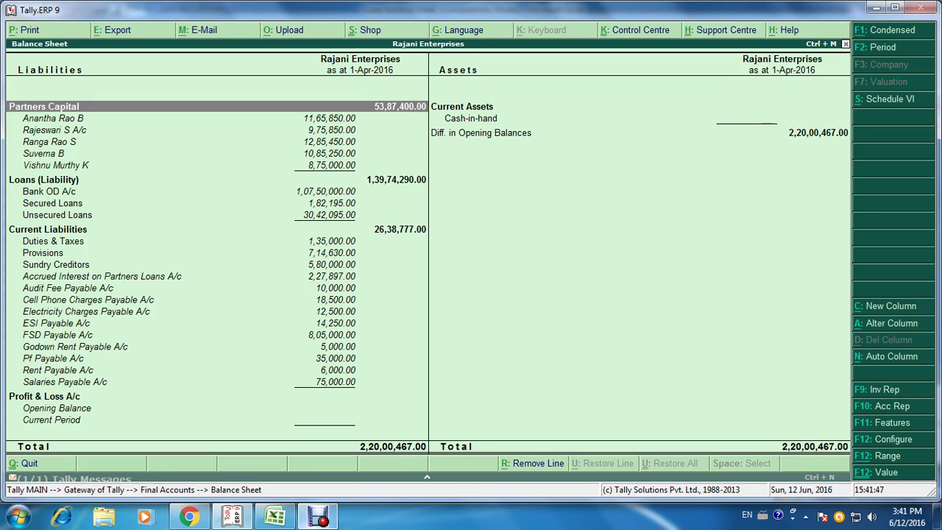
{"action": "mouse_move", "coordinate": [318, 518]}
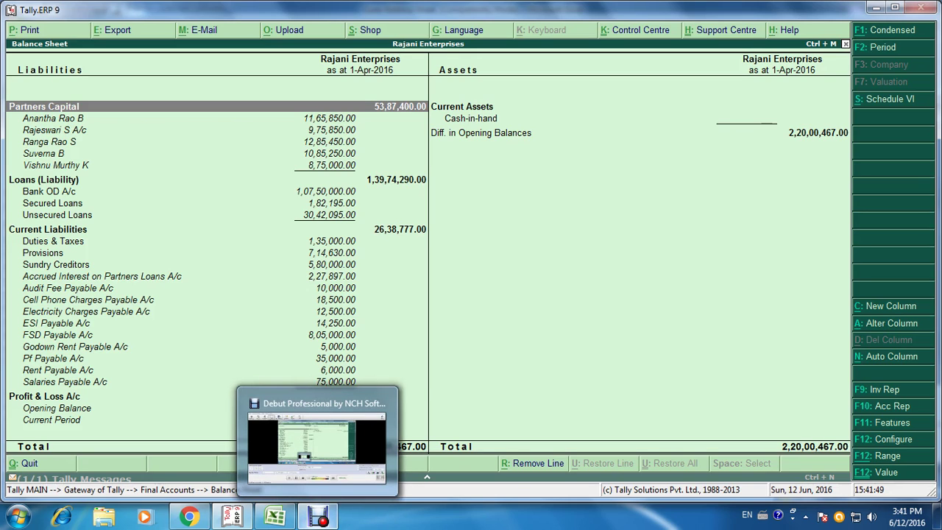